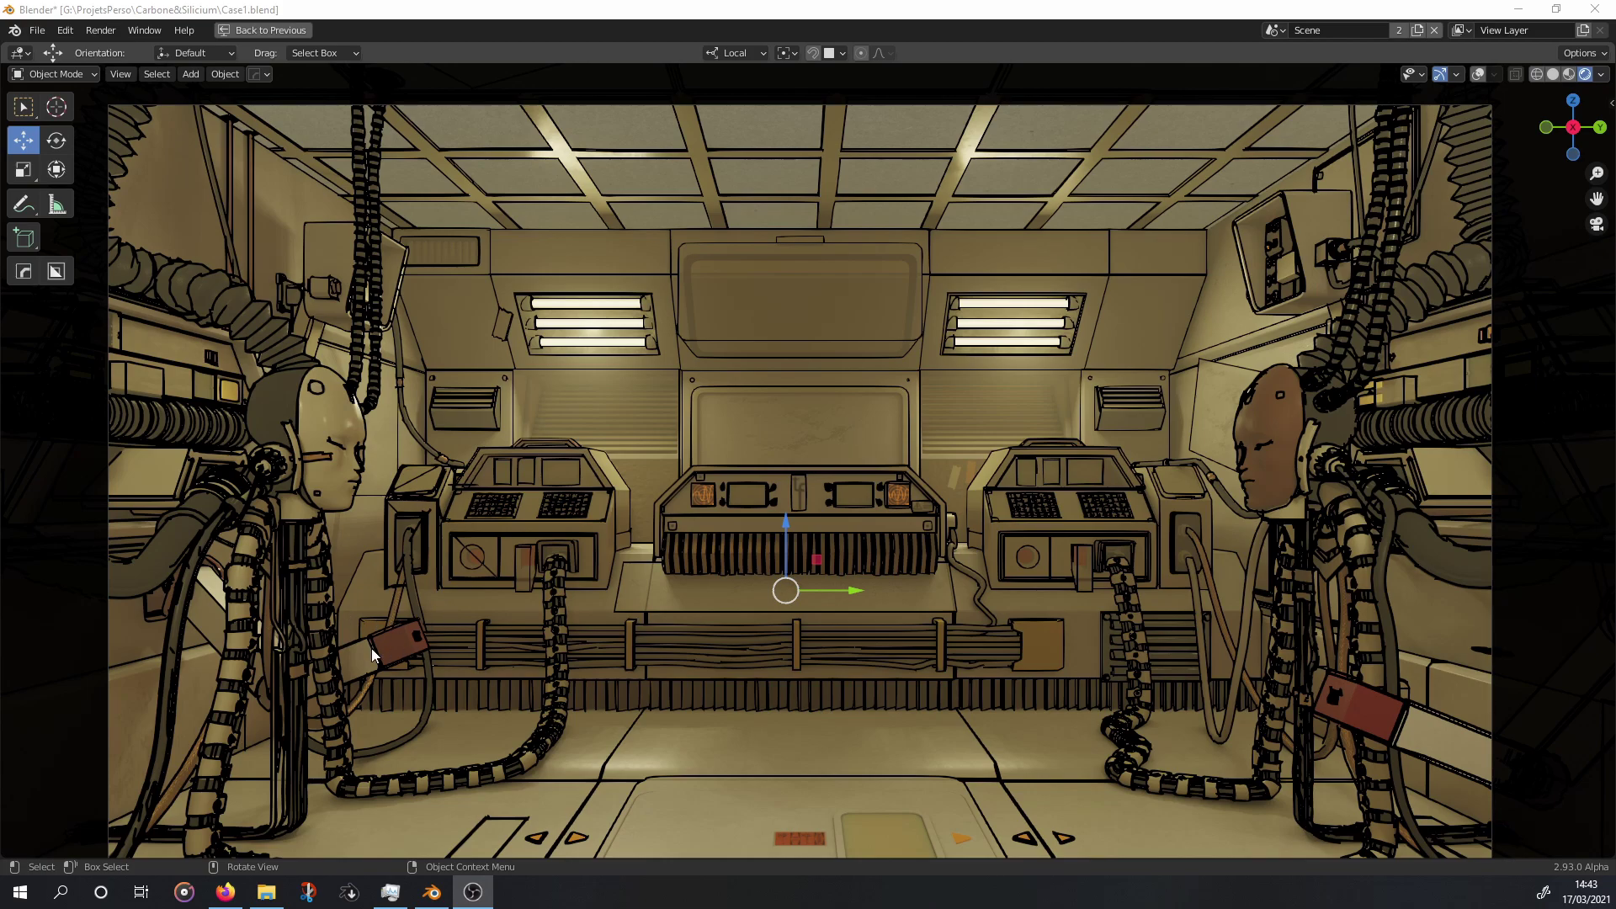
# Orbit out of camera view to inspect the control room's line-art strokes on the consoles.
pyautogui.moveTo(574, 380)
pyautogui.mouseDown(button='middle')
pyautogui.moveTo(600, 416)
pyautogui.moveTo(629, 413)
pyautogui.moveTo(633, 436)
pyautogui.moveTo(554, 475)
pyautogui.moveTo(500, 467)
pyautogui.moveTo(766, 319)
pyautogui.moveTo(922, 291)
pyautogui.moveTo(969, 229)
pyautogui.moveTo(794, 307)
pyautogui.moveTo(195, 68)
pyautogui.mouseUp(button='middle')
# Create a new General file, discarding the sci-fi interior's unsaved changes.
pyautogui.click(37, 30)
pyautogui.moveTo(58, 49)
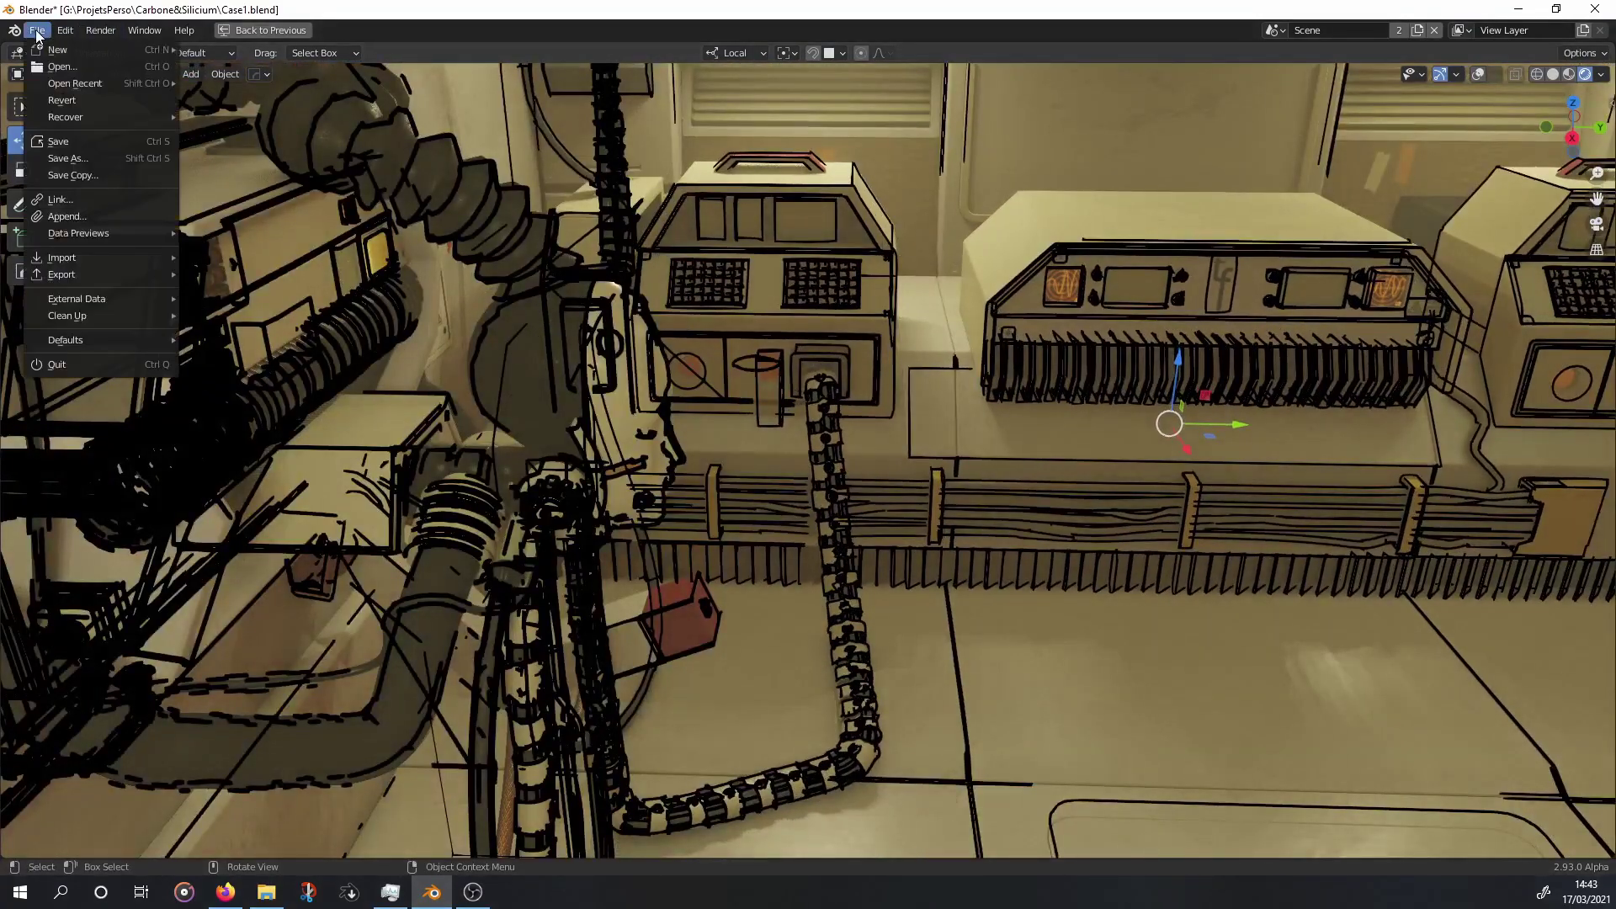
pyautogui.click(217, 50)
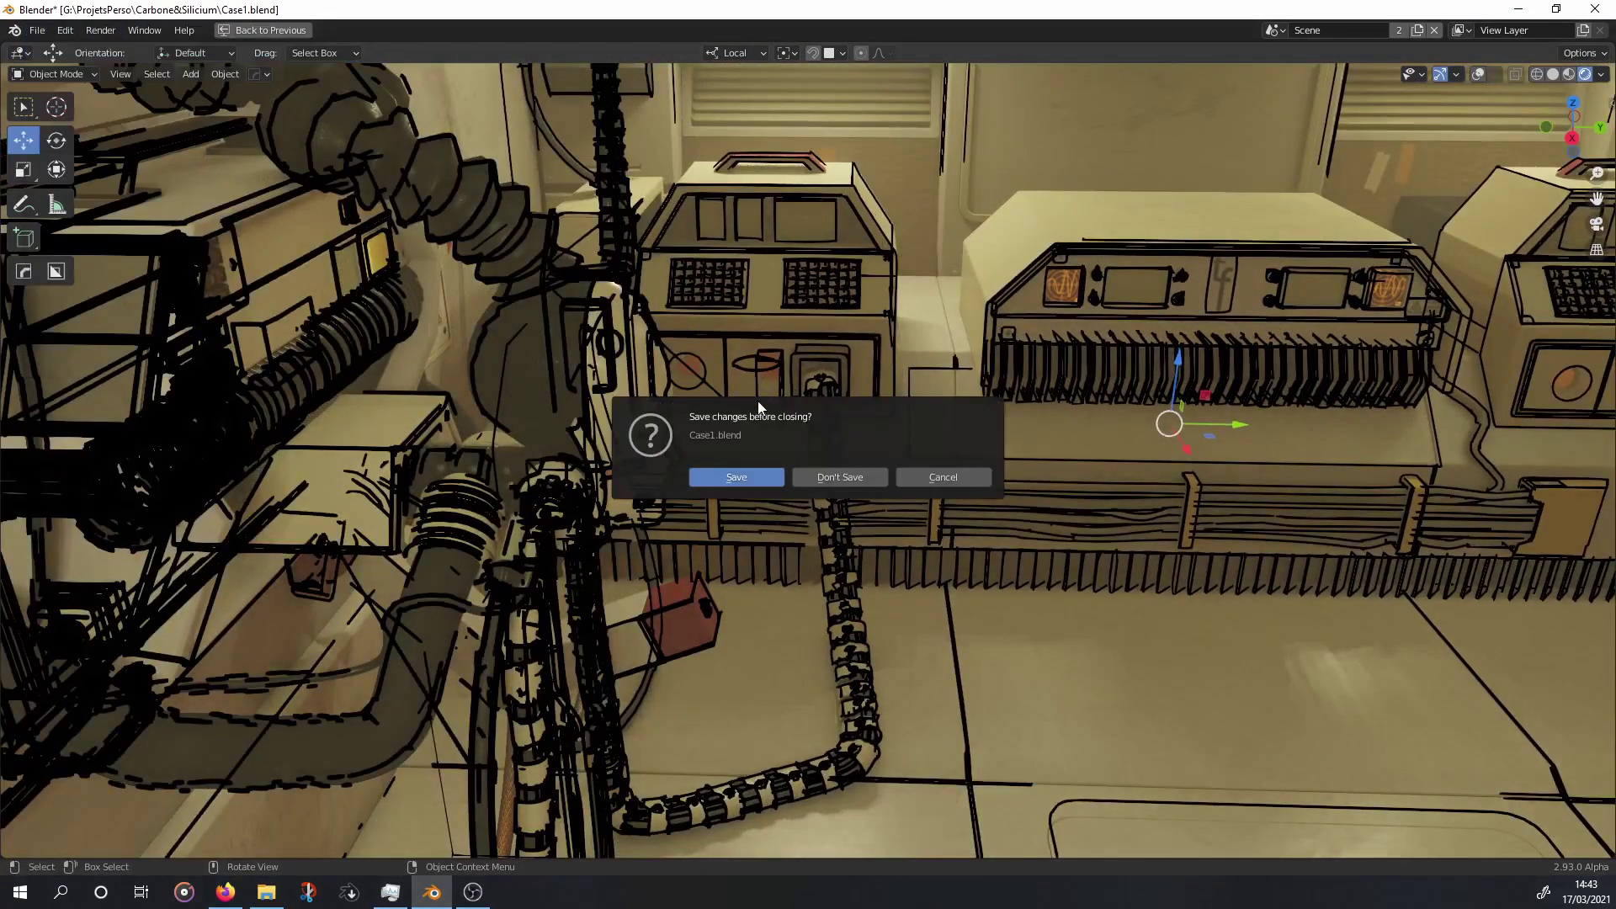
pyautogui.click(821, 476)
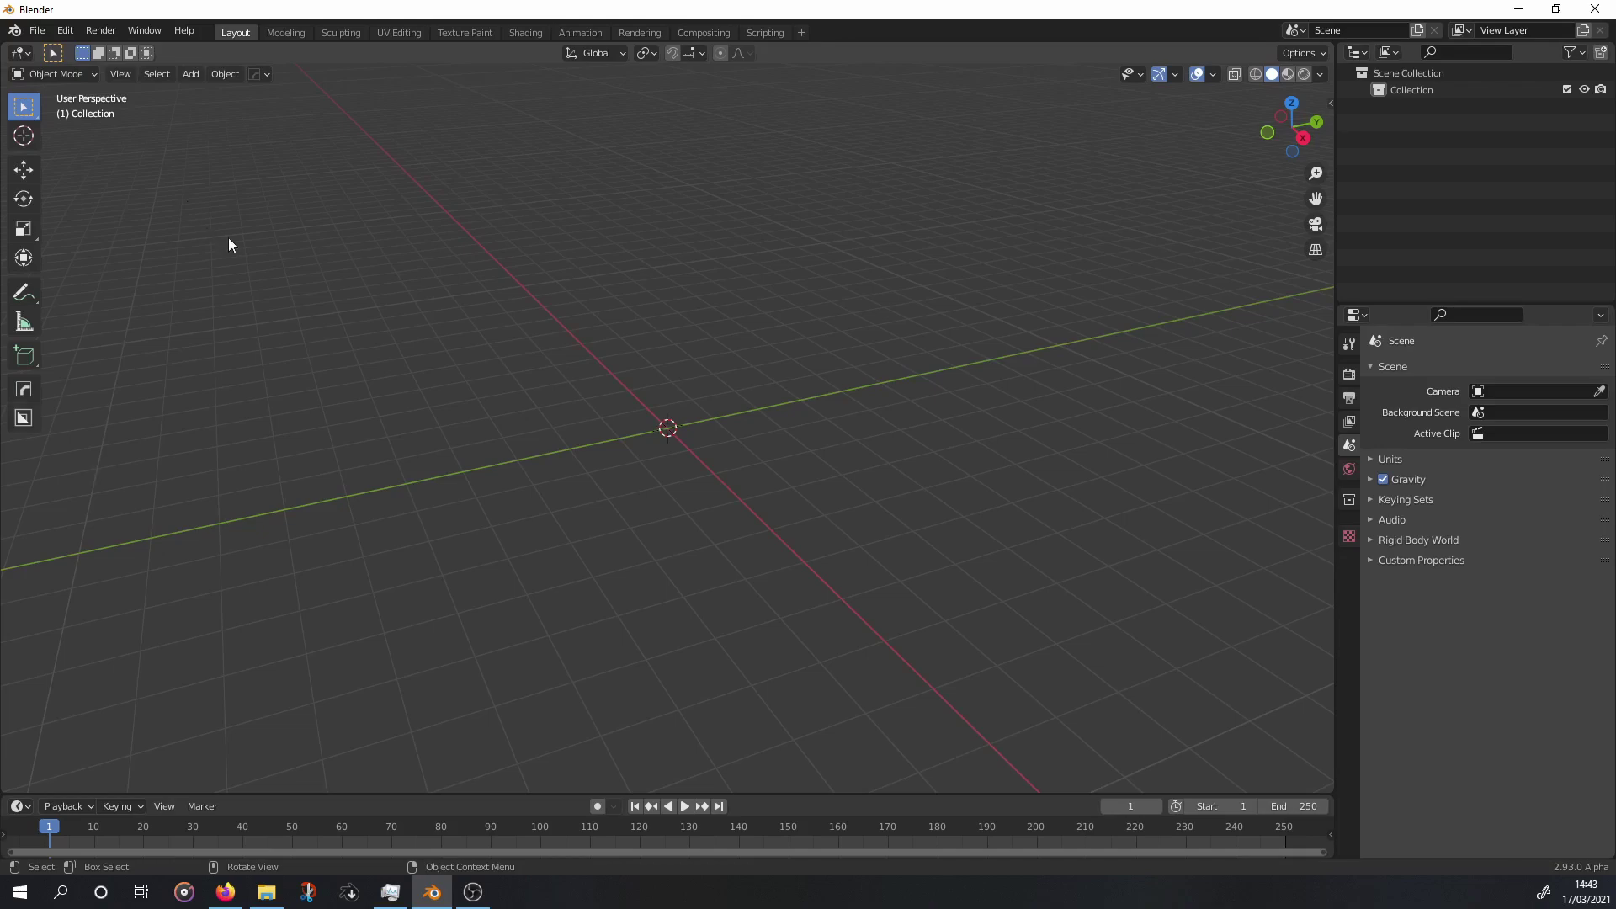
# Add a mesh Monkey head at the origin, replacing an accidental grease pencil monkey.
pyautogui.moveTo(229, 237); pyautogui.dragTo(688, 411, button='middle')
pyautogui.hotkey('shift', 'a')
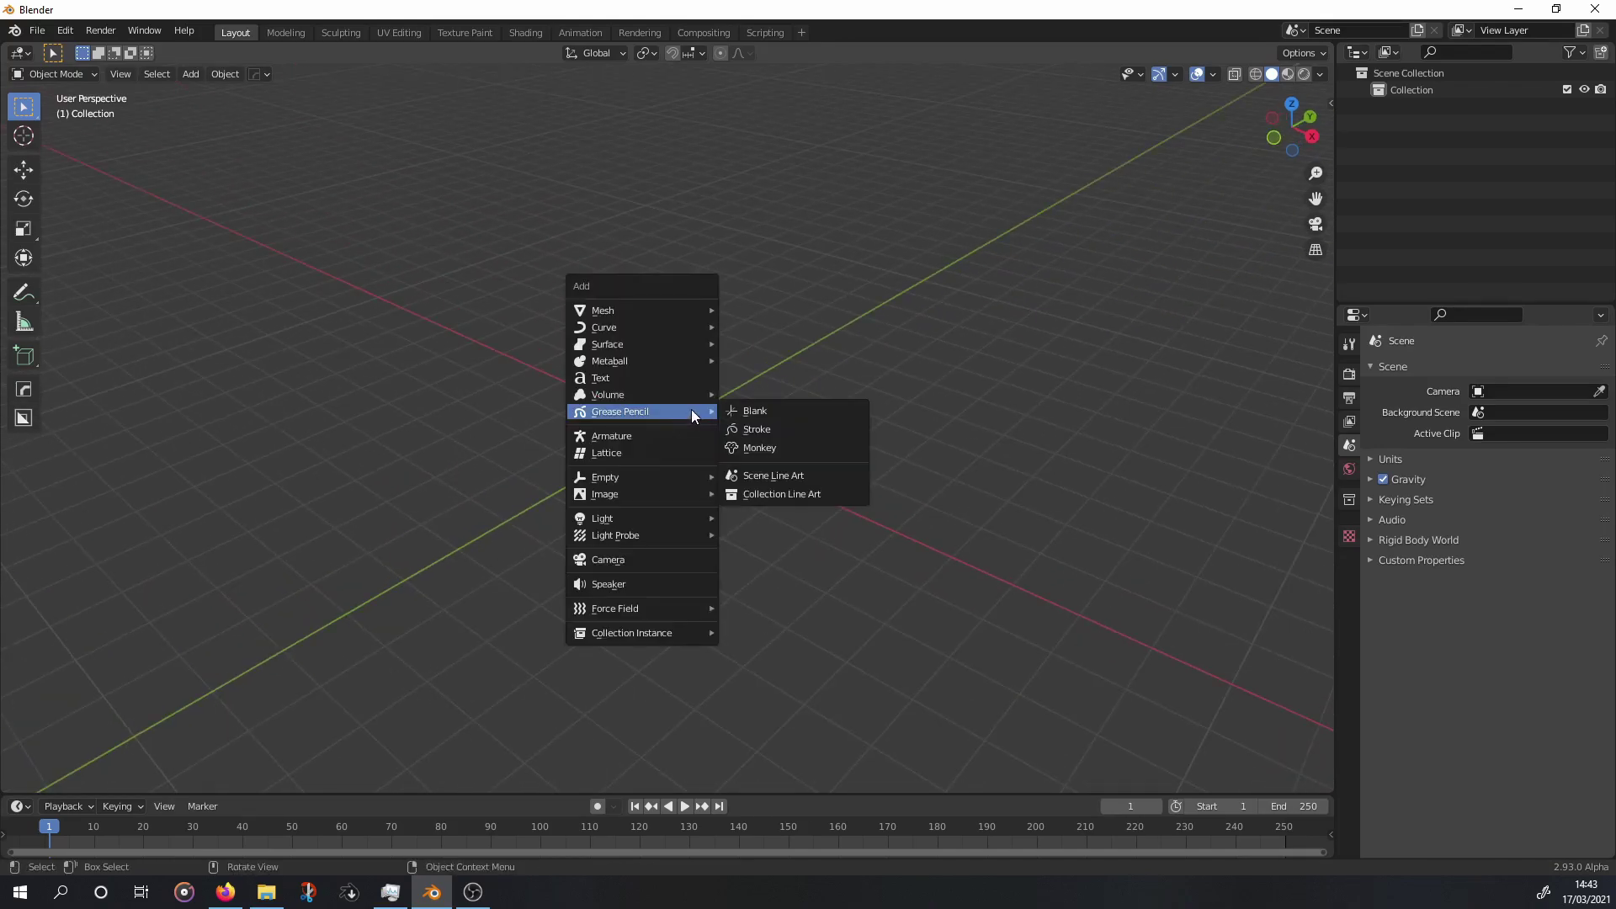
pyautogui.click(760, 451)
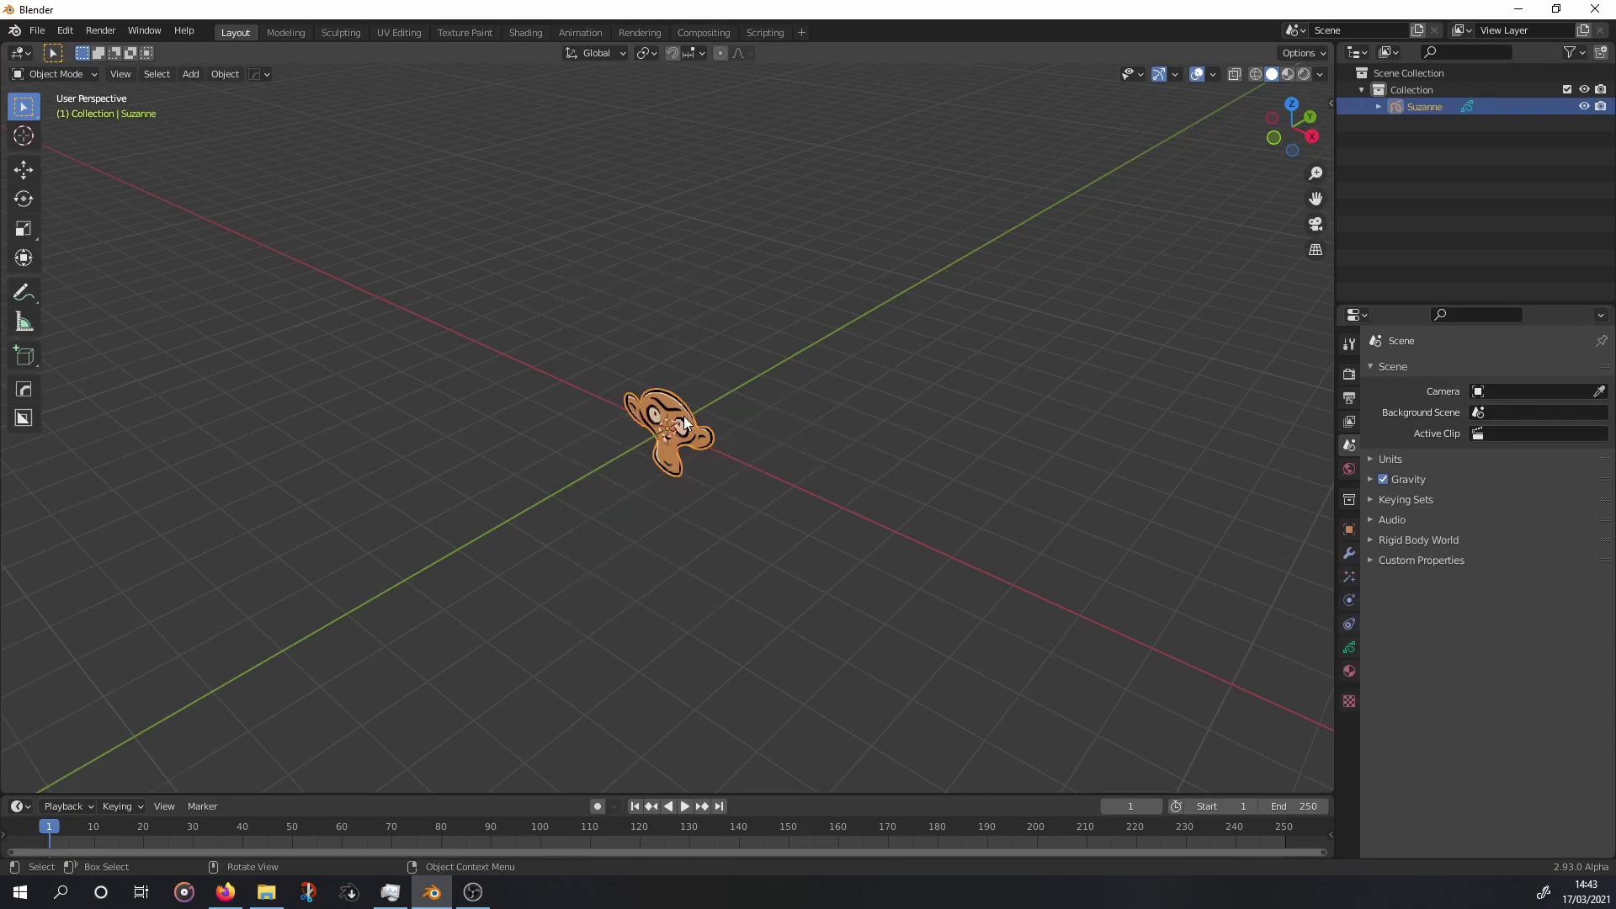
pyautogui.press('Delete')
pyautogui.hotkey('shift', 'a')
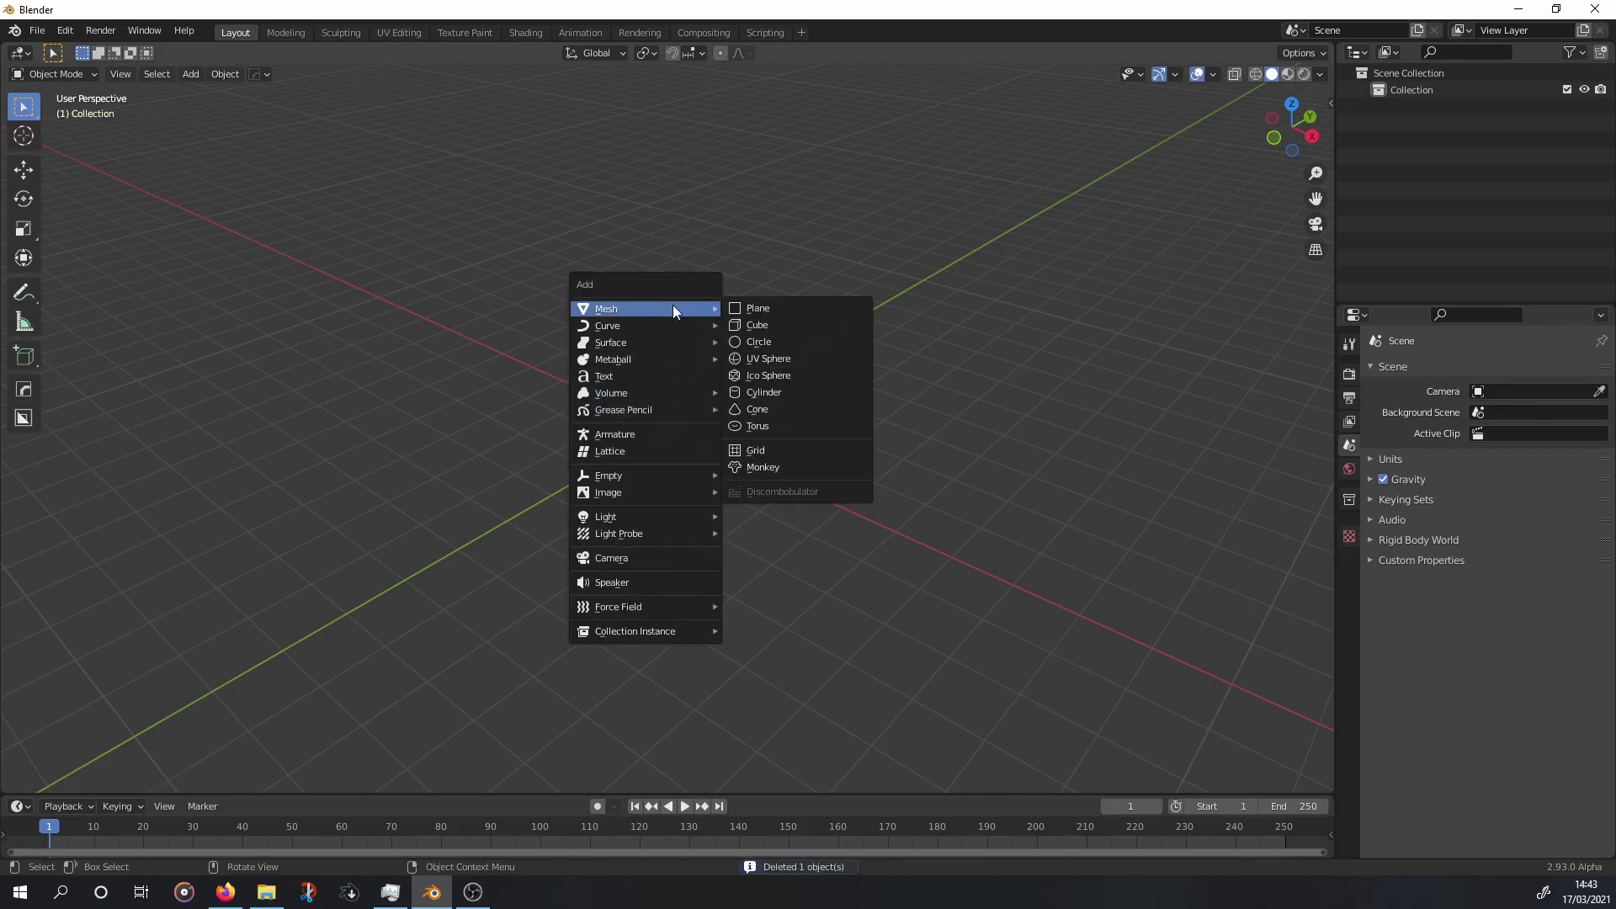
pyautogui.click(760, 462)
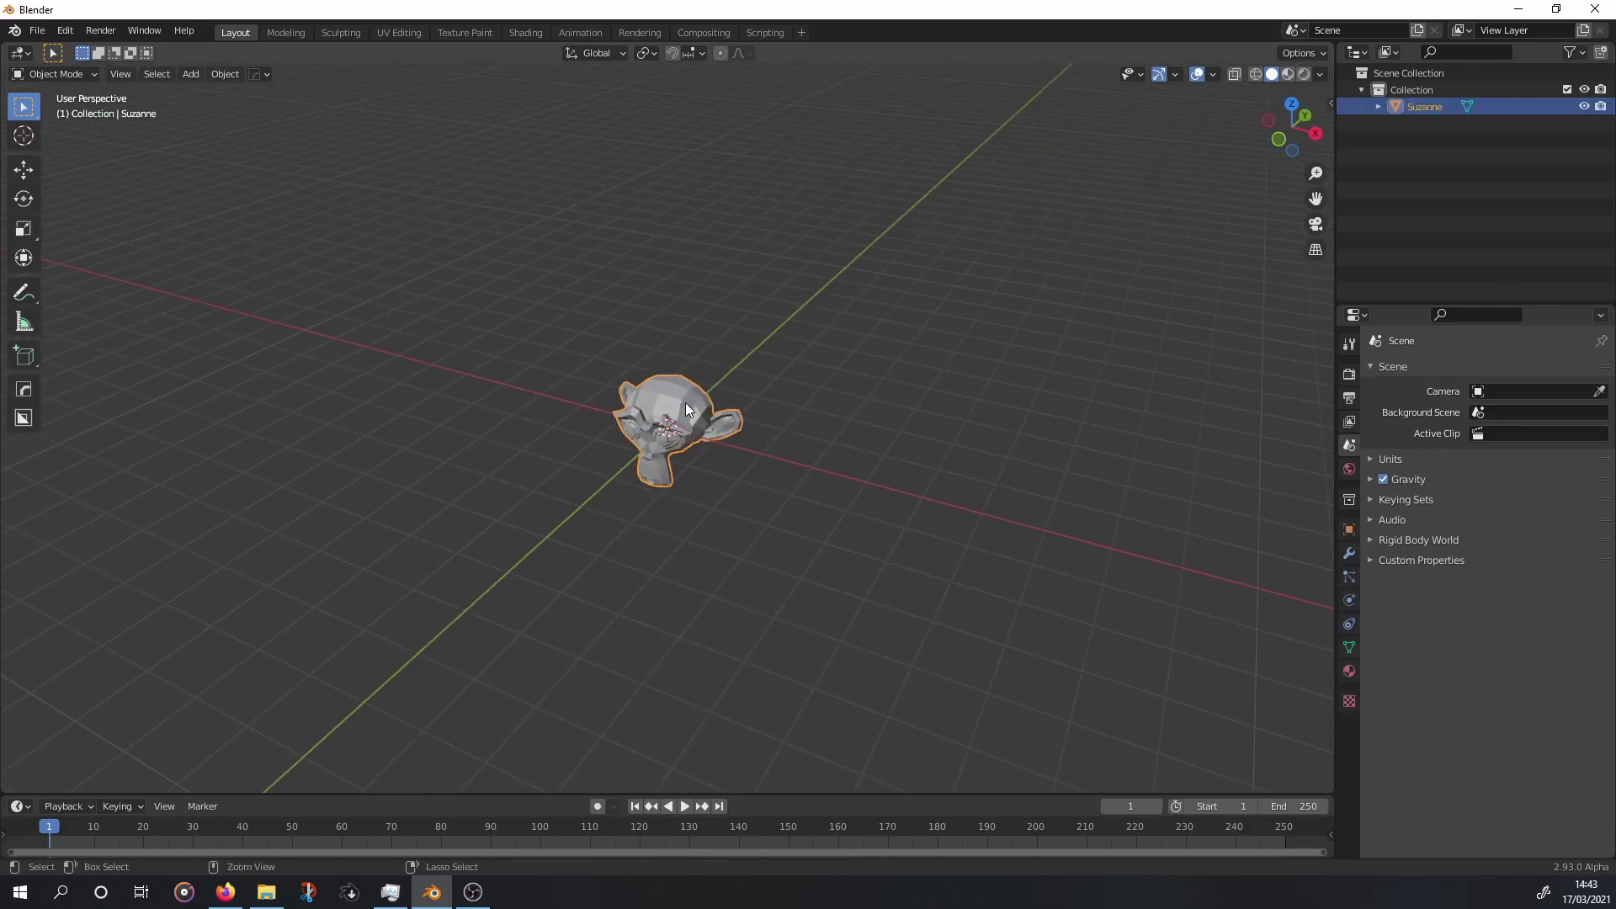
# Subdivide the monkey and apply Hard Ops autosmooth to it.
pyautogui.hotkey('ctrl', '1')
pyautogui.moveTo(690, 412)
pyautogui.mouseDown(button='middle')
pyautogui.moveTo(720, 372)
pyautogui.moveTo(645, 430)
pyautogui.mouseUp(button='middle')
pyautogui.hotkey('ctrl', '3')
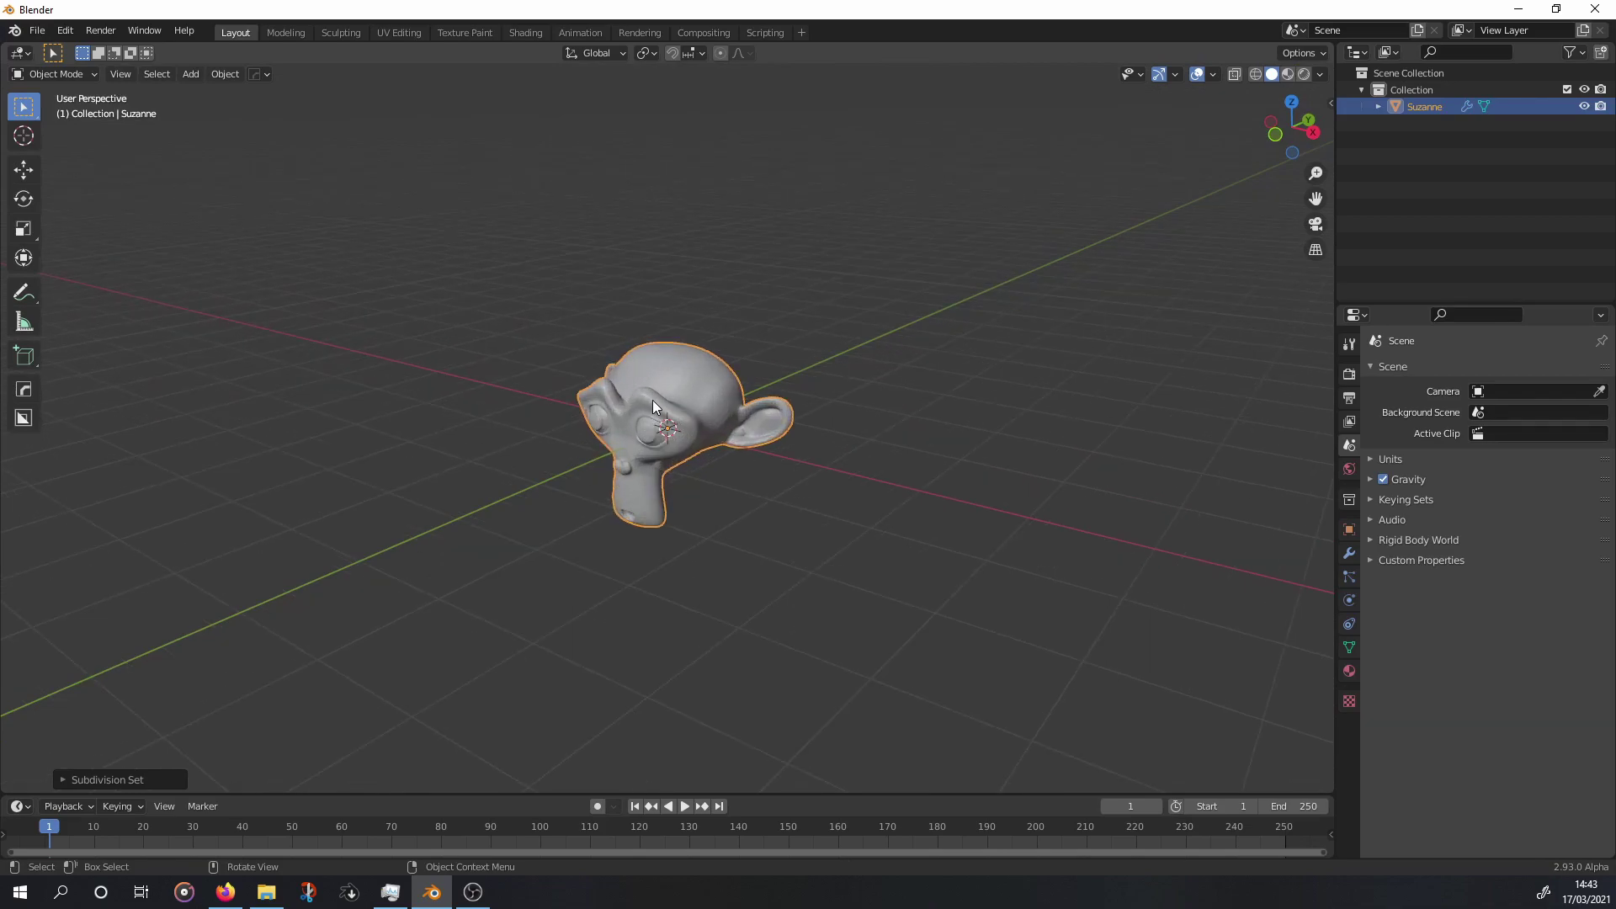
pyautogui.scroll(4, 653, 401)
pyautogui.press('q')
pyautogui.click(629, 288)
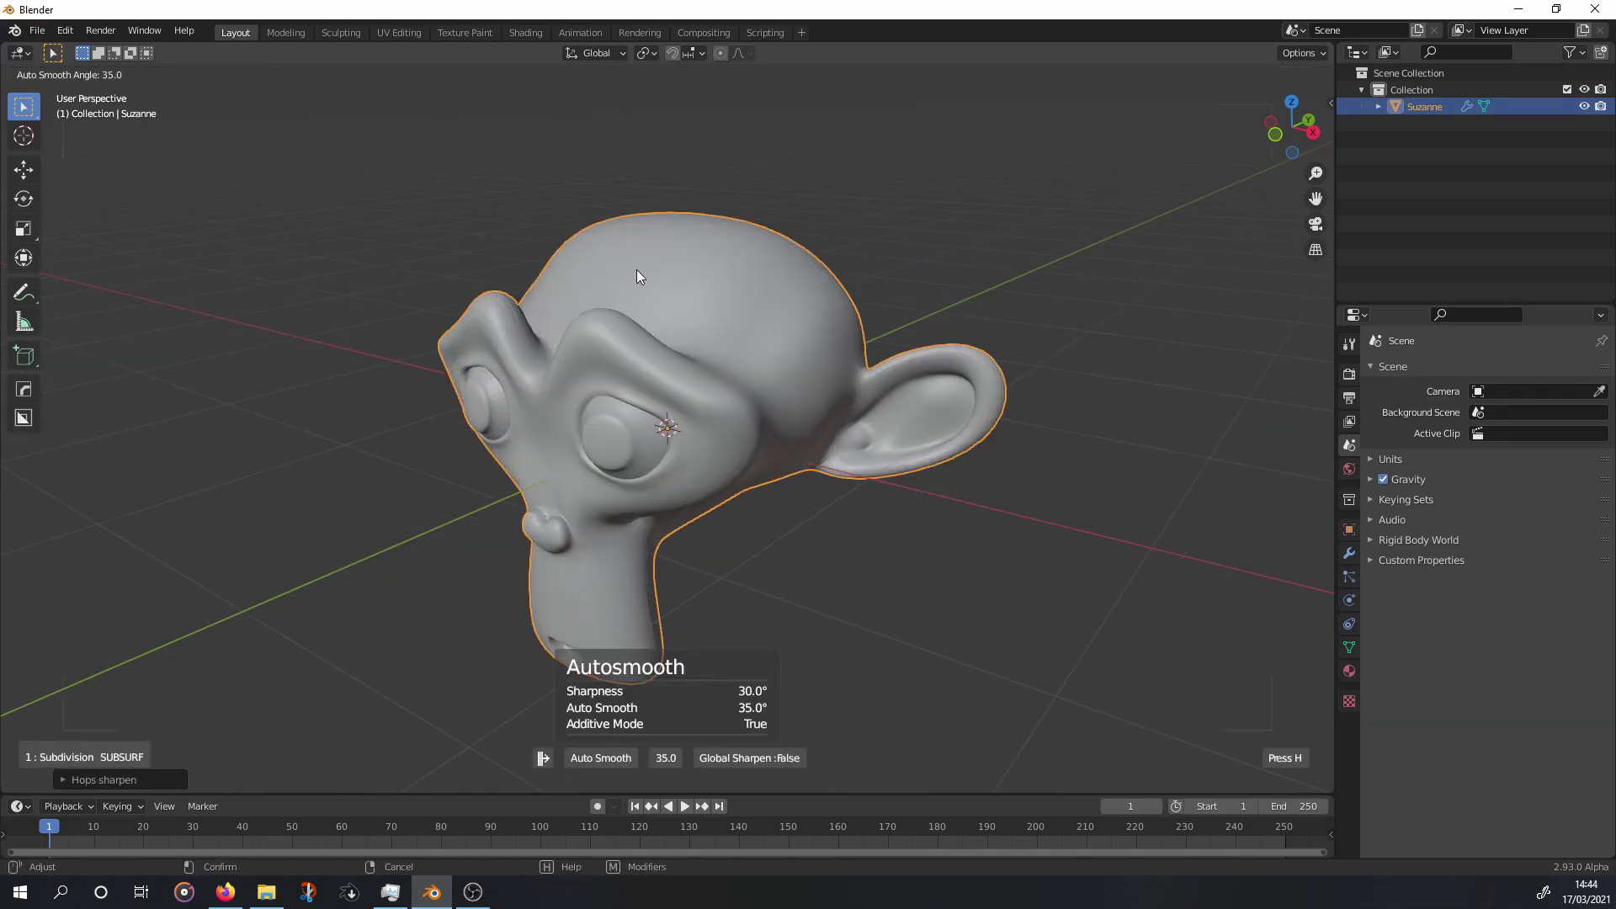
pyautogui.click(718, 293)
pyautogui.moveTo(797, 452); pyautogui.dragTo(841, 452, button='middle')
# Add a cube and move it behind the monkey.
pyautogui.hotkey('shift', 'a')
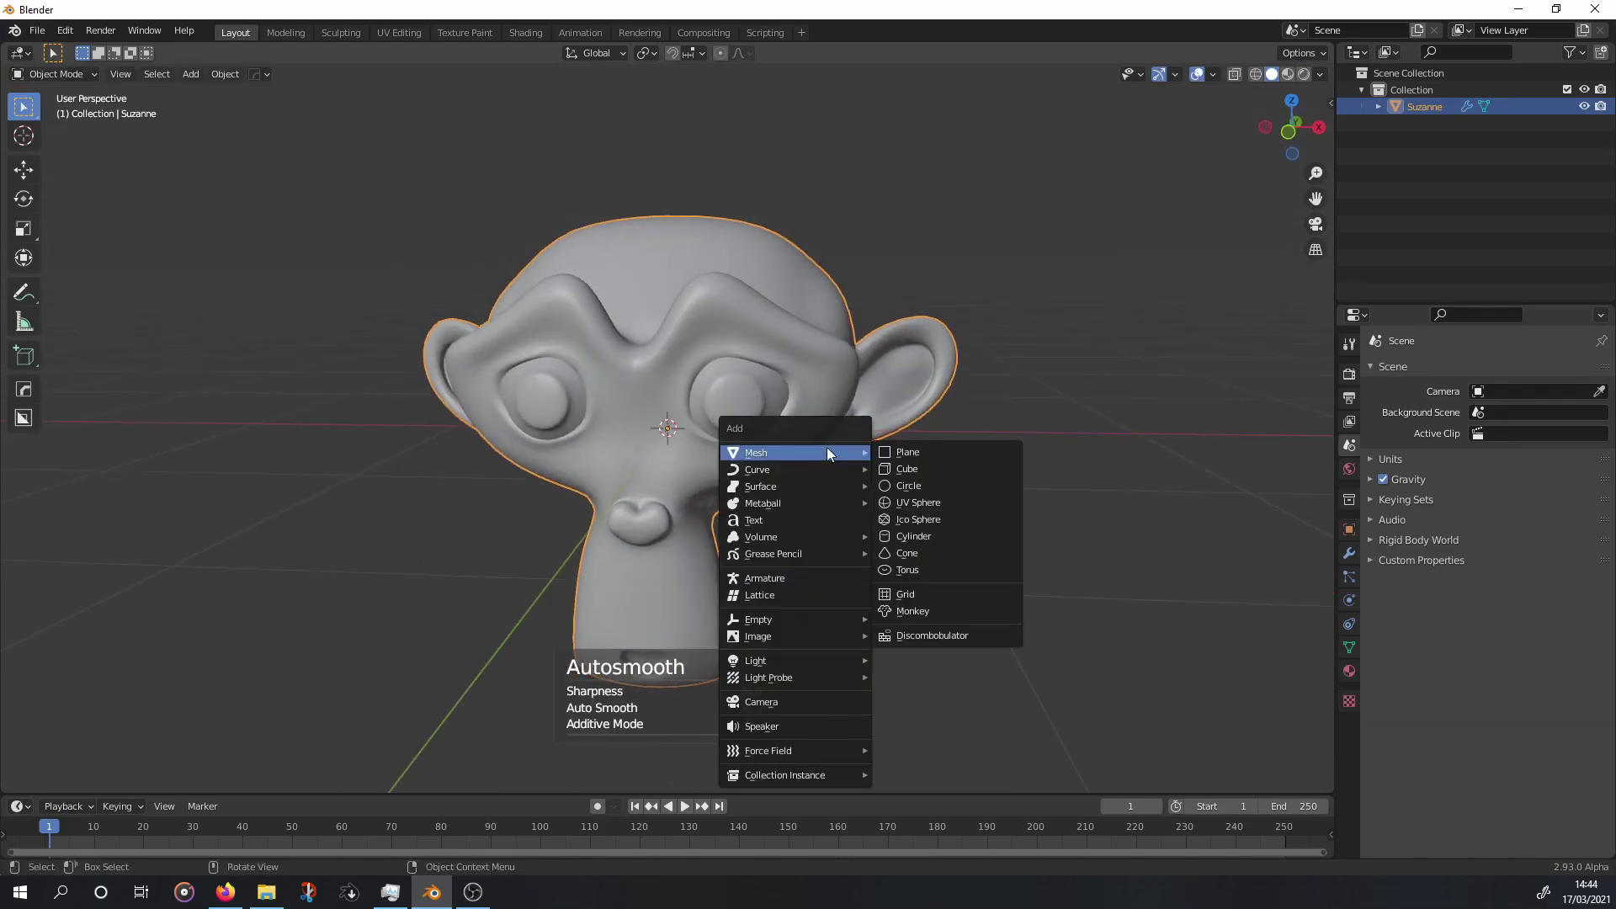
pyautogui.click(909, 471)
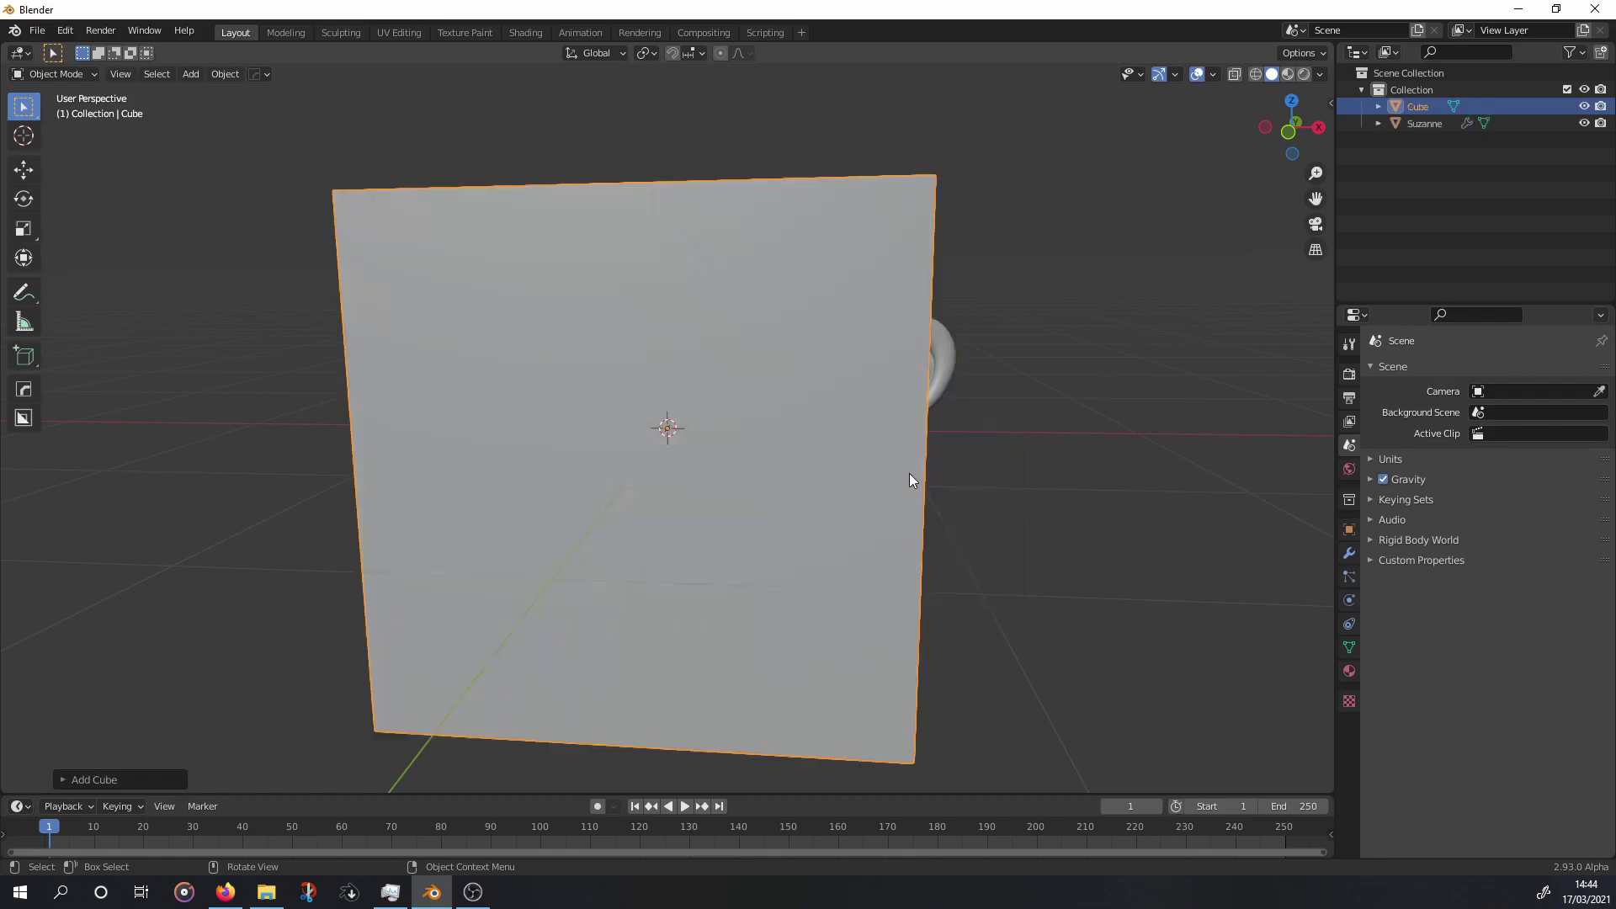
pyautogui.press('g')
pyautogui.click(609, 340)
pyautogui.moveTo(909, 473)
pyautogui.mouseDown(button='middle')
pyautogui.moveTo(610, 340)
pyautogui.moveTo(683, 371)
pyautogui.mouseUp(button='middle')
# Add a UV sphere and place it up behind the cube.
pyautogui.hotkey('shift', 'a')
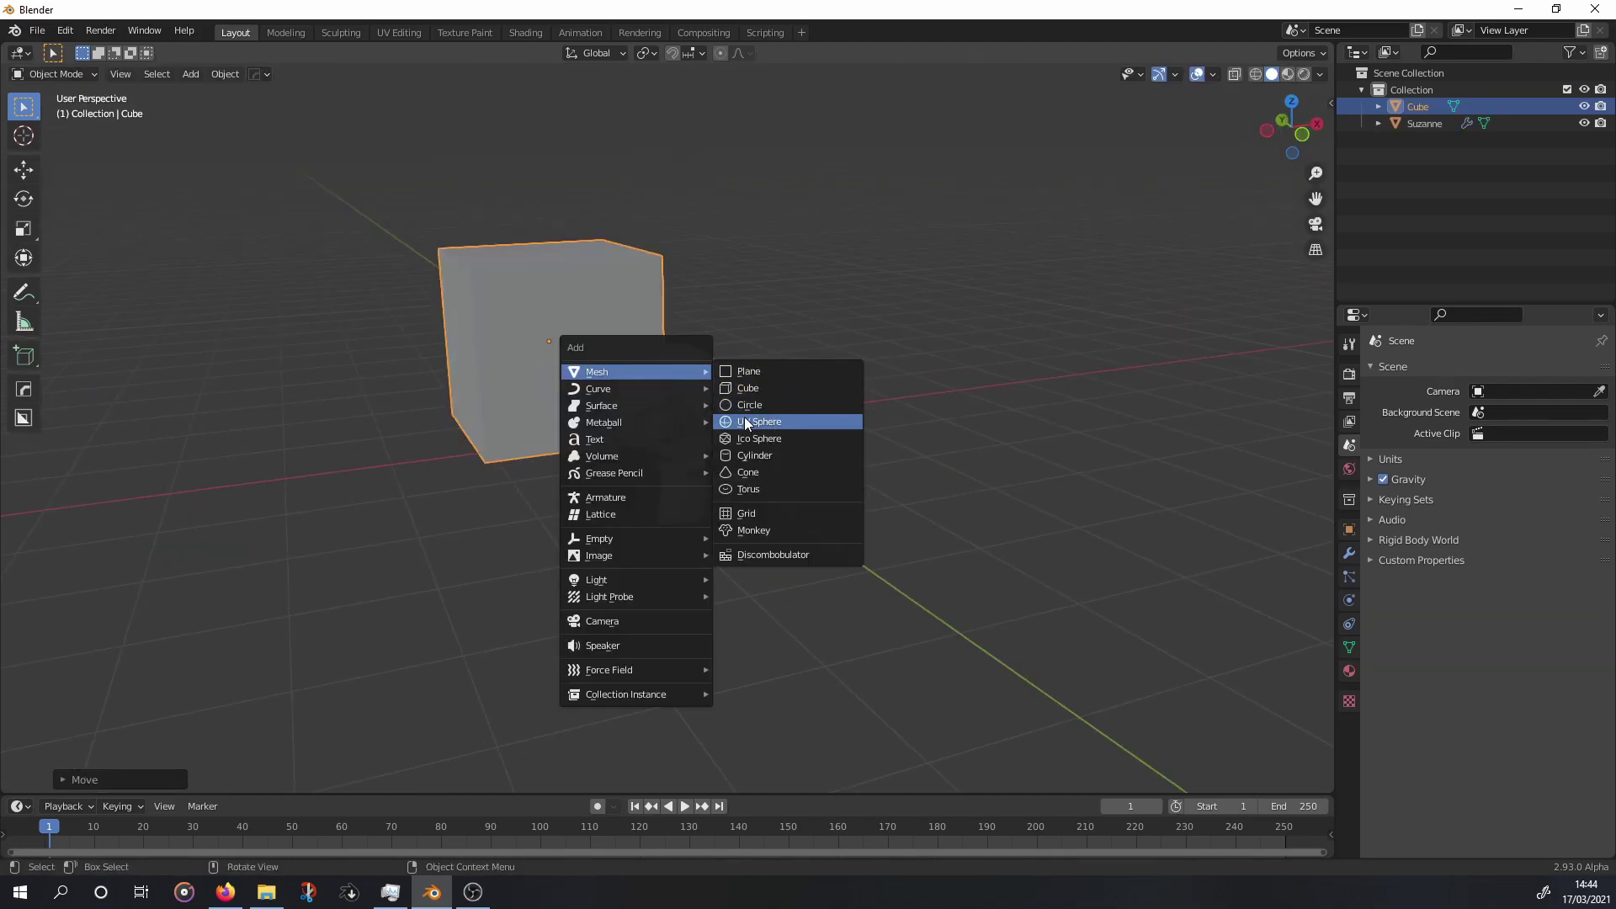
pyautogui.click(745, 417)
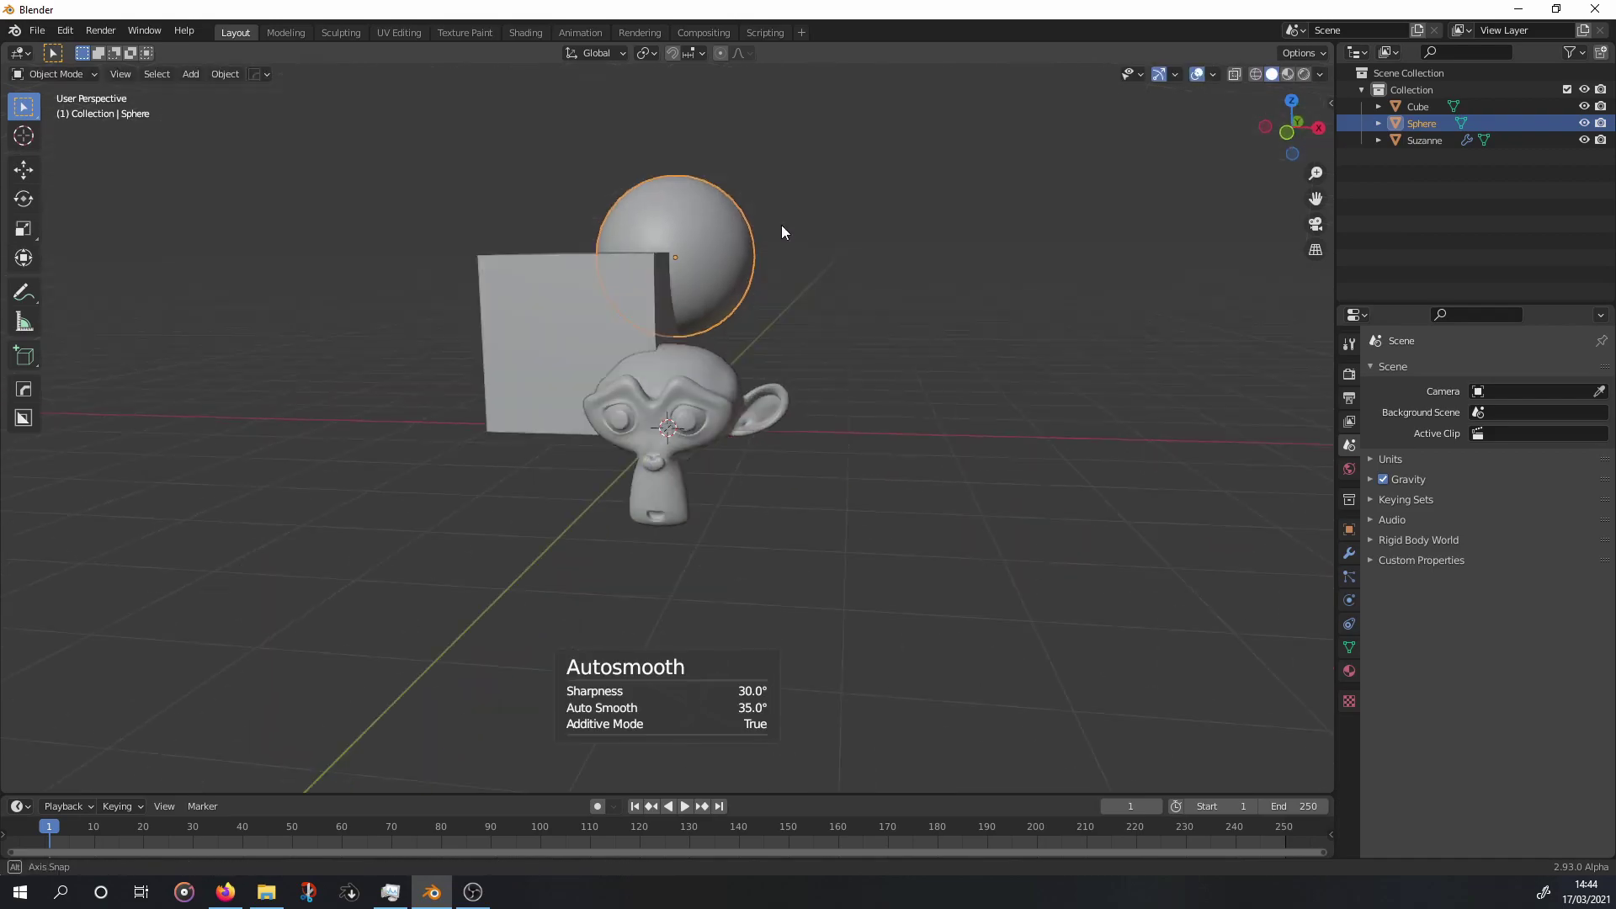
pyautogui.moveTo(781, 225); pyautogui.dragTo(731, 320, button='middle')
pyautogui.scroll(-4, 730, 320)
pyautogui.hotkey('shift', 'a')
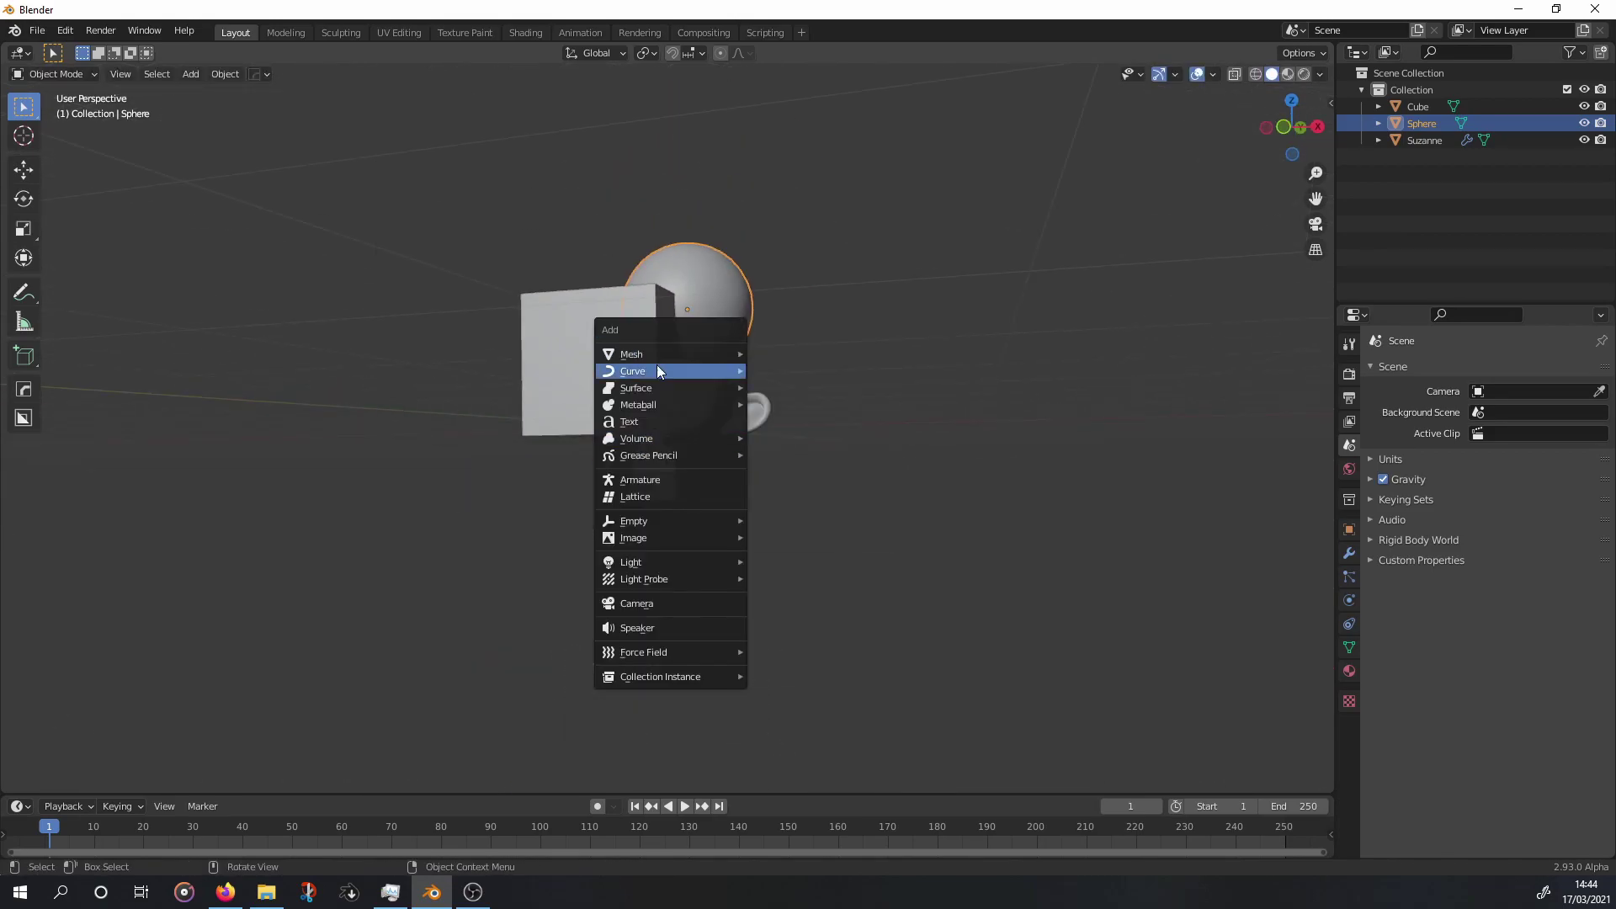
# Add a camera aligned to the current view, framing the monkey, cube and sphere.
pyautogui.click(643, 602)
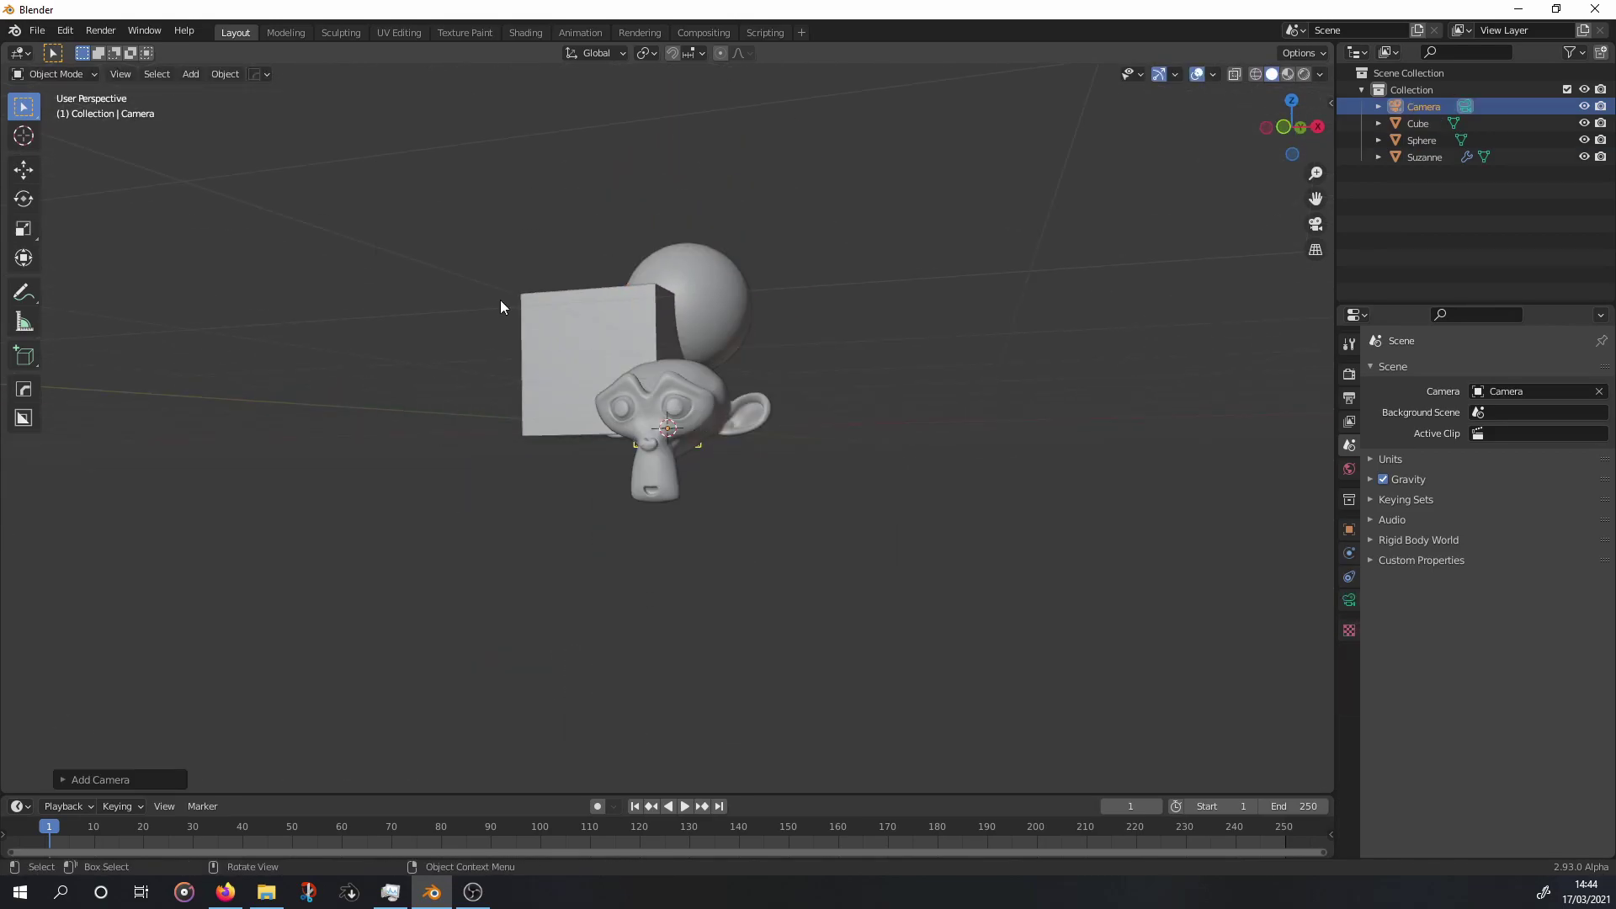
pyautogui.click(223, 74)
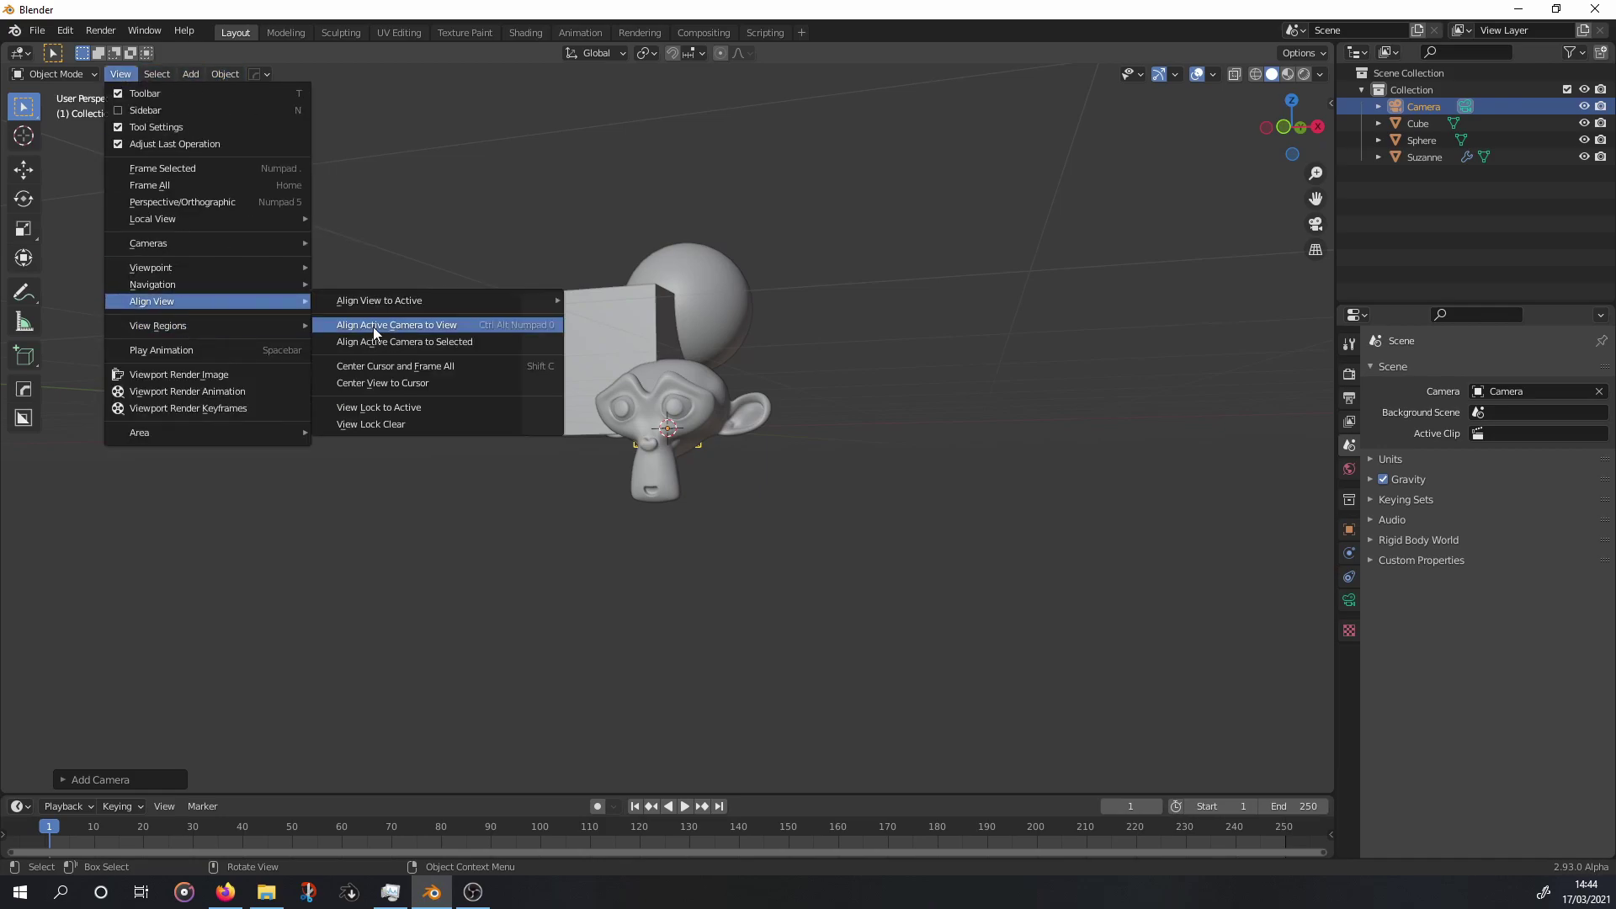
pyautogui.click(404, 320)
pyautogui.click(1330, 103)
pyautogui.click(1324, 177)
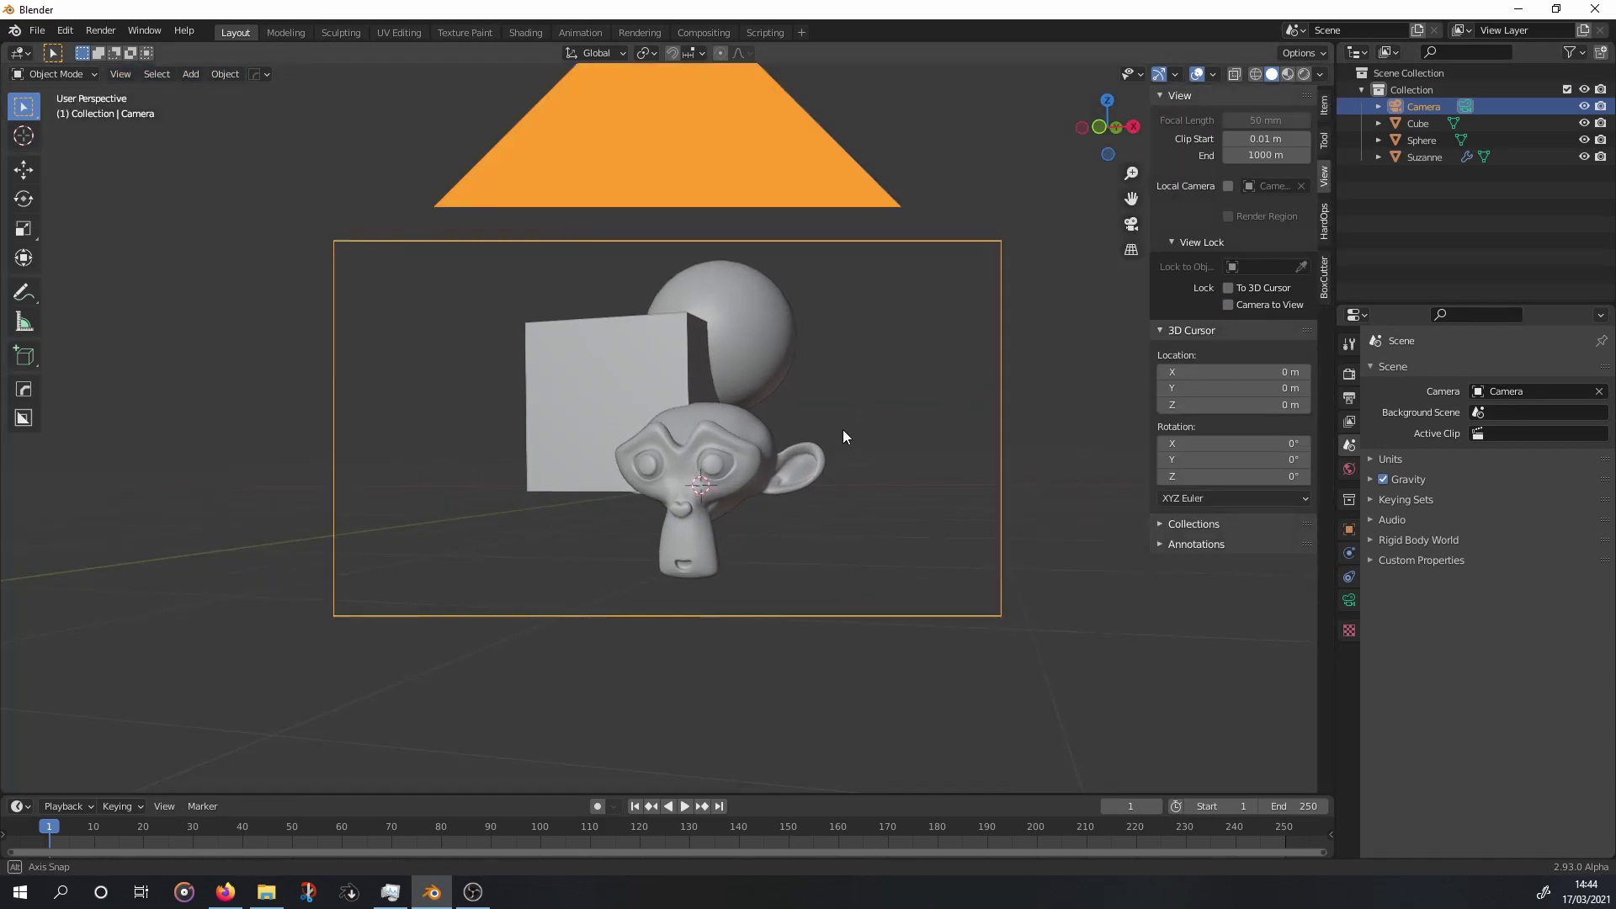
pyautogui.moveTo(841, 429)
pyautogui.mouseDown(button='middle')
pyautogui.moveTo(796, 440)
pyautogui.moveTo(779, 342)
pyautogui.mouseUp(button='middle')
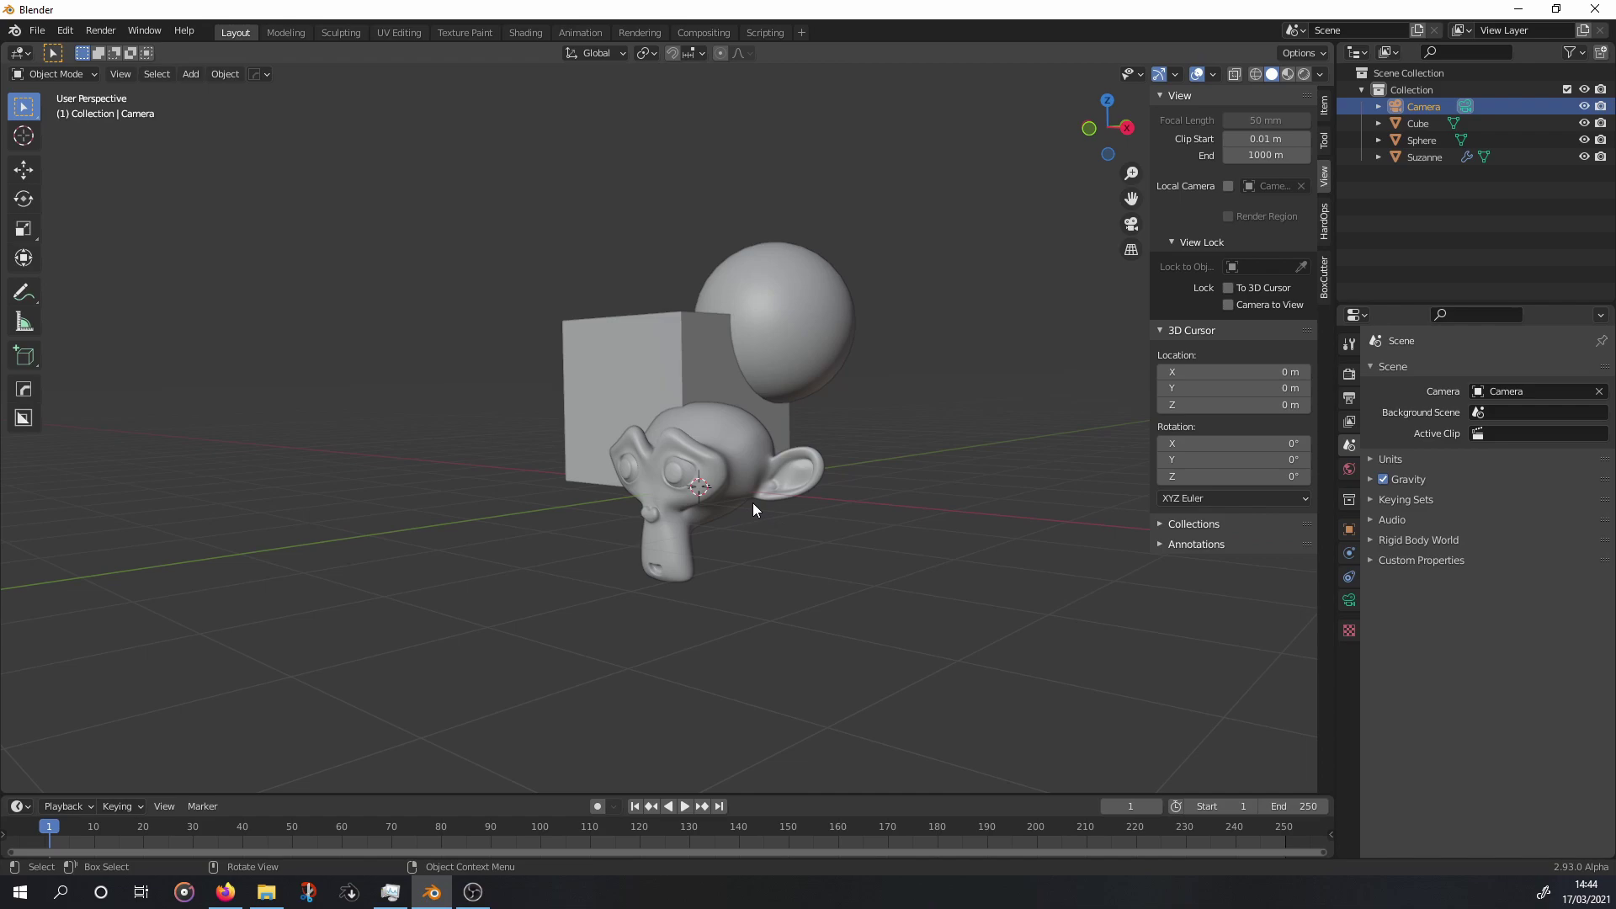
pyautogui.moveTo(759, 458); pyautogui.dragTo(785, 468, button='middle')
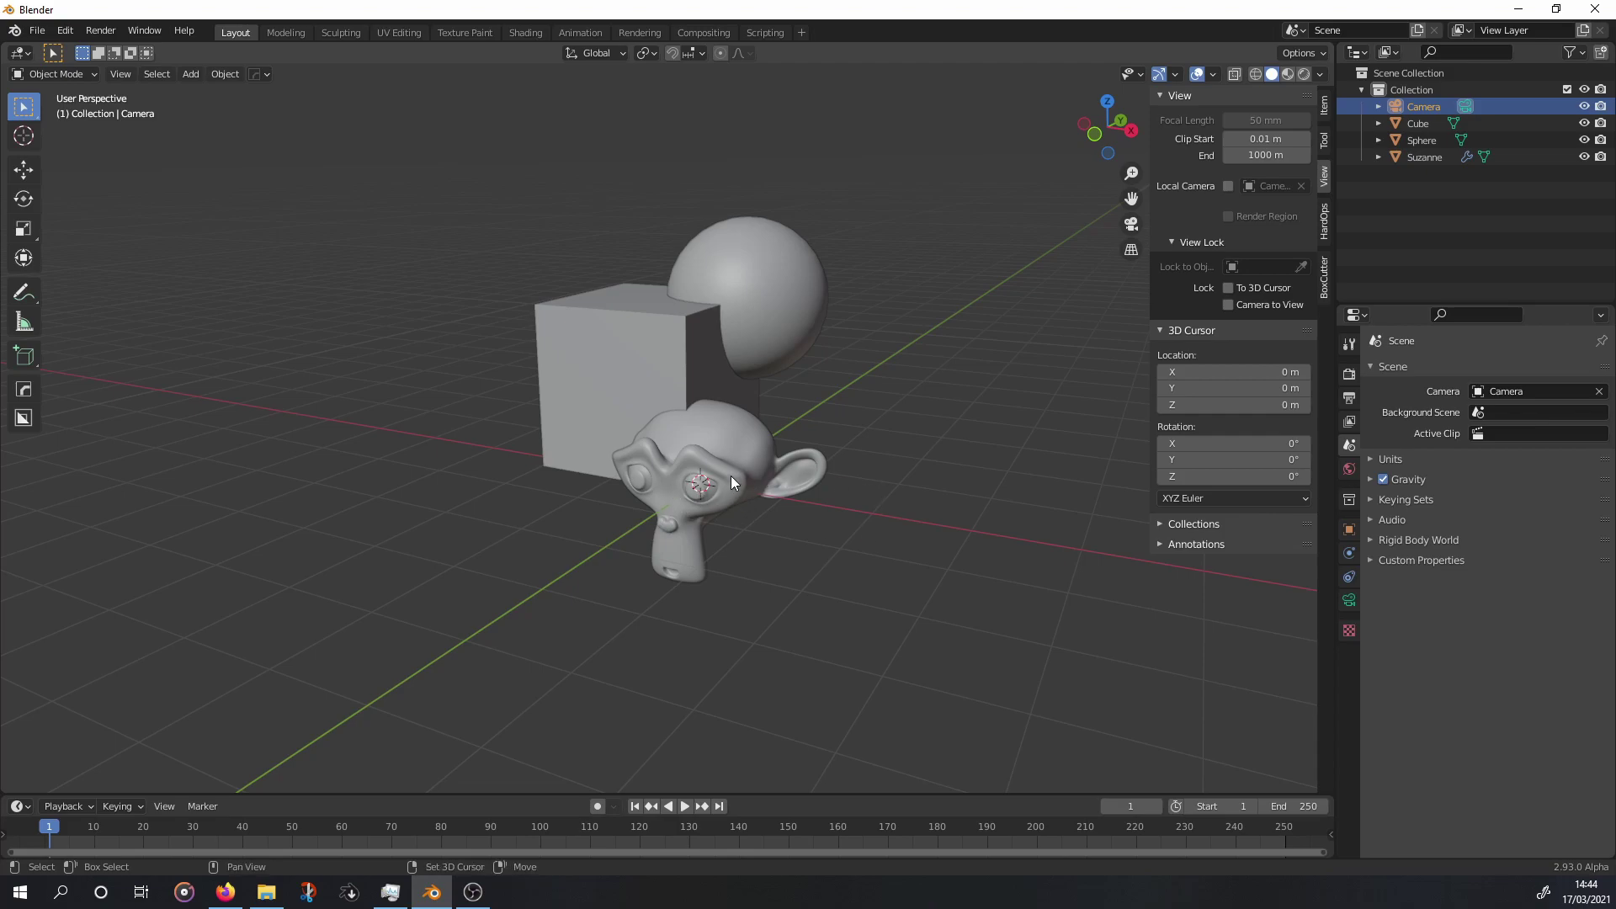
pyautogui.hotkey('shift', 'a')
pyautogui.moveTo(670, 313)
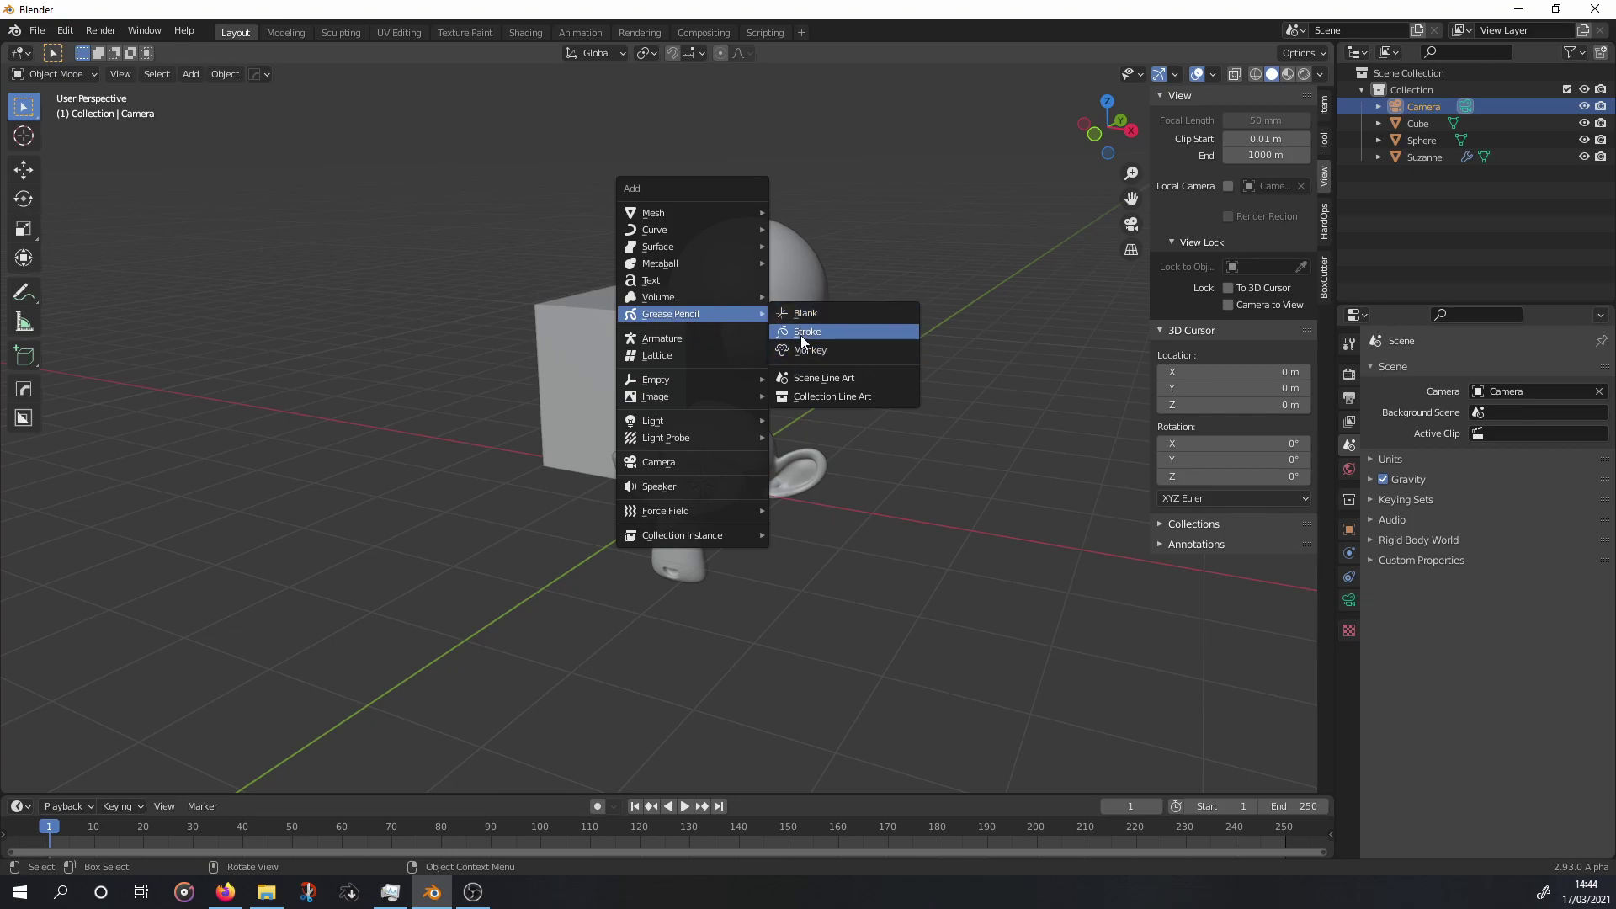
# Add a Scene Line Art grease pencil object and deselect it to reveal black outlines.
pyautogui.press('Escape')
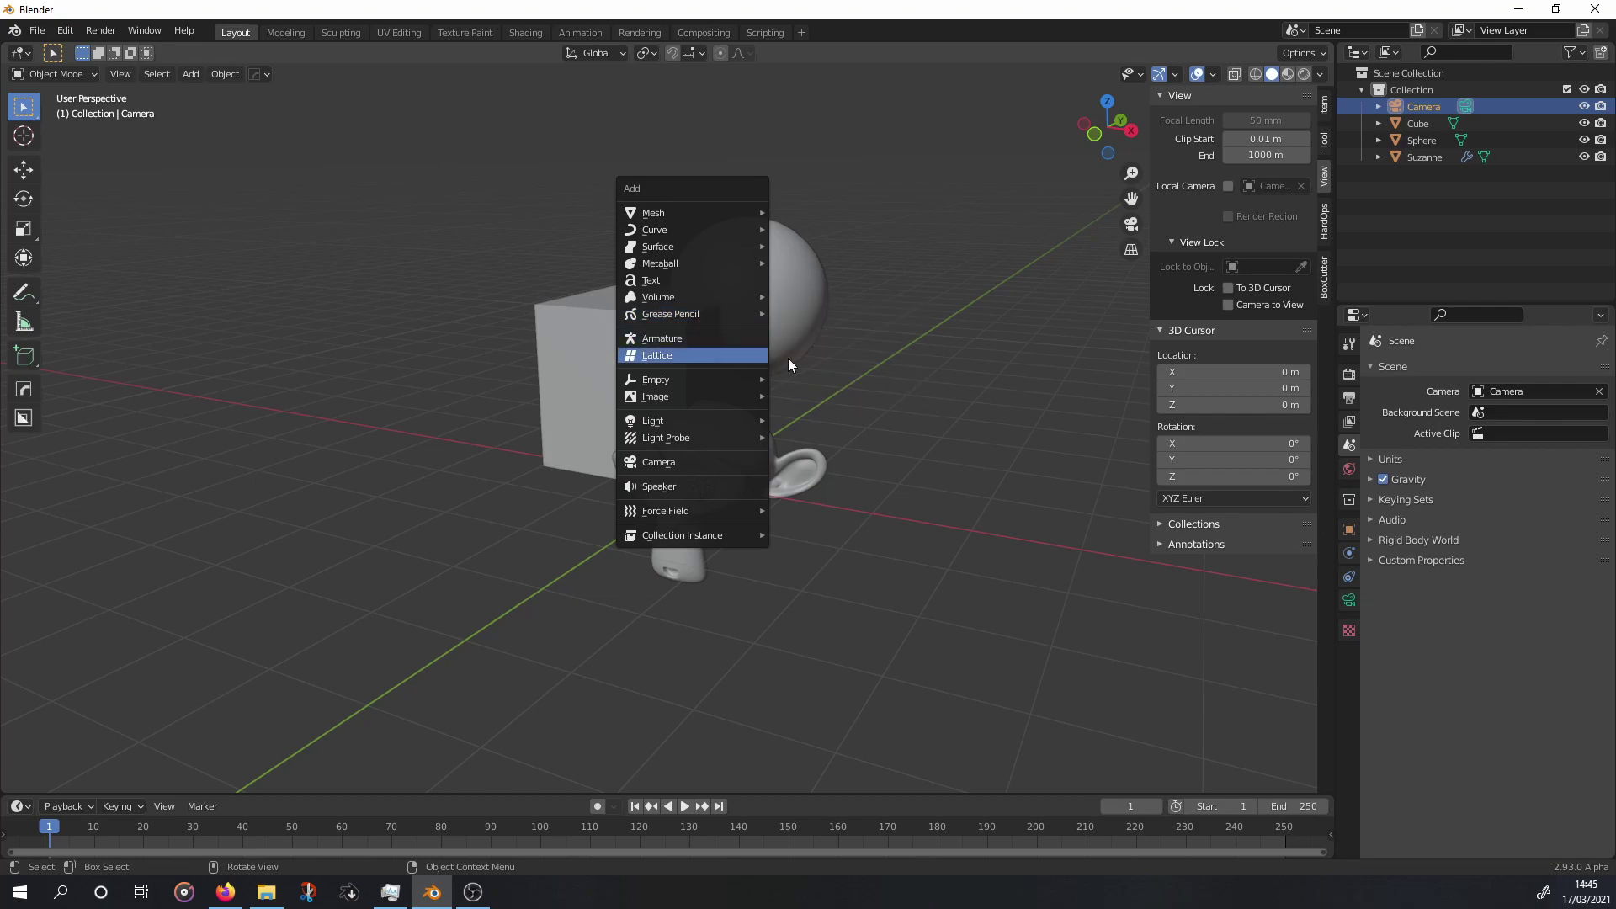
pyautogui.press('Escape')
pyautogui.click(730, 431)
pyautogui.hotkey('shift', 'a')
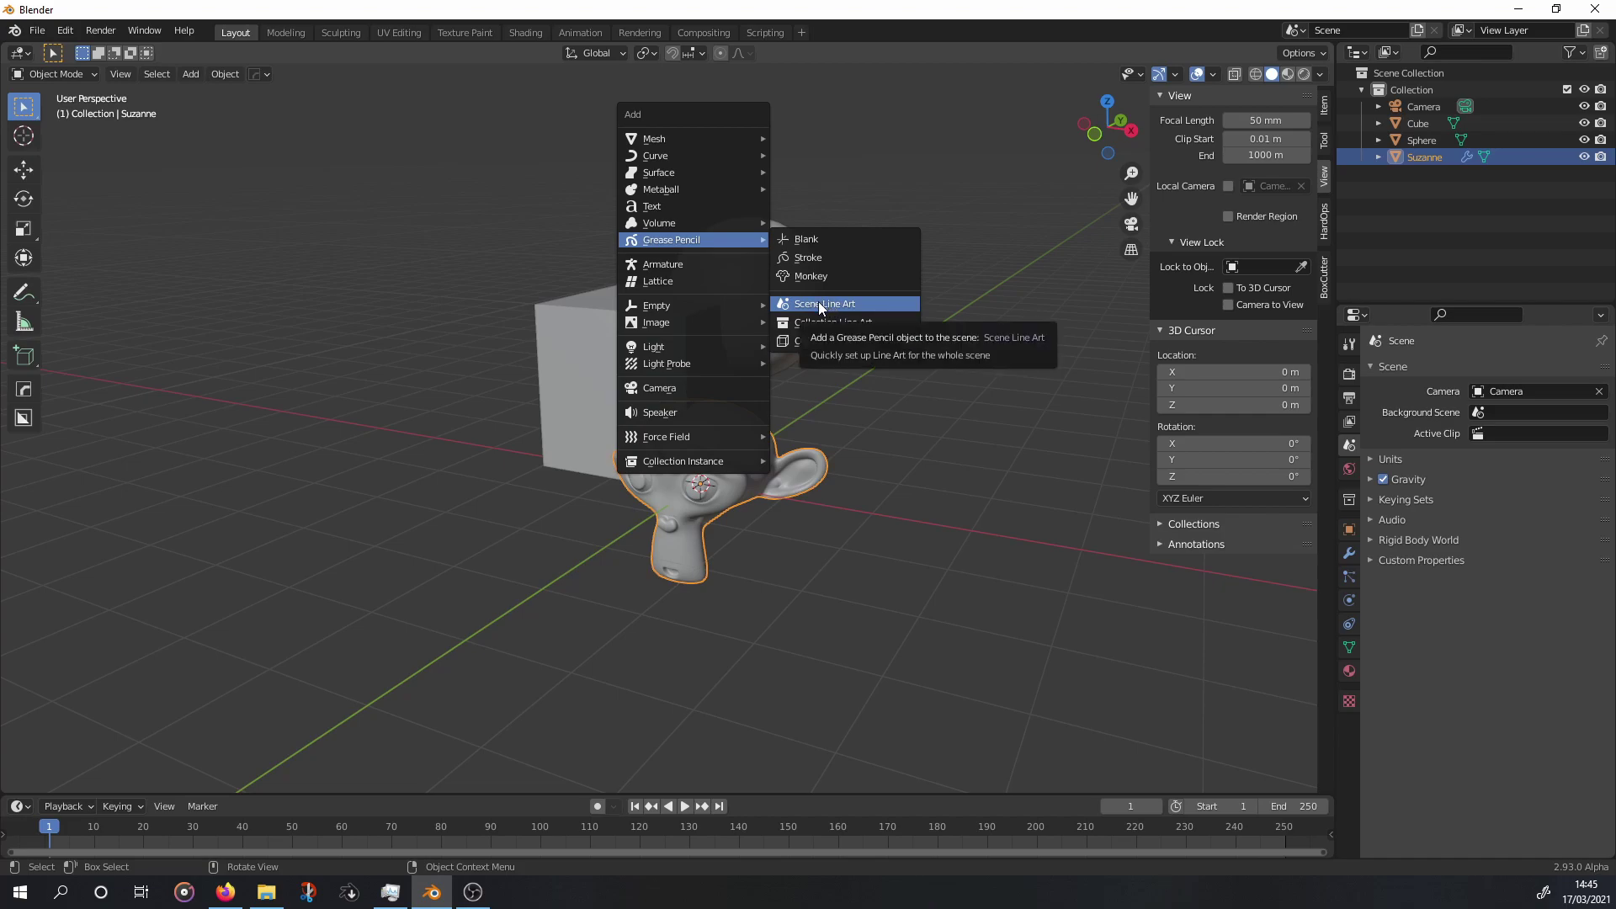
pyautogui.click(820, 301)
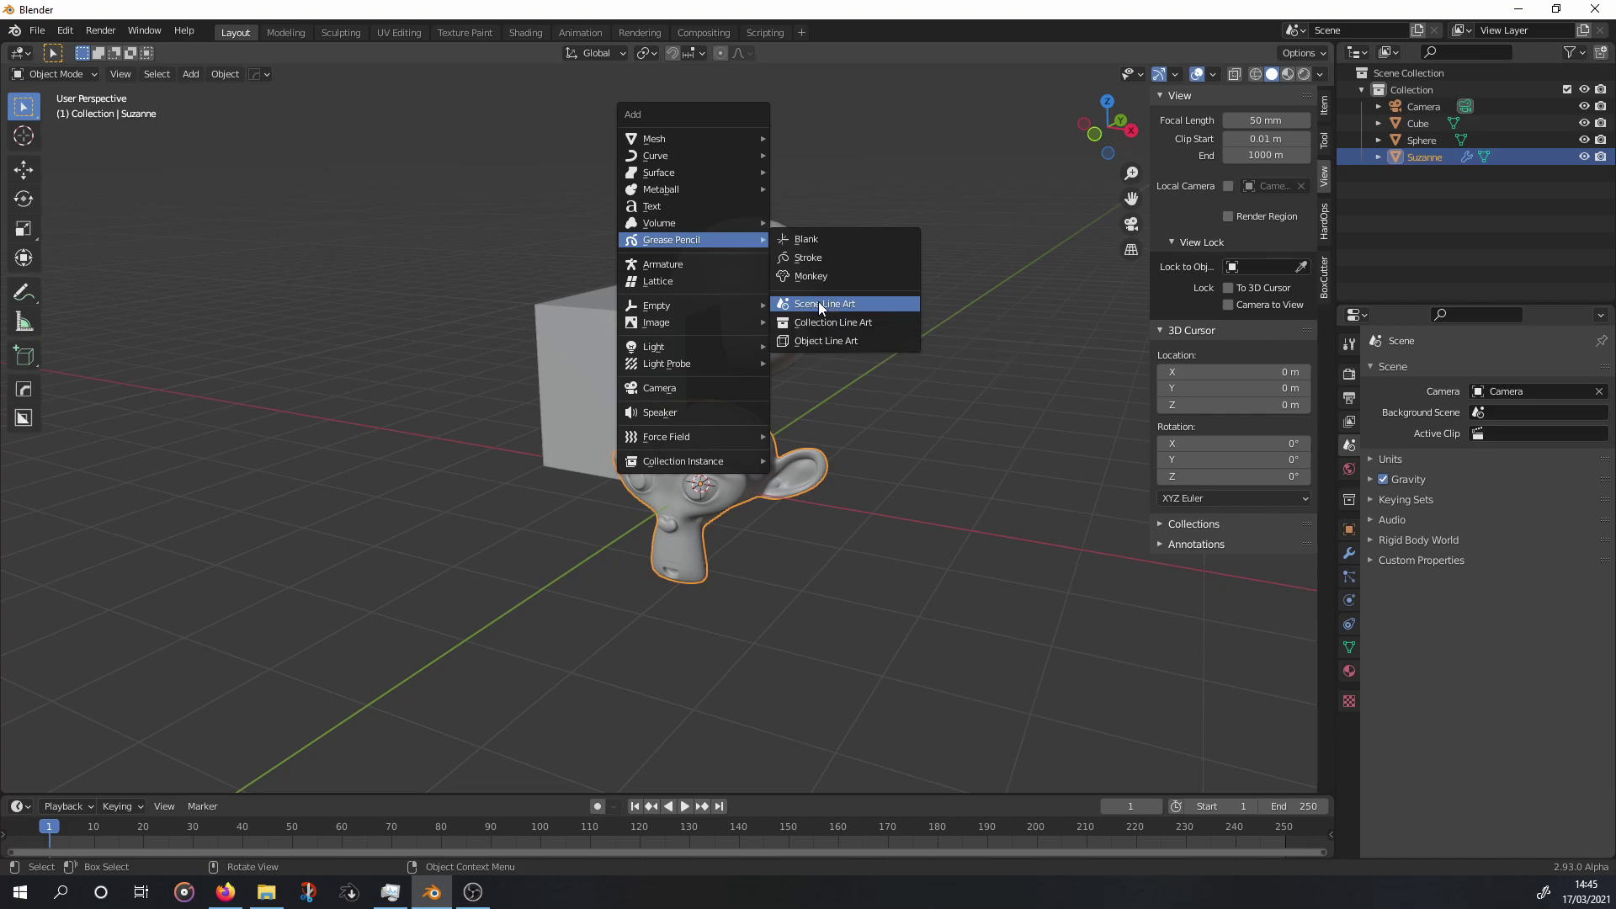
pyautogui.click(863, 560)
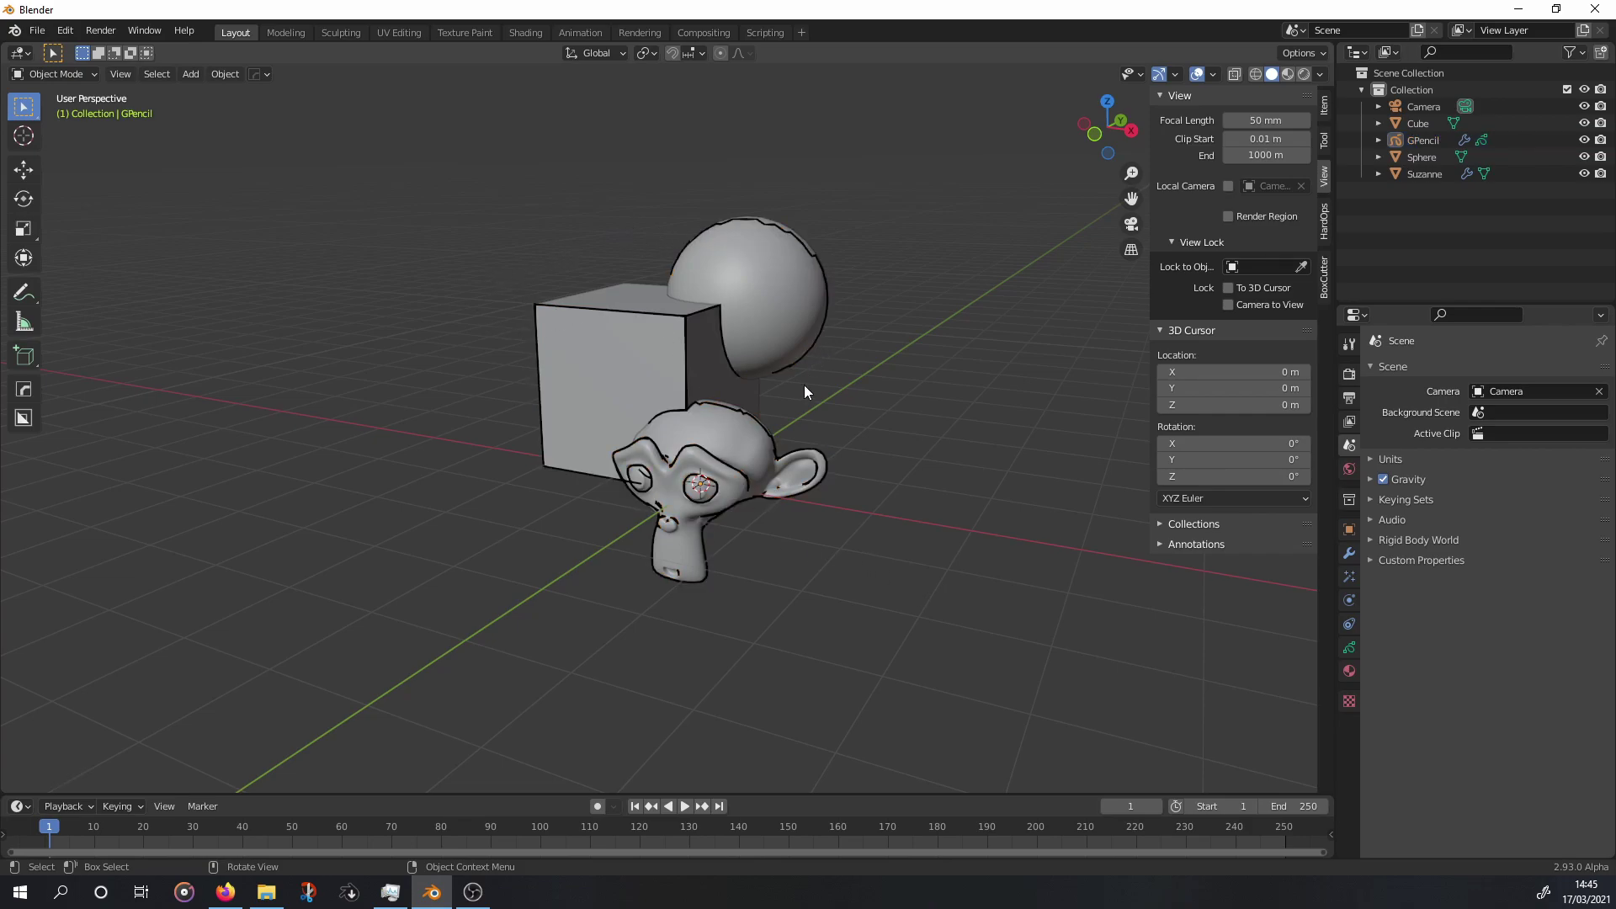
# View through the camera and show the GPencil object's Line Art modifier settings.
pyautogui.moveTo(710, 289)
pyautogui.mouseDown(button='middle')
pyautogui.moveTo(773, 360)
pyautogui.moveTo(816, 371)
pyautogui.mouseUp(button='middle')
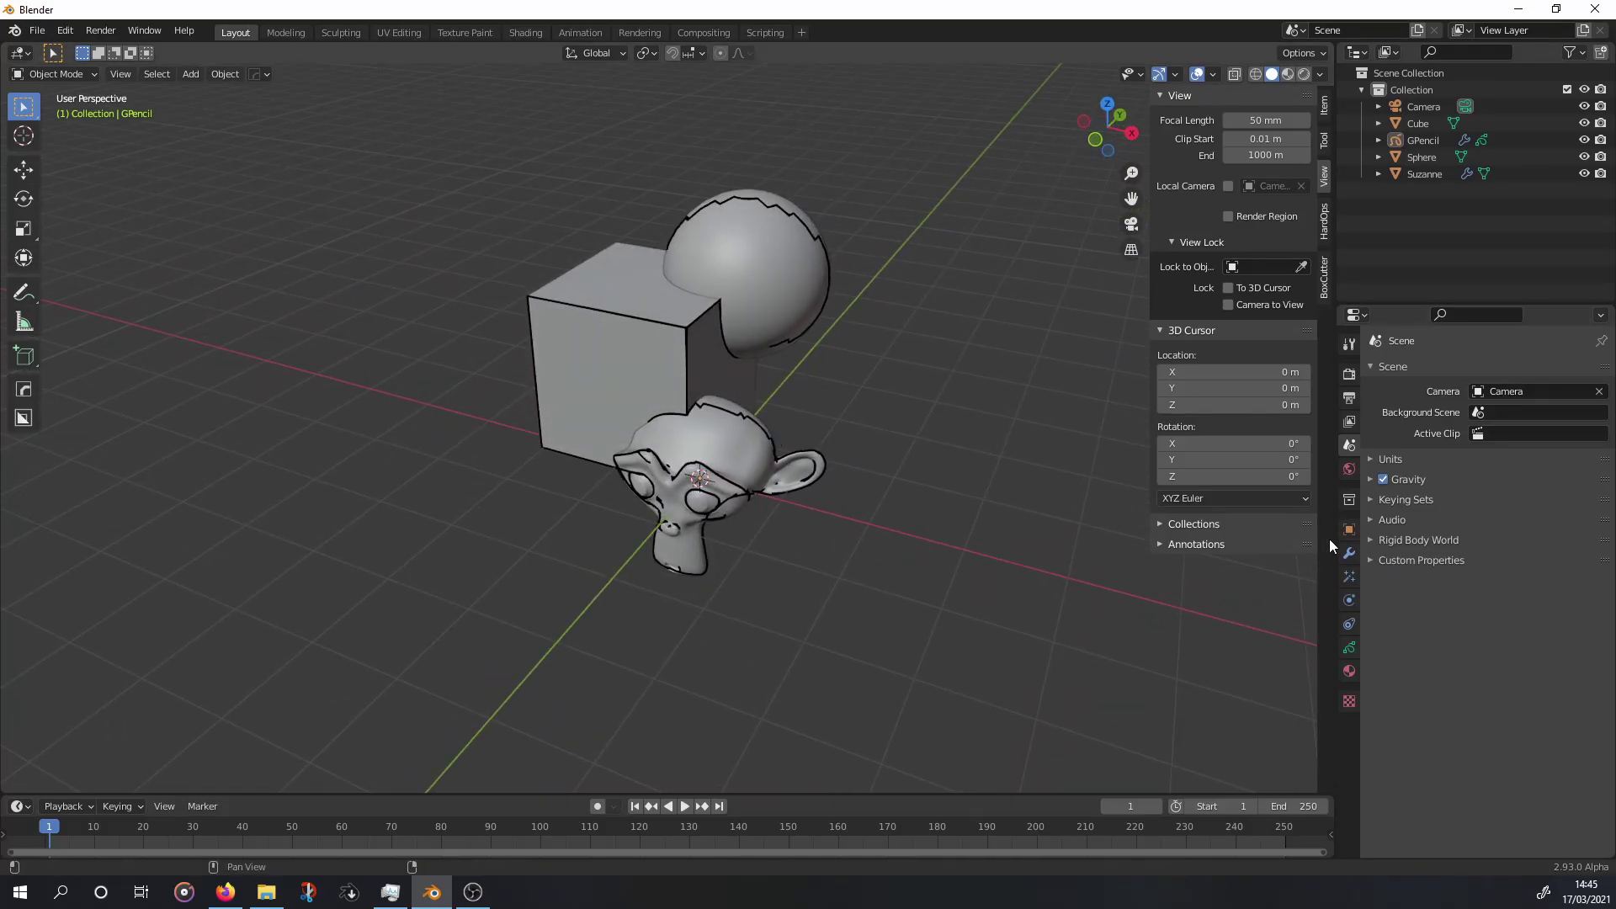
pyautogui.click(1348, 398)
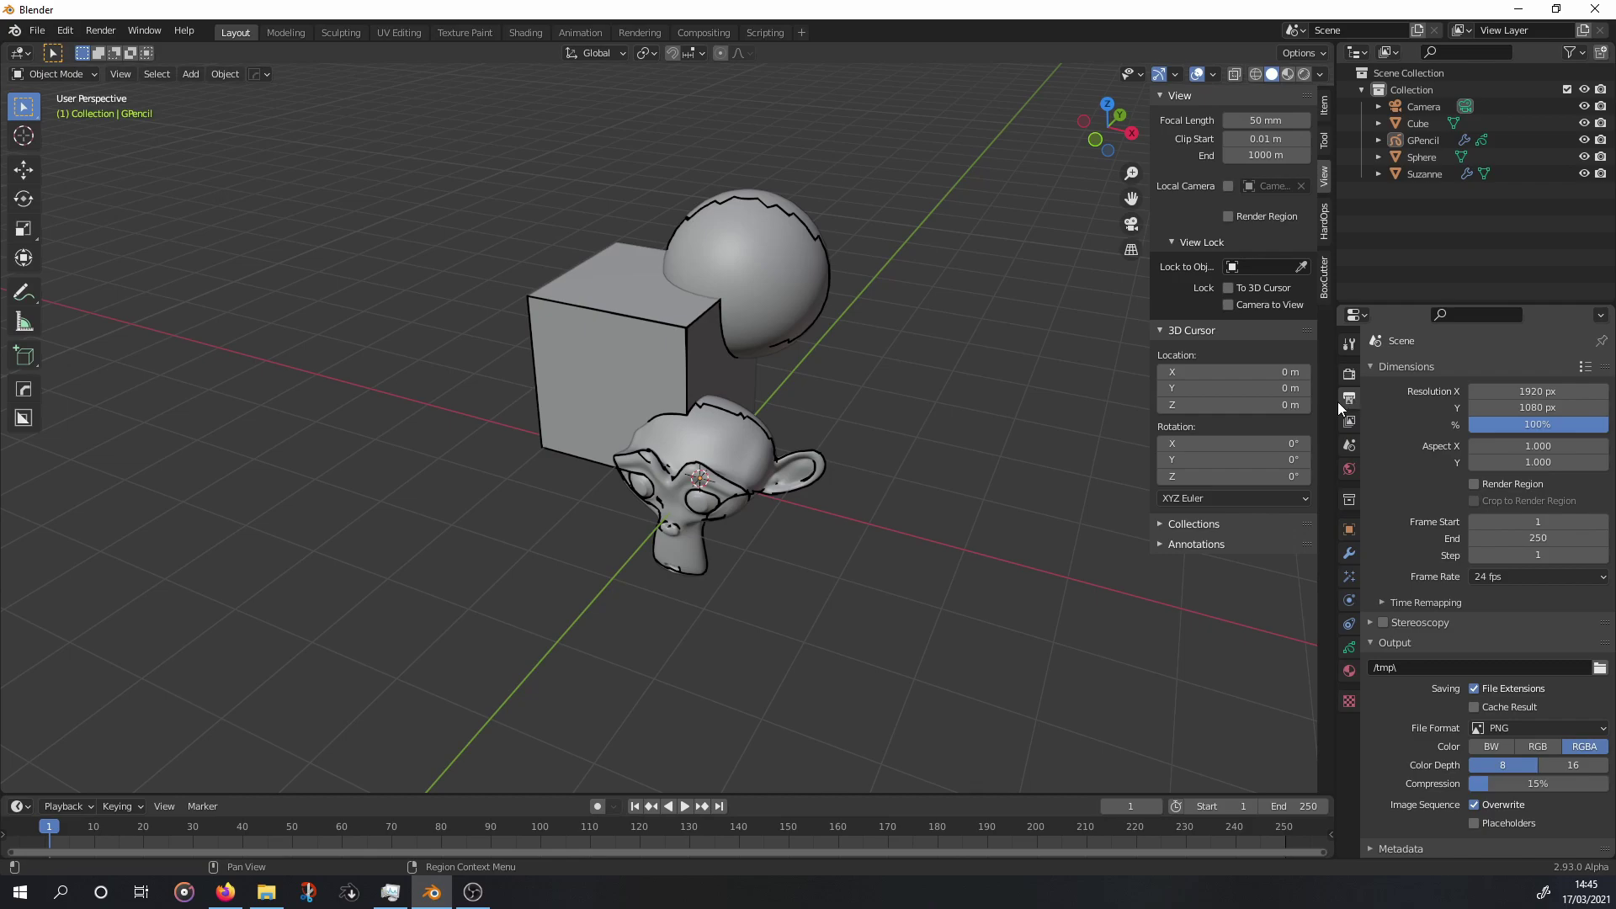
pyautogui.click(1349, 420)
pyautogui.click(1349, 444)
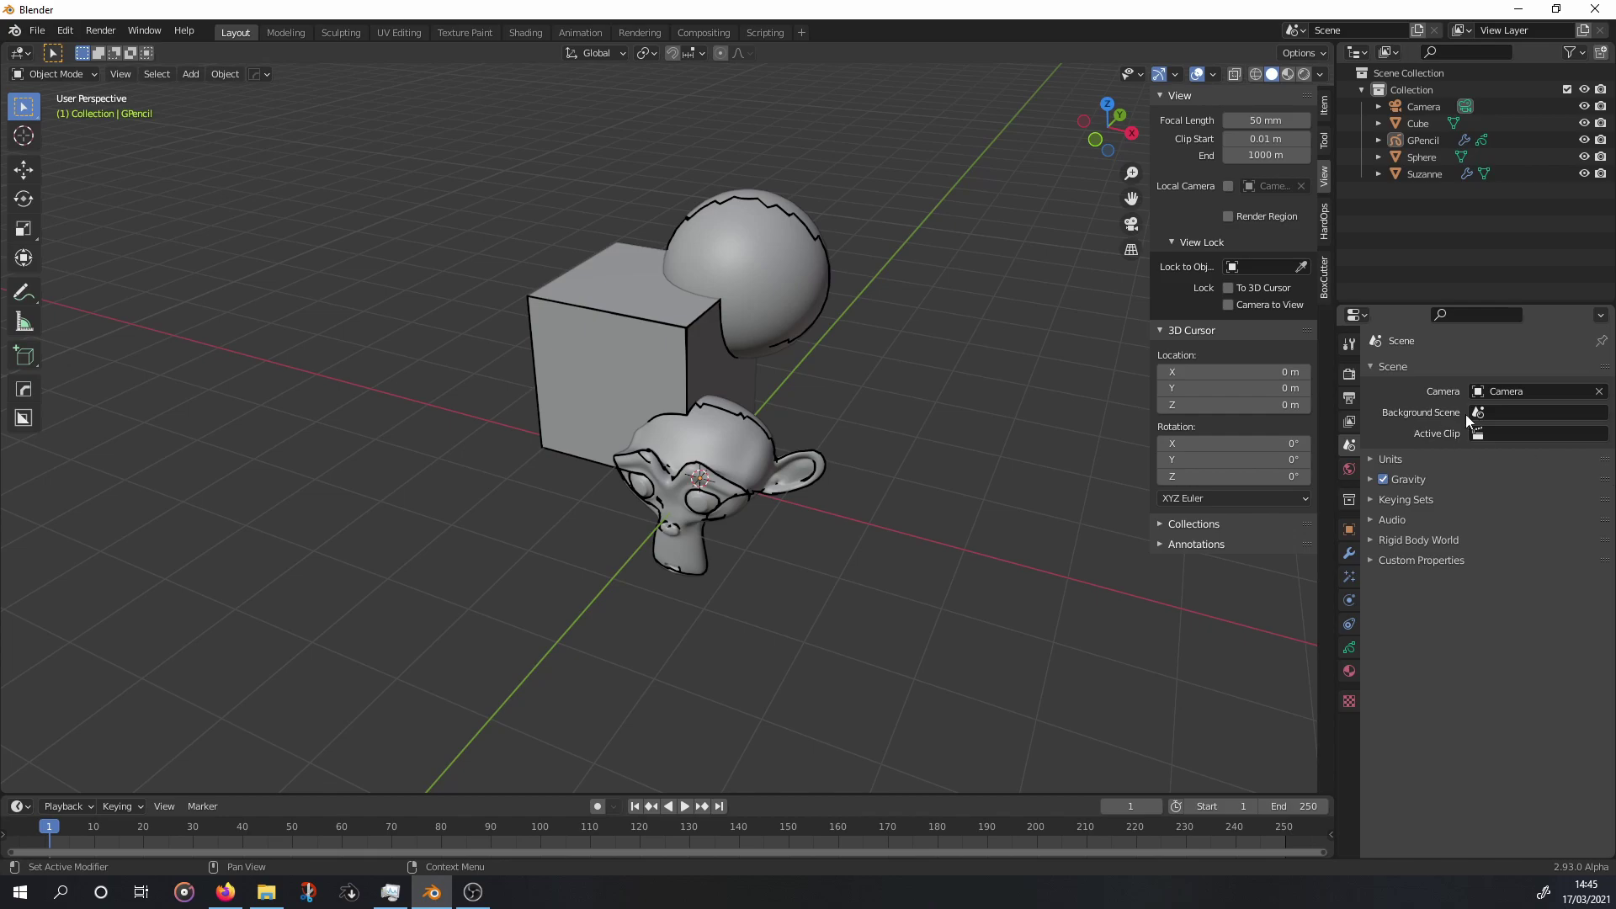
pyautogui.press('KP_0')
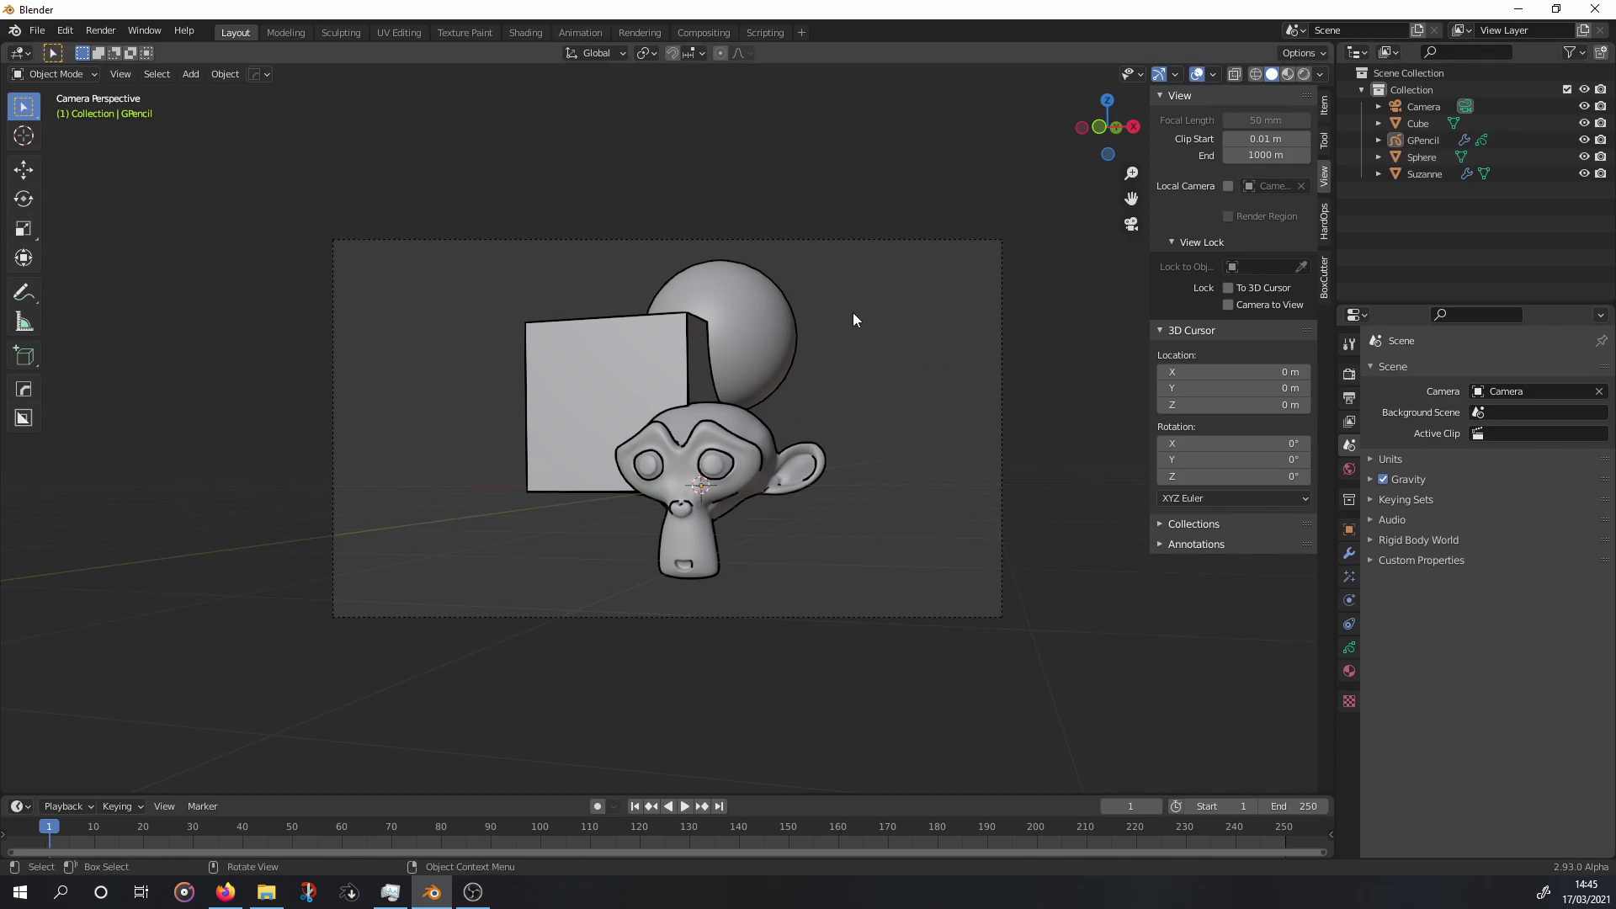
pyautogui.click(1416, 139)
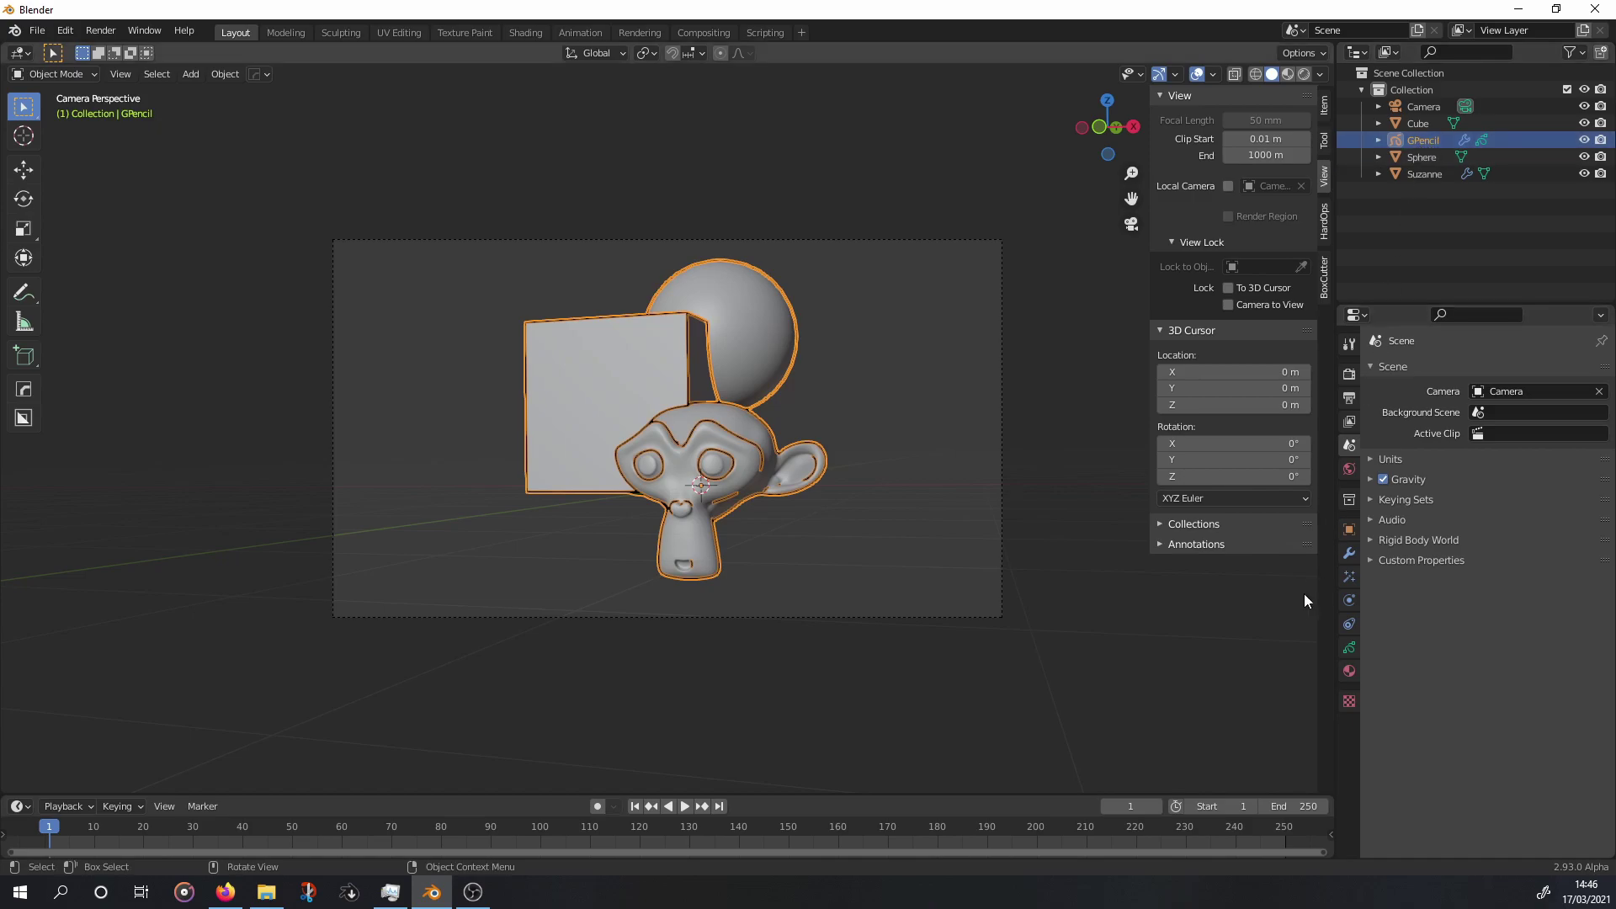
pyautogui.click(1349, 555)
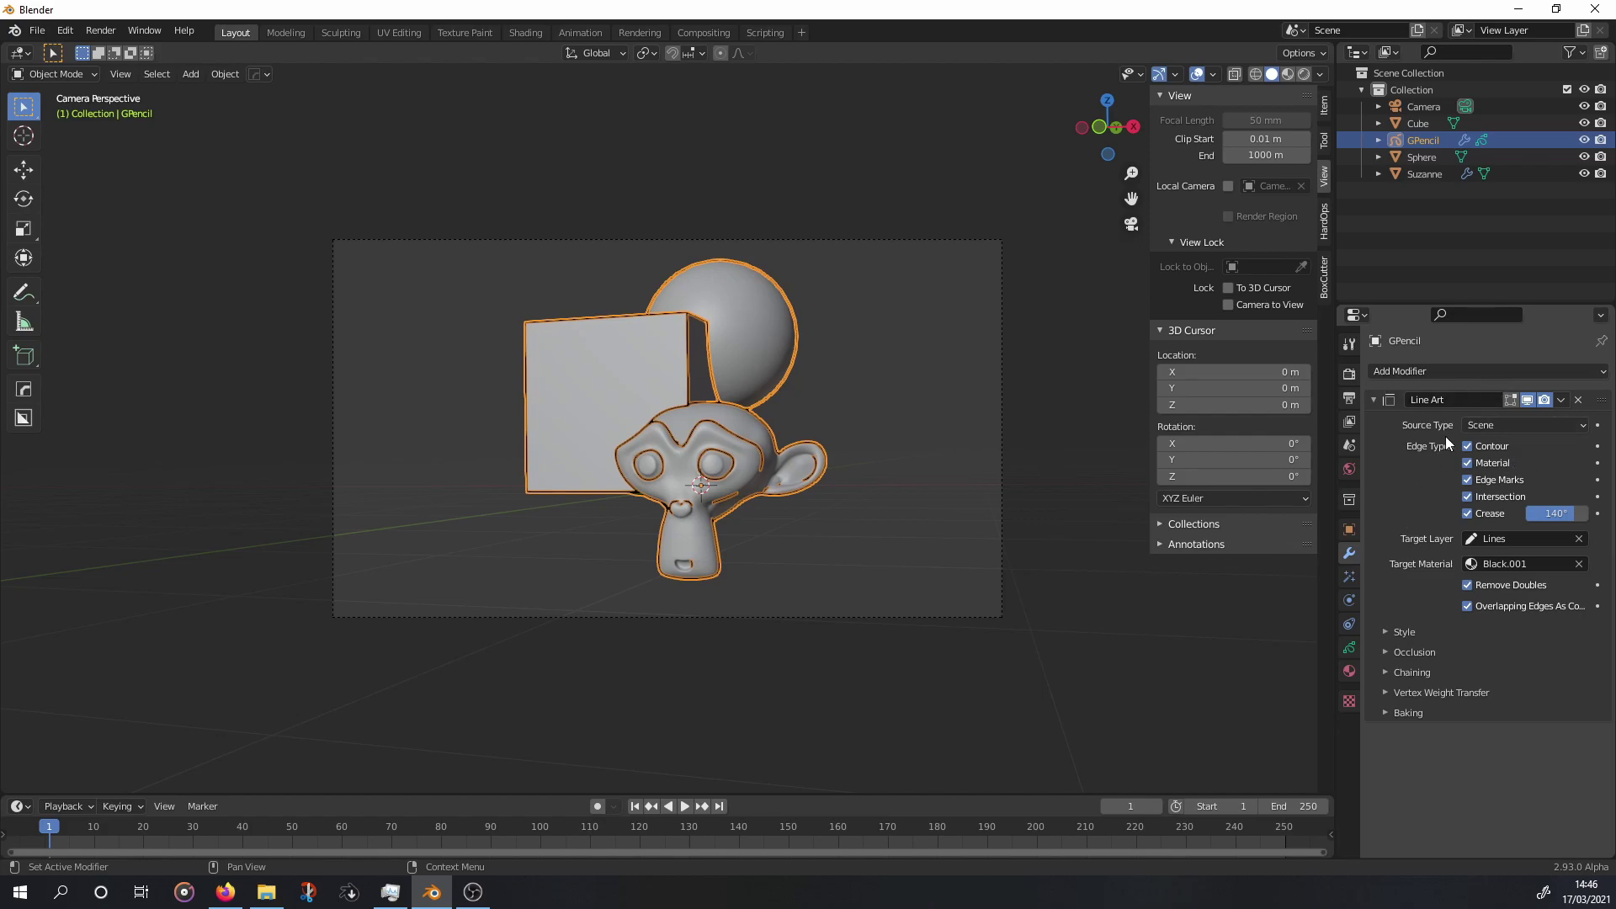
# Set the Line Art Source Type to Collection with 'Collection' as the source collection.
pyautogui.click(1493, 426)
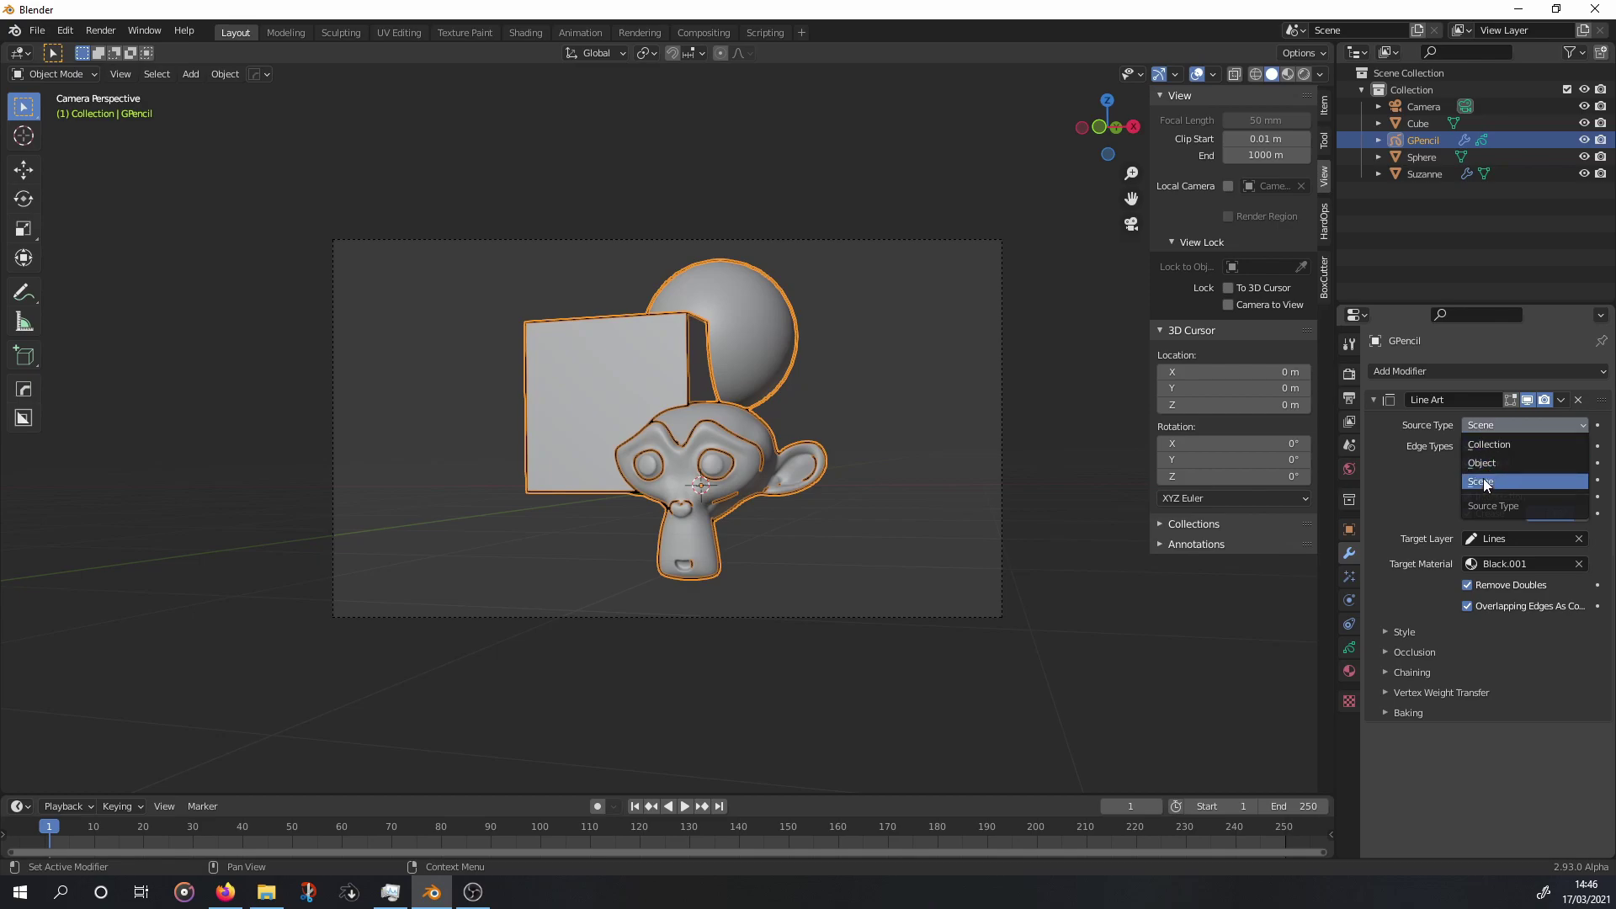
pyautogui.click(1483, 478)
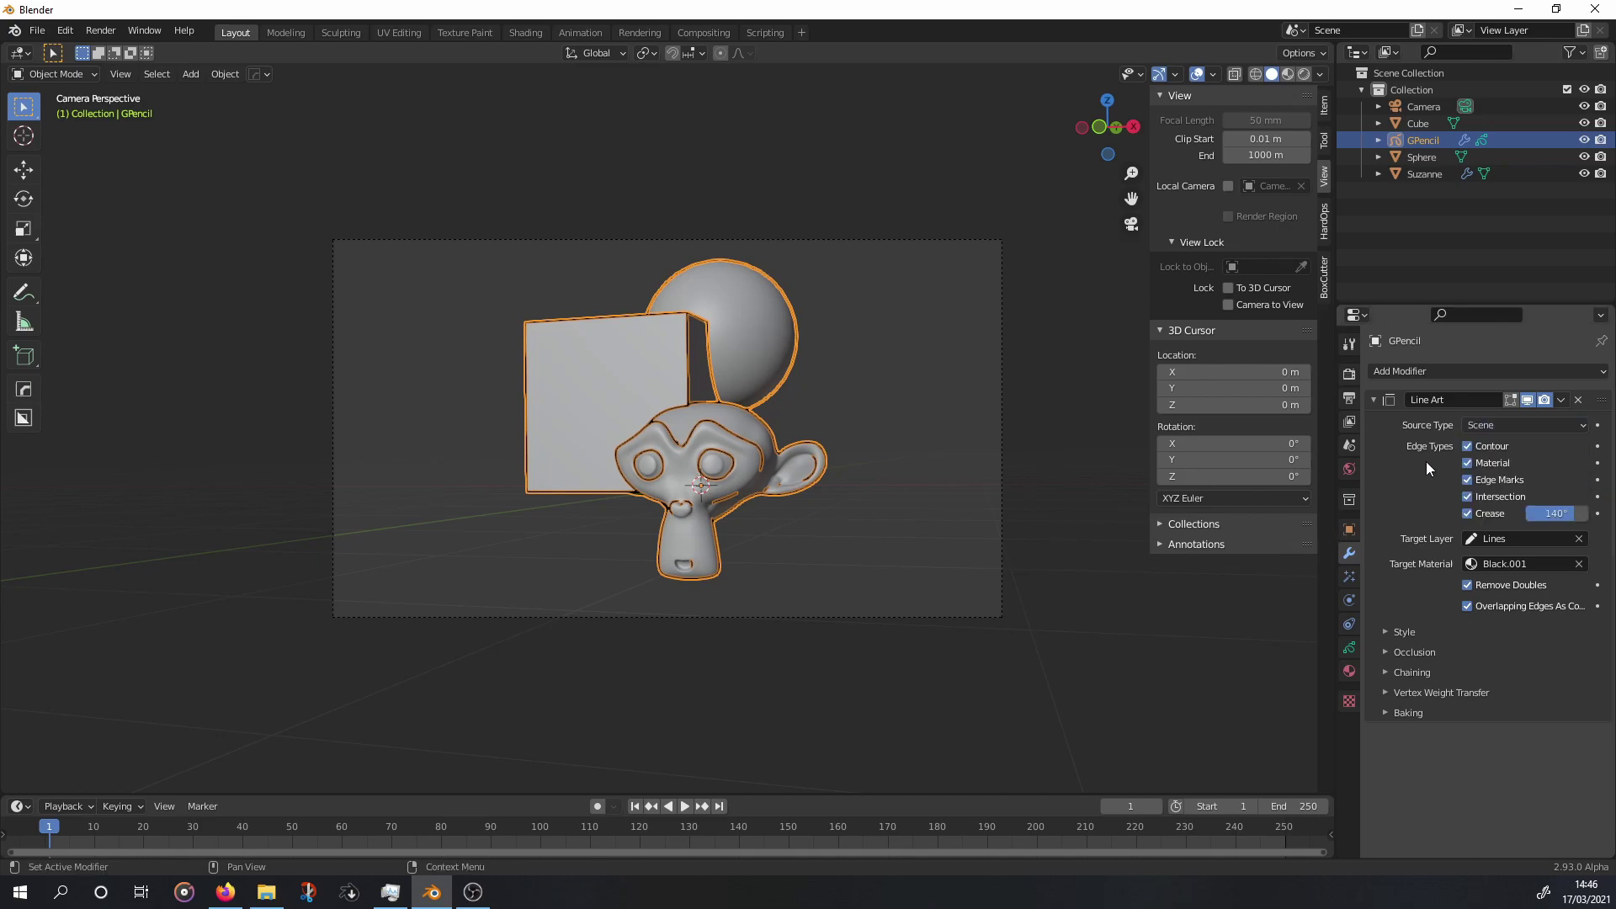
pyautogui.click(1493, 426)
pyautogui.click(1488, 446)
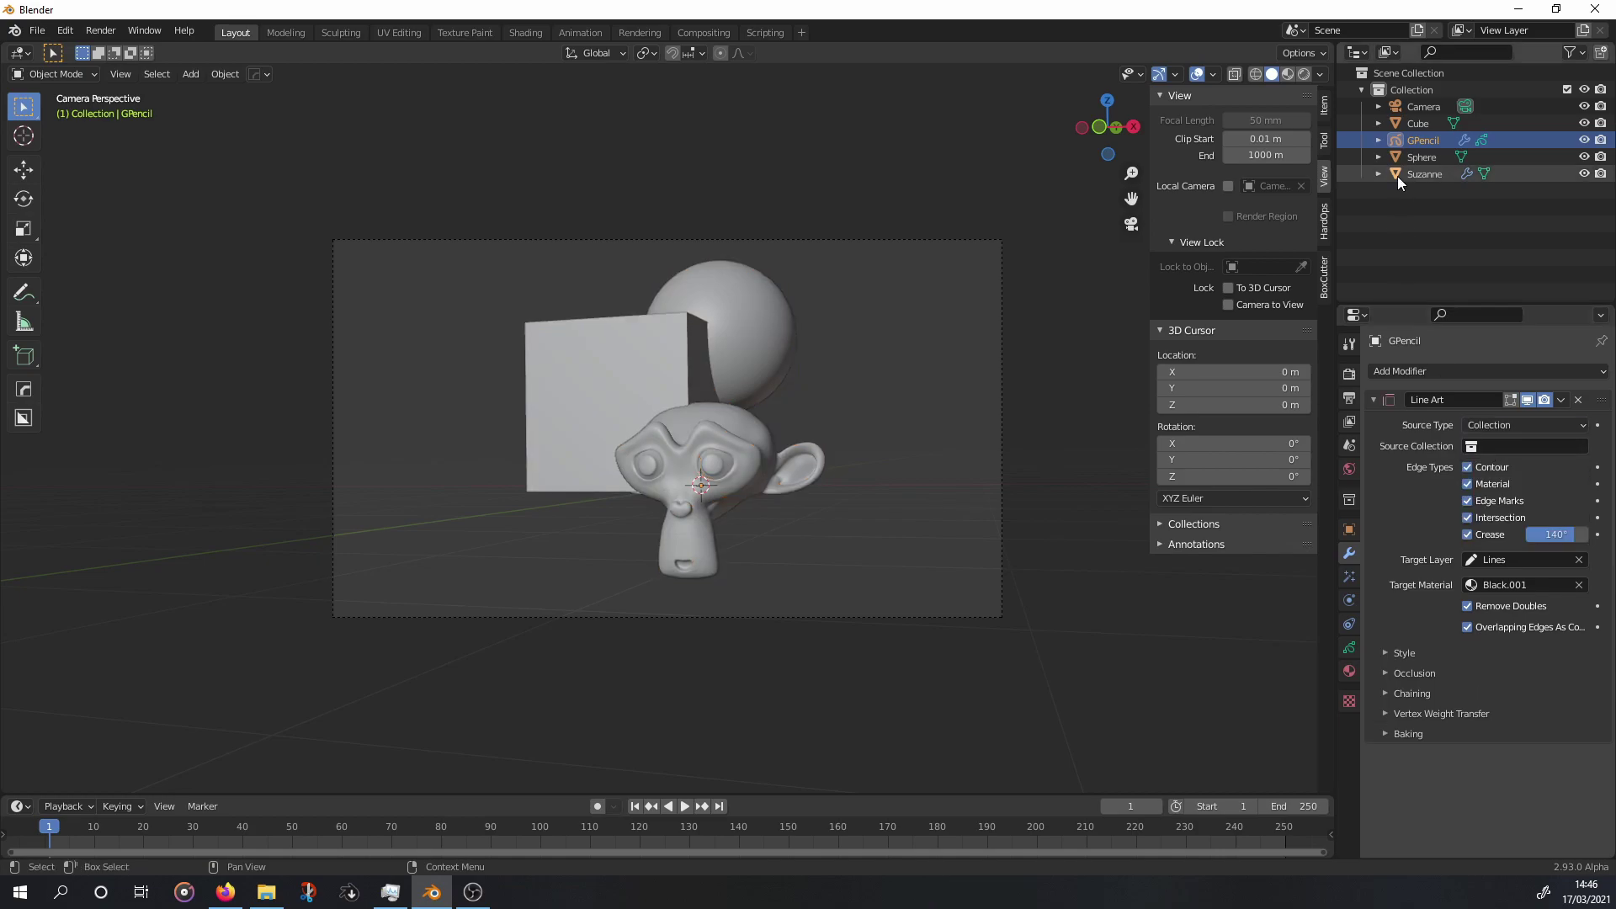
pyautogui.click(1406, 91)
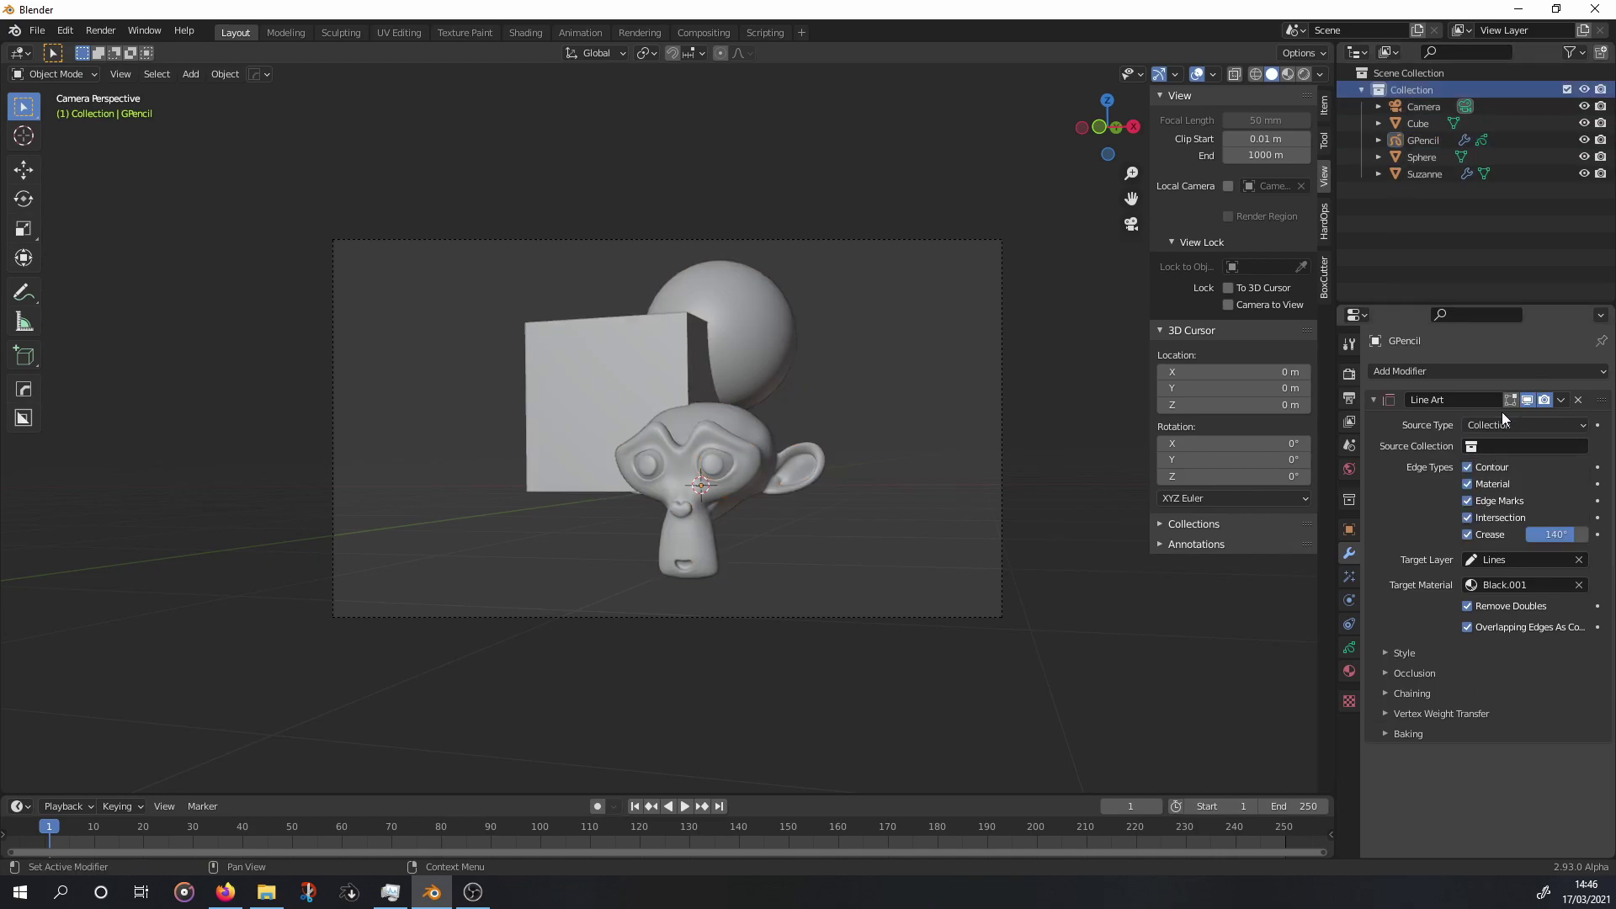
pyautogui.click(1524, 446)
pyautogui.click(1481, 467)
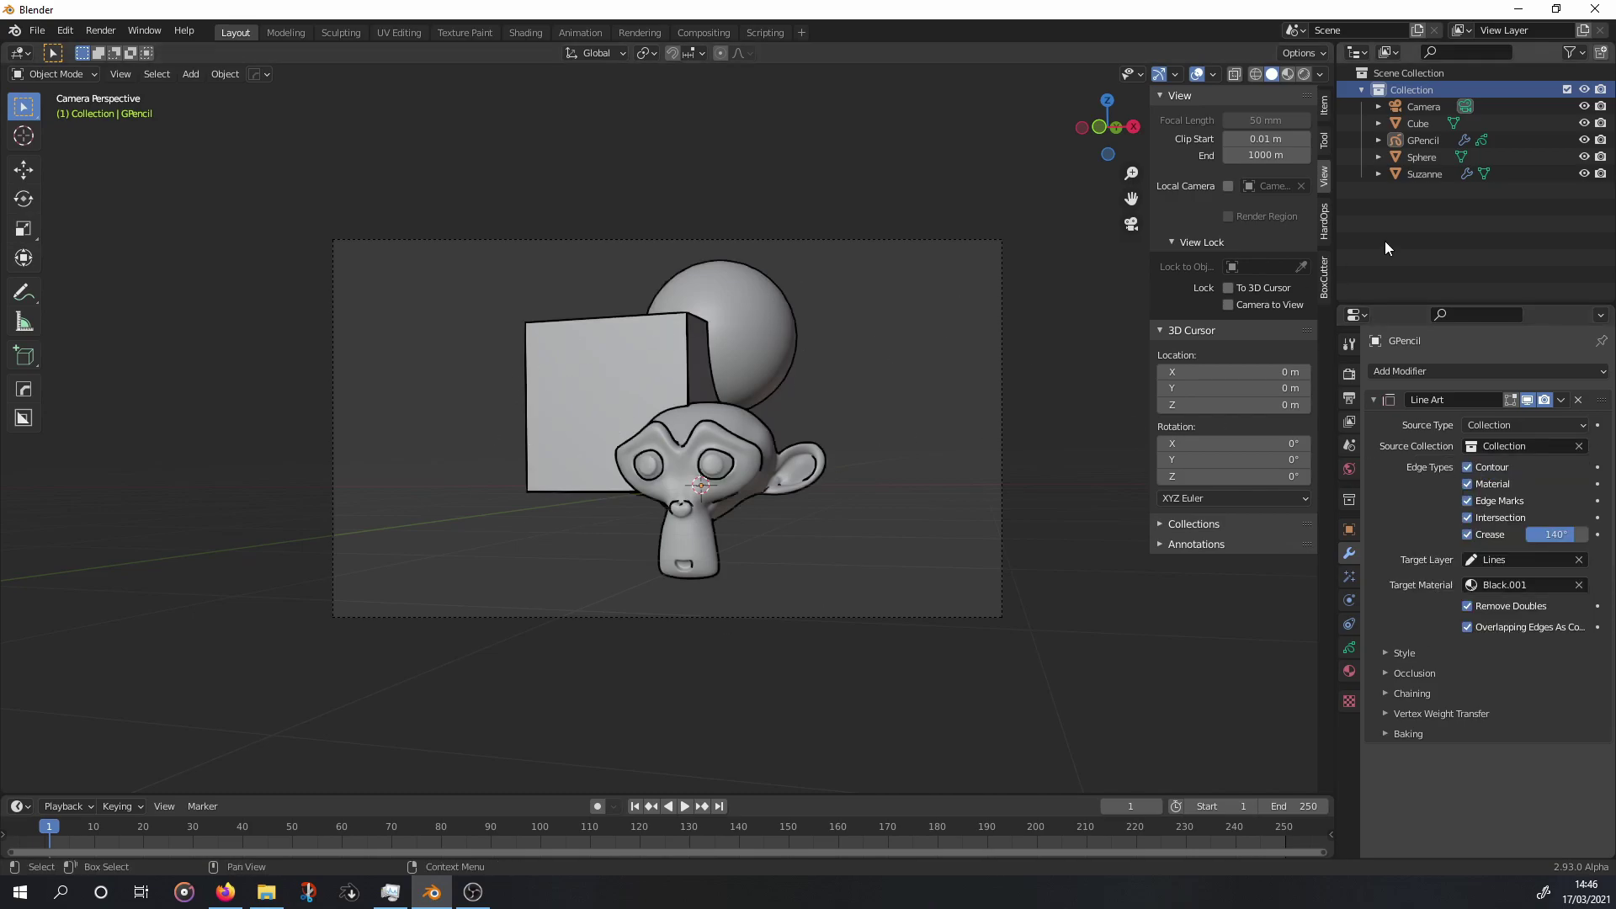
# Create a top-level Collection 1, move the Sphere into it, and reactivate Collection.
pyautogui.click(1601, 55)
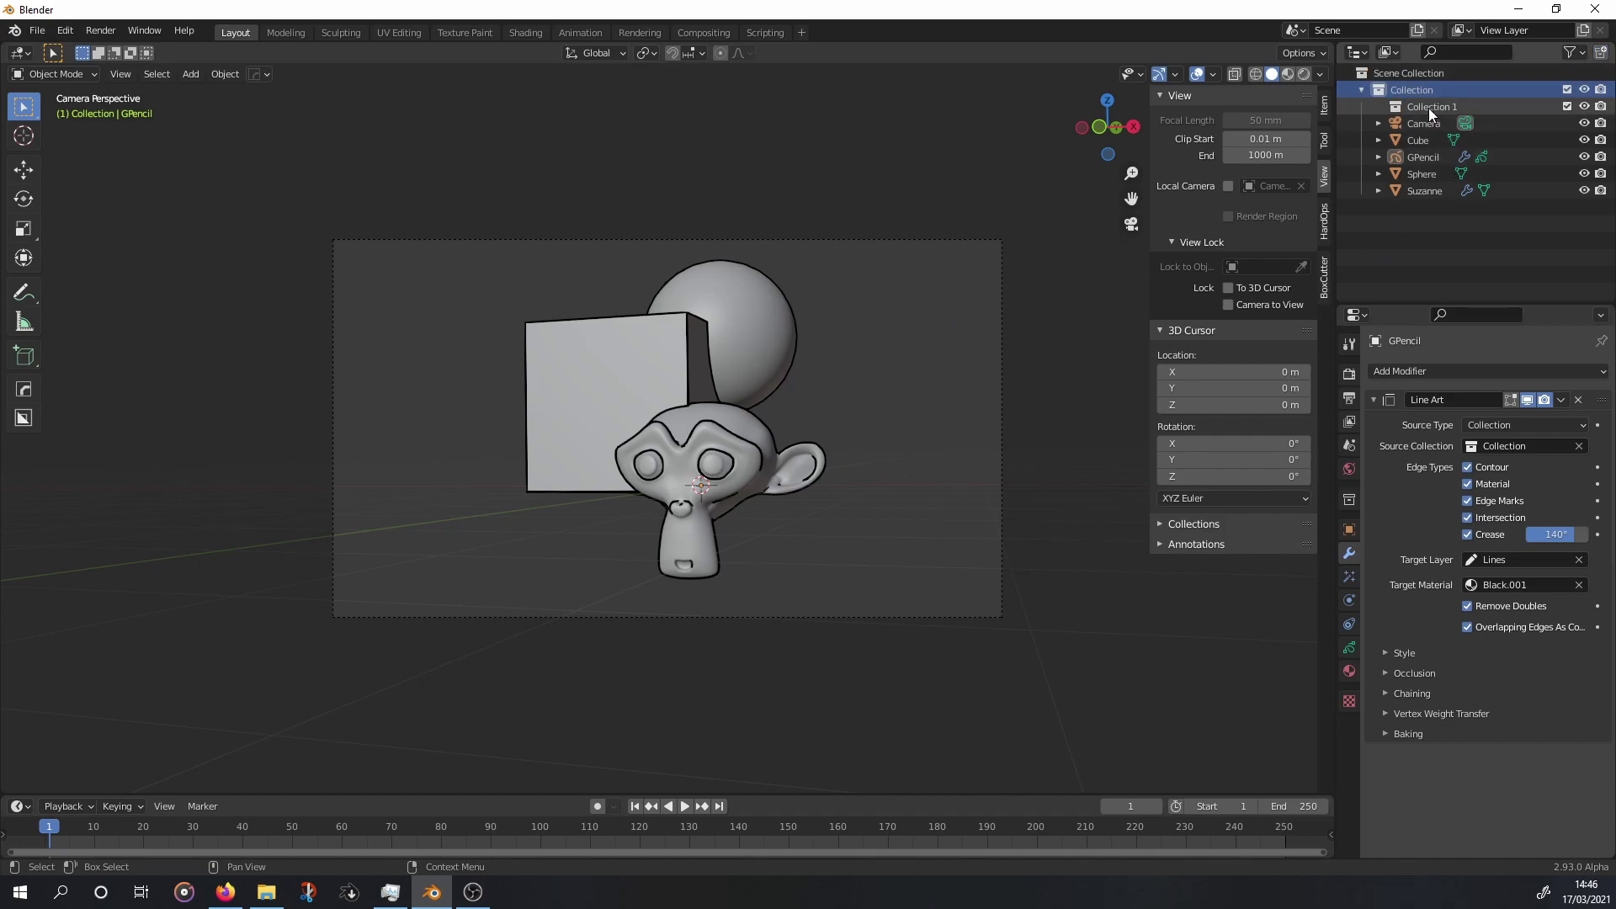
pyautogui.click(1427, 108)
pyautogui.moveTo(1427, 106); pyautogui.dragTo(1411, 77)
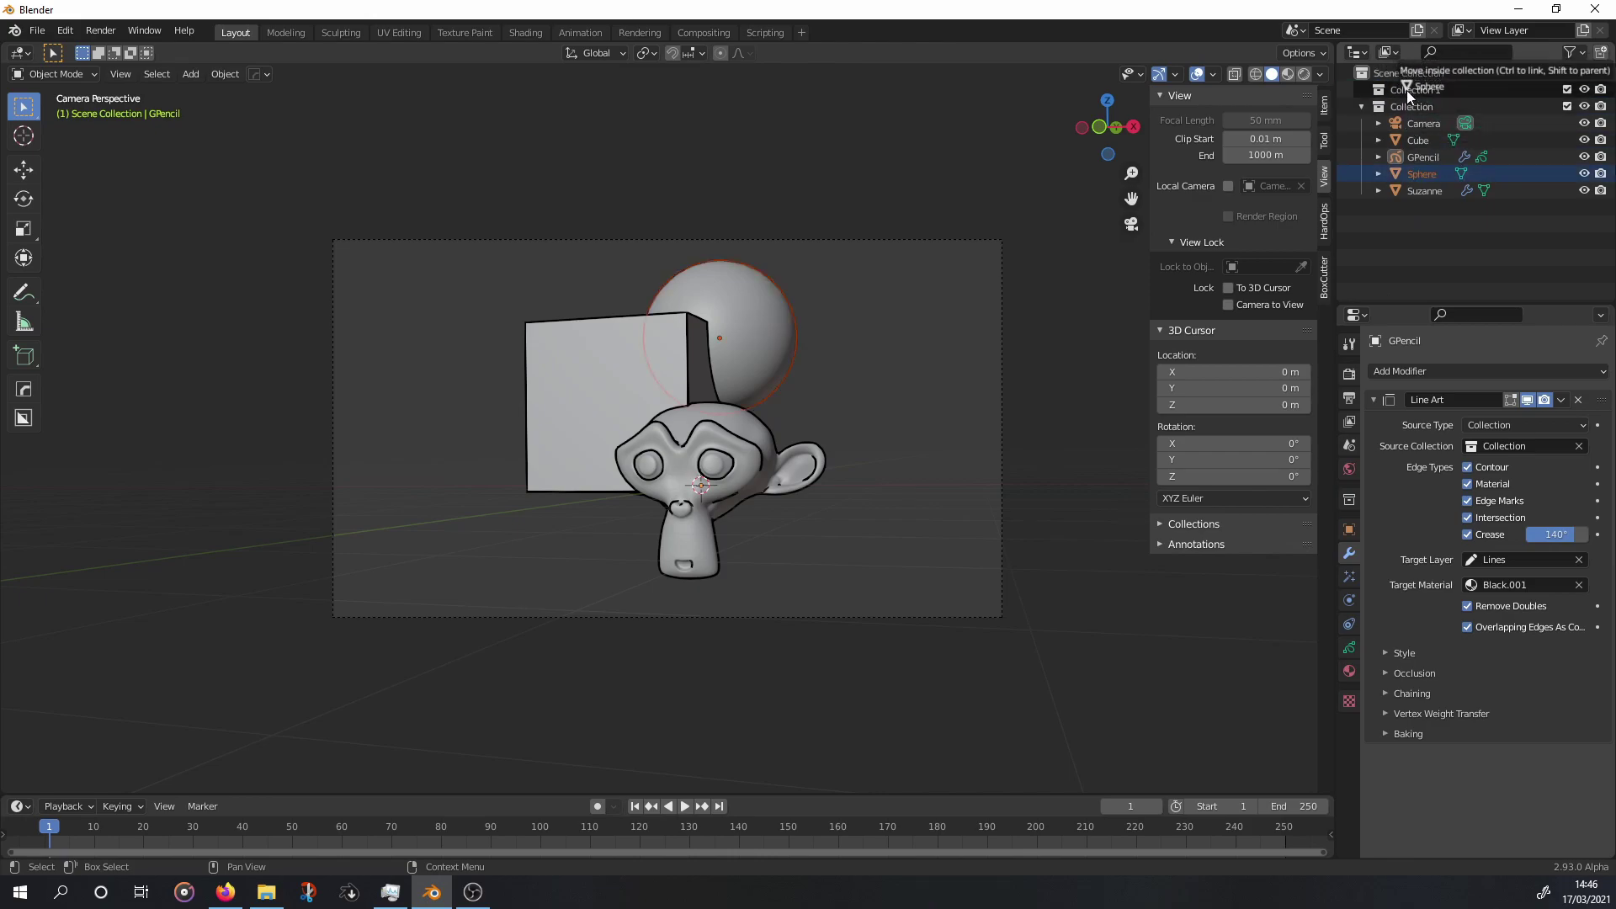
pyautogui.moveTo(1416, 173); pyautogui.dragTo(1407, 89)
pyautogui.click(791, 240)
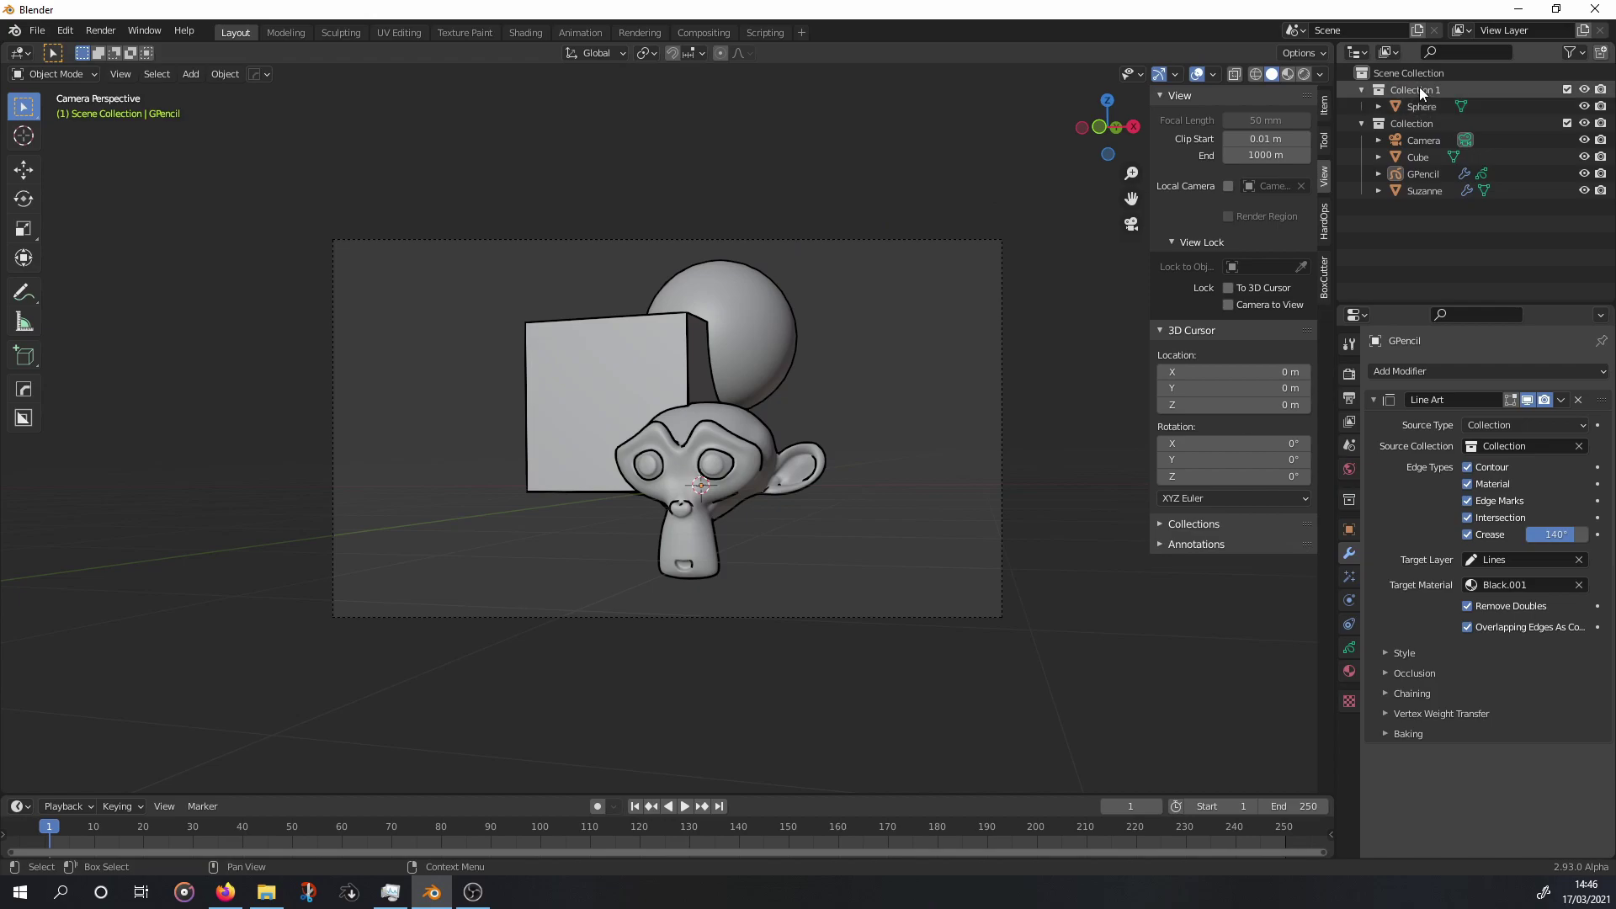
pyautogui.click(1412, 123)
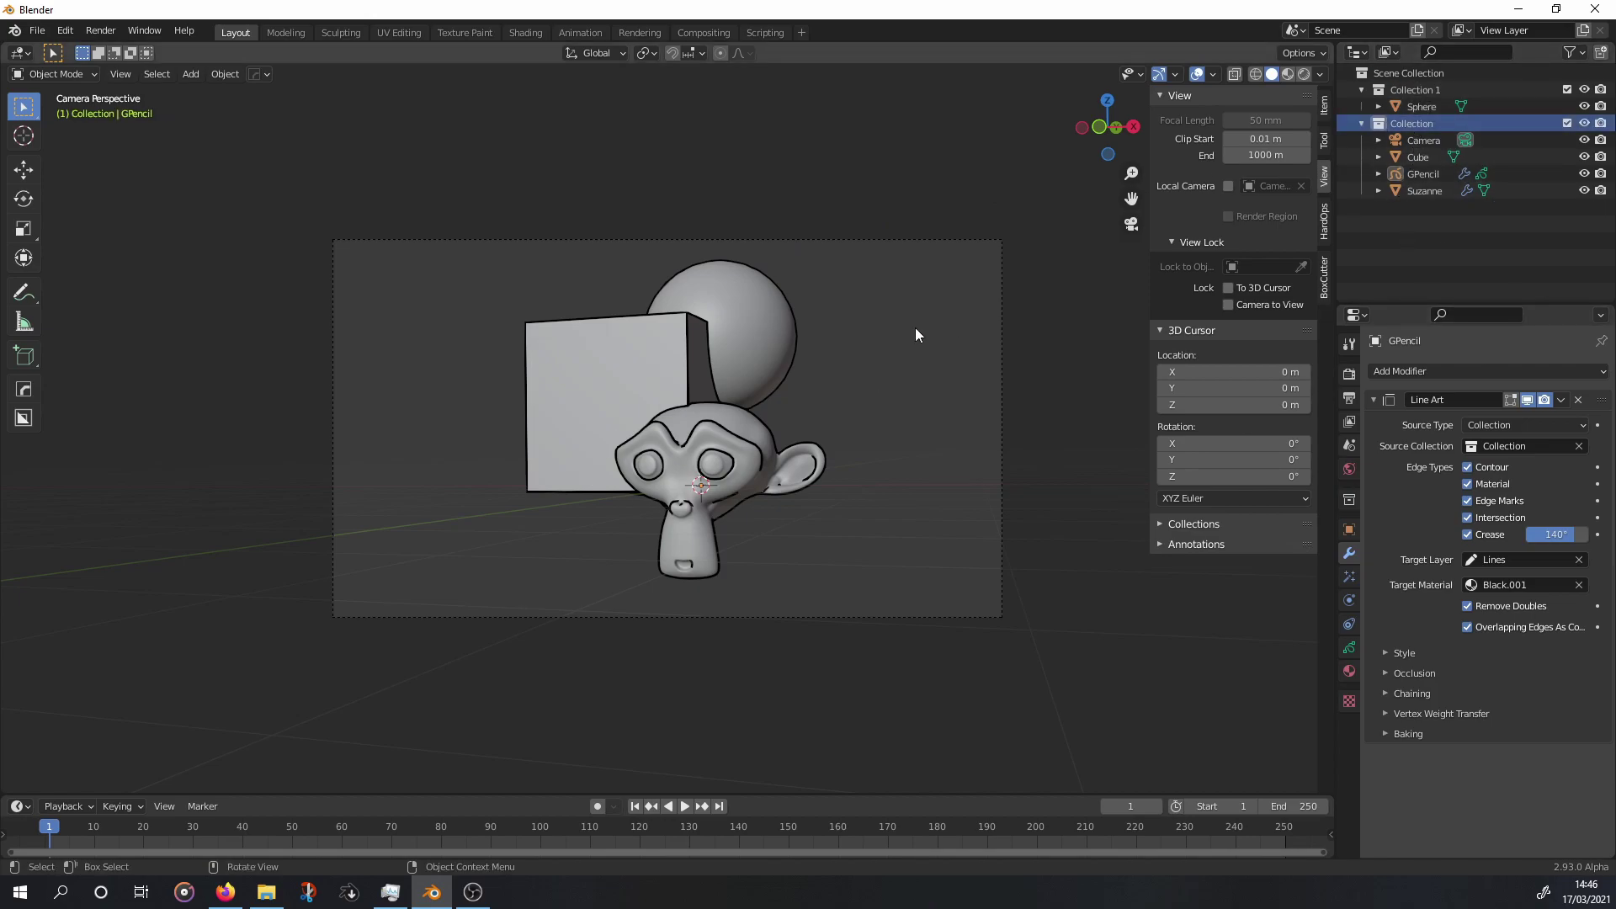
# Nudge the camera framing slightly using Lock Camera to View.
pyautogui.click(943, 241)
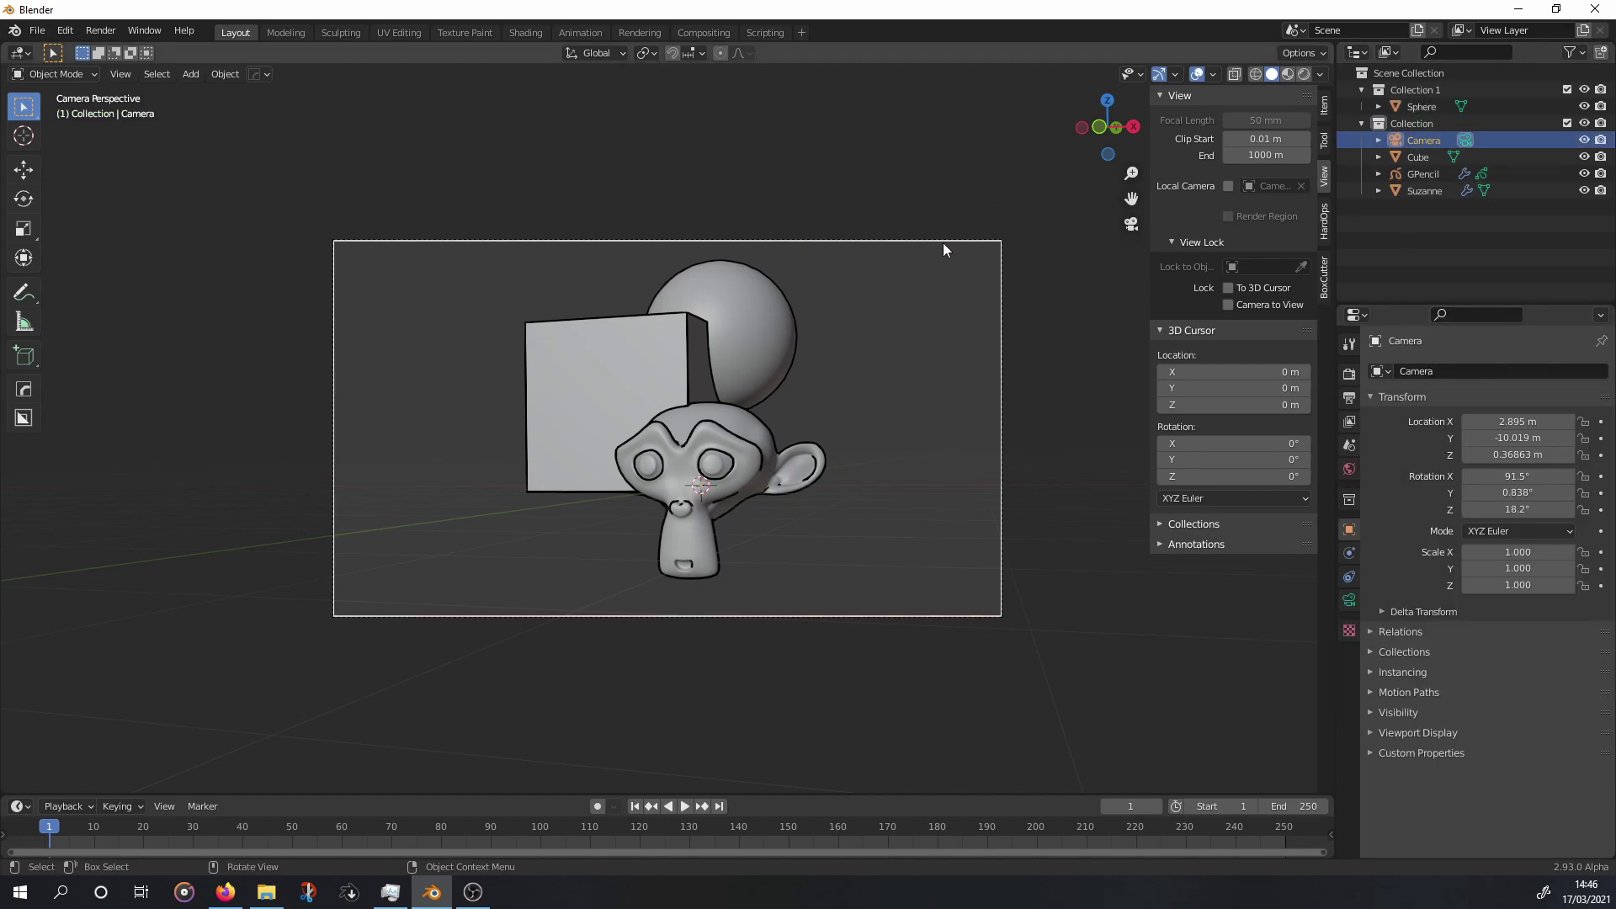
pyautogui.click(1228, 305)
pyautogui.moveTo(1003, 345); pyautogui.dragTo(1019, 341, button='middle')
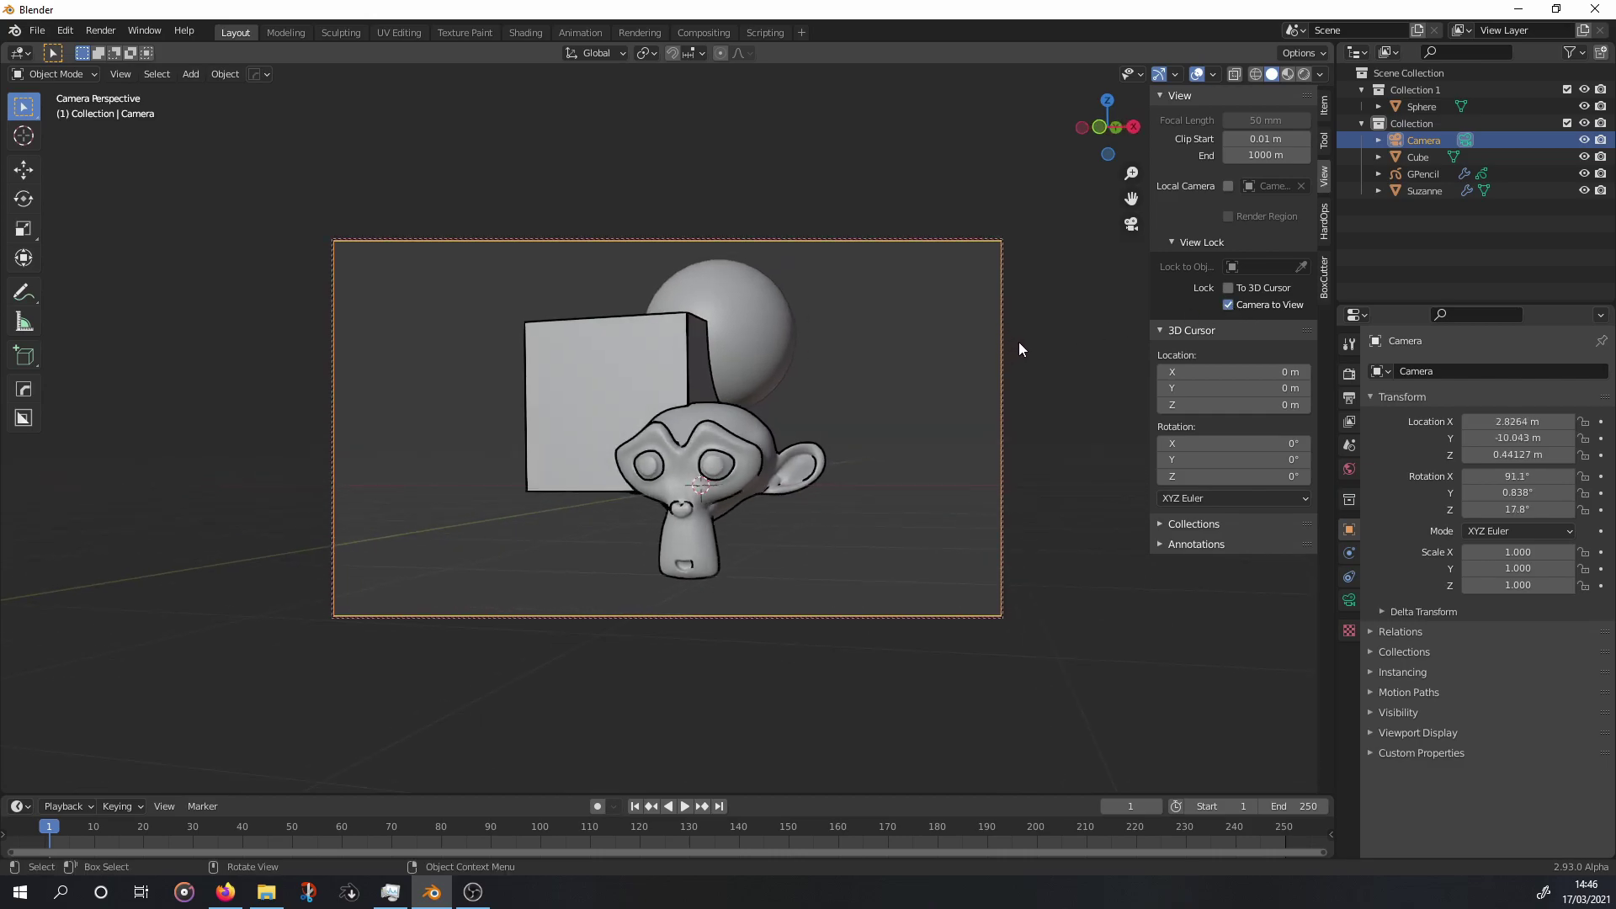
pyautogui.click(1228, 304)
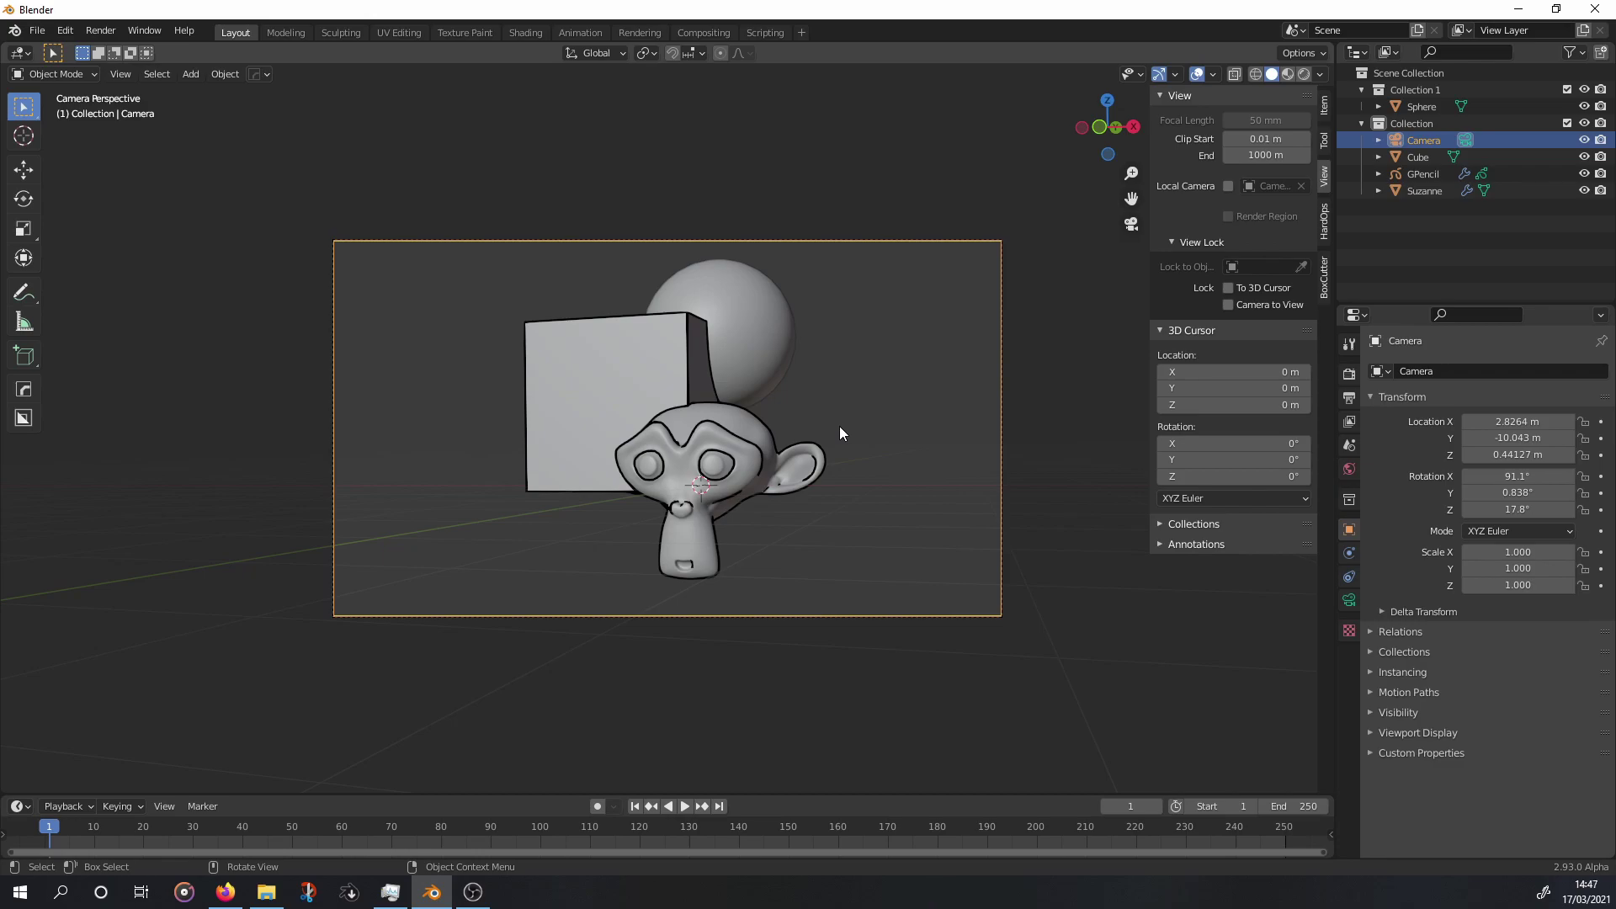
# Toggle the GPencil Line Art Contour off and back on, then hide viewport overlays.
pyautogui.click(1422, 174)
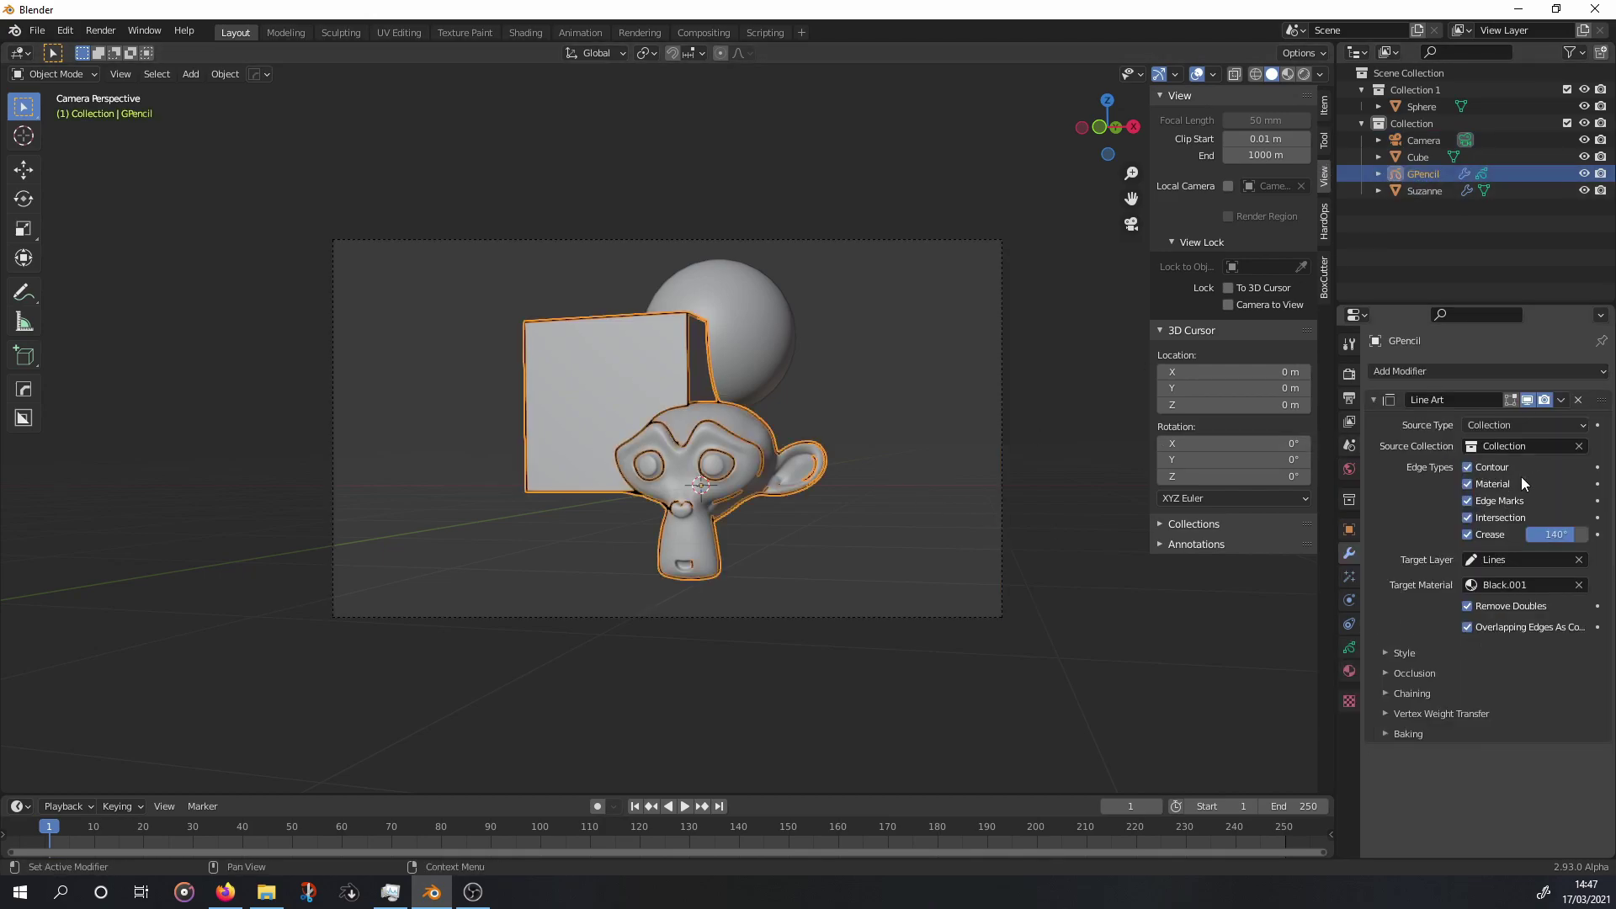
pyautogui.click(1469, 468)
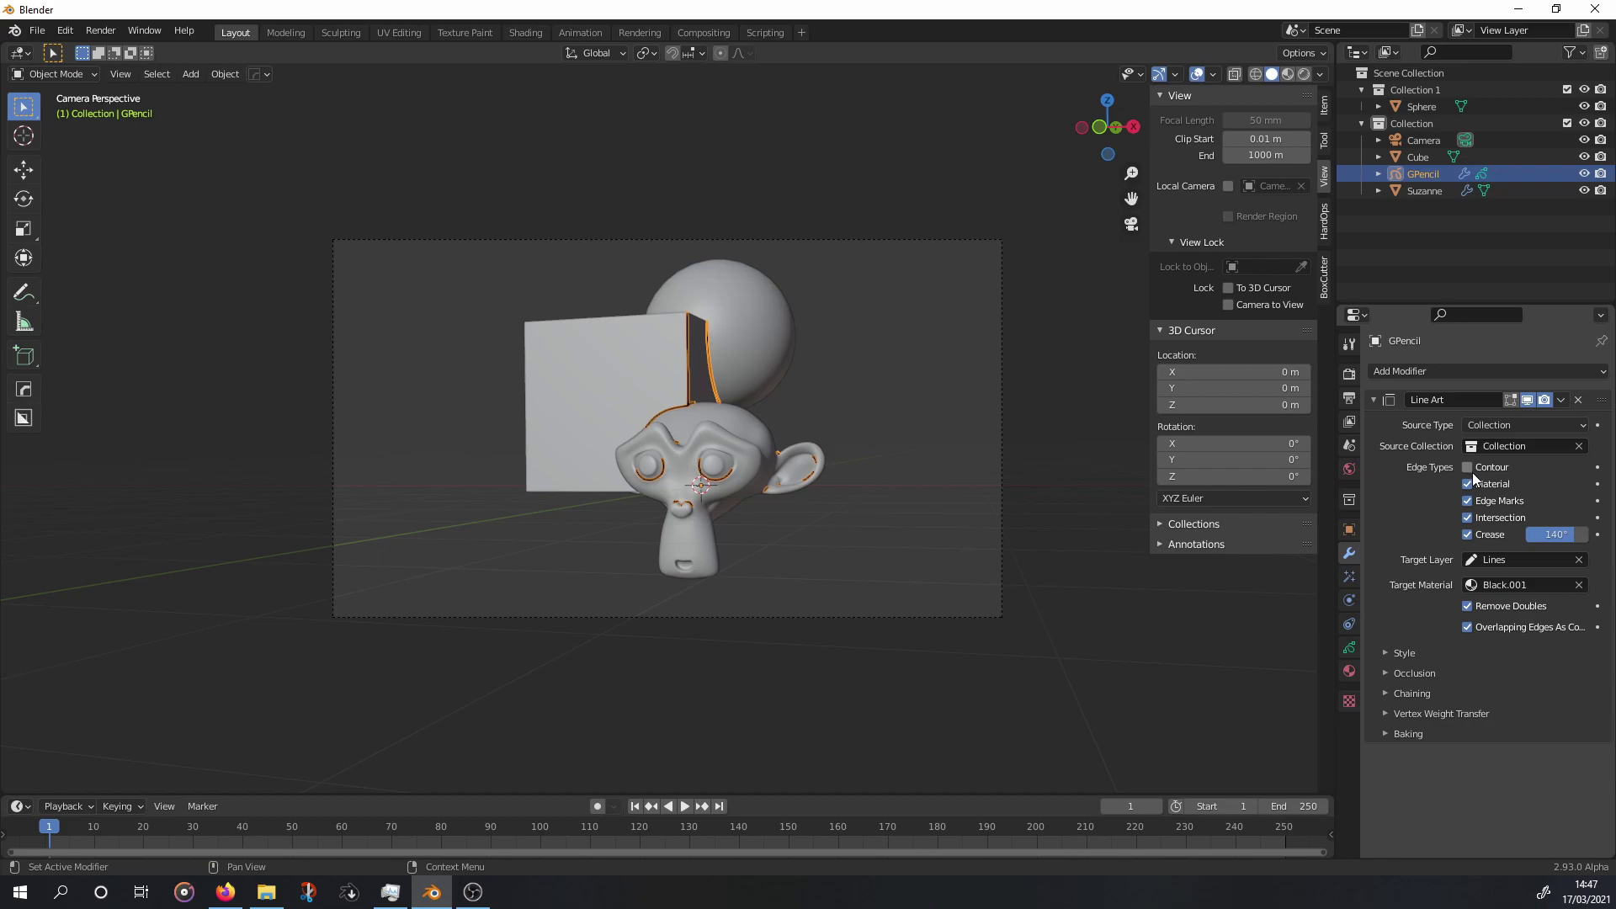
pyautogui.click(1468, 468)
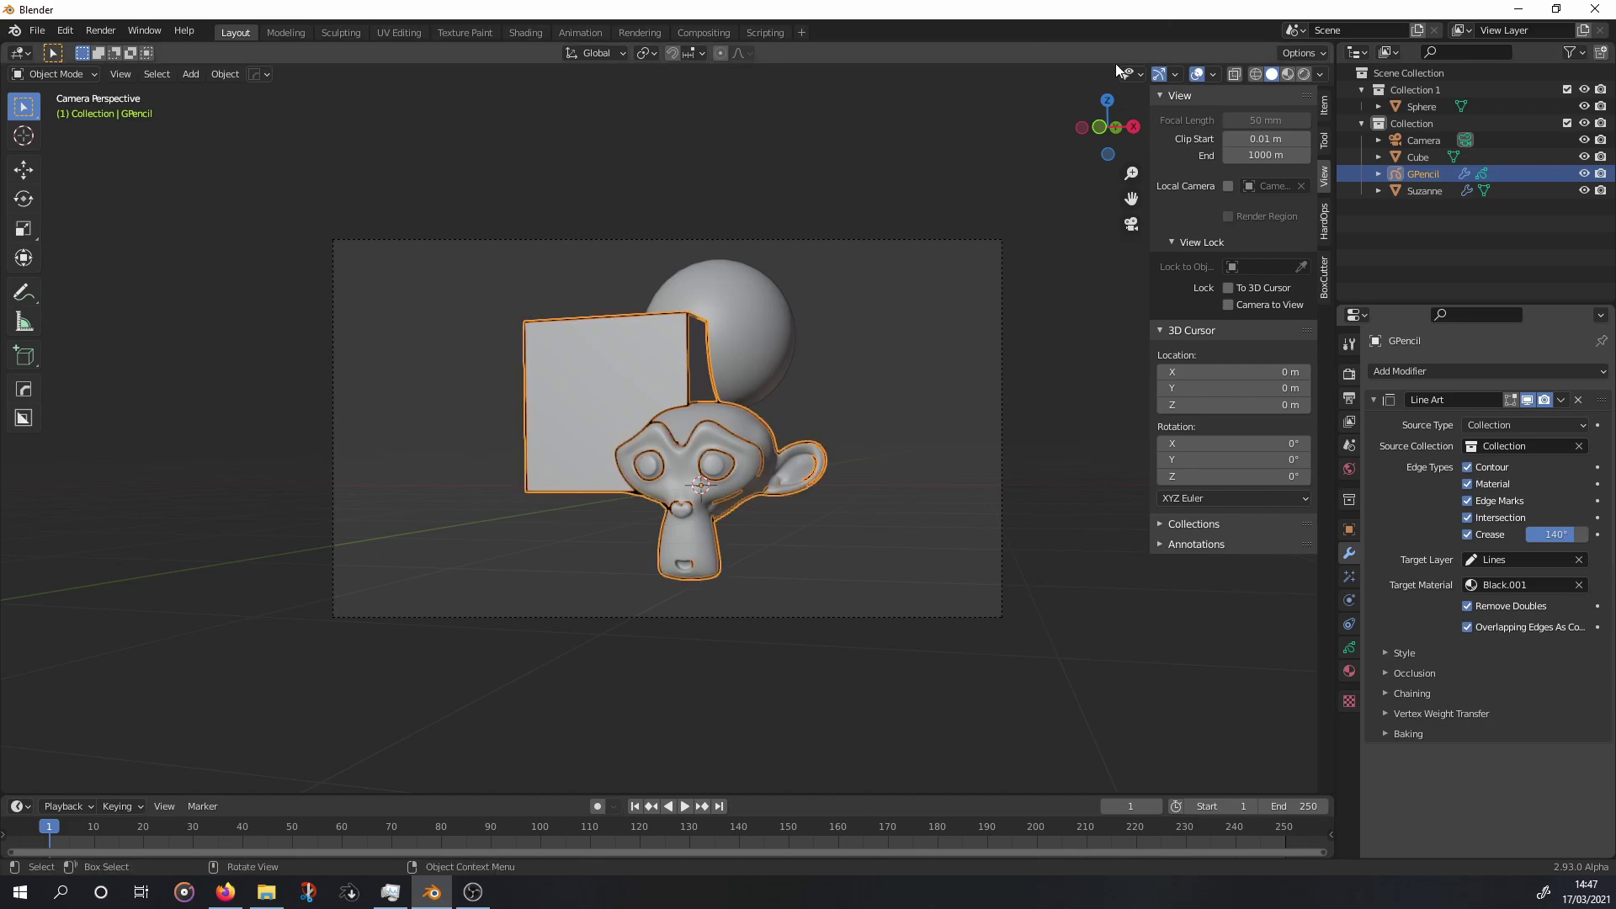
pyautogui.click(1199, 76)
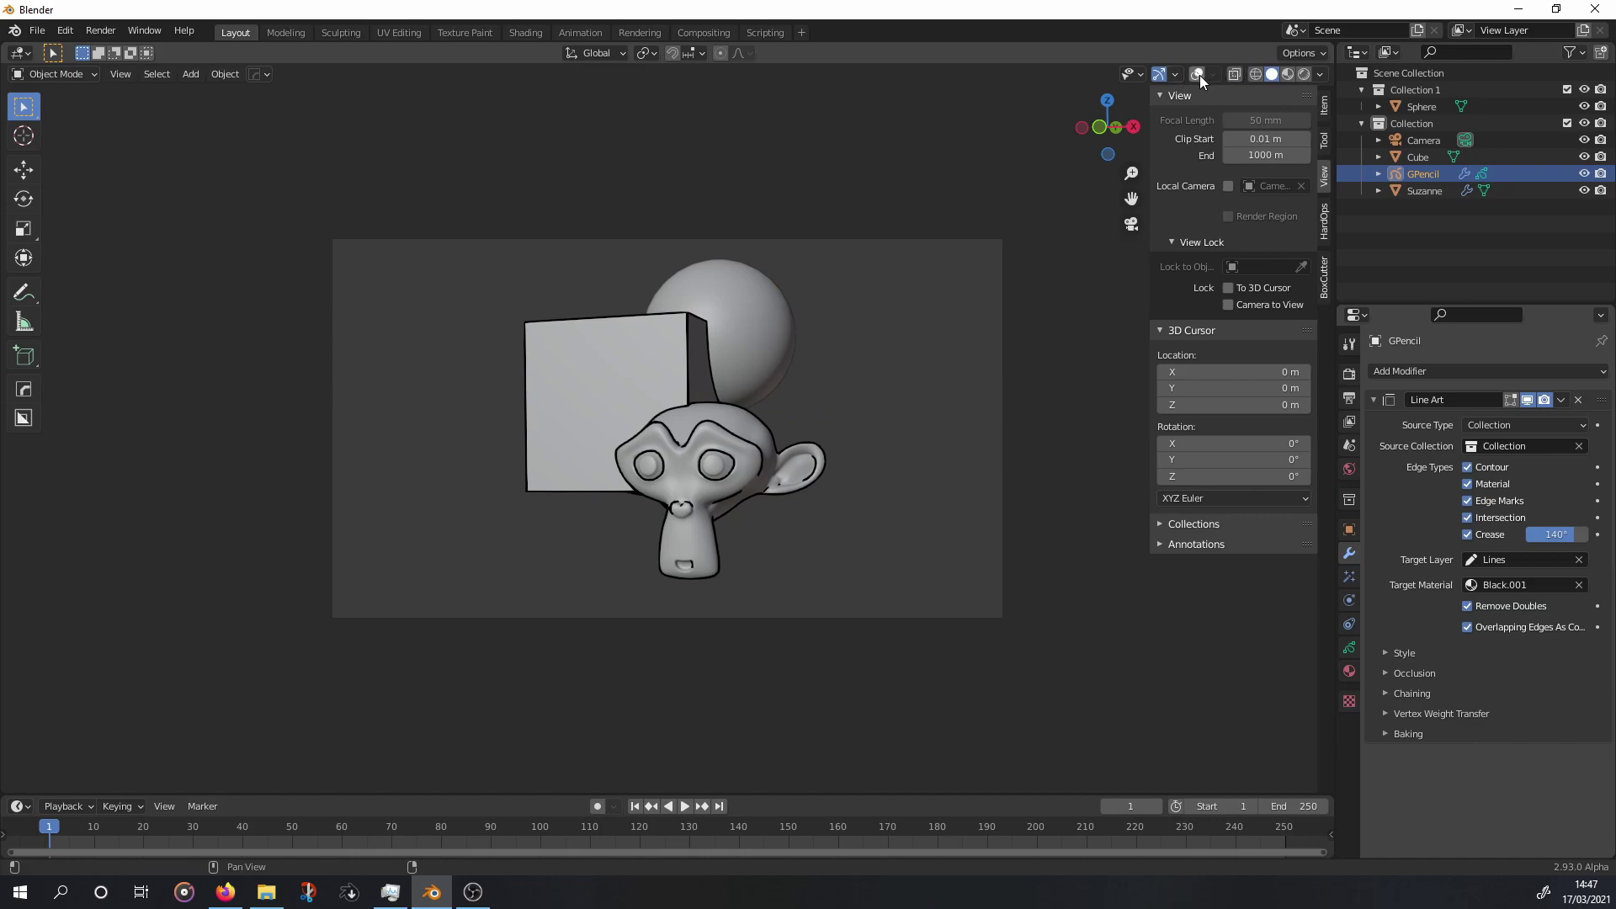
# Toggle Line Art material separation, then put the cube in Edit Mode with overlays visible.
pyautogui.click(1467, 484)
pyautogui.moveTo(659, 383); pyautogui.dragTo(659, 406, button='middle')
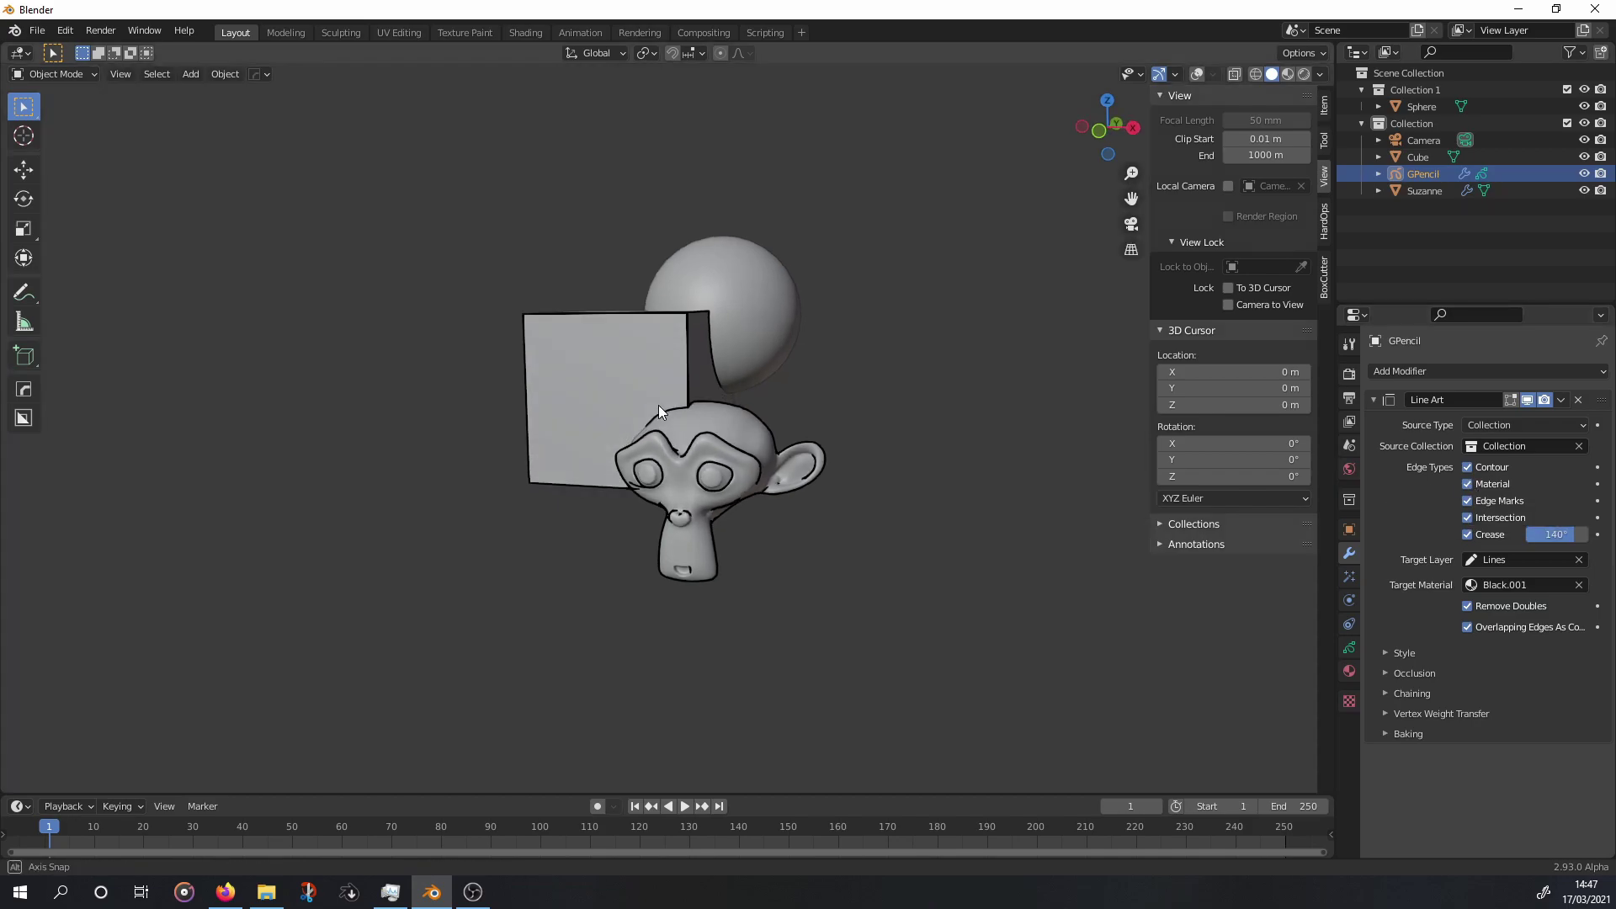
pyautogui.scroll(3, 659, 405)
pyautogui.click(572, 269)
pyautogui.press('Tab')
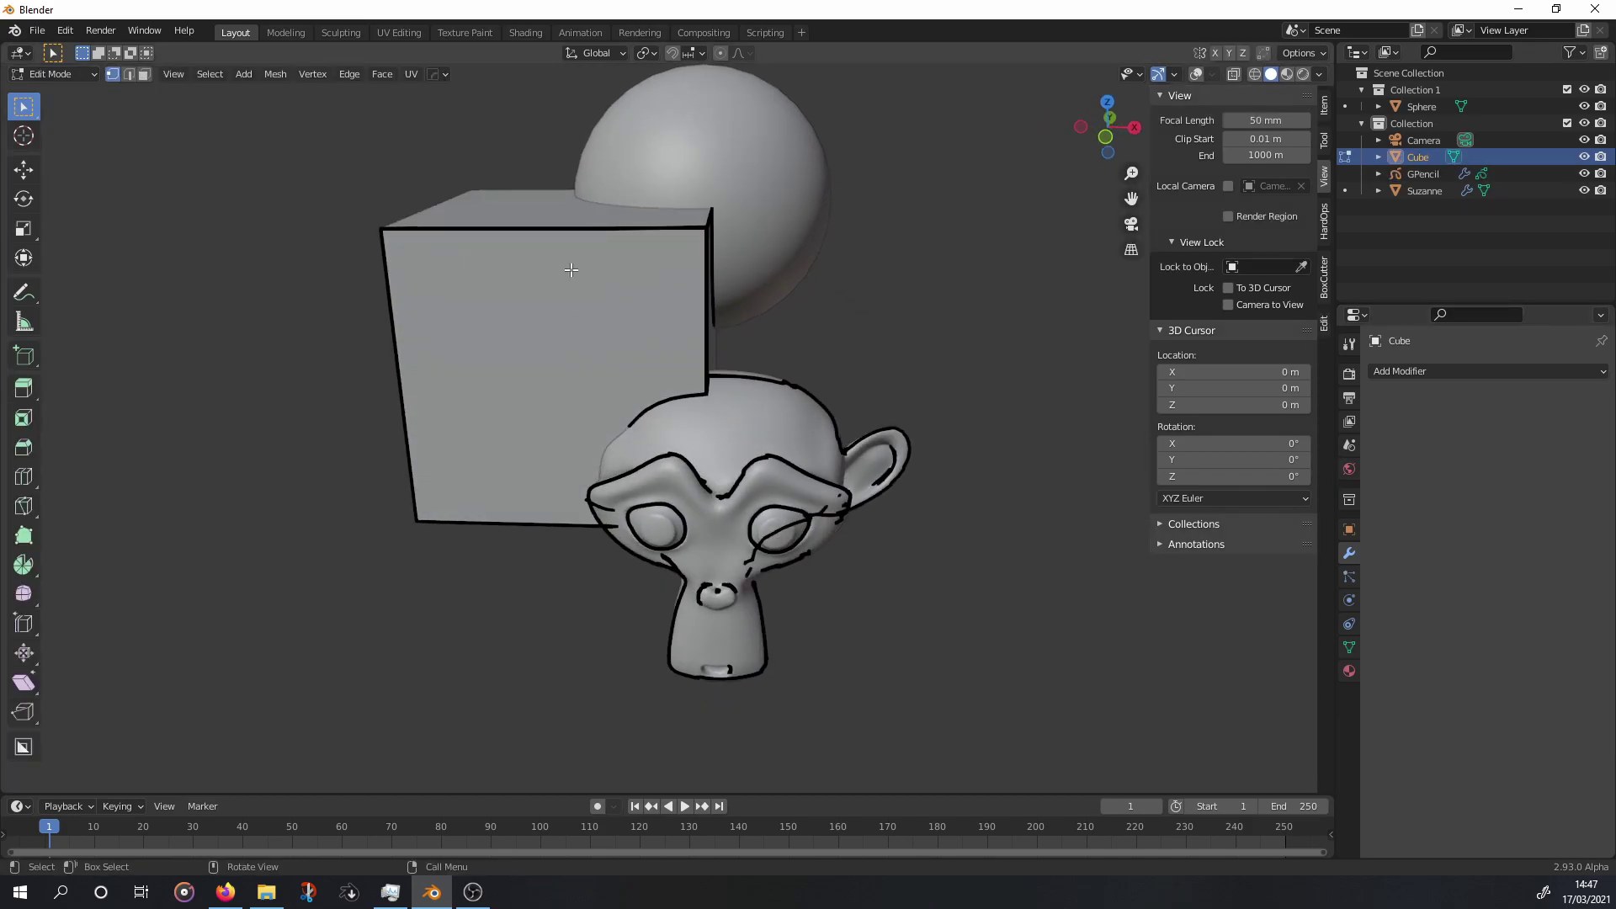
pyautogui.click(1196, 74)
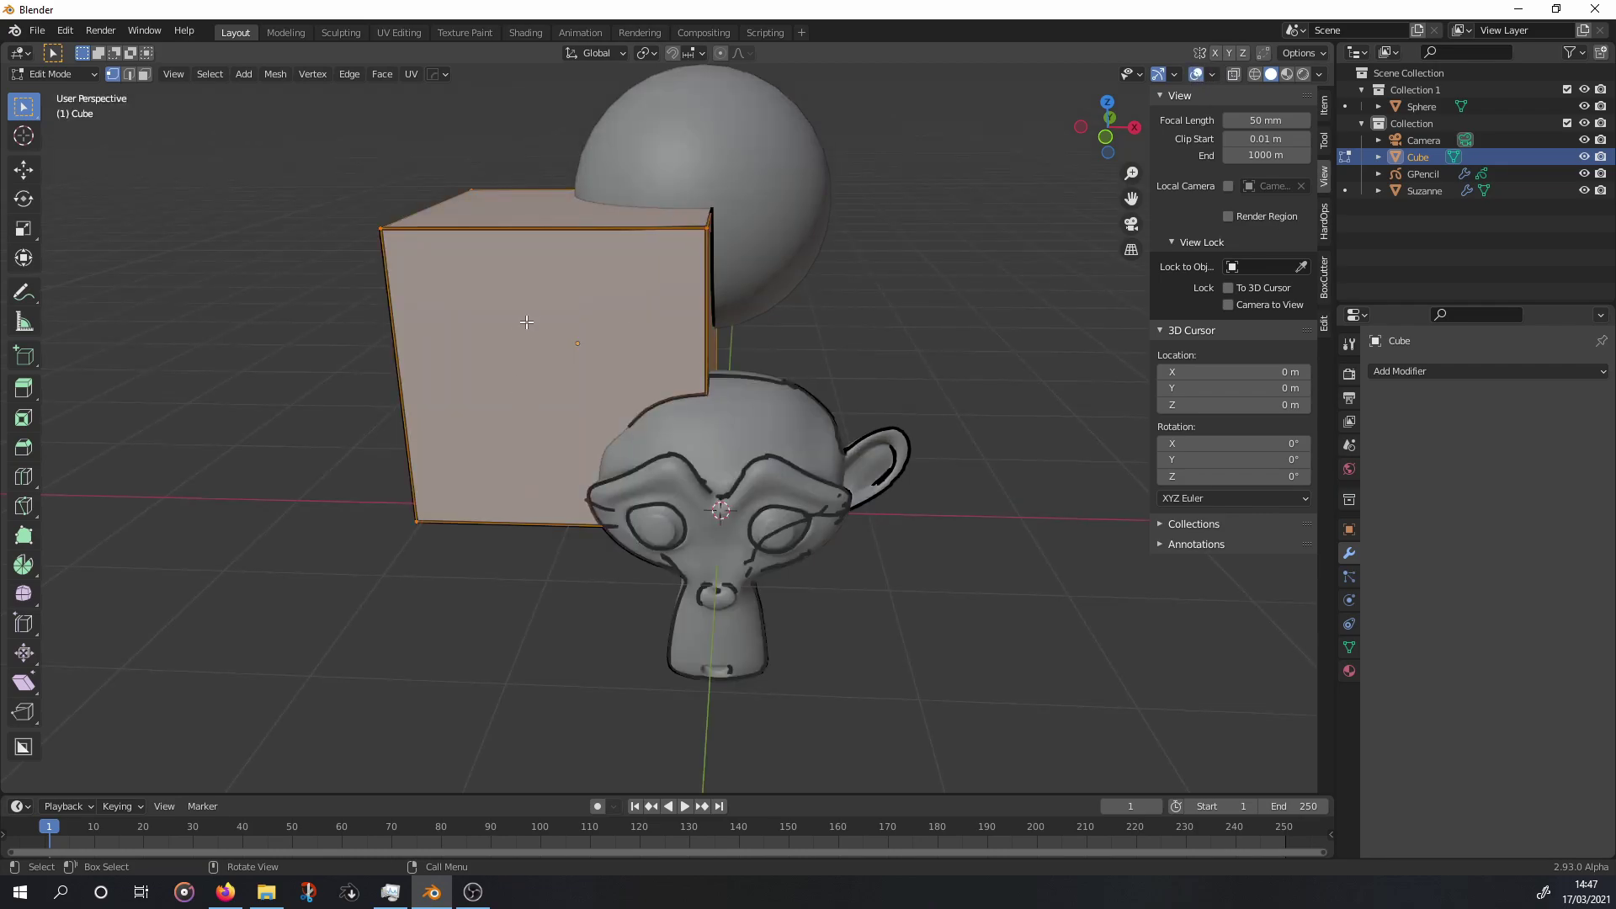
# Inset the cube's front face to form an inner square panel.
pyautogui.hotkey('alt', 'a')
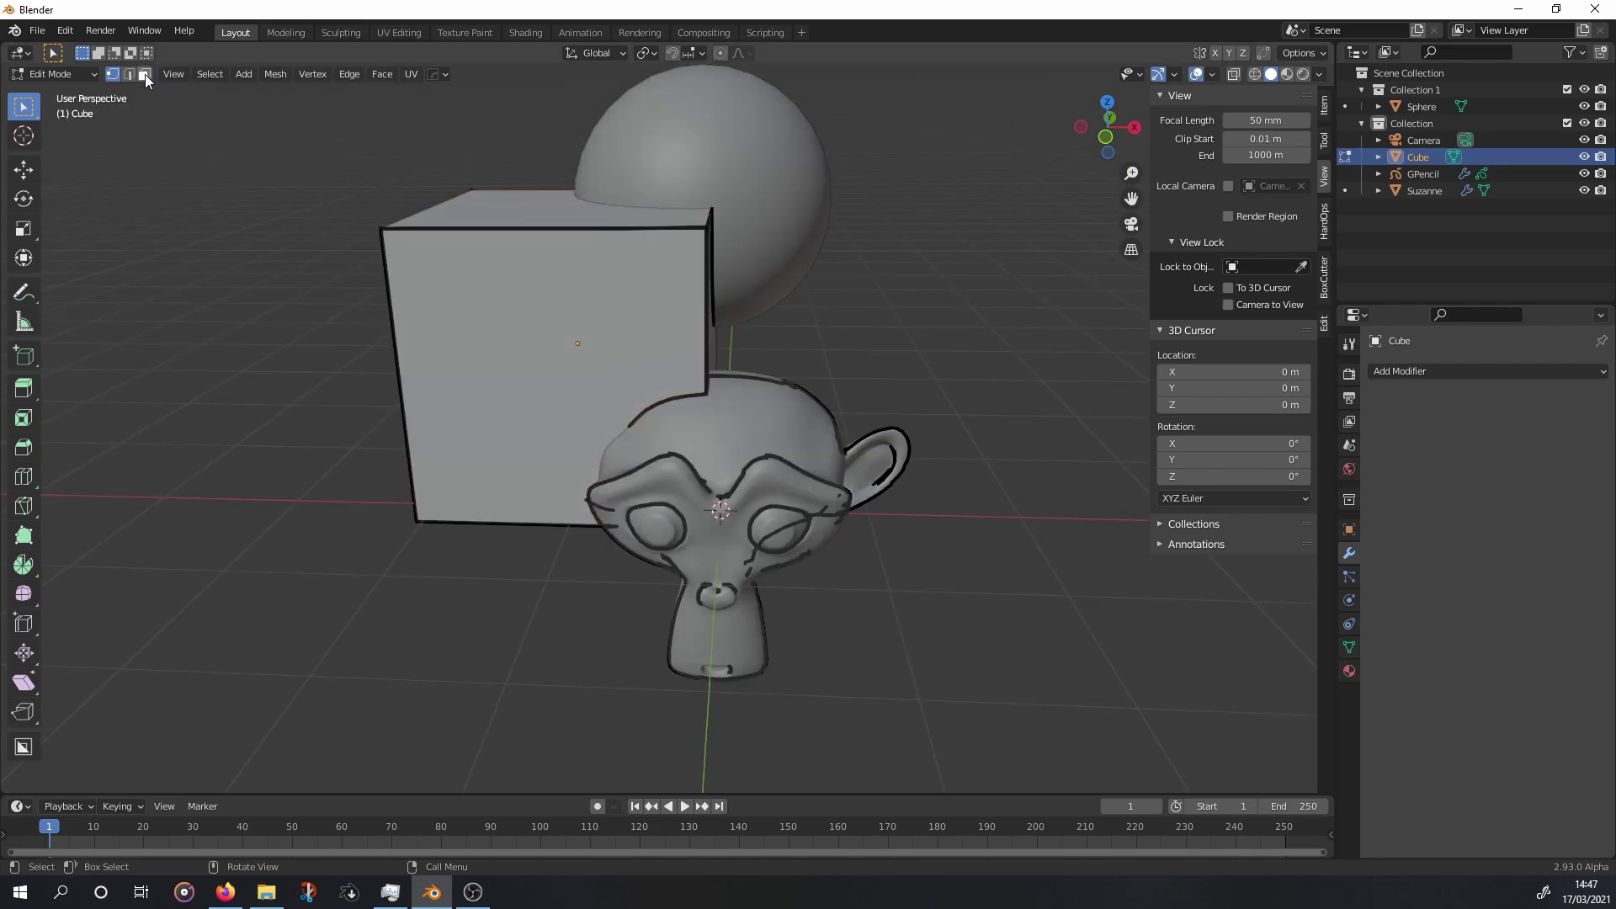
pyautogui.click(145, 74)
pyautogui.click(575, 359)
pyautogui.press('i')
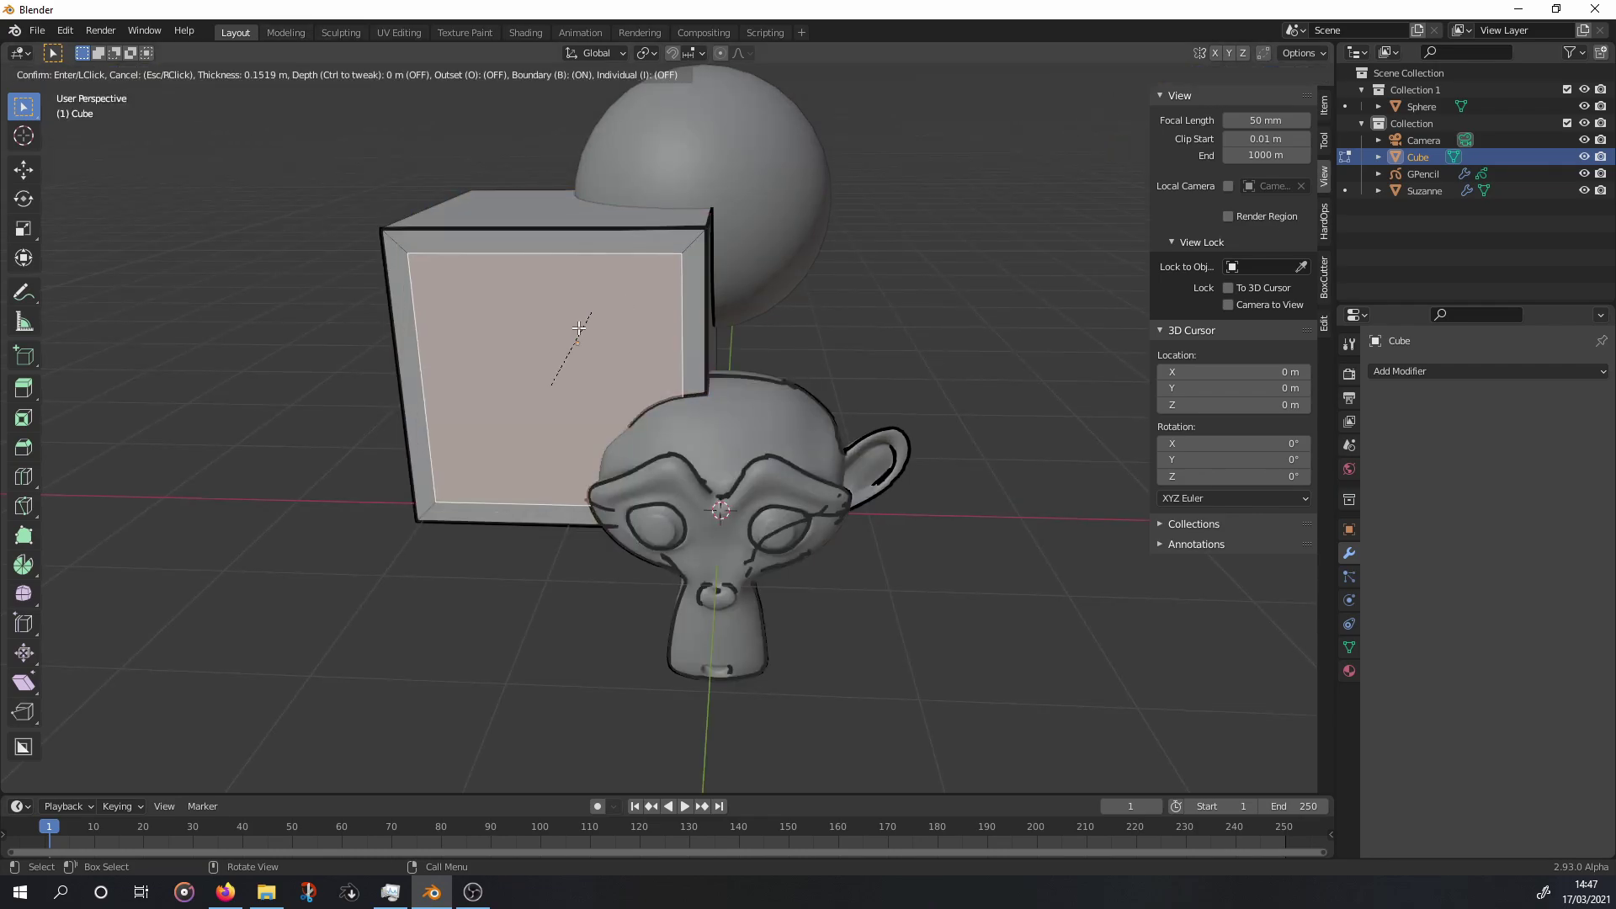
pyautogui.click(558, 347)
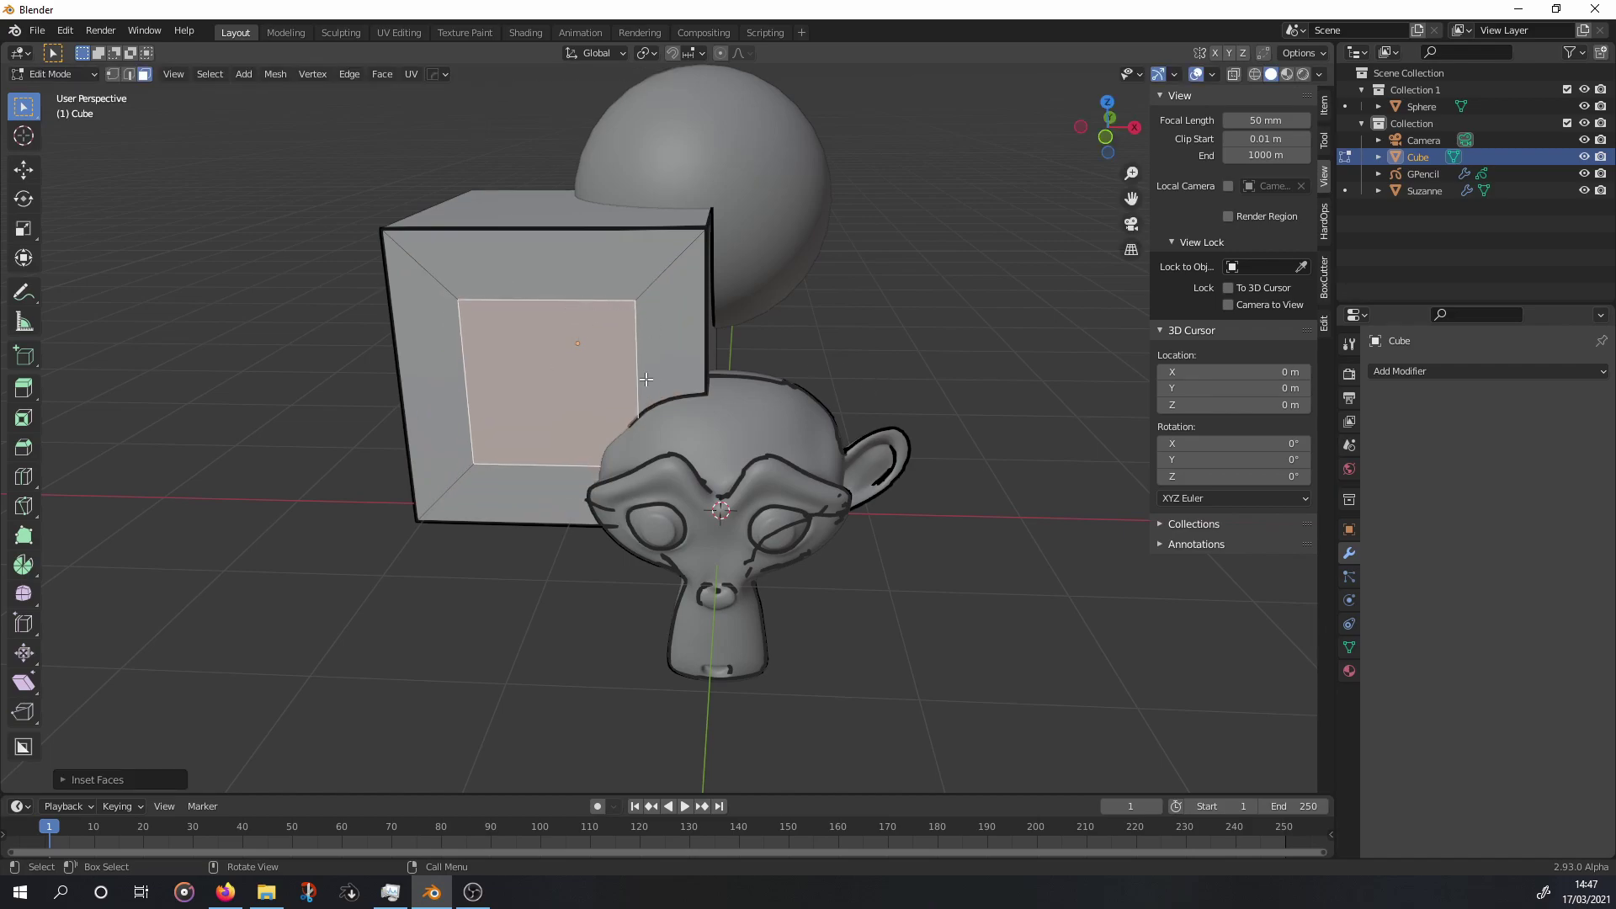
pyautogui.press('Tab')
pyautogui.press('Tab')
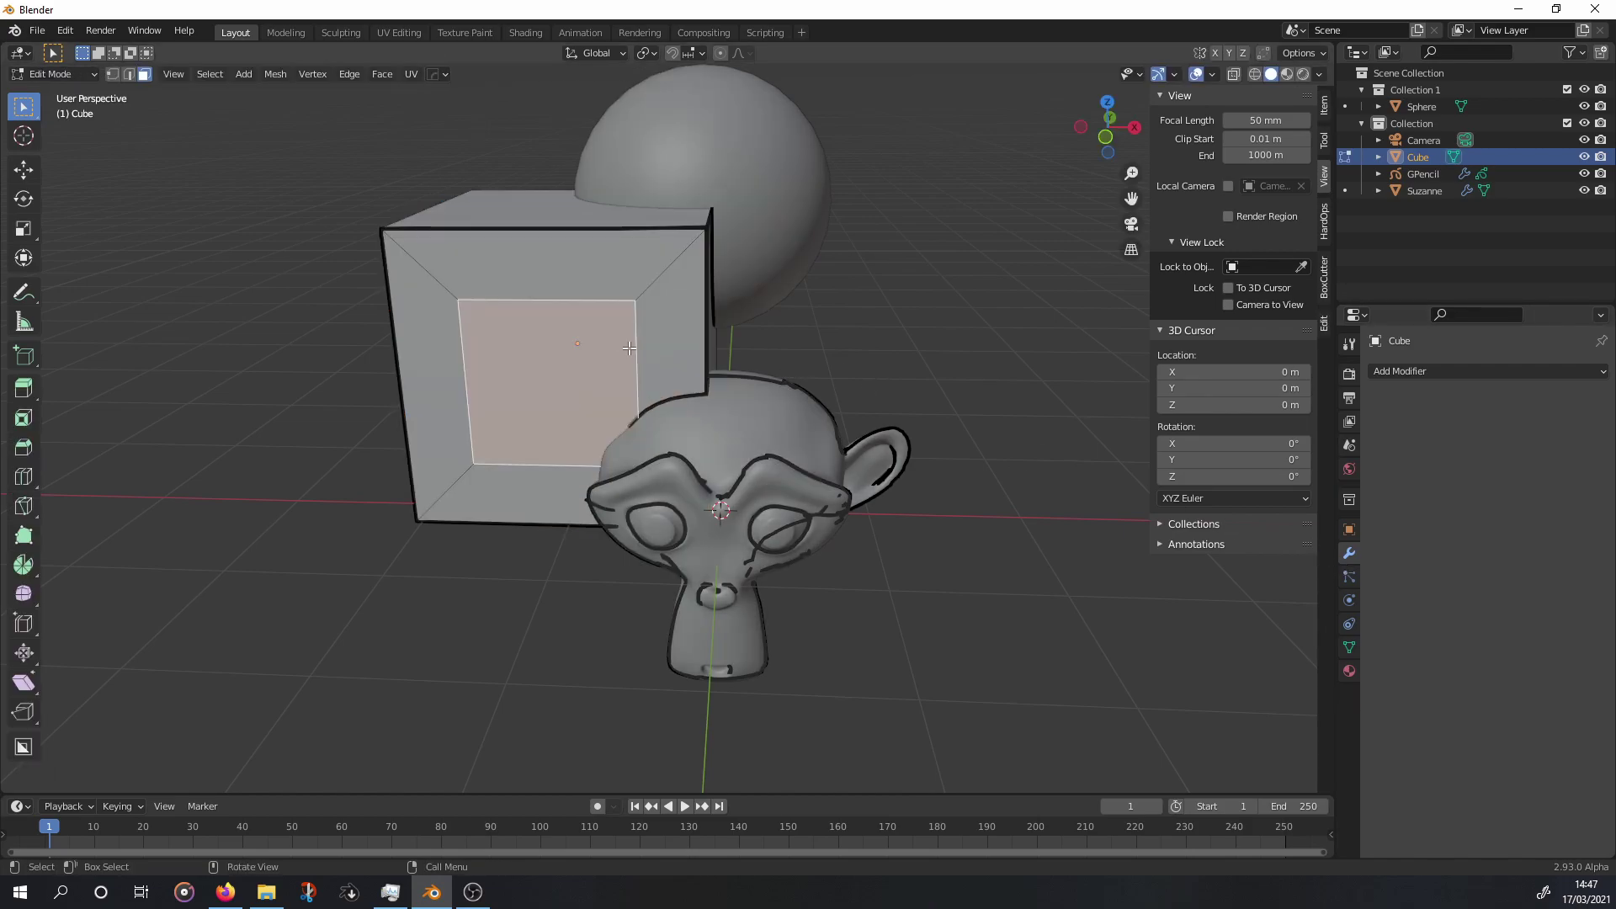
# Add two material slots to the cube with new materials Material.001 and Material.002.
pyautogui.click(1349, 647)
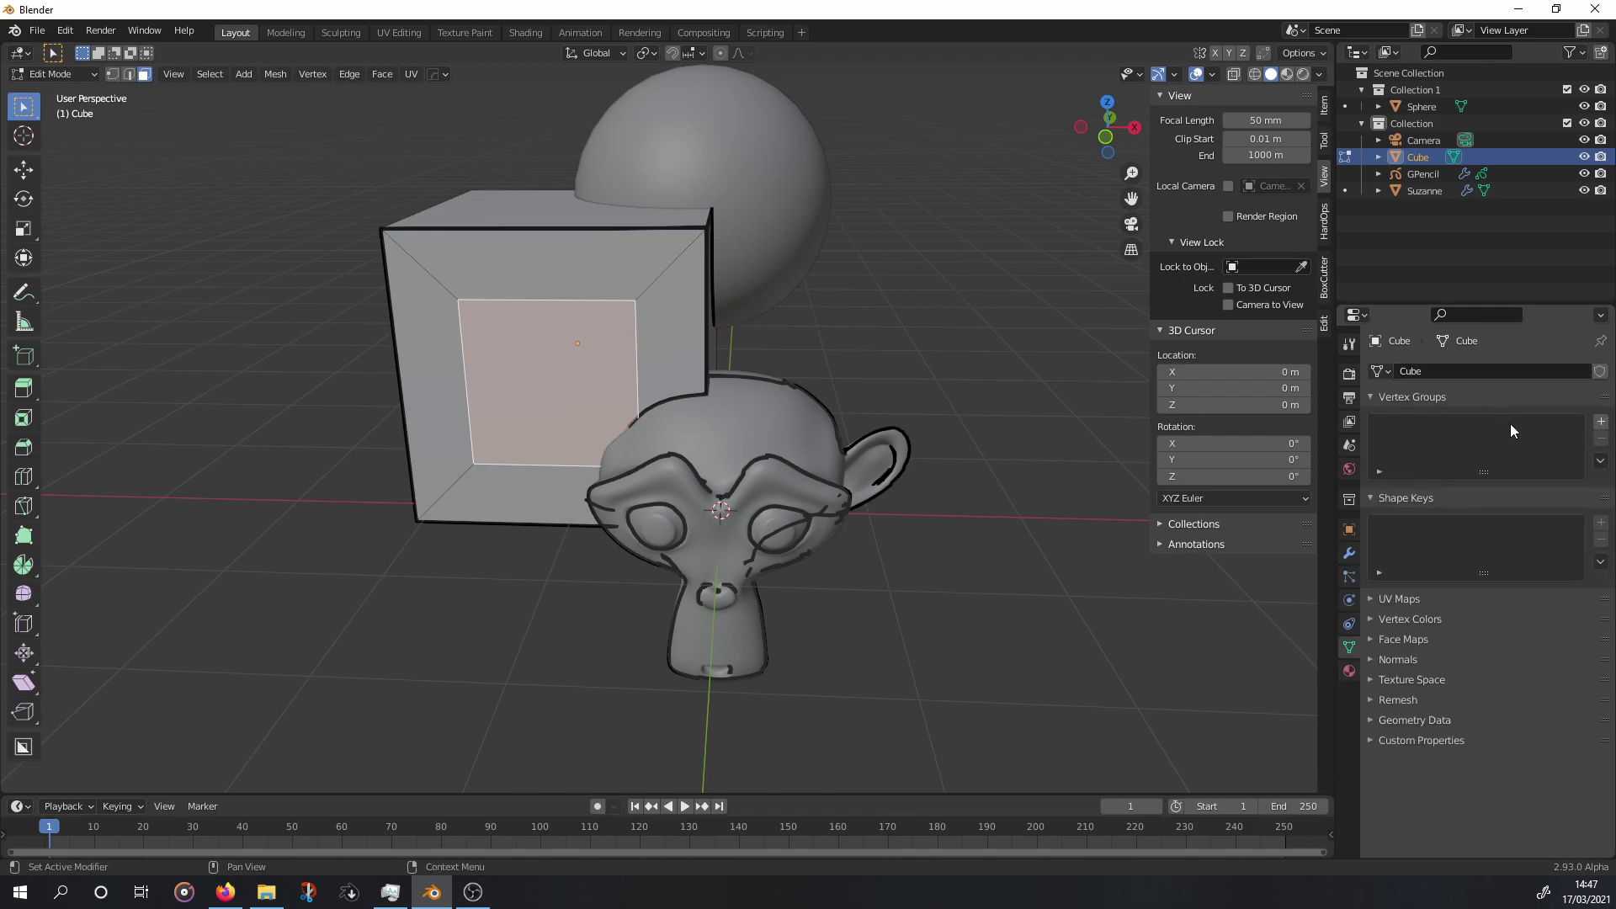
pyautogui.click(1349, 670)
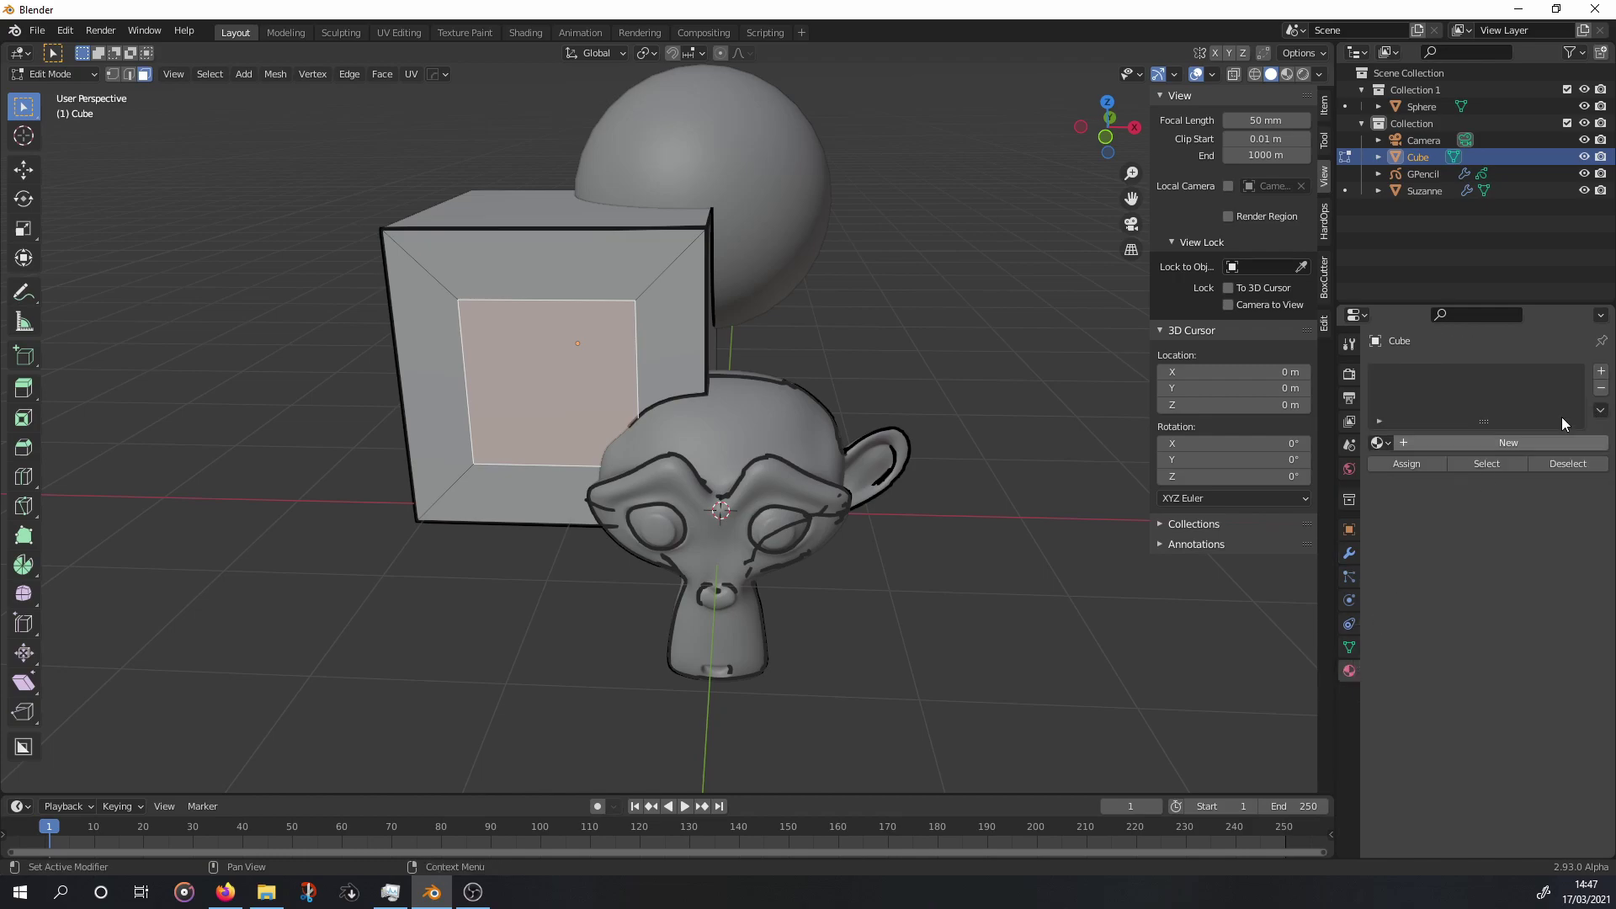
pyautogui.click(1601, 370)
pyautogui.click(1413, 375)
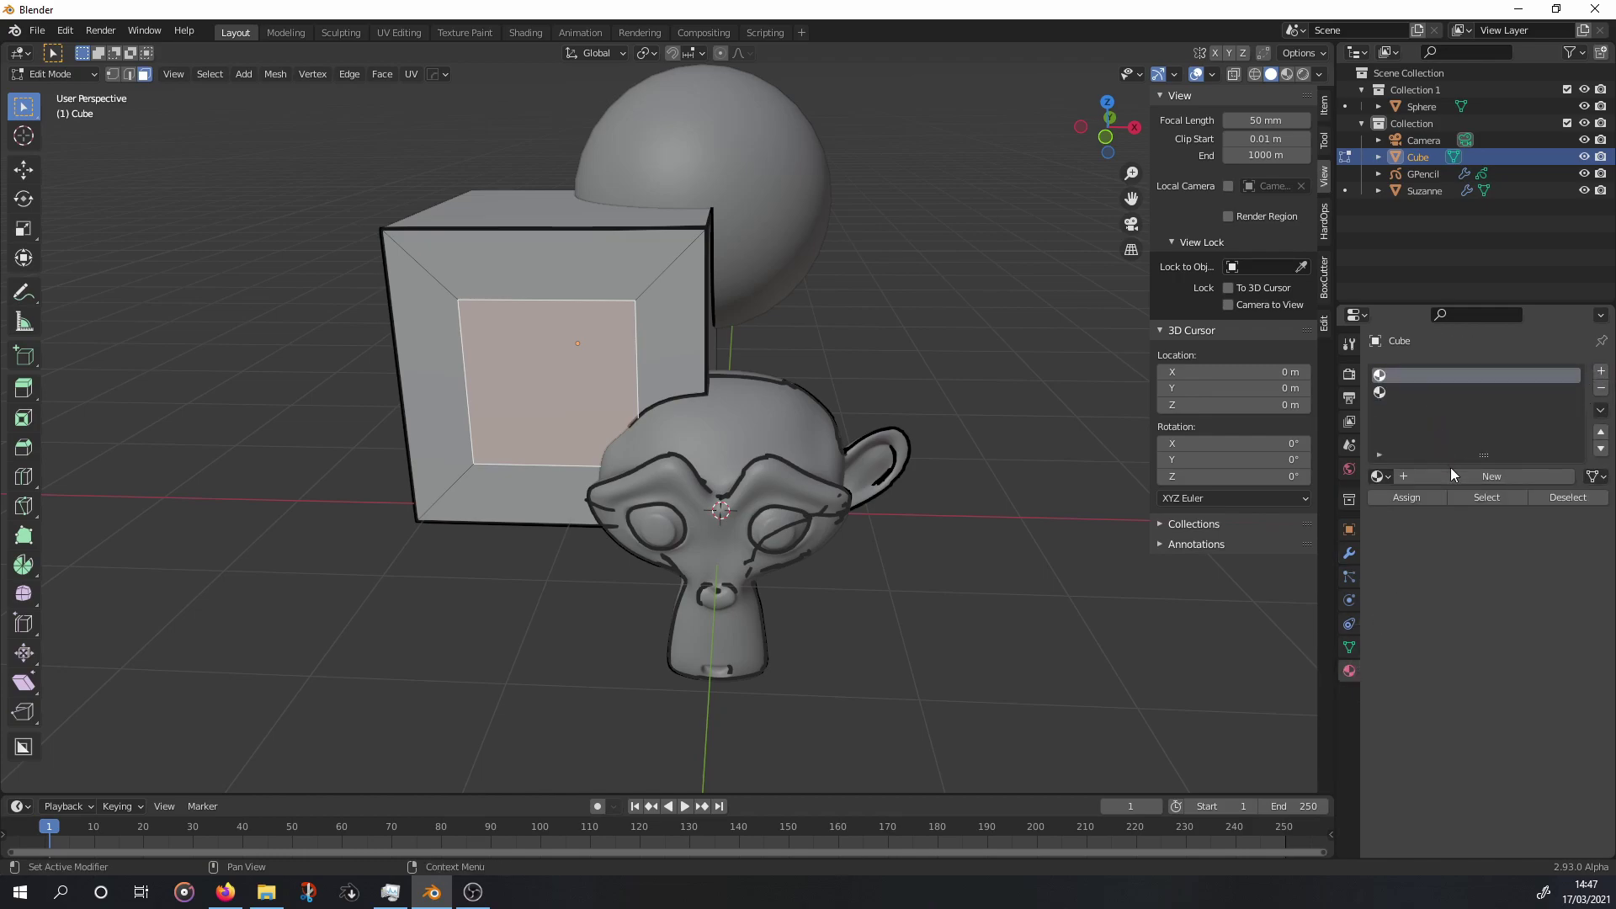
pyautogui.click(1451, 471)
pyautogui.click(1400, 389)
pyautogui.click(1457, 477)
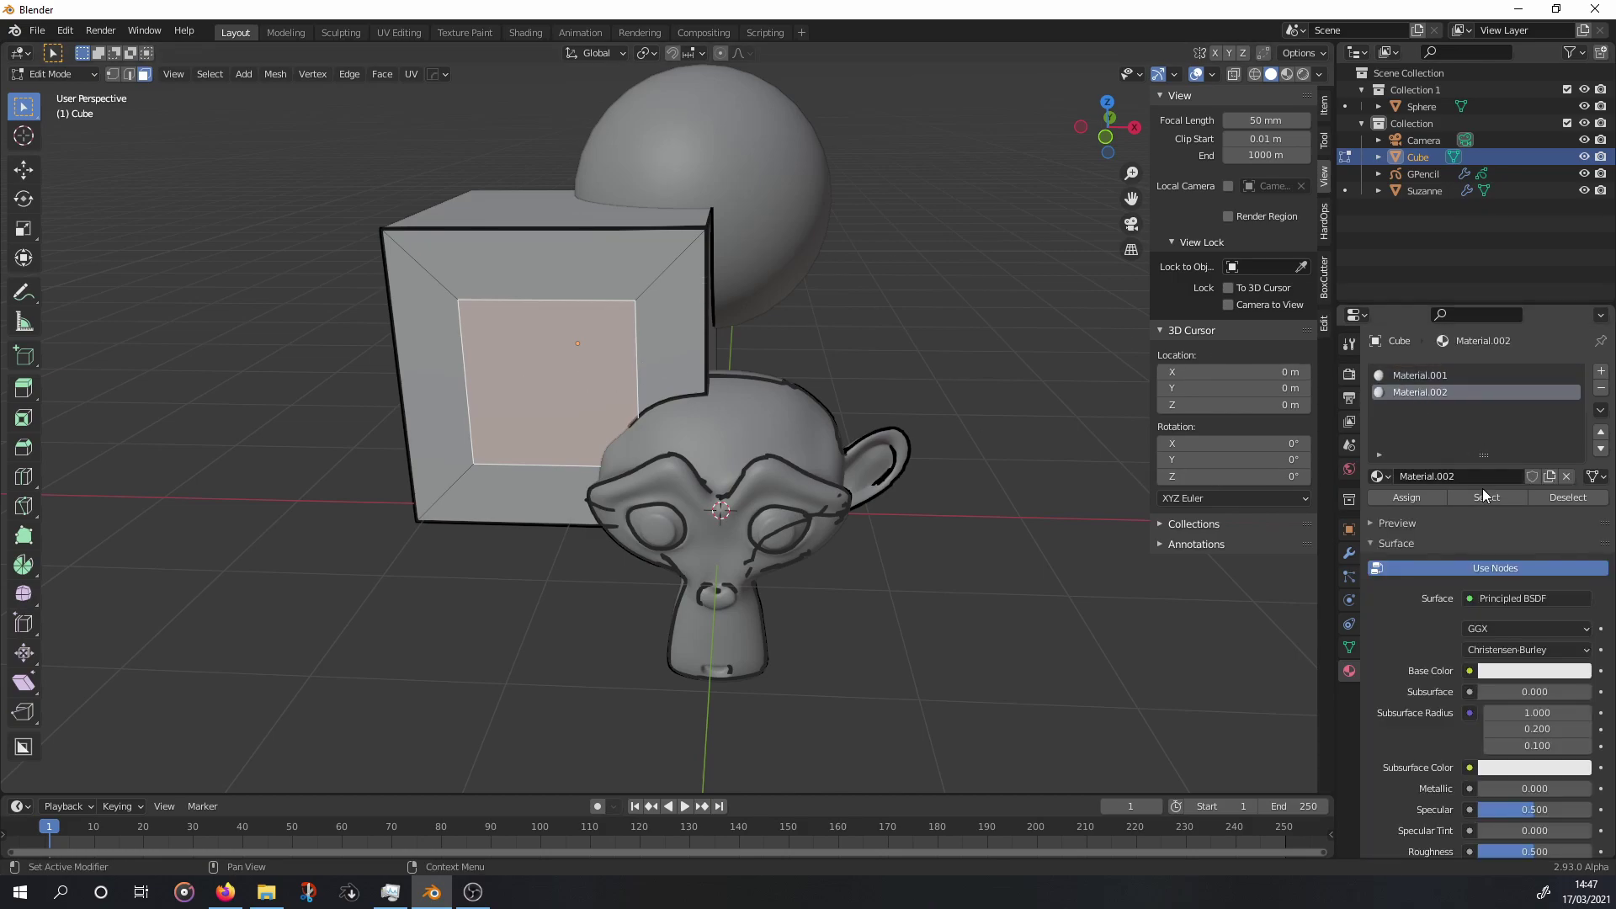
# Assign Material.002 to the inset face, keep Material.001 active, and return to the camera view.
pyautogui.click(1417, 496)
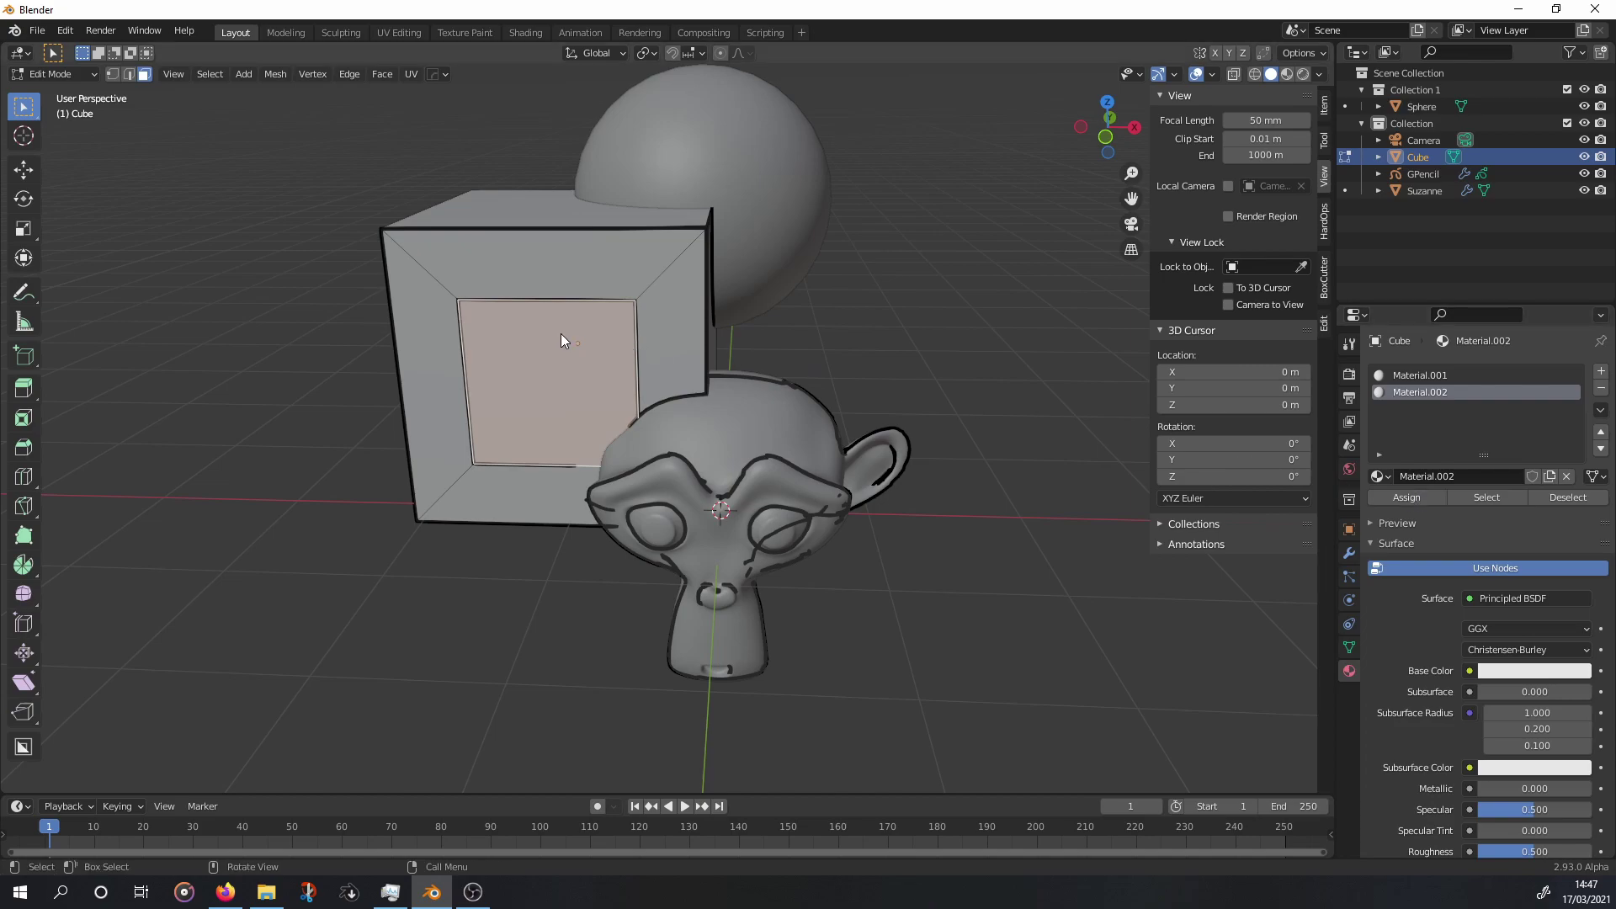
pyautogui.hotkey('ctrl', 'i')
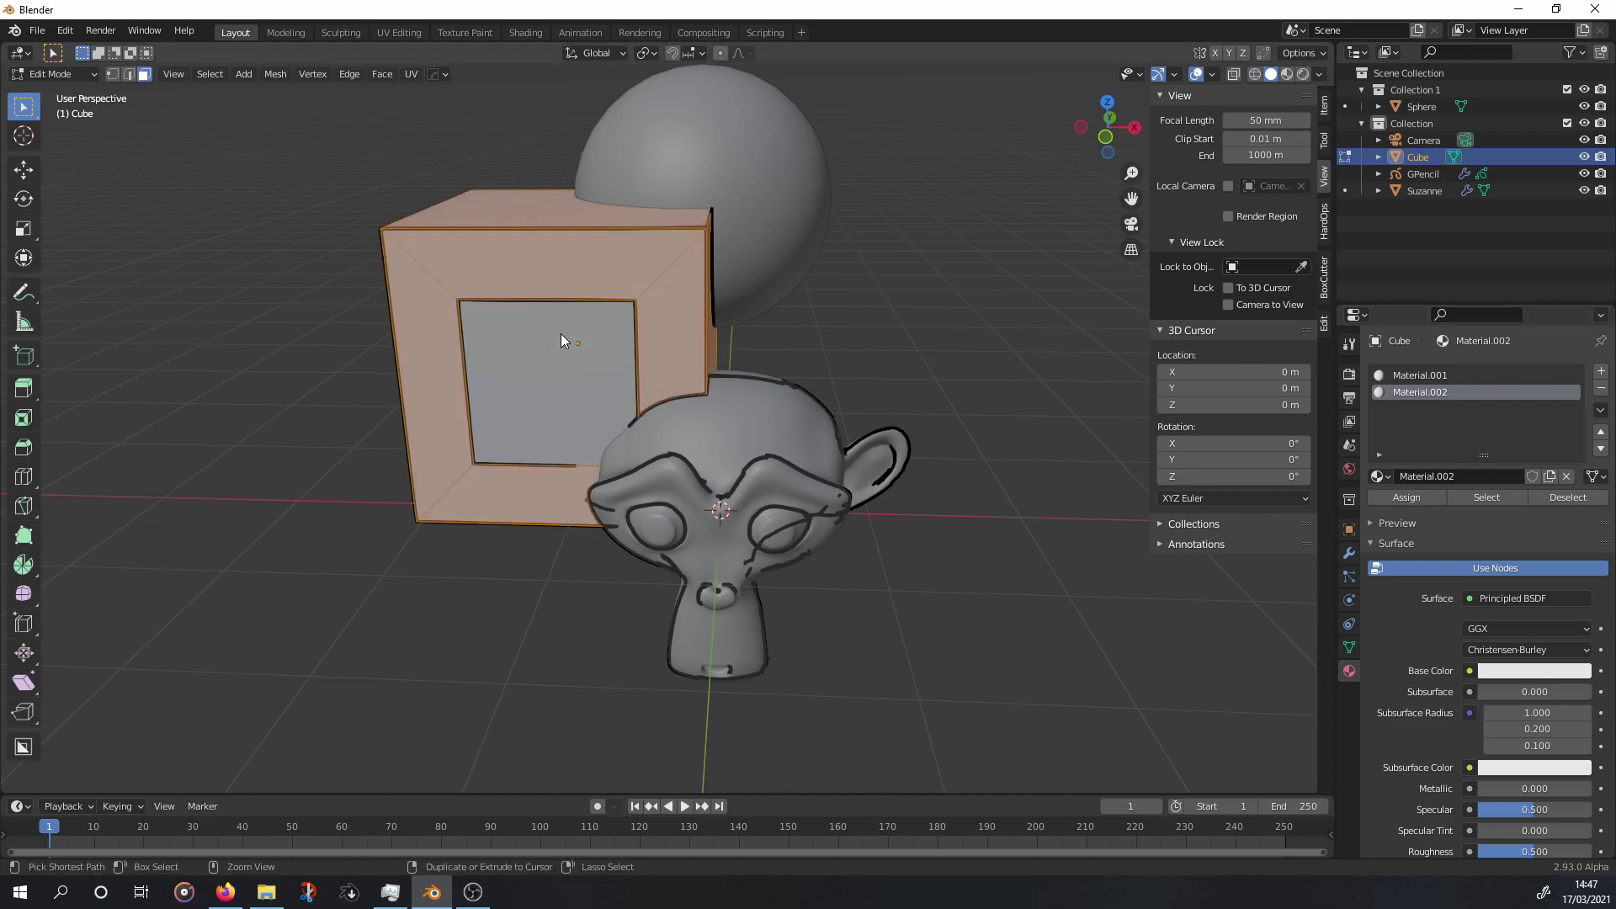
pyautogui.click(1399, 375)
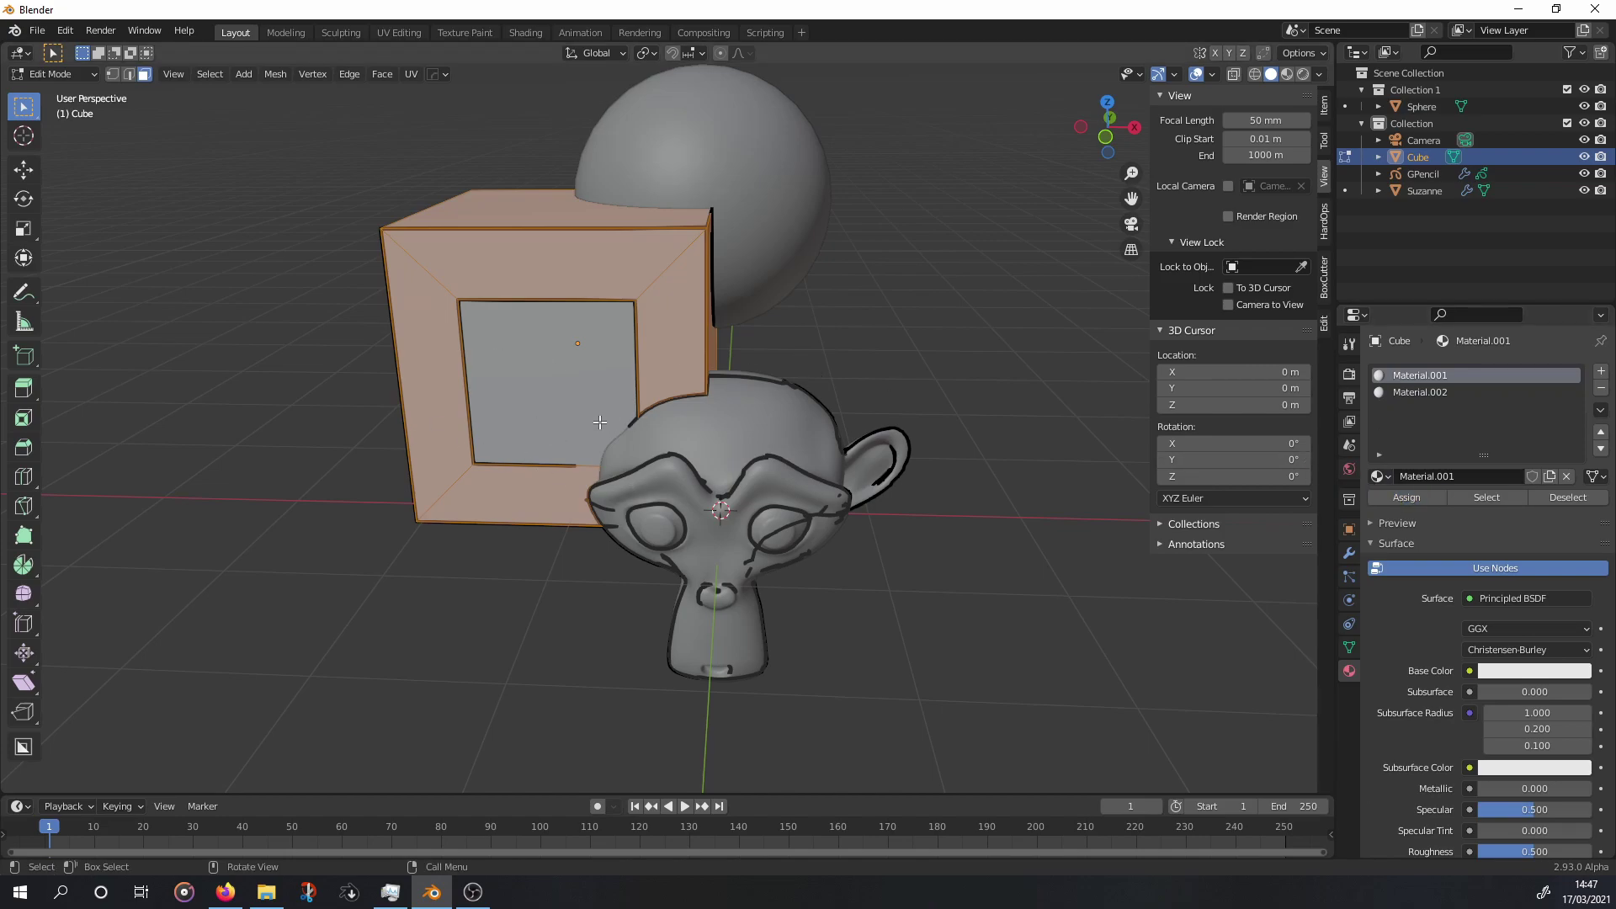
pyautogui.press('Tab')
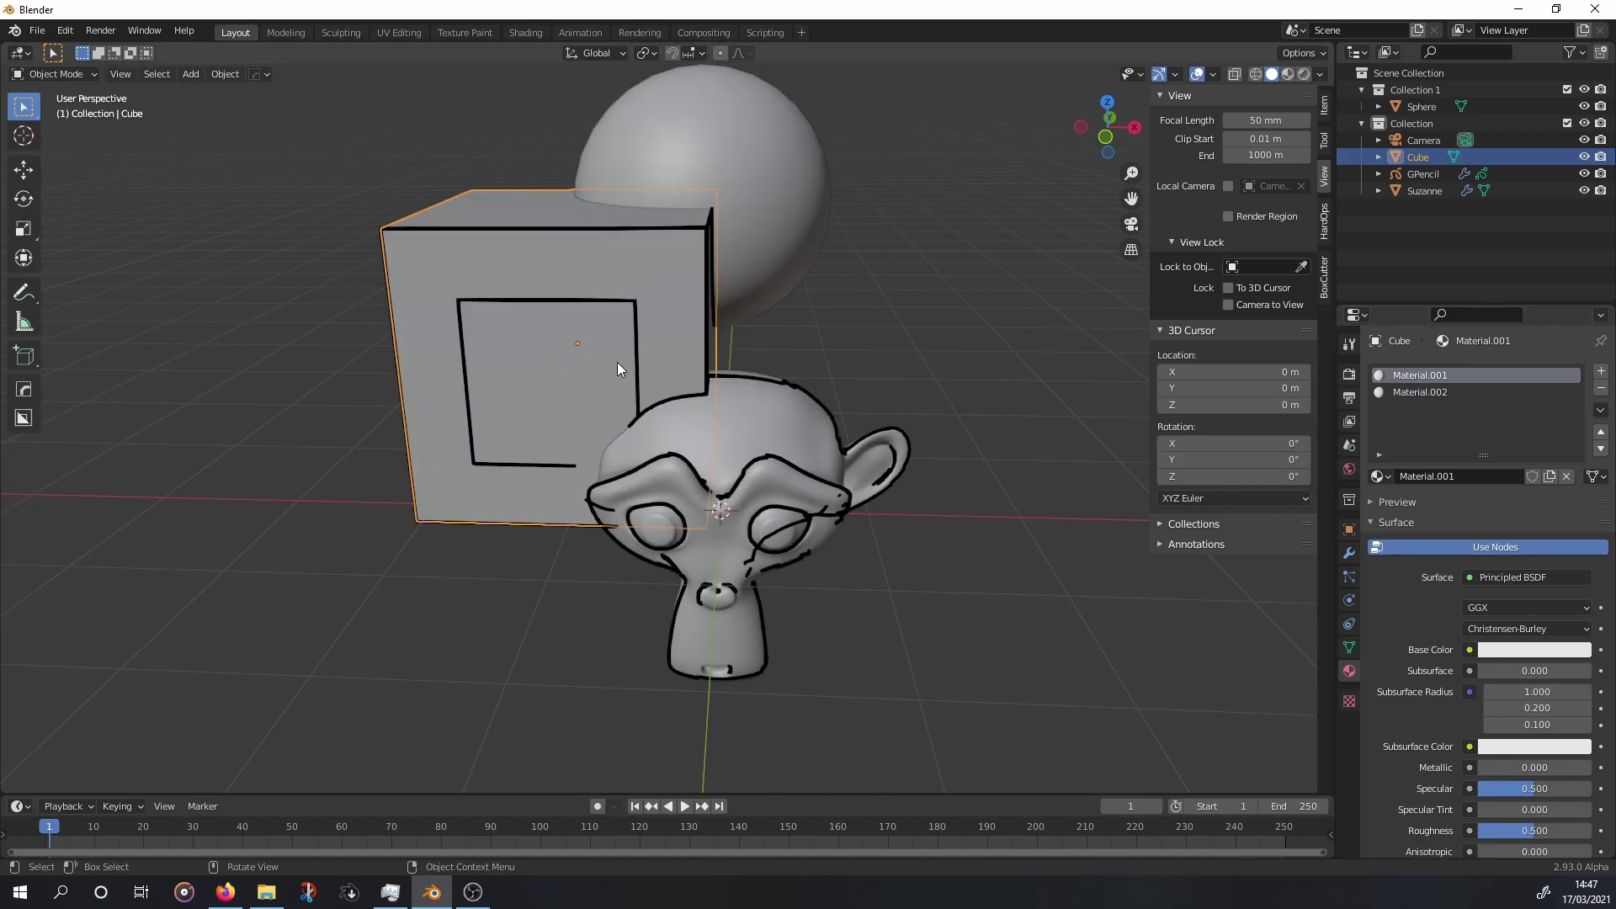
pyautogui.press('KP_0')
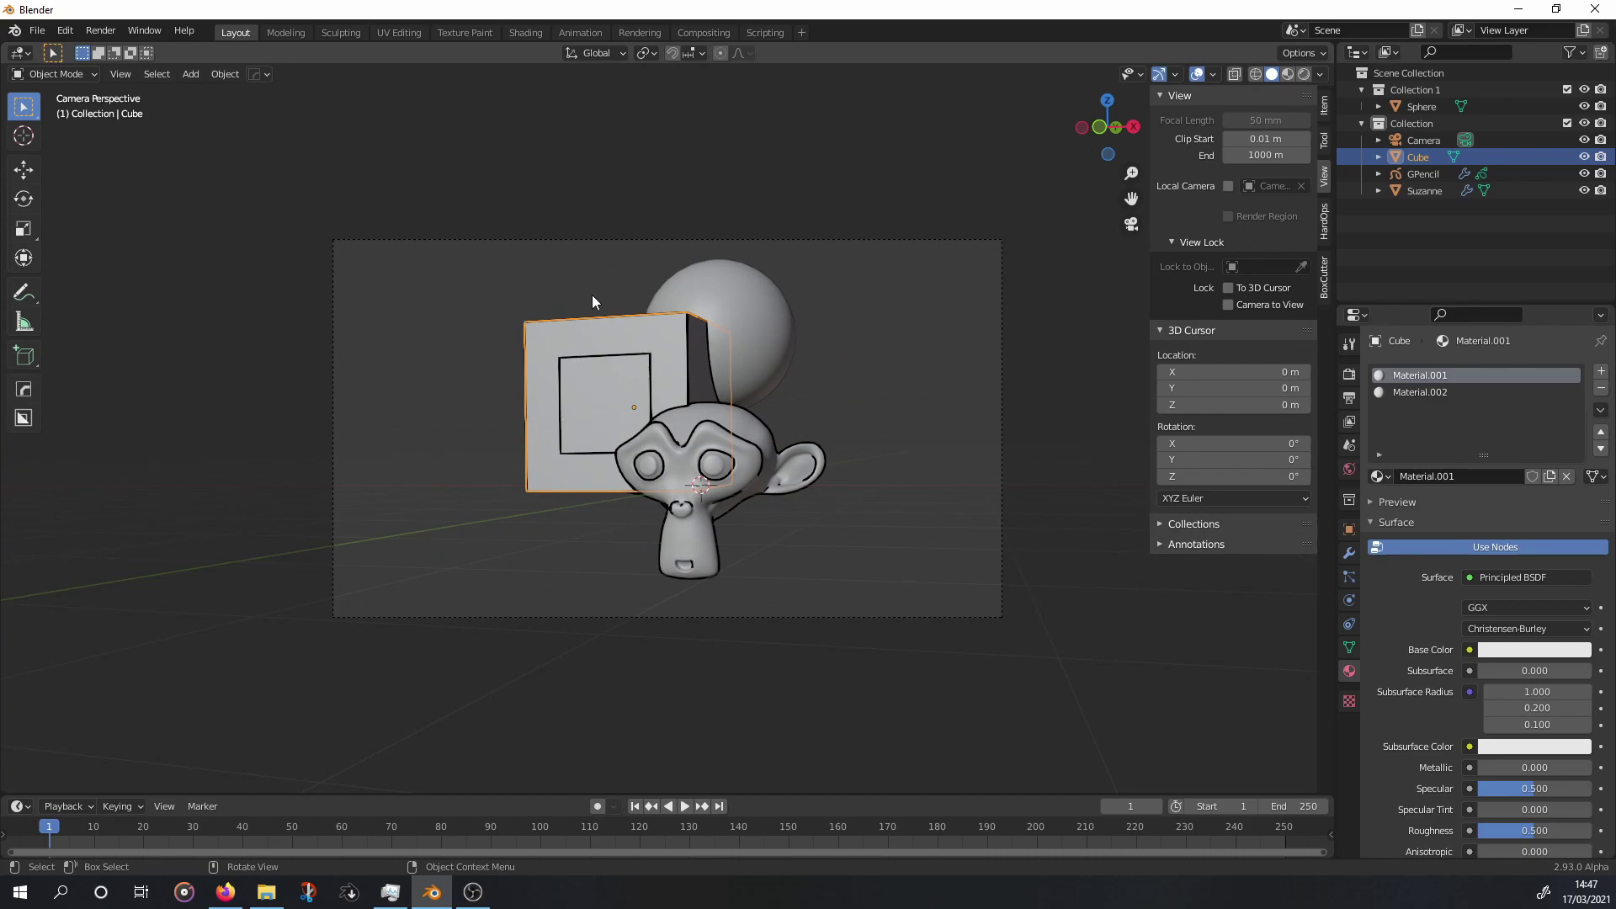
# Enable Material edge types in the GPencil Line Art modifier.
pyautogui.click(1423, 173)
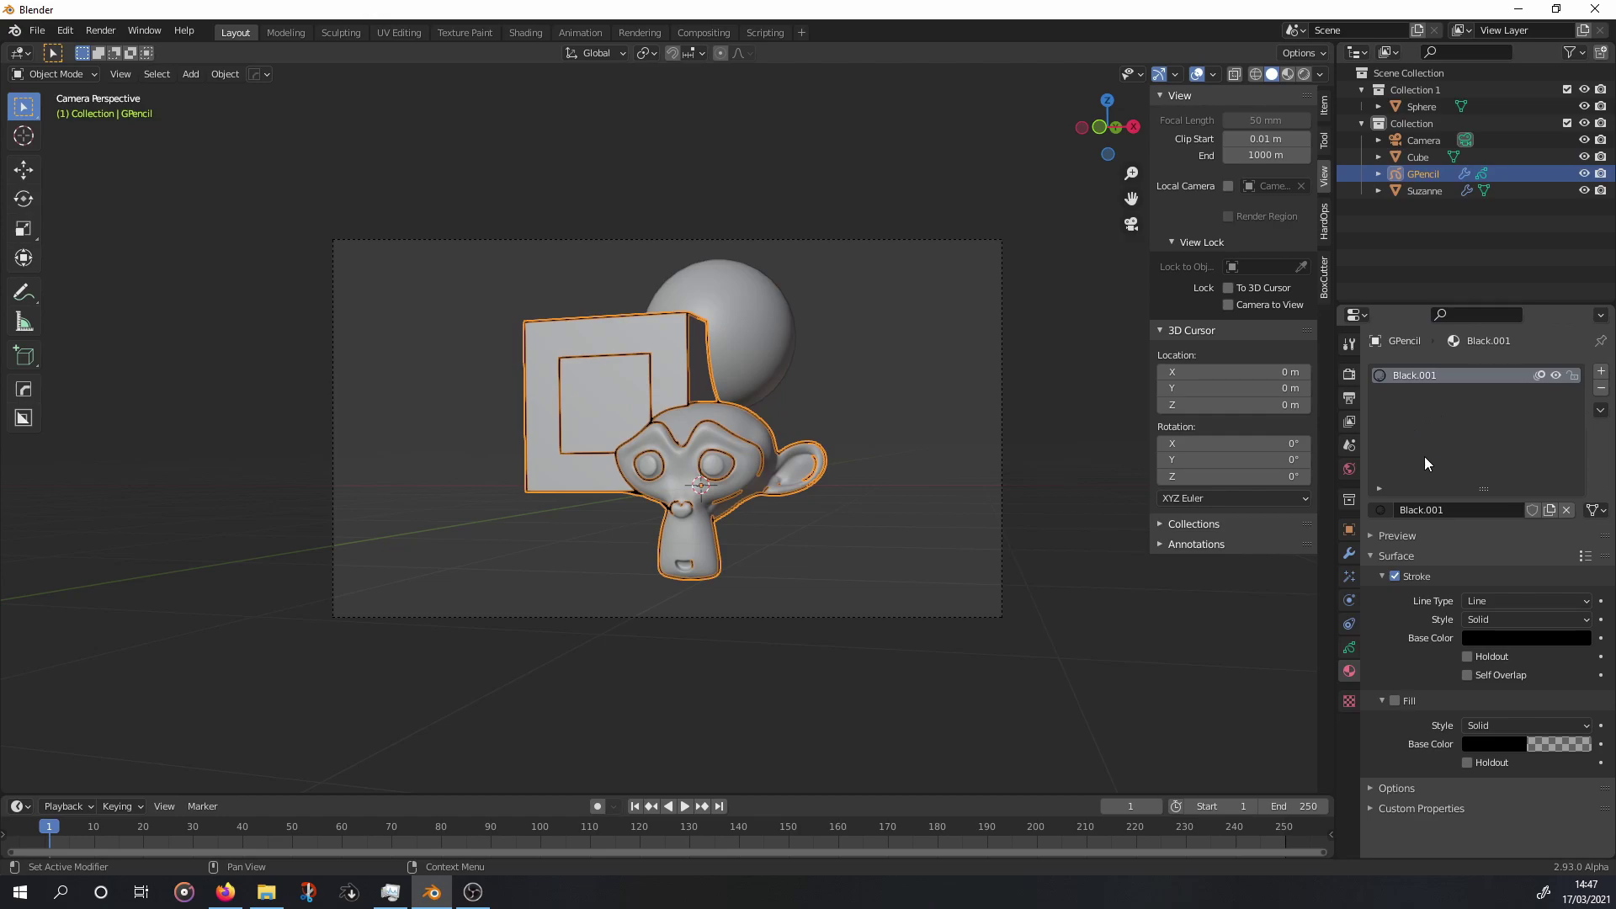
pyautogui.click(1350, 553)
pyautogui.click(1468, 484)
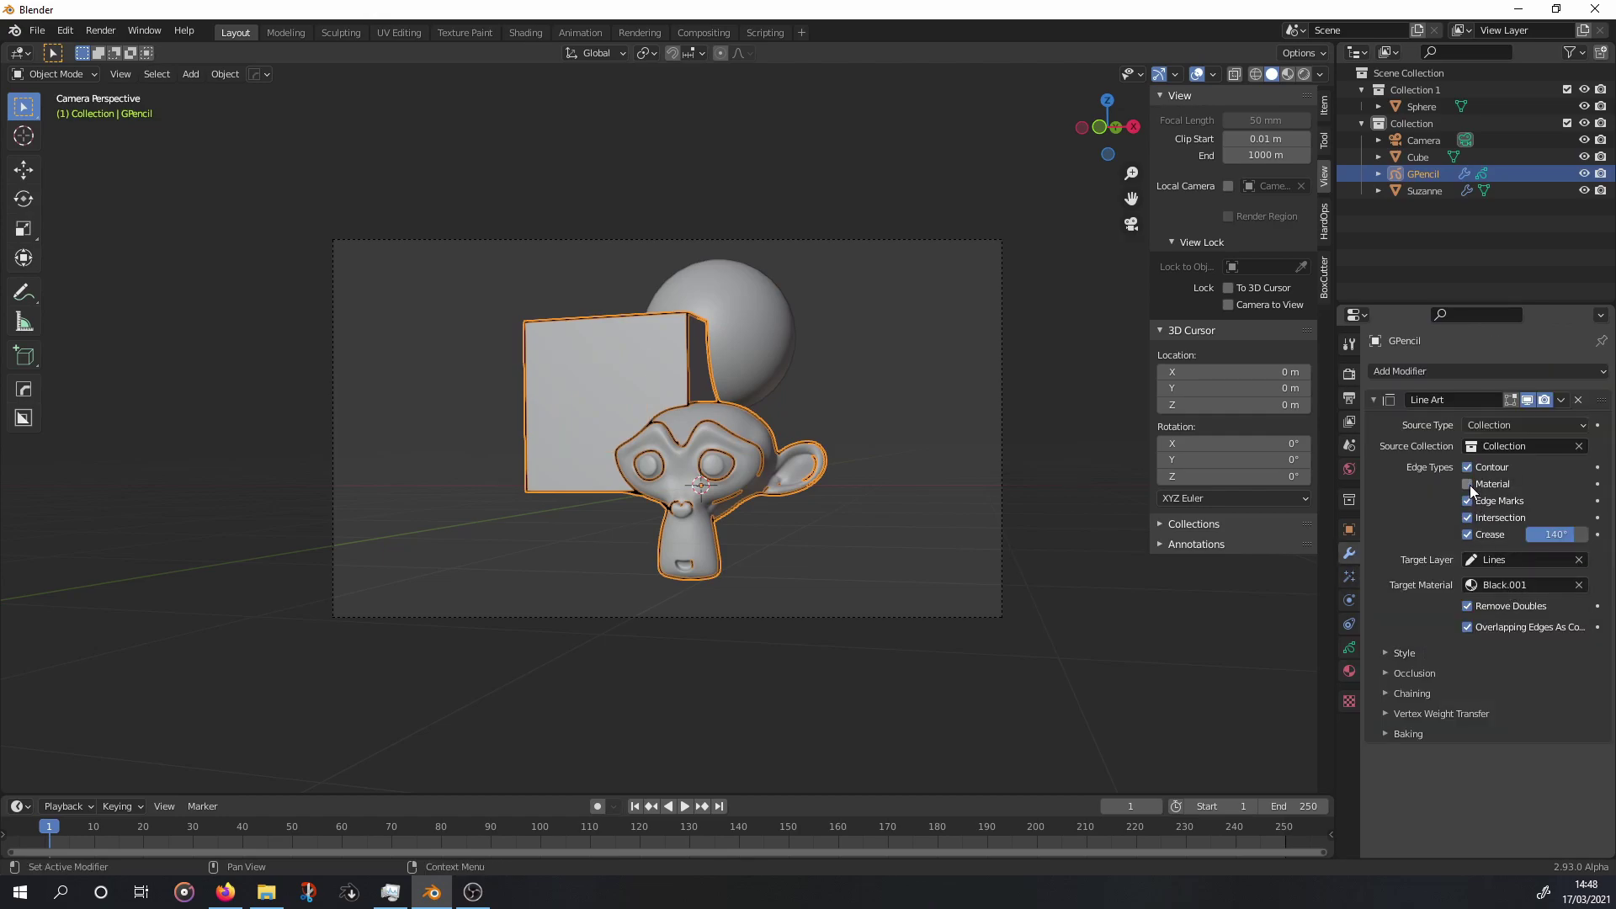
pyautogui.click(1468, 484)
pyautogui.click(1470, 502)
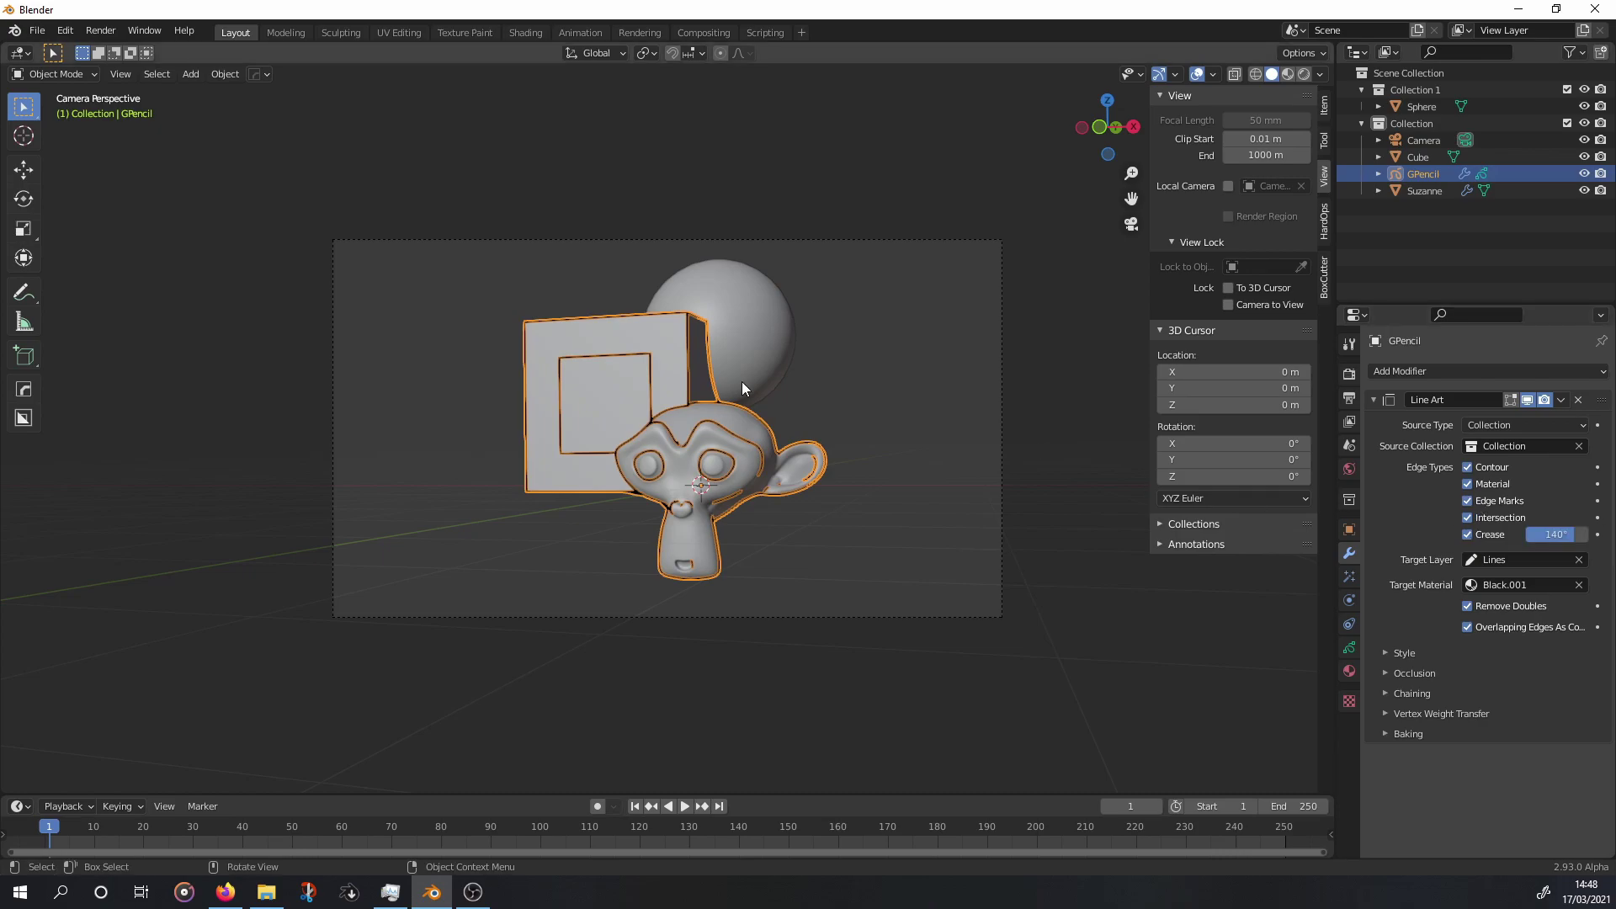
# Orbit around Suzanne and the cube to inspect the outlines, then zoom into the camera view.
pyautogui.moveTo(740, 381); pyautogui.dragTo(744, 412, button='middle')
pyautogui.scroll(5, 744, 412)
pyautogui.moveTo(716, 584)
pyautogui.mouseDown(button='middle')
pyautogui.moveTo(779, 631)
pyautogui.moveTo(783, 563)
pyautogui.moveTo(764, 737)
pyautogui.mouseUp(button='middle')
pyautogui.moveTo(746, 679); pyautogui.dragTo(745, 513, button='middle')
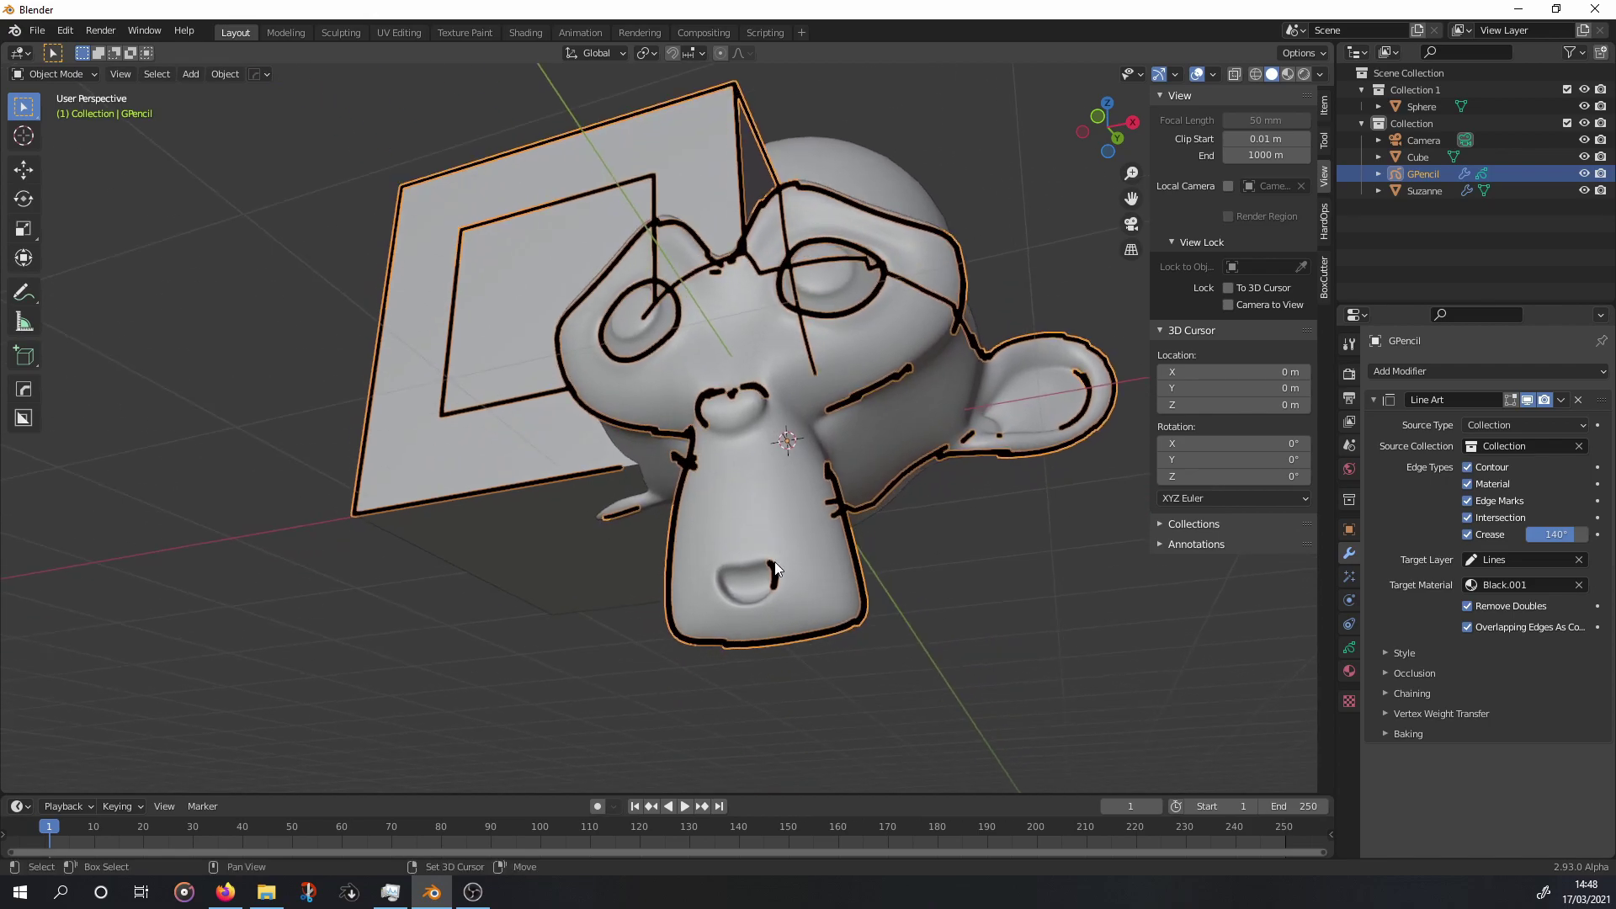
pyautogui.press('KP_0')
pyautogui.scroll(4, 706, 593)
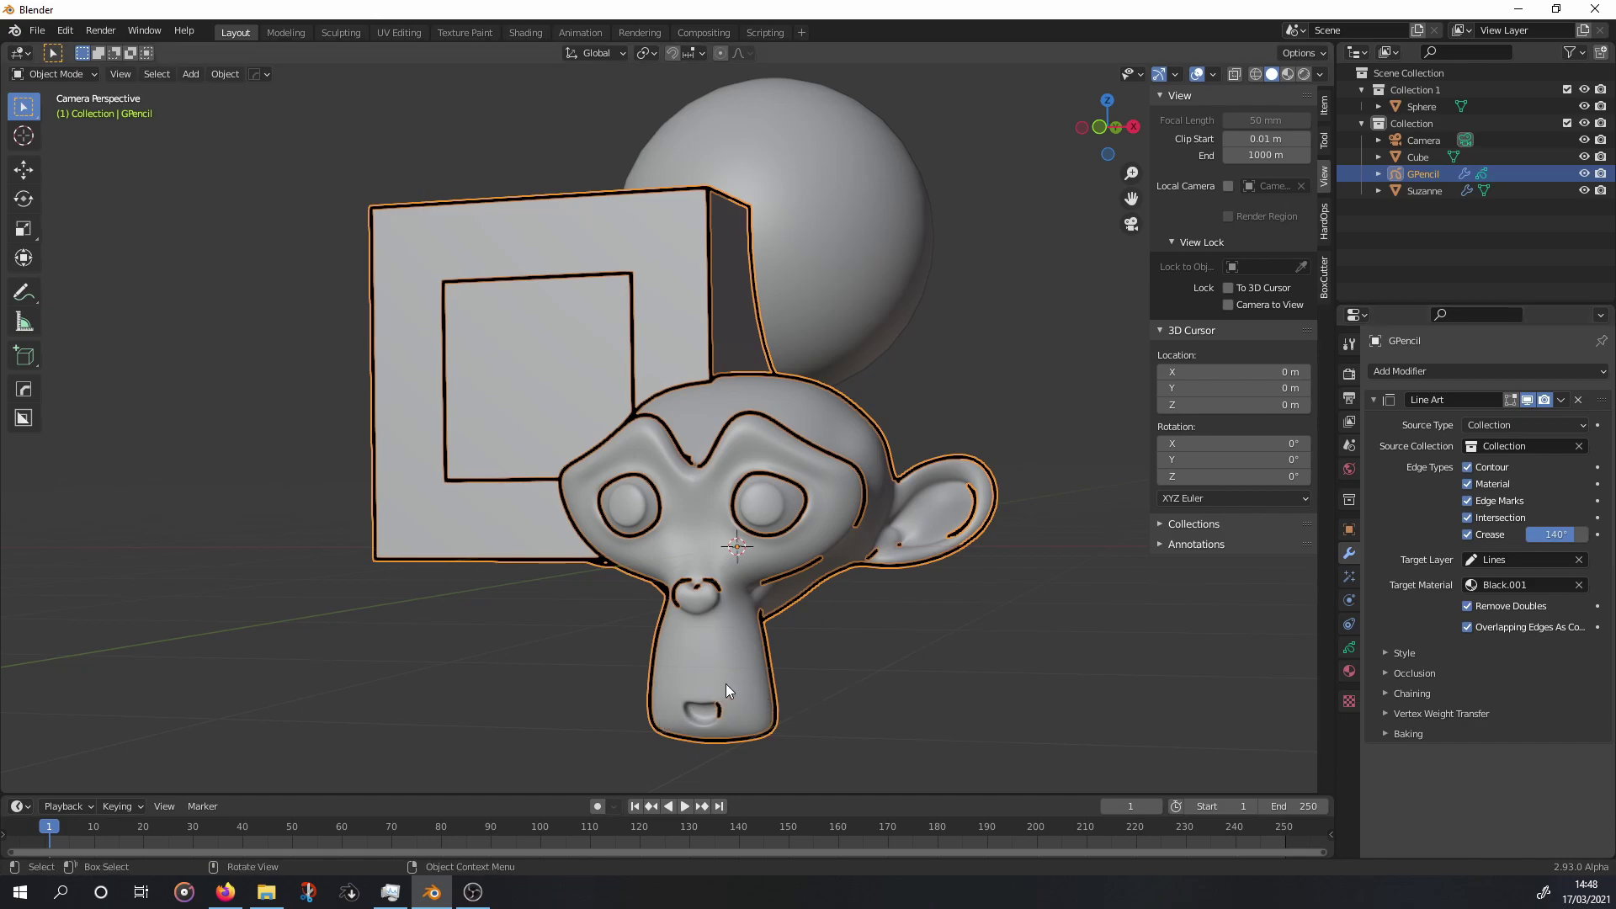
pyautogui.scroll(3, 724, 719)
pyautogui.scroll(2, 768, 523)
# Select Suzanne, inspect her mouth, and apply her Subdivision modifier.
pyautogui.scroll(2, 750, 557)
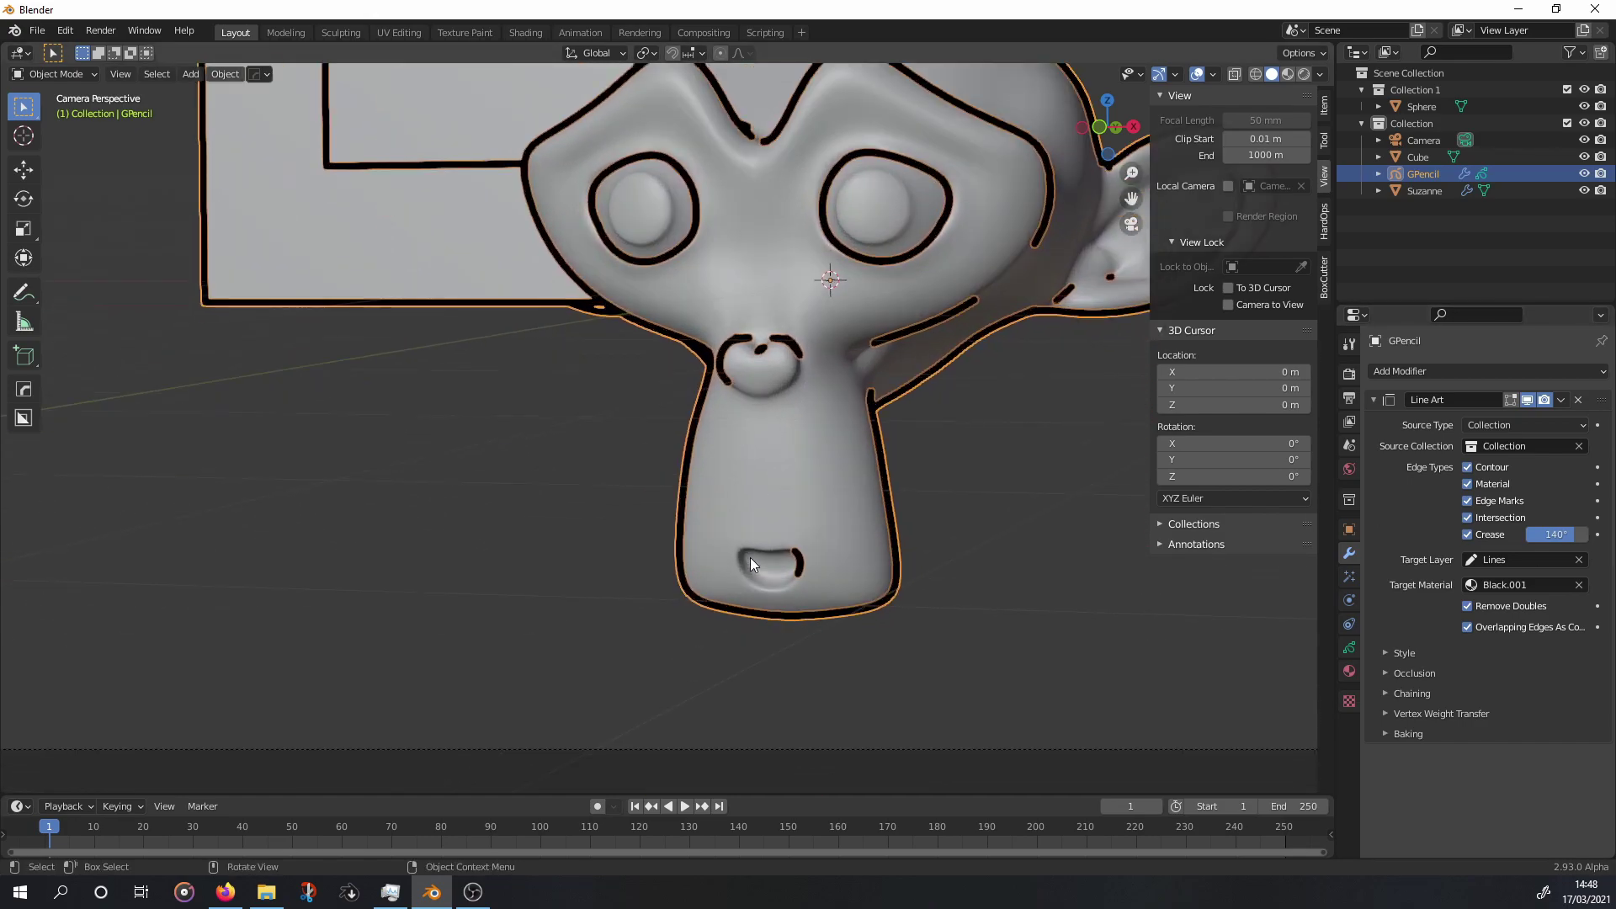
pyautogui.scroll(2, 782, 556)
pyautogui.click(810, 553)
pyautogui.press('Tab')
pyautogui.moveTo(811, 553); pyautogui.dragTo(822, 548, button='middle')
pyautogui.scroll(3, 823, 548)
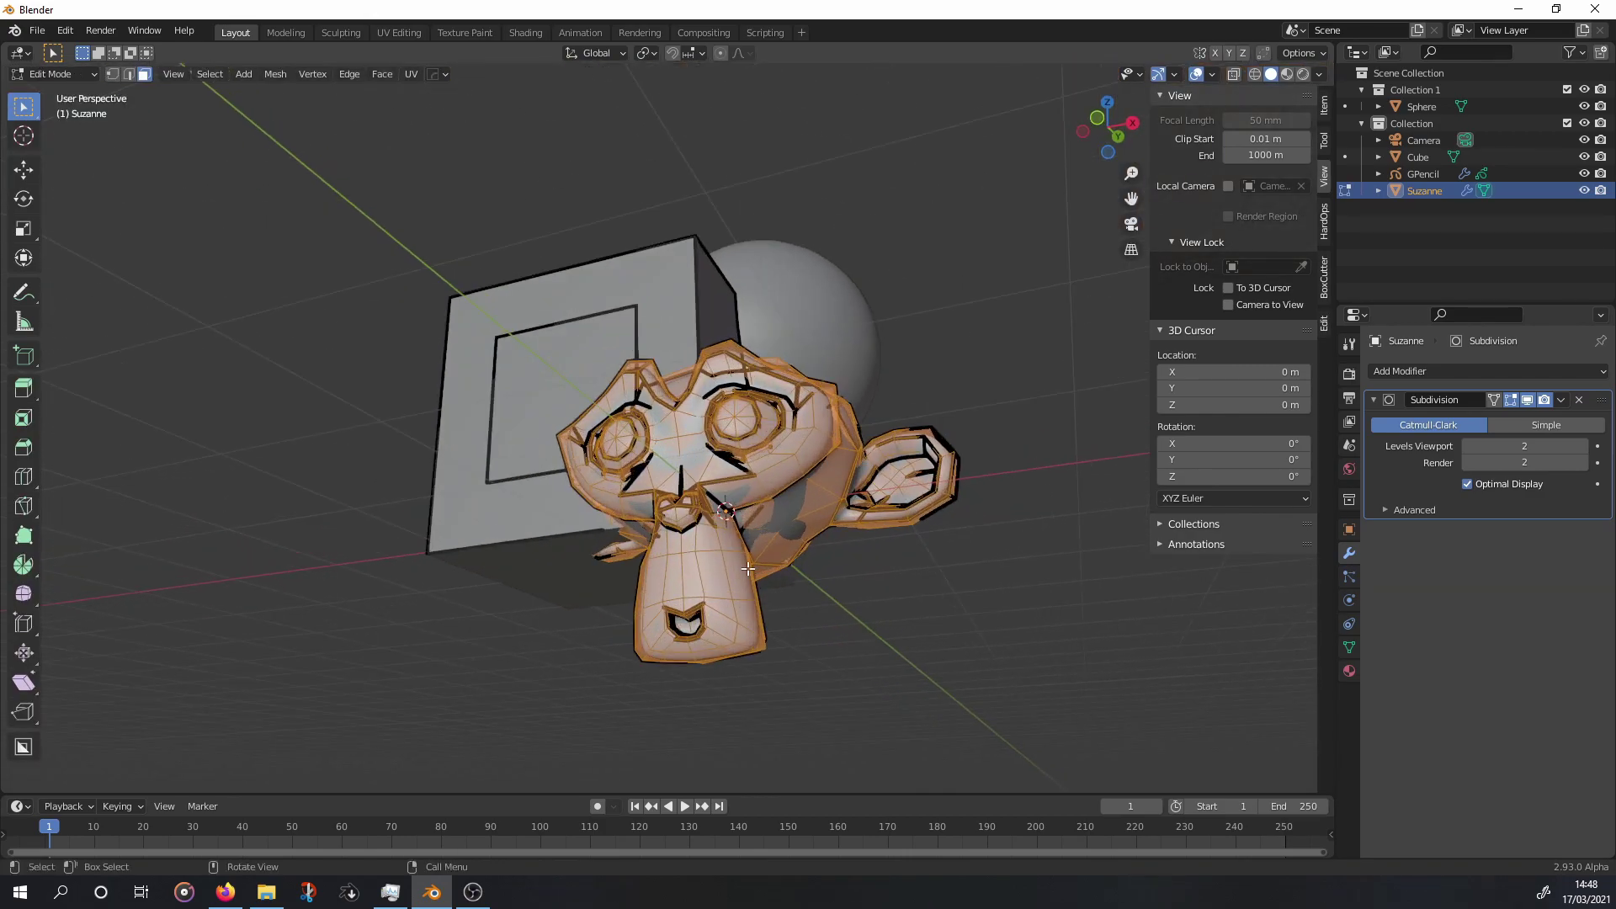
pyautogui.scroll(4, 785, 674)
pyautogui.keyDown('shift'); pyautogui.moveTo(785, 674); pyautogui.dragTo(844, 438, button='middle'); pyautogui.keyUp('shift')
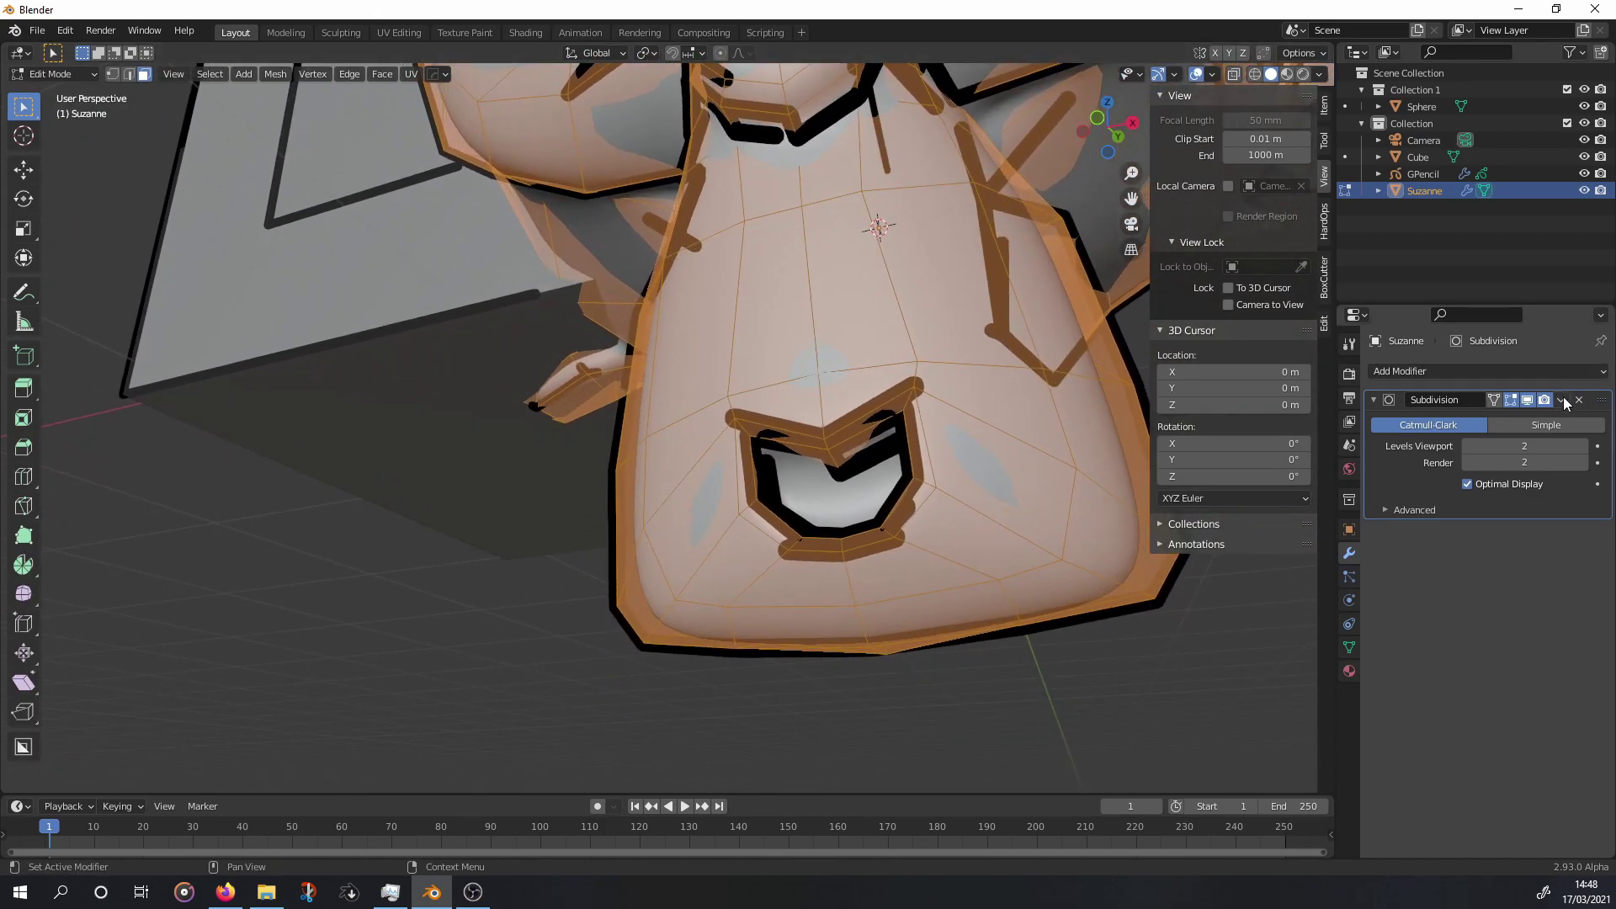
pyautogui.scroll(-2, 837, 410)
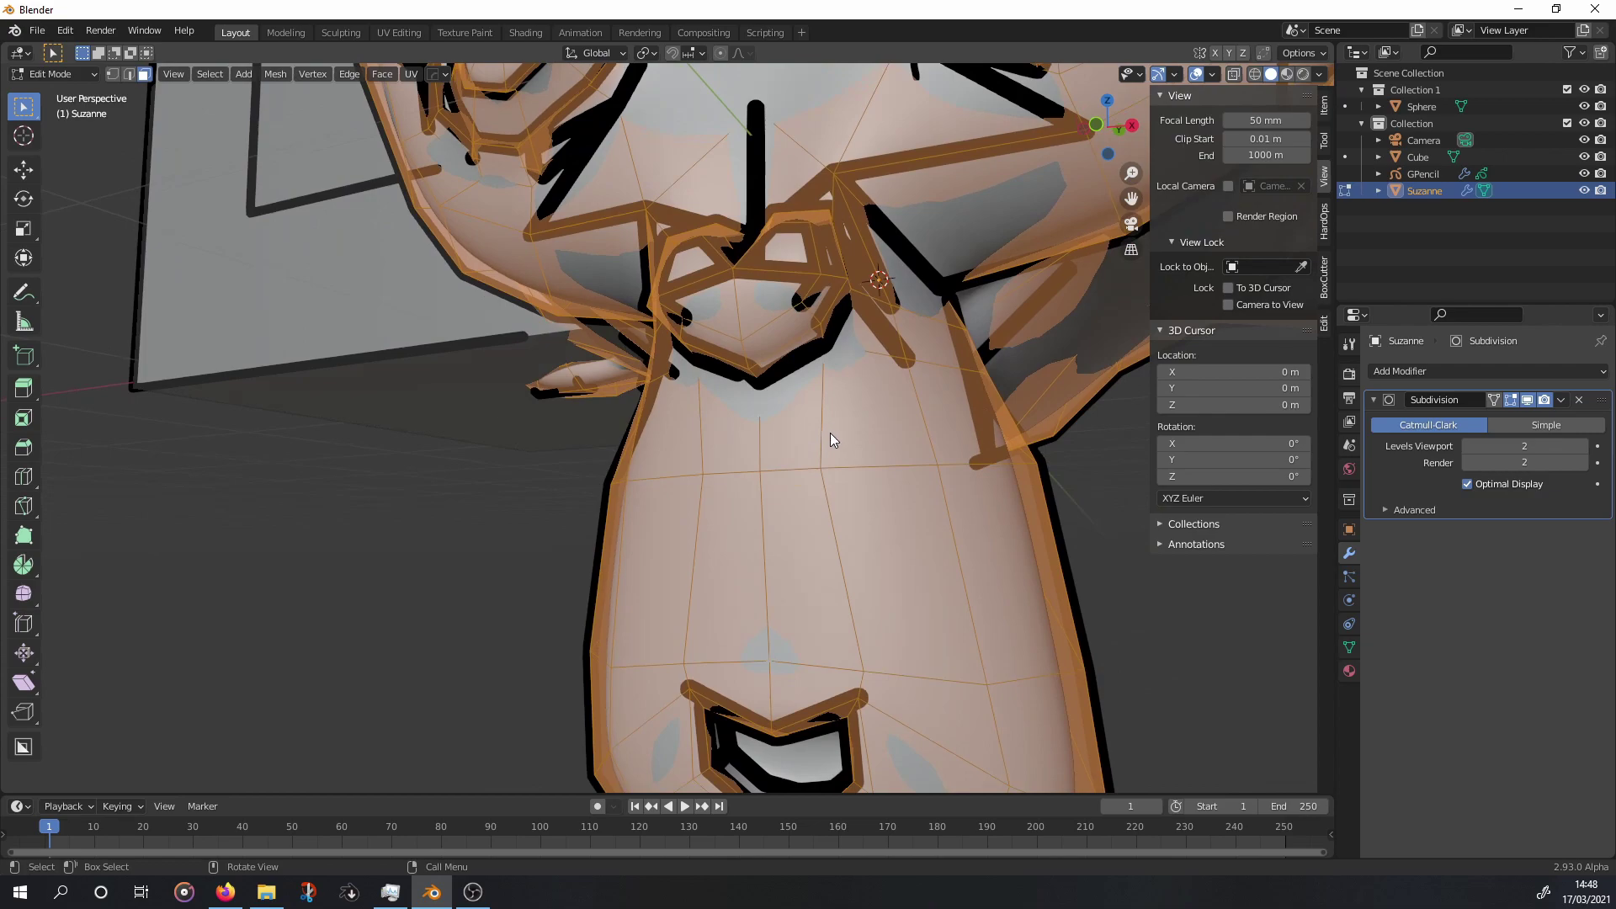
pyautogui.press('Tab')
pyautogui.click(1560, 399)
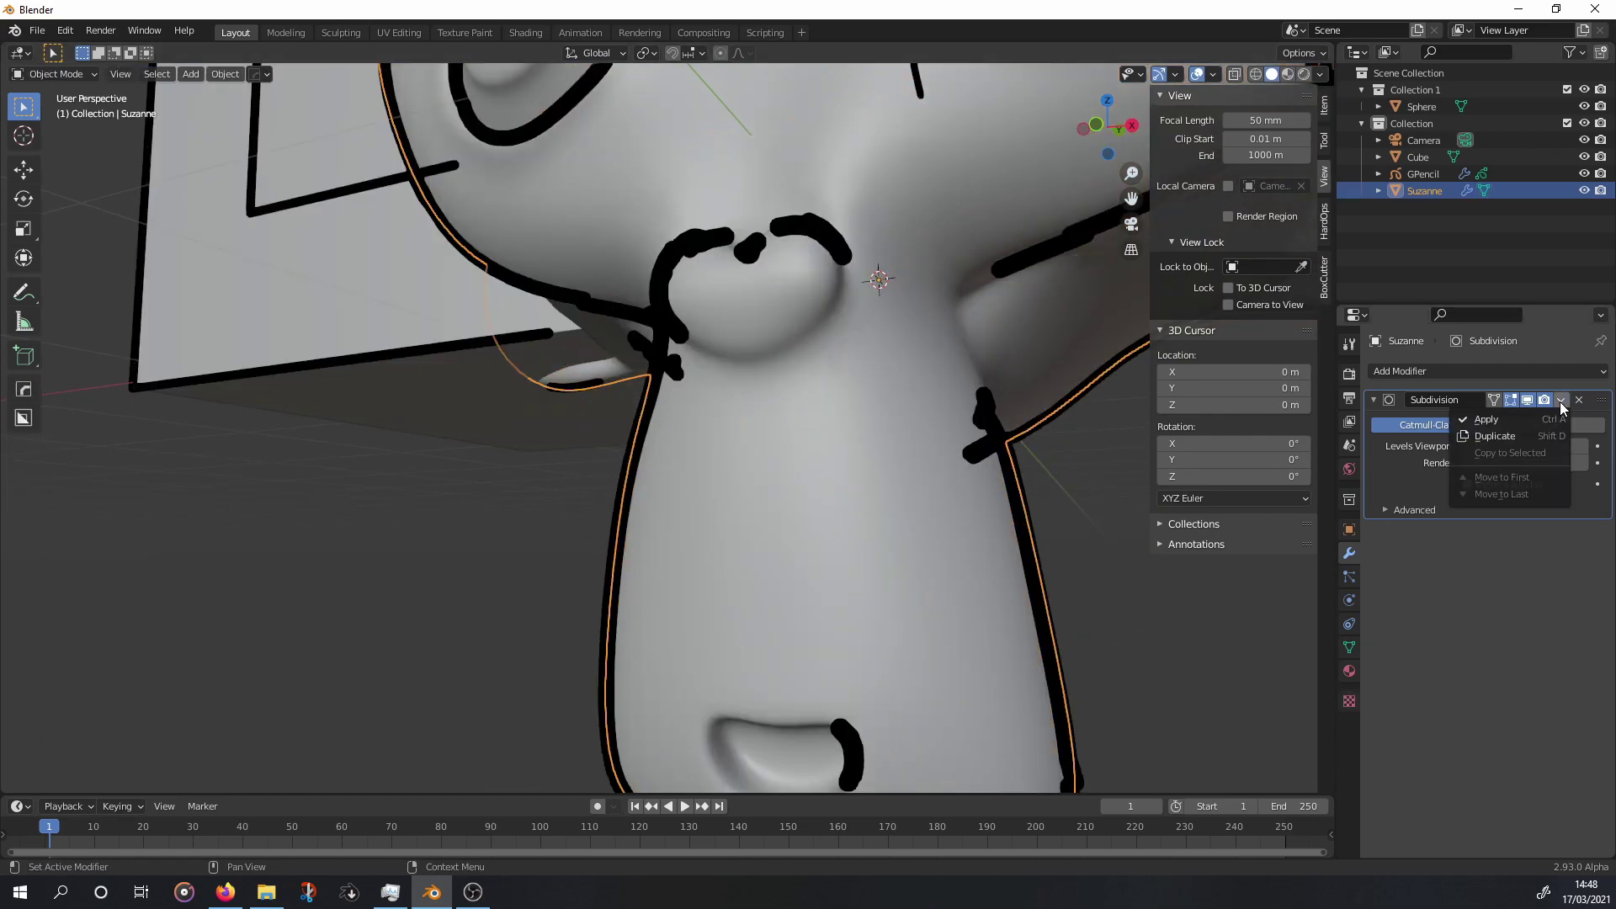
pyautogui.click(1503, 420)
# In Edit Mode with edge select, pick the edge loop at Suzanne's mouth rim.
pyautogui.moveTo(856, 638); pyautogui.dragTo(835, 596, button='middle')
pyautogui.press('Tab')
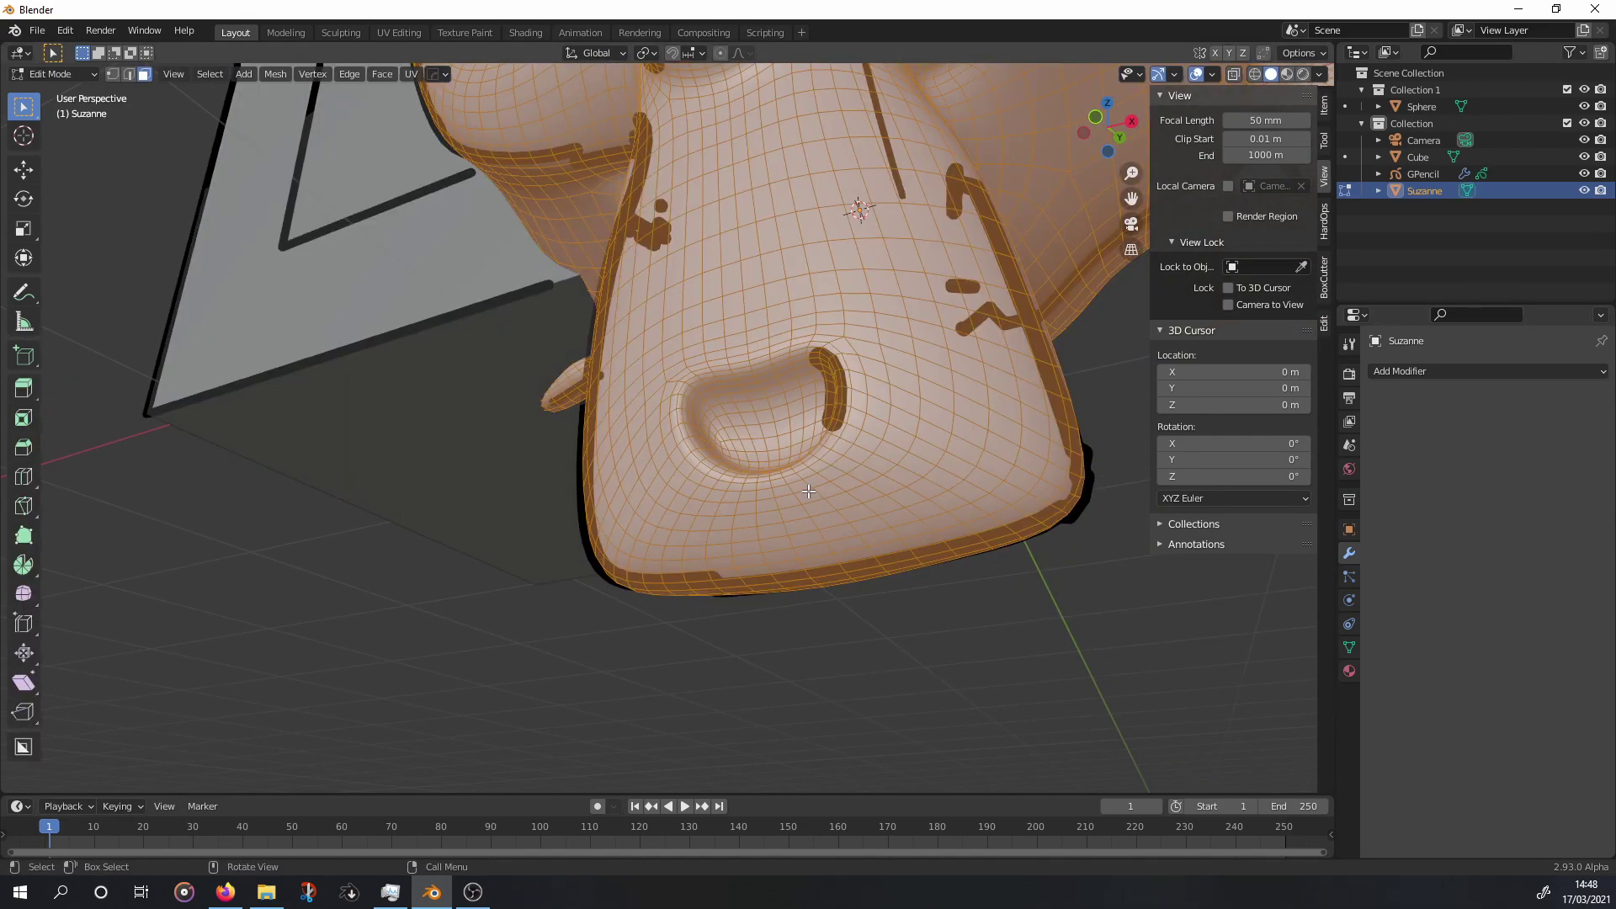
pyautogui.scroll(3, 808, 497)
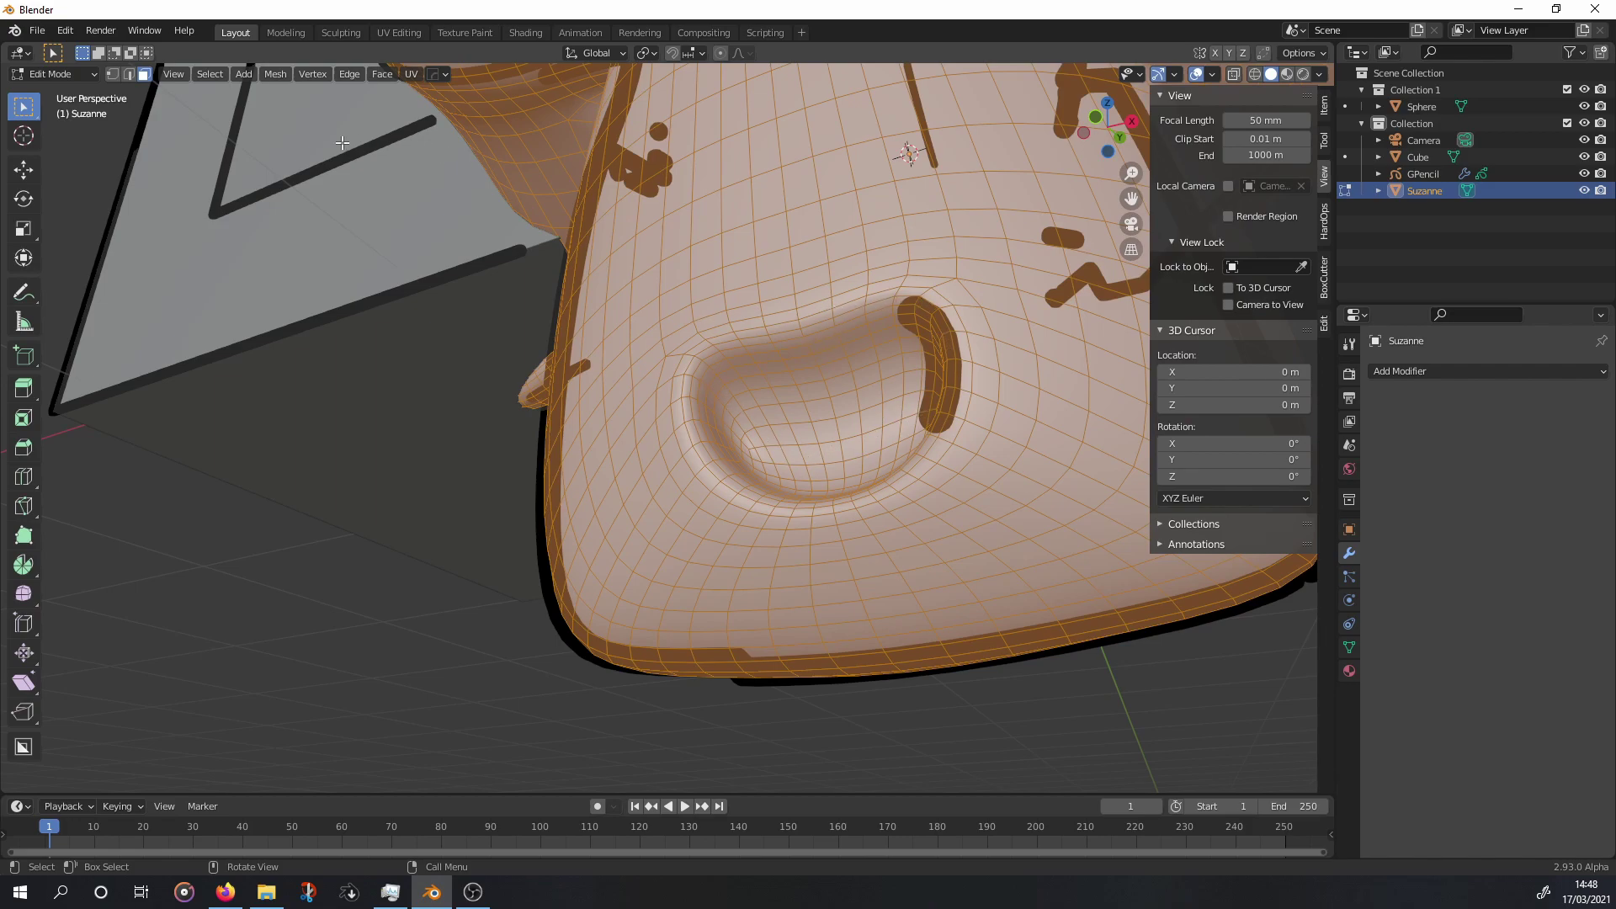
pyautogui.click(128, 74)
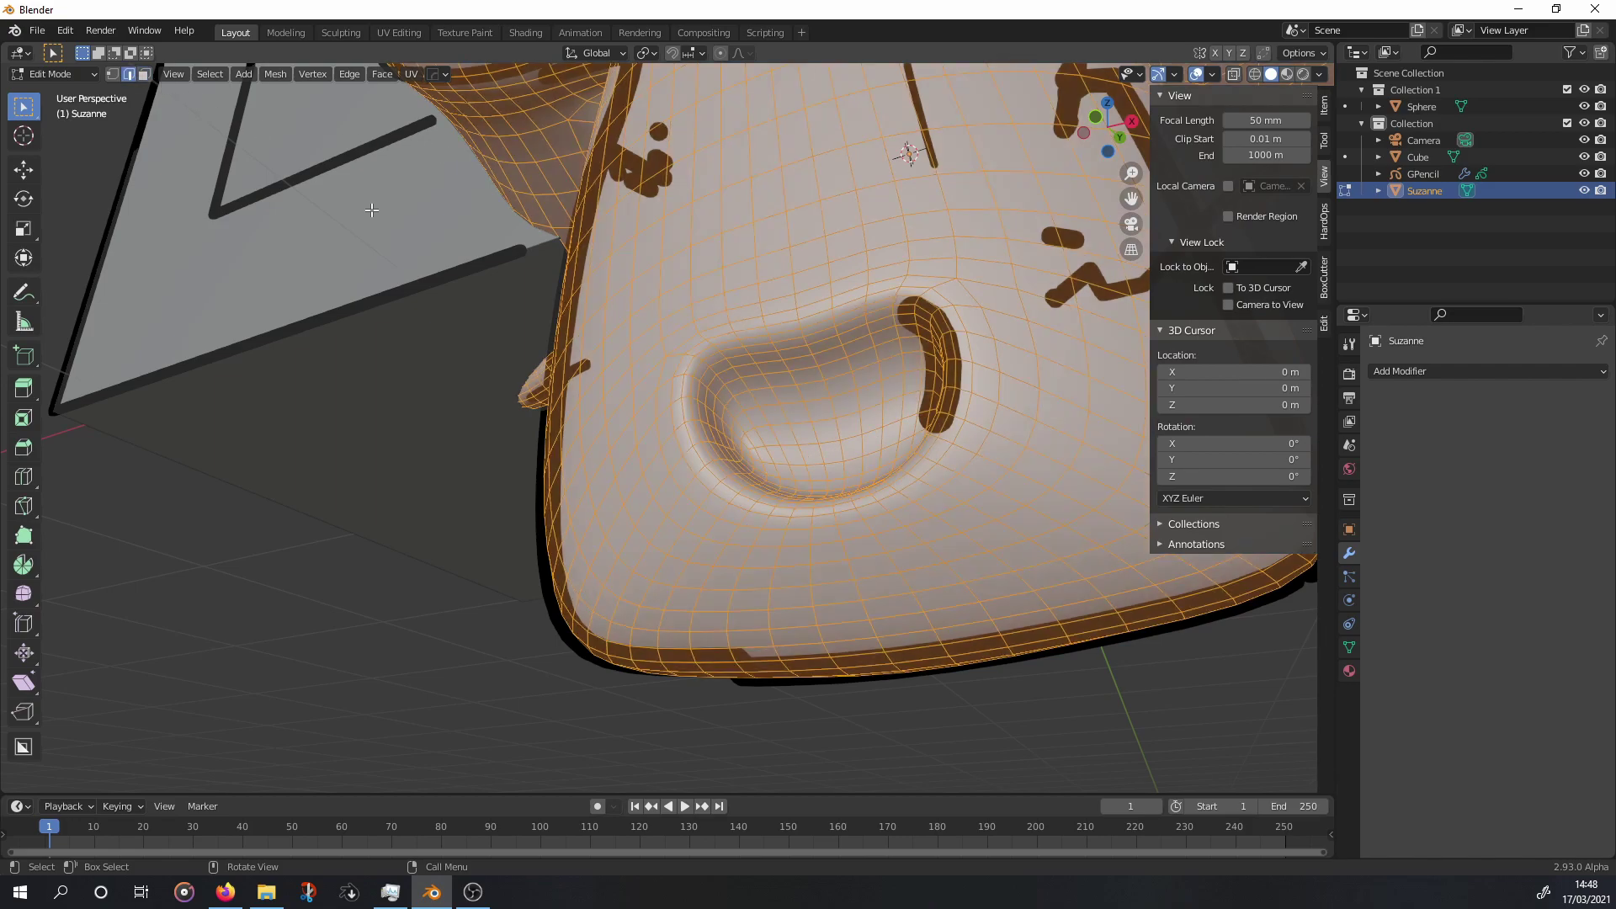
pyautogui.keyDown('alt'); pyautogui.click(704, 329); pyautogui.keyUp('alt')
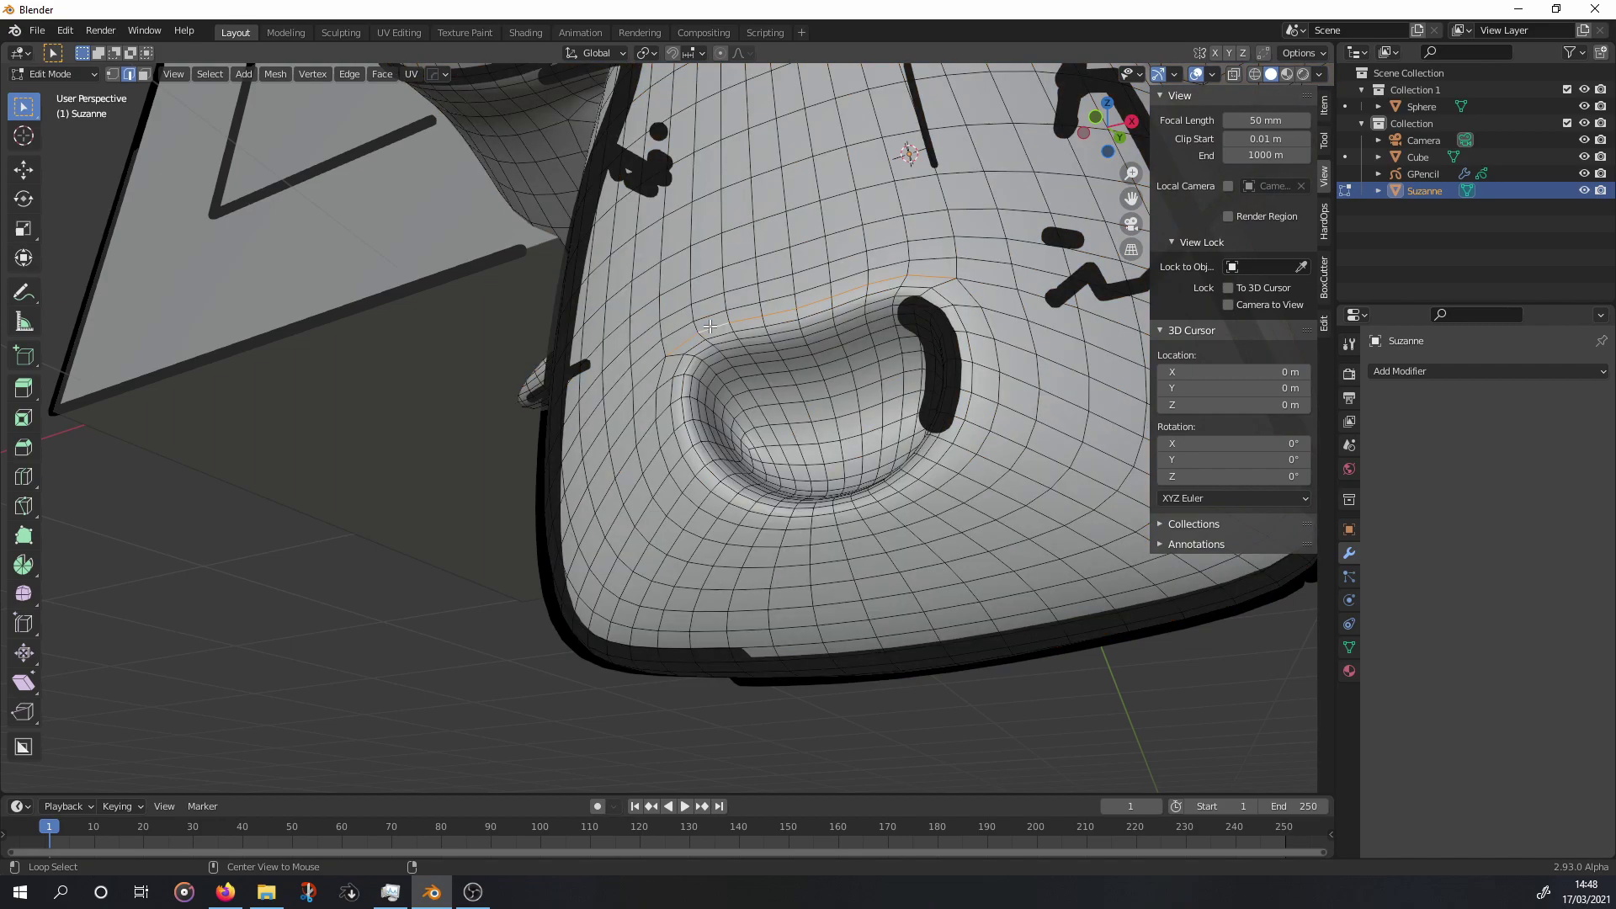
pyautogui.keyDown('alt'); pyautogui.click(661, 433); pyautogui.keyUp('alt')
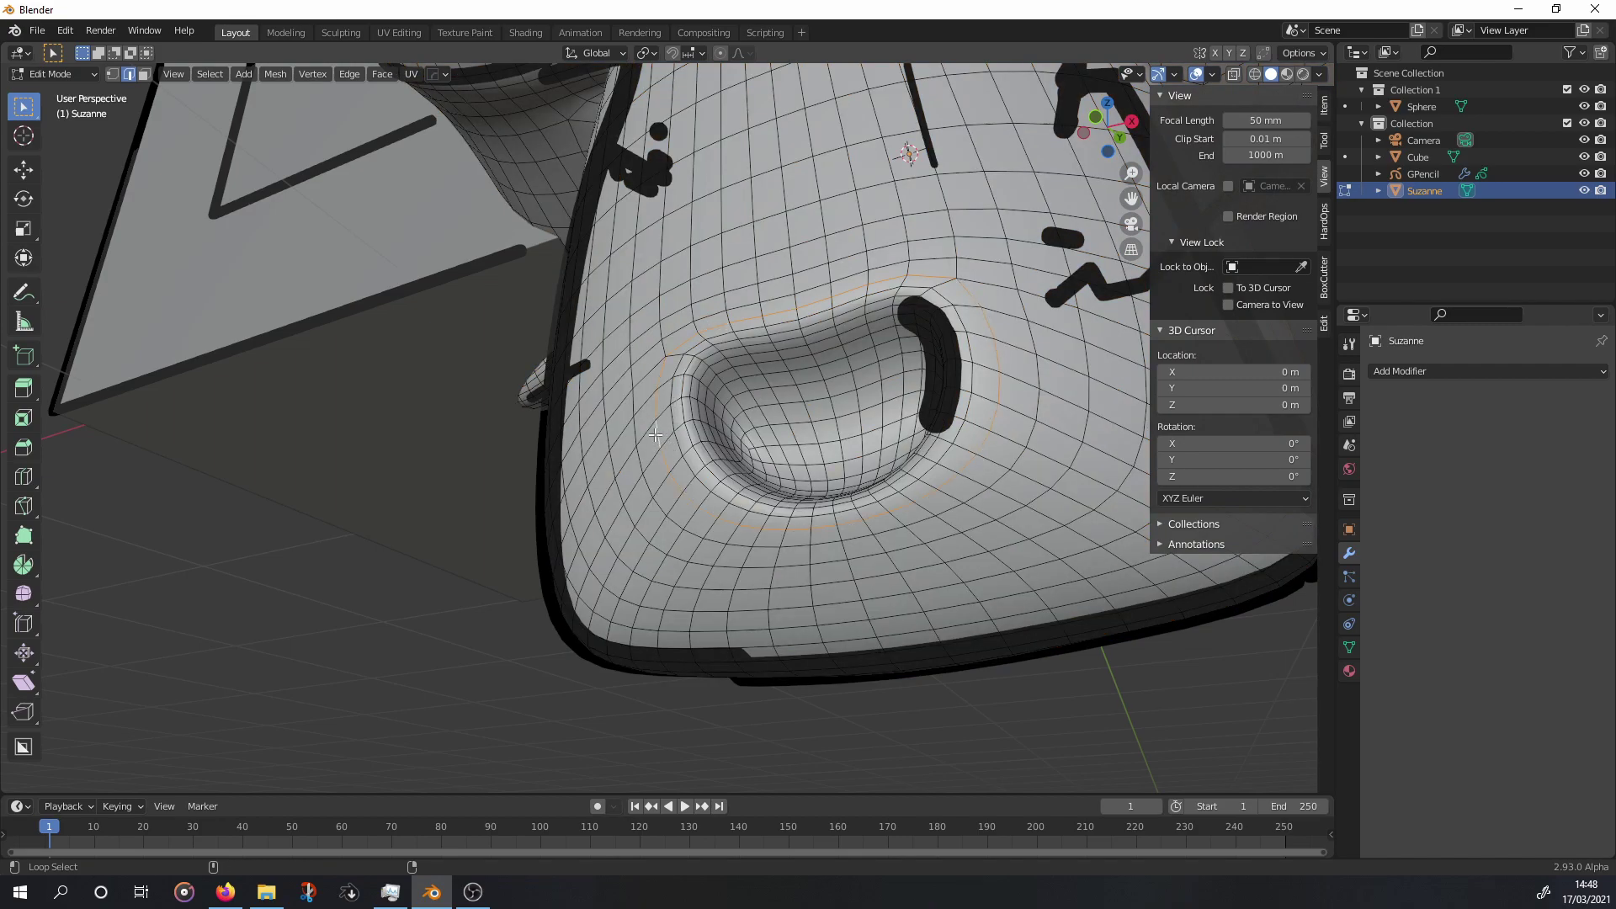
pyautogui.keyDown('alt'); pyautogui.click(751, 508); pyautogui.keyUp('alt')
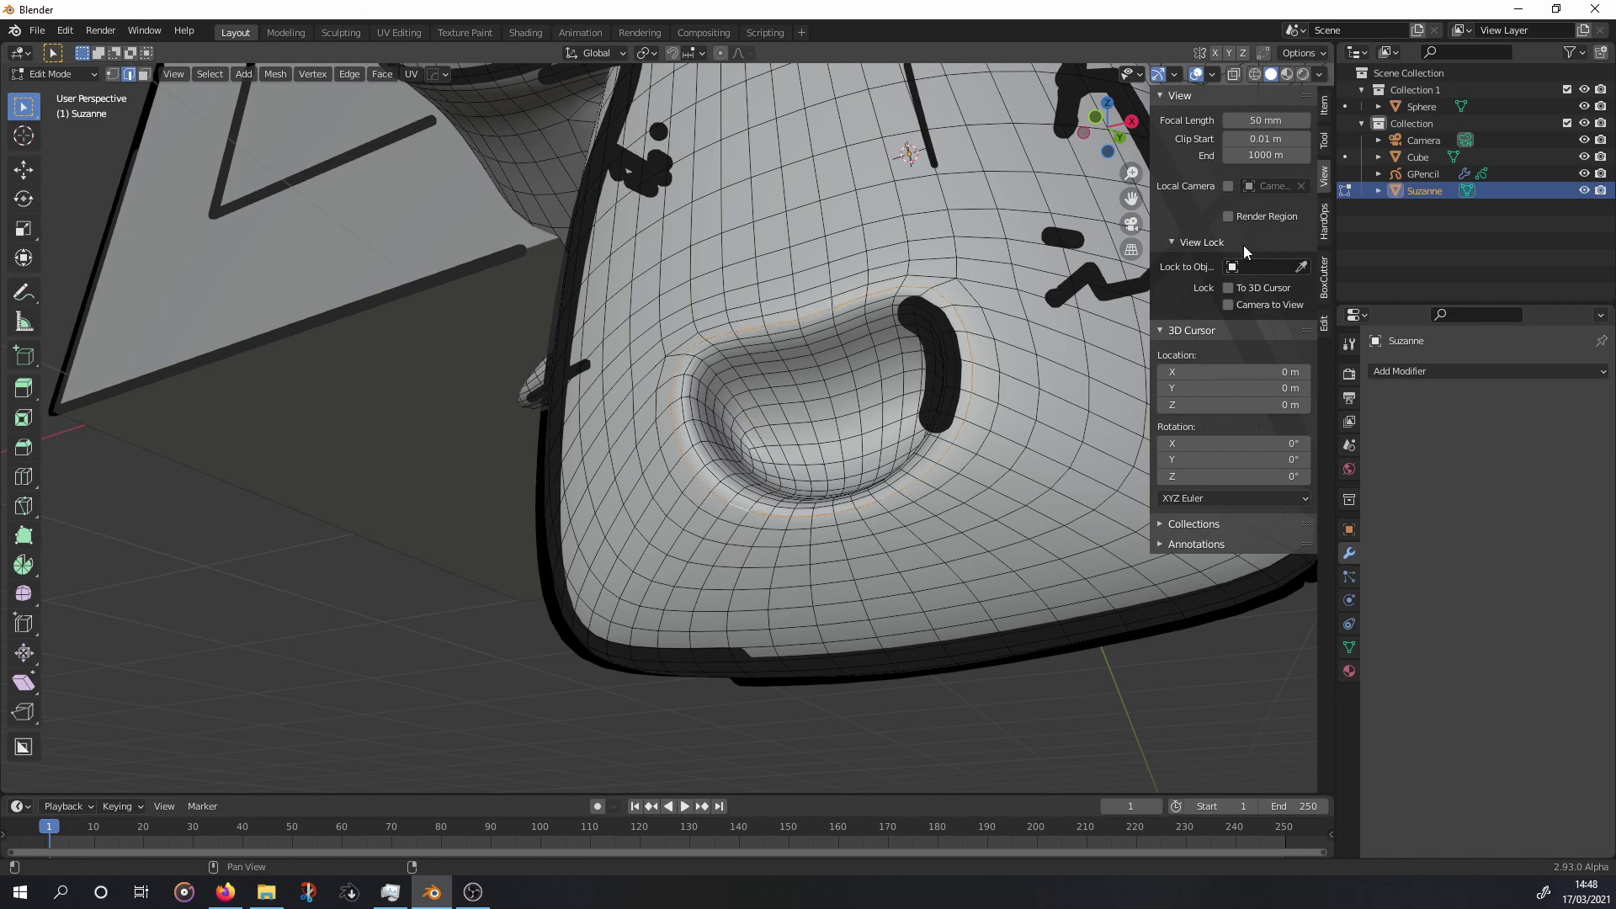
# Mark the mouth loop sharp and enable Edge Marks in the Line Art modifier.
pyautogui.rightClick(760, 431)
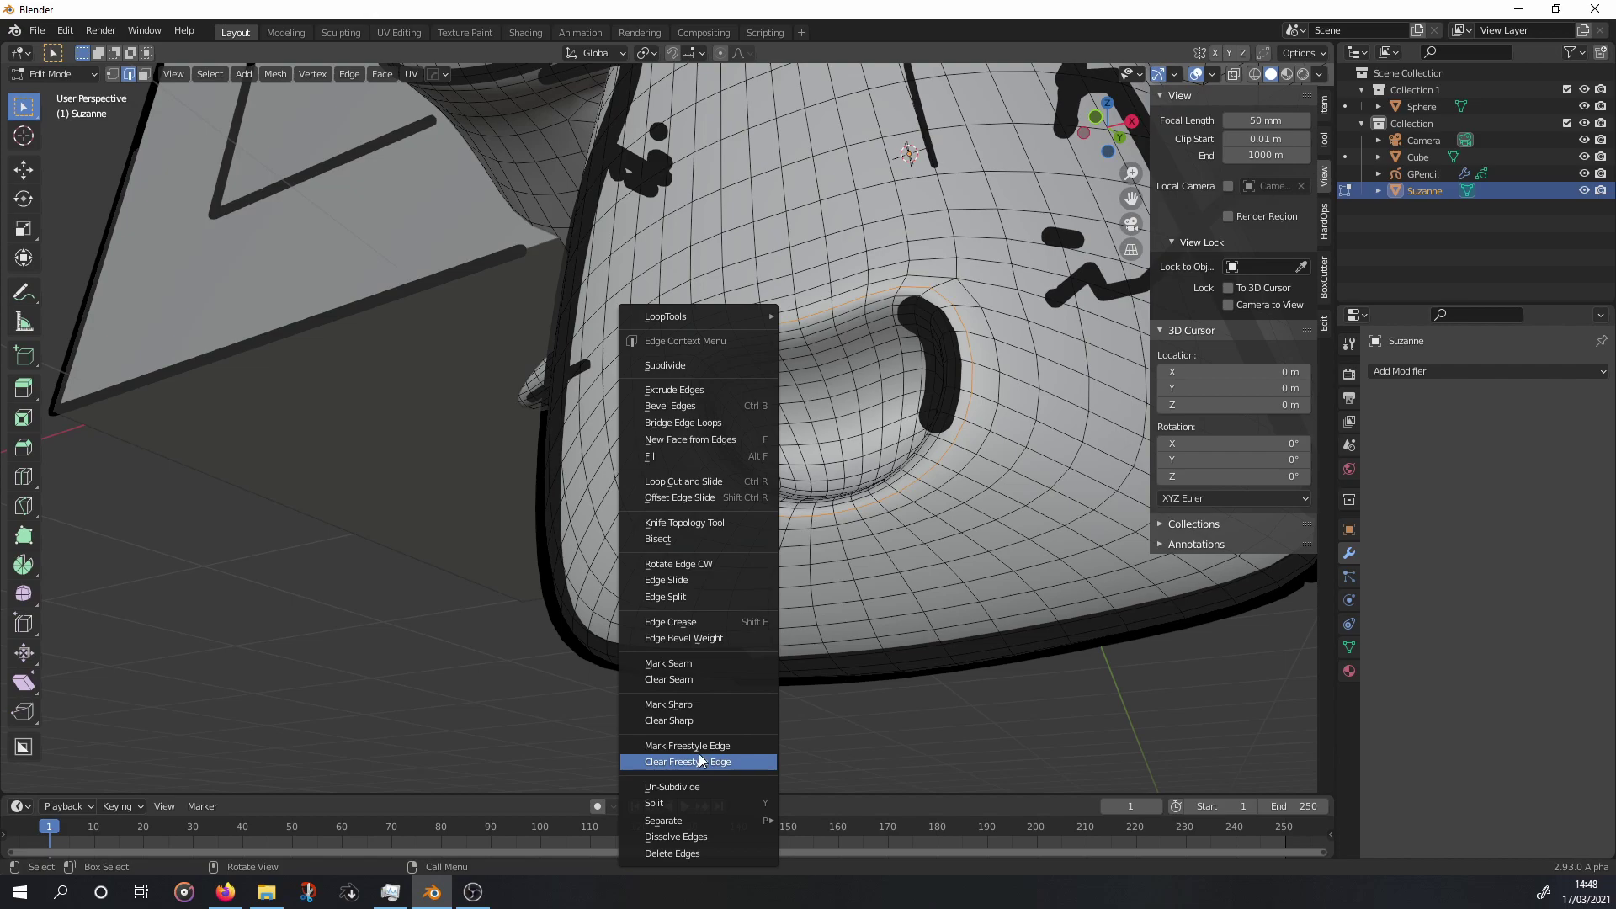
pyautogui.click(700, 704)
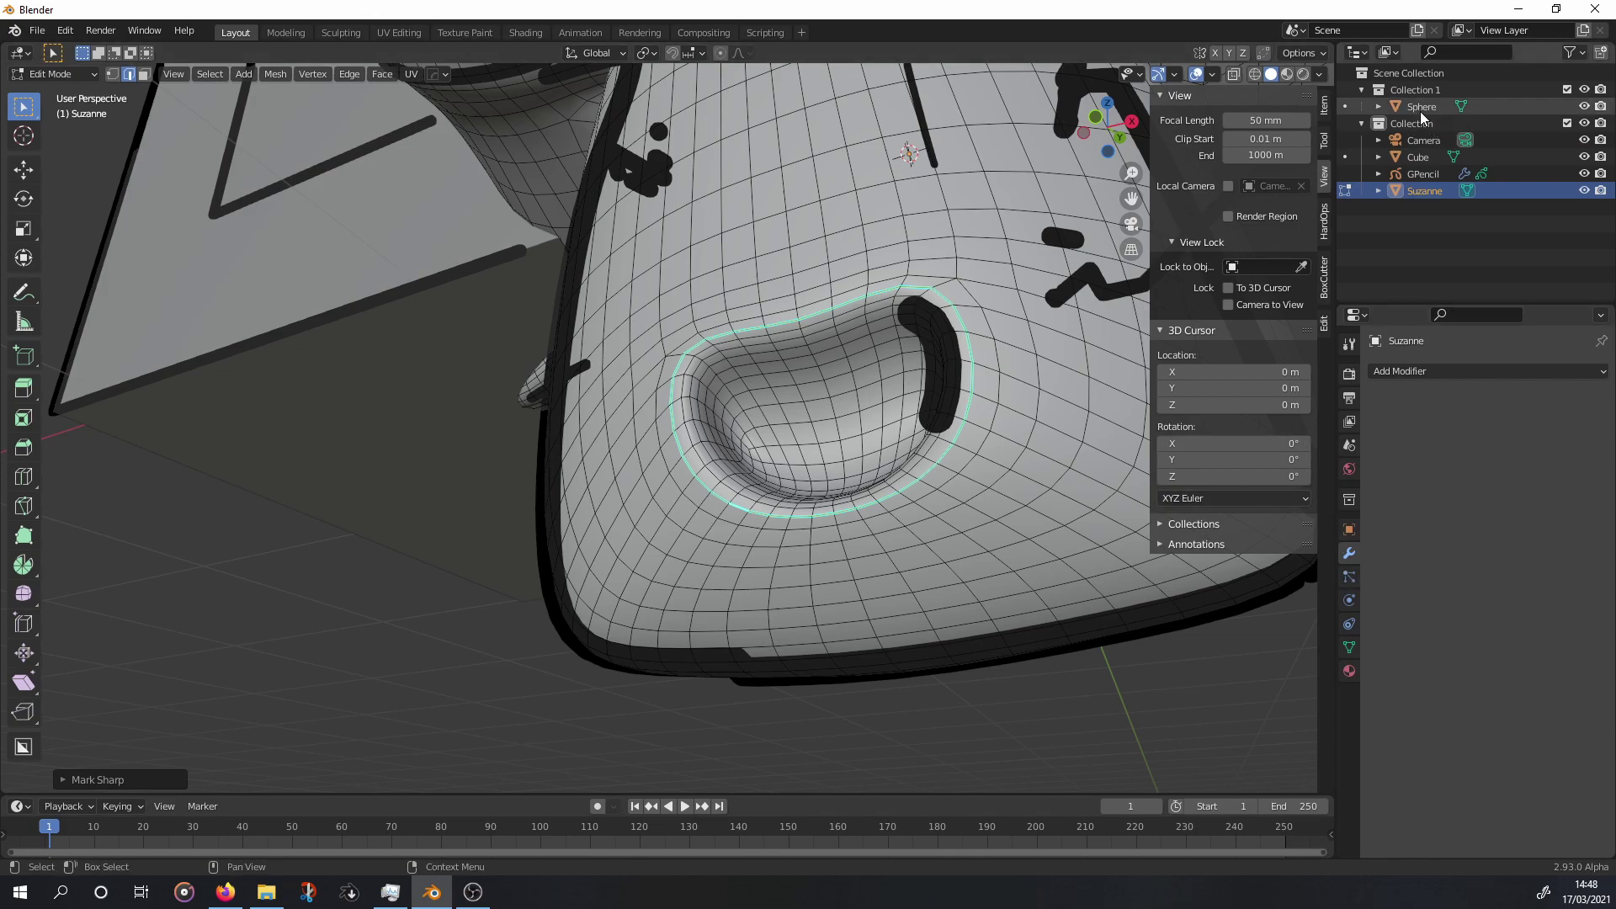
pyautogui.click(1417, 172)
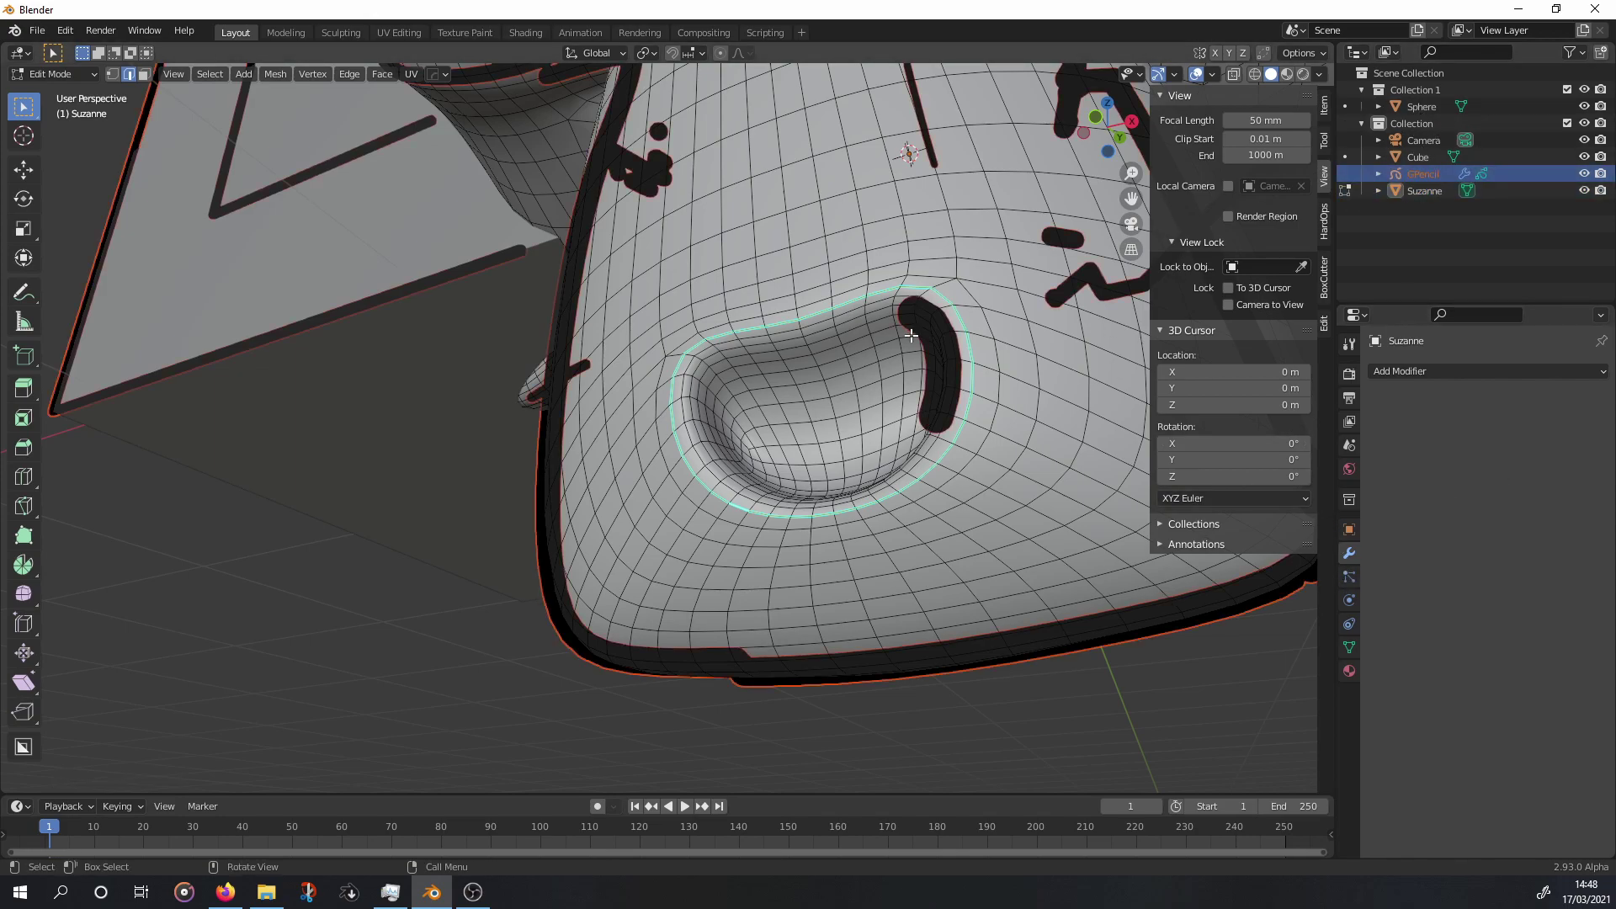
pyautogui.press('Tab')
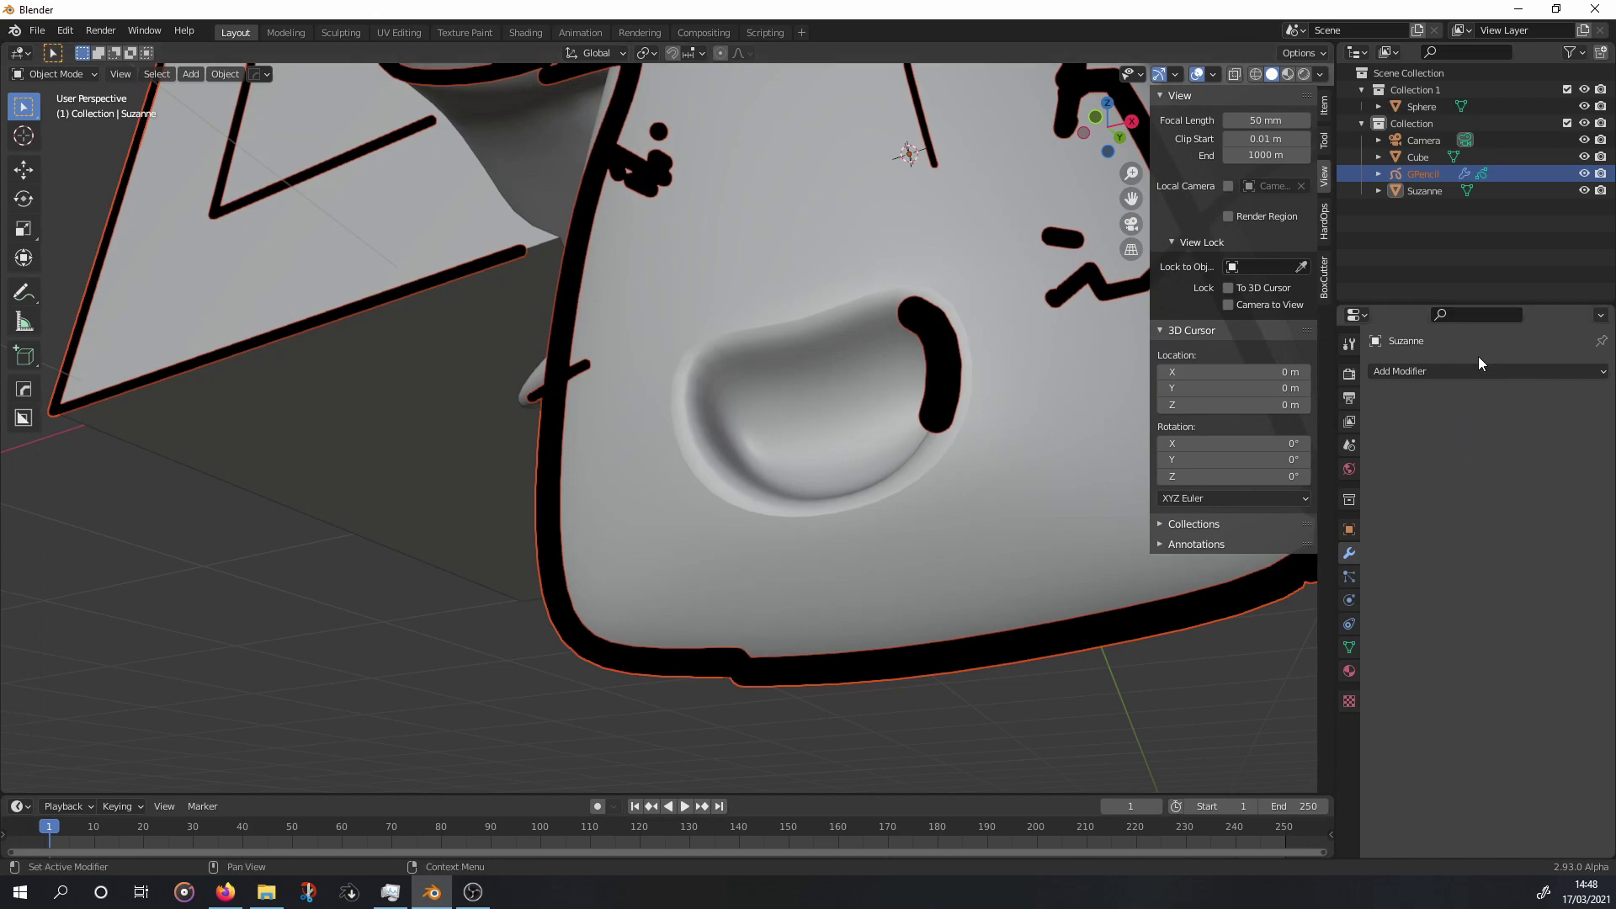
pyautogui.click(1417, 174)
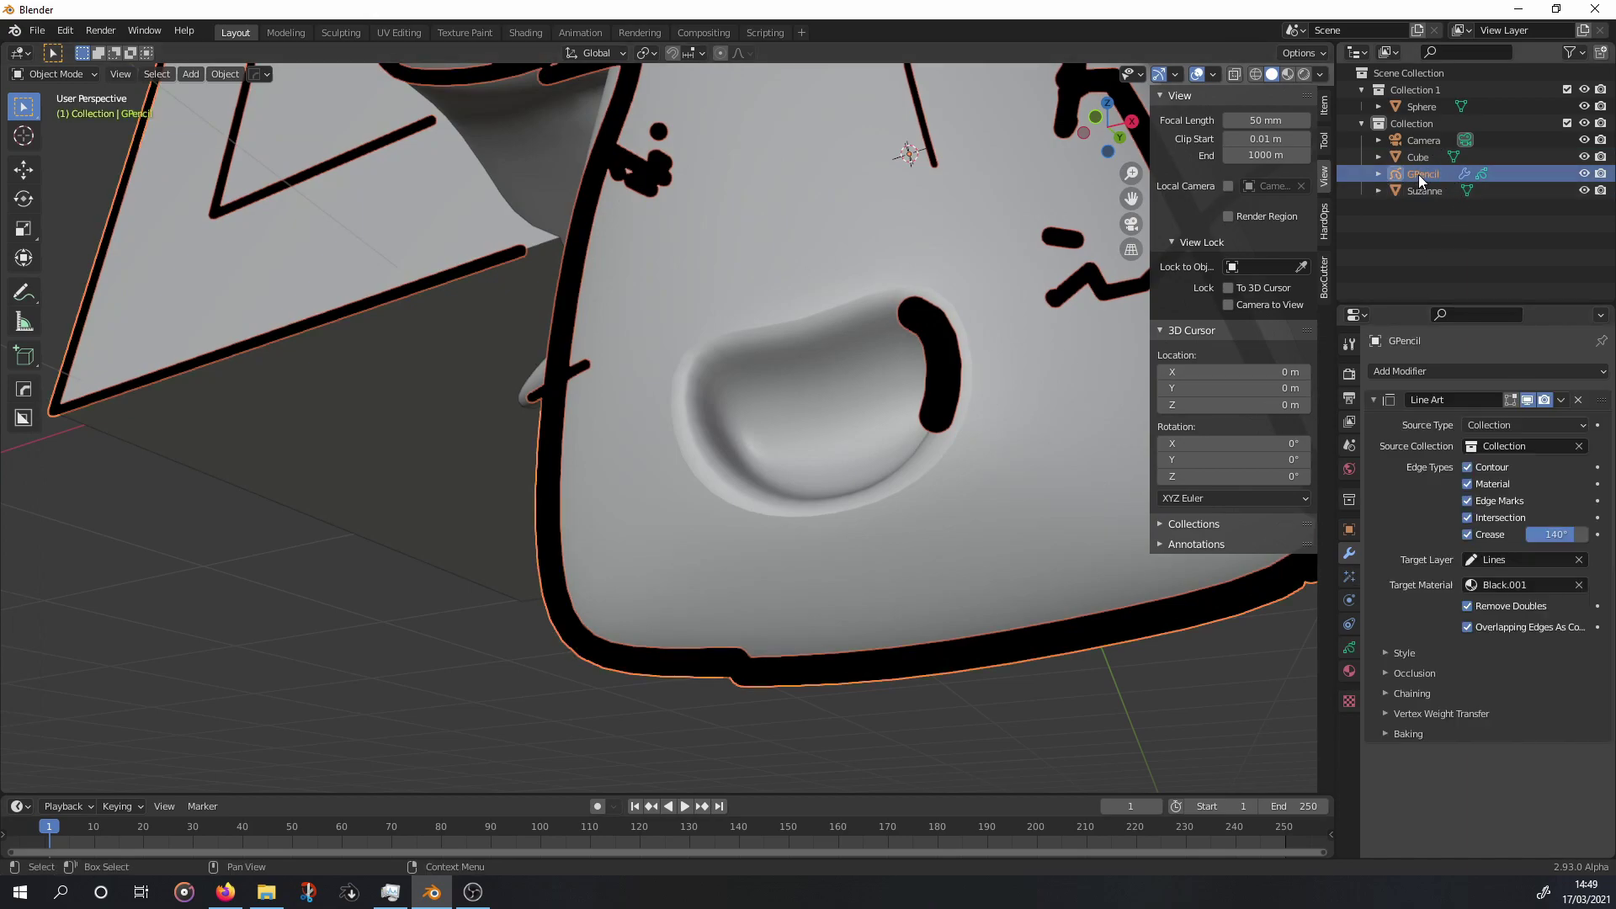
pyautogui.click(1468, 501)
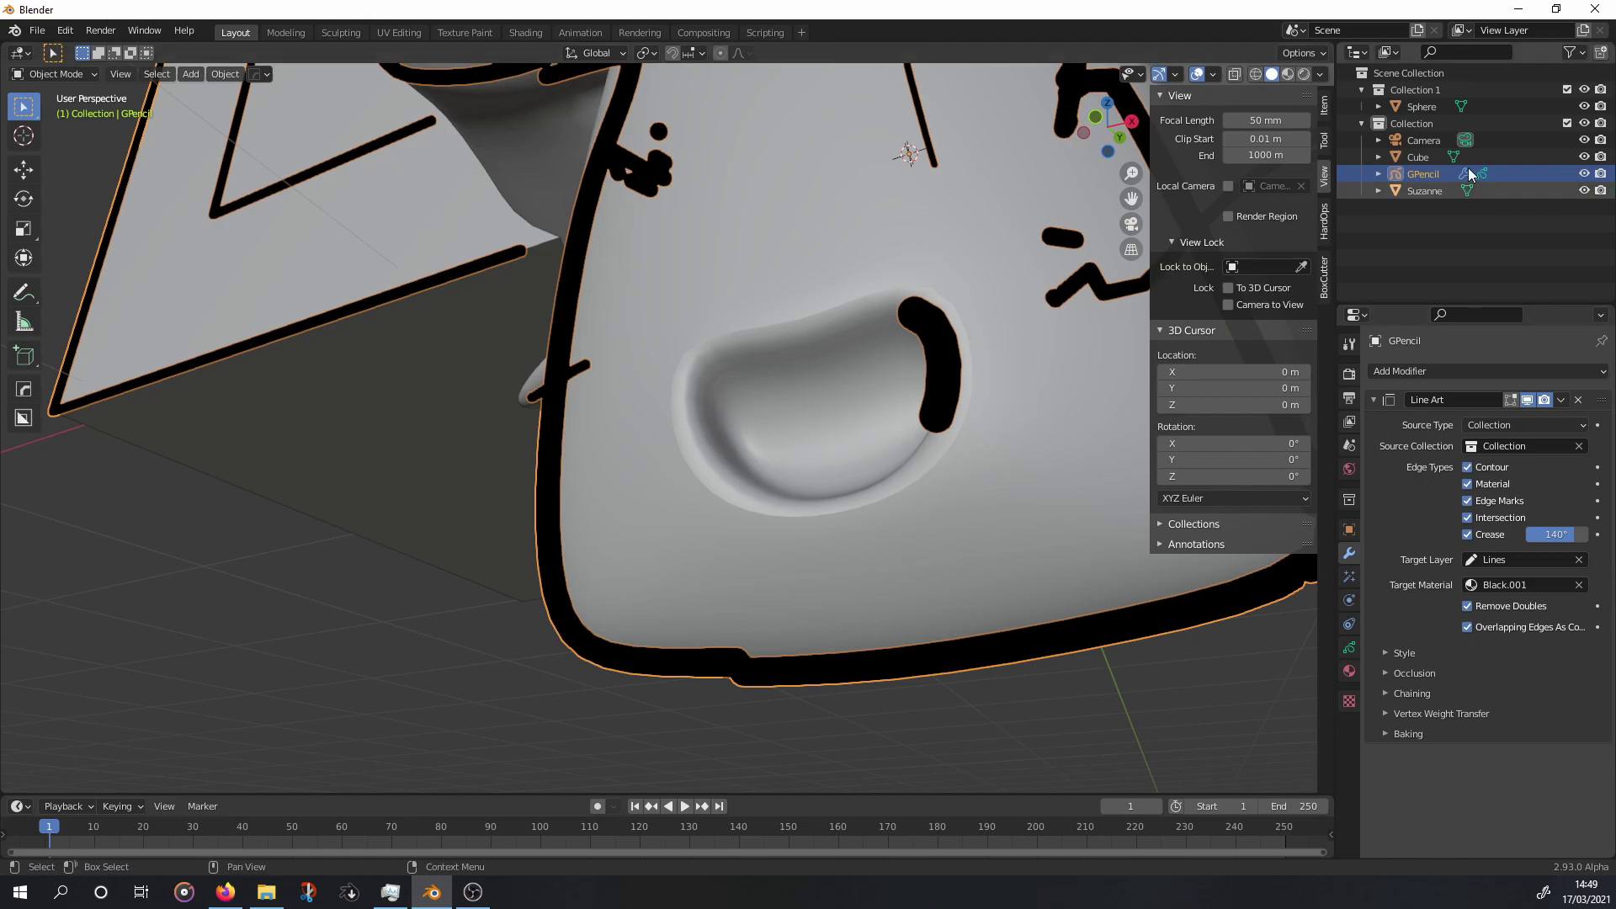
# Back in Suzanne's Edit Mode, clear sharp marks from the whole mesh.
pyautogui.click(1422, 191)
pyautogui.press('Tab')
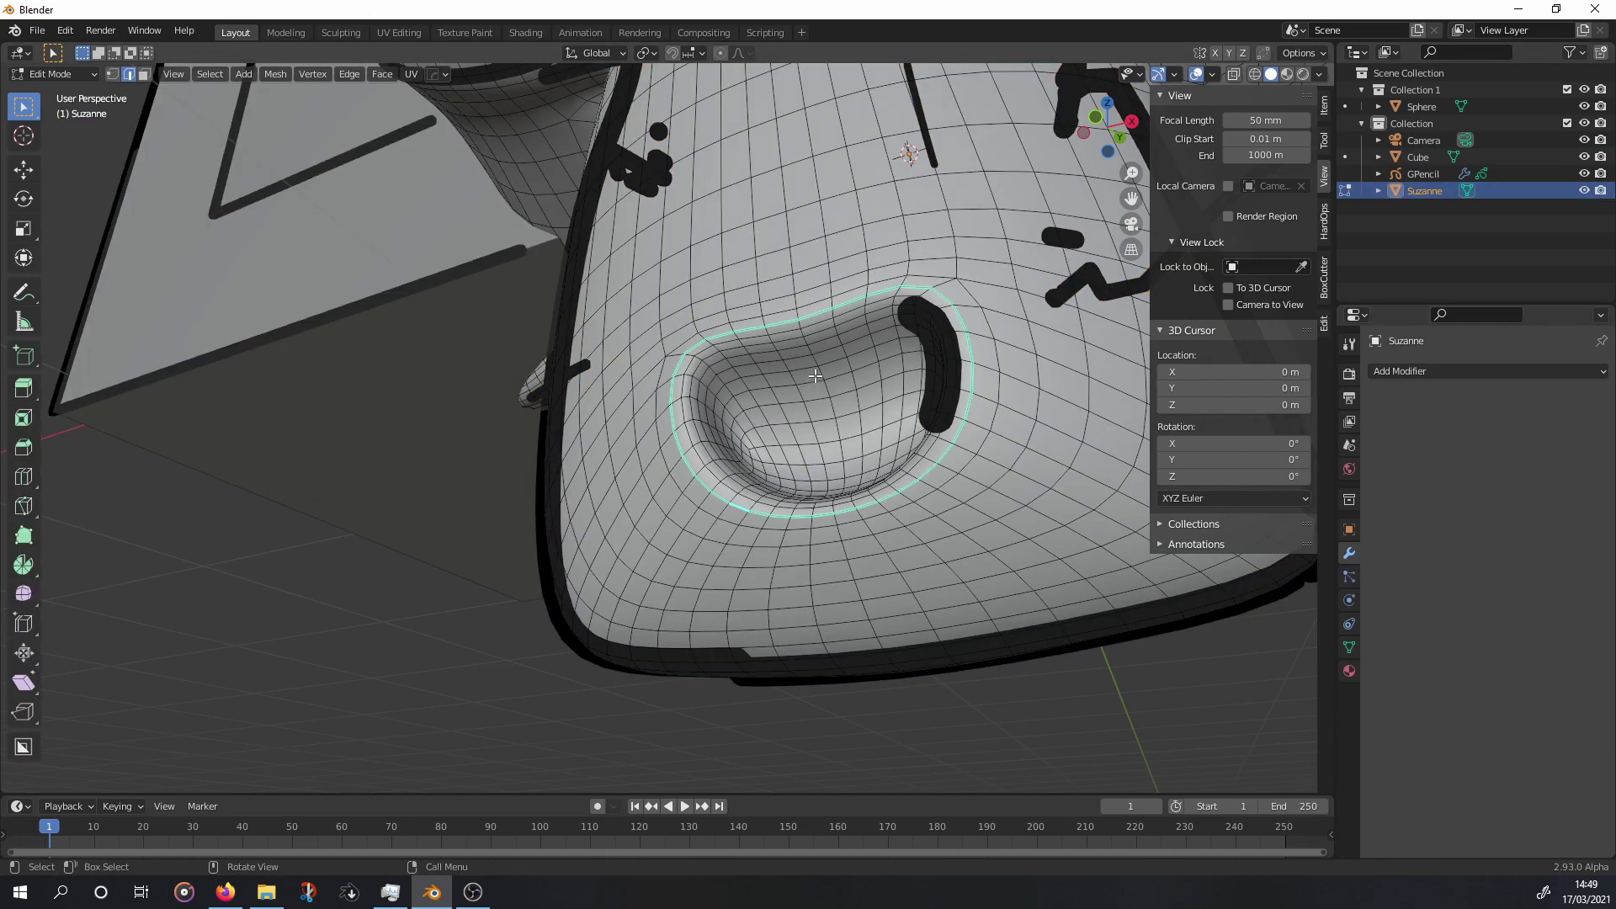
pyautogui.rightClick(800, 345)
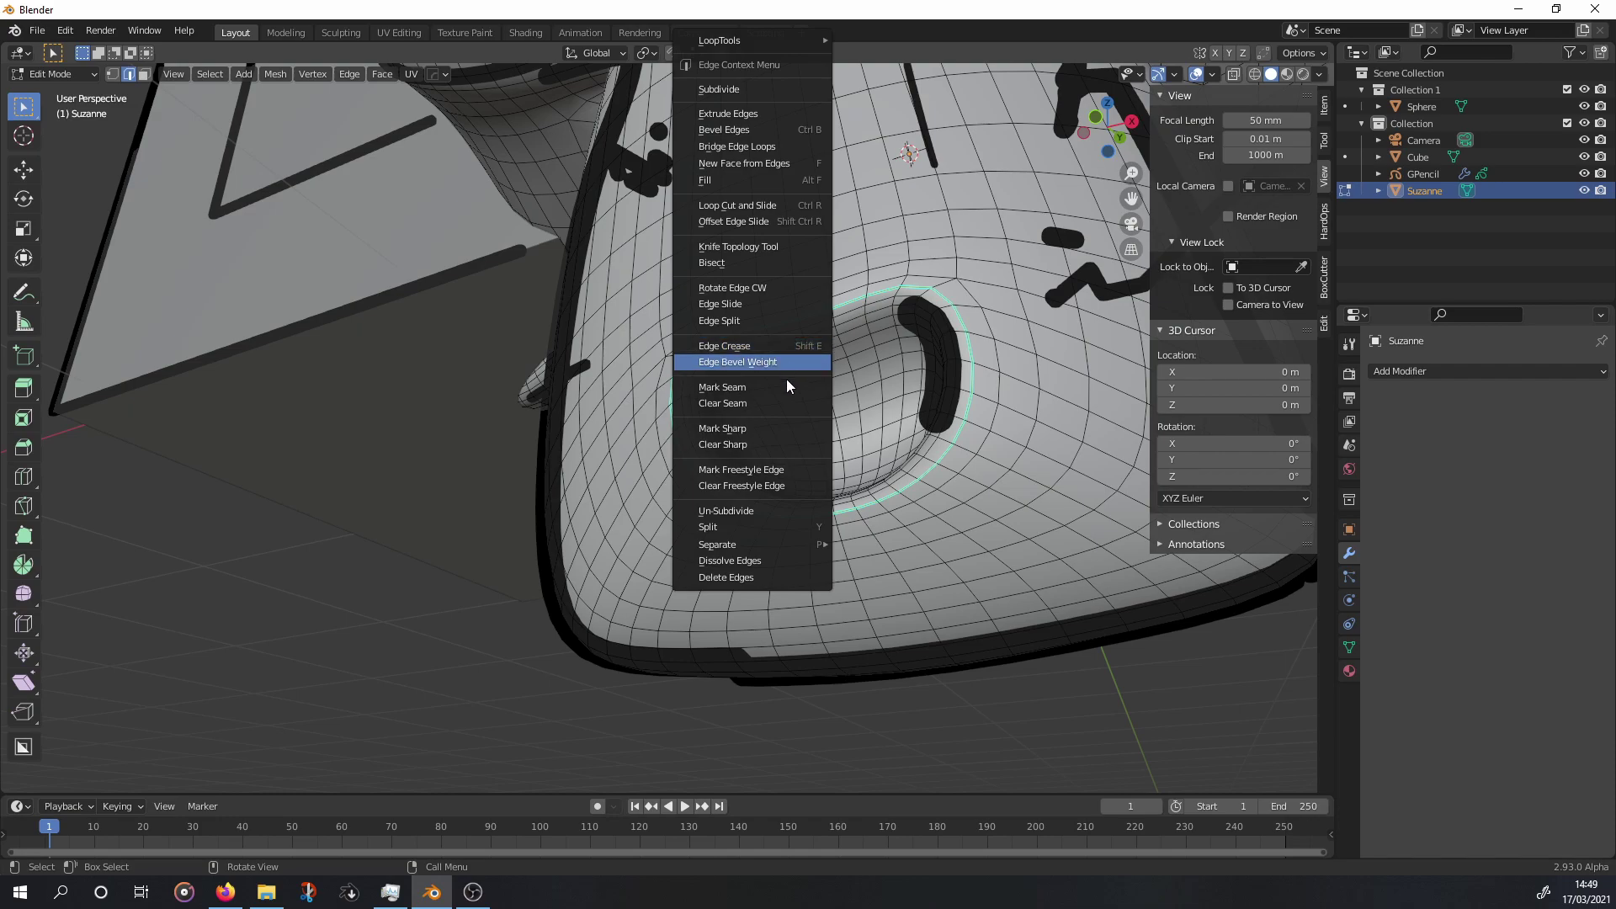
pyautogui.click(761, 406)
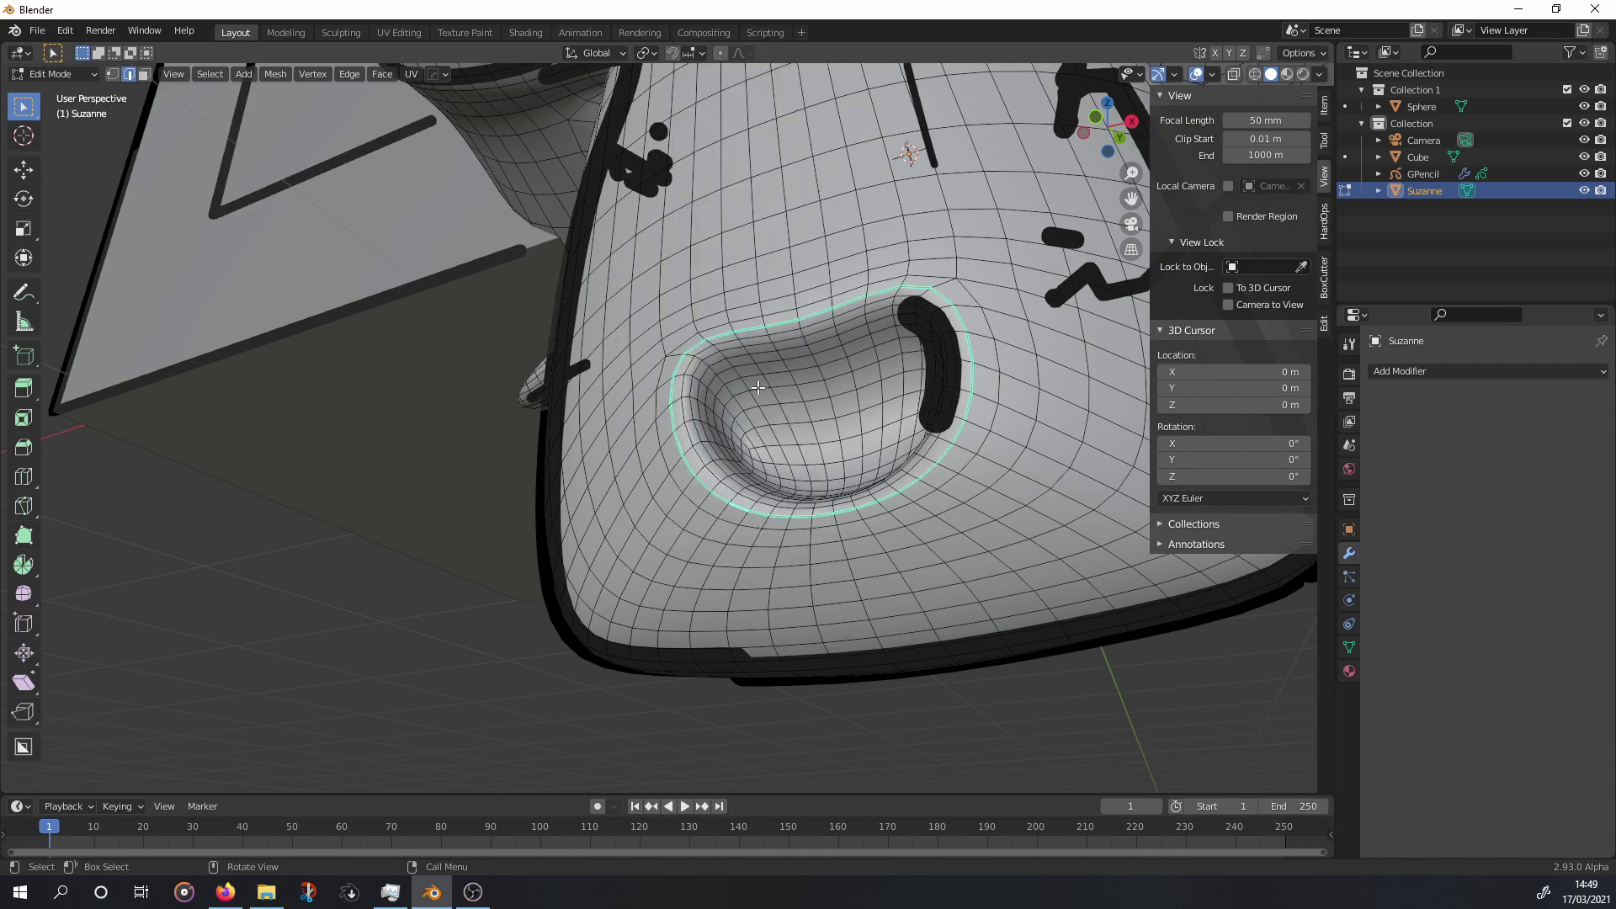
pyautogui.press('a')
pyautogui.rightClick(775, 328)
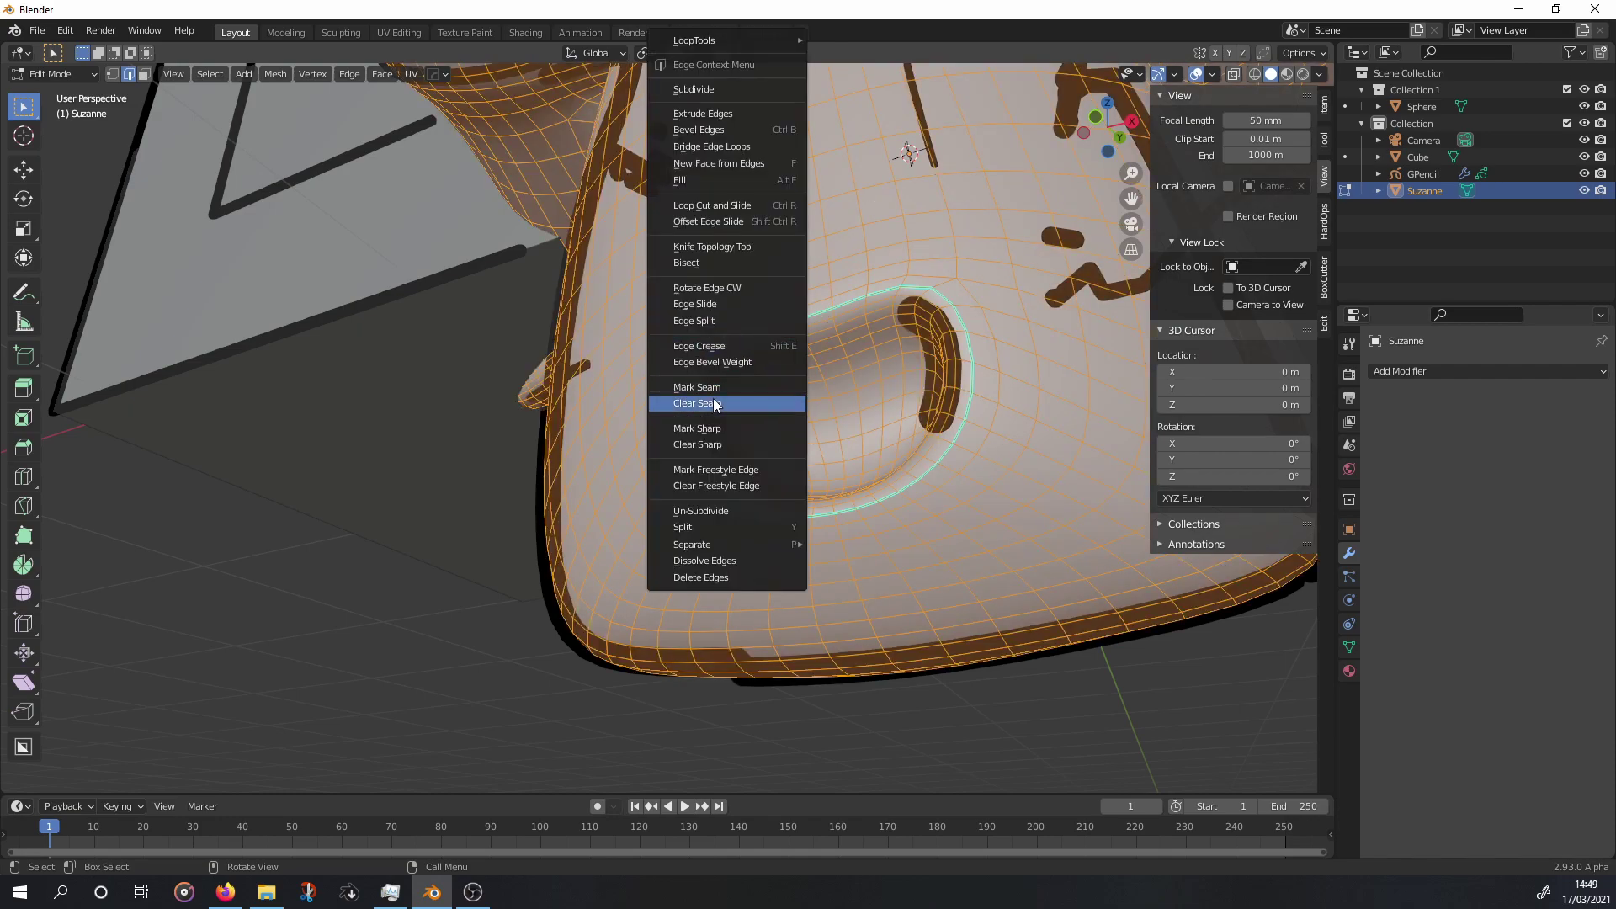
pyautogui.click(702, 429)
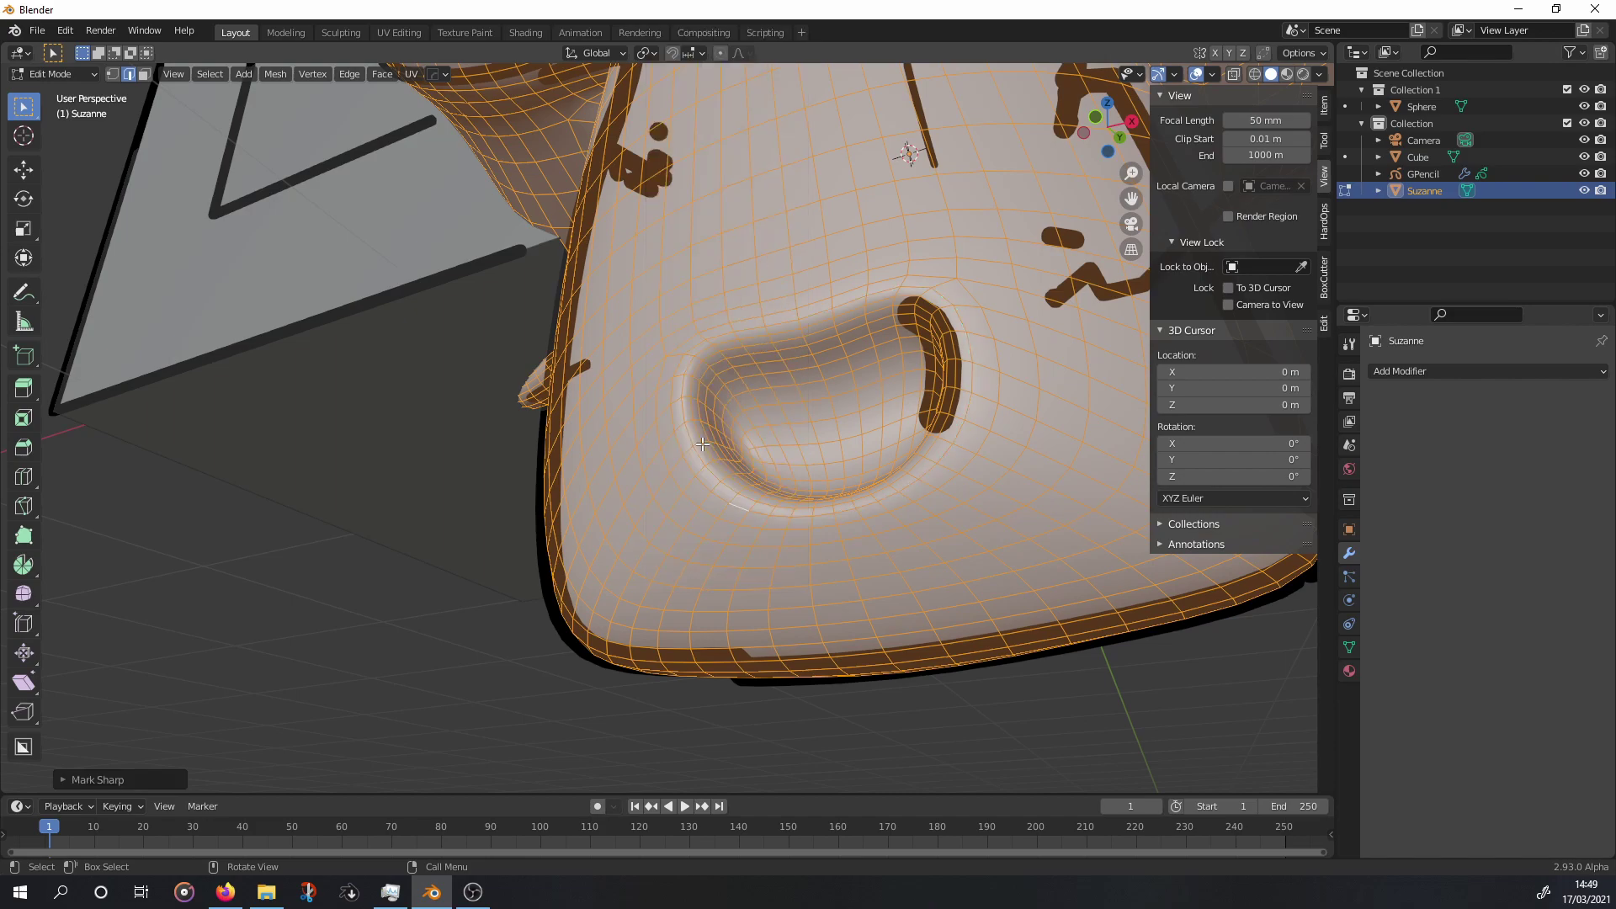
# Mark the mouth-hole edge loop as a Freestyle edge and view it through the camera.
pyautogui.keyDown('alt'); pyautogui.click(767, 324); pyautogui.keyUp('alt')
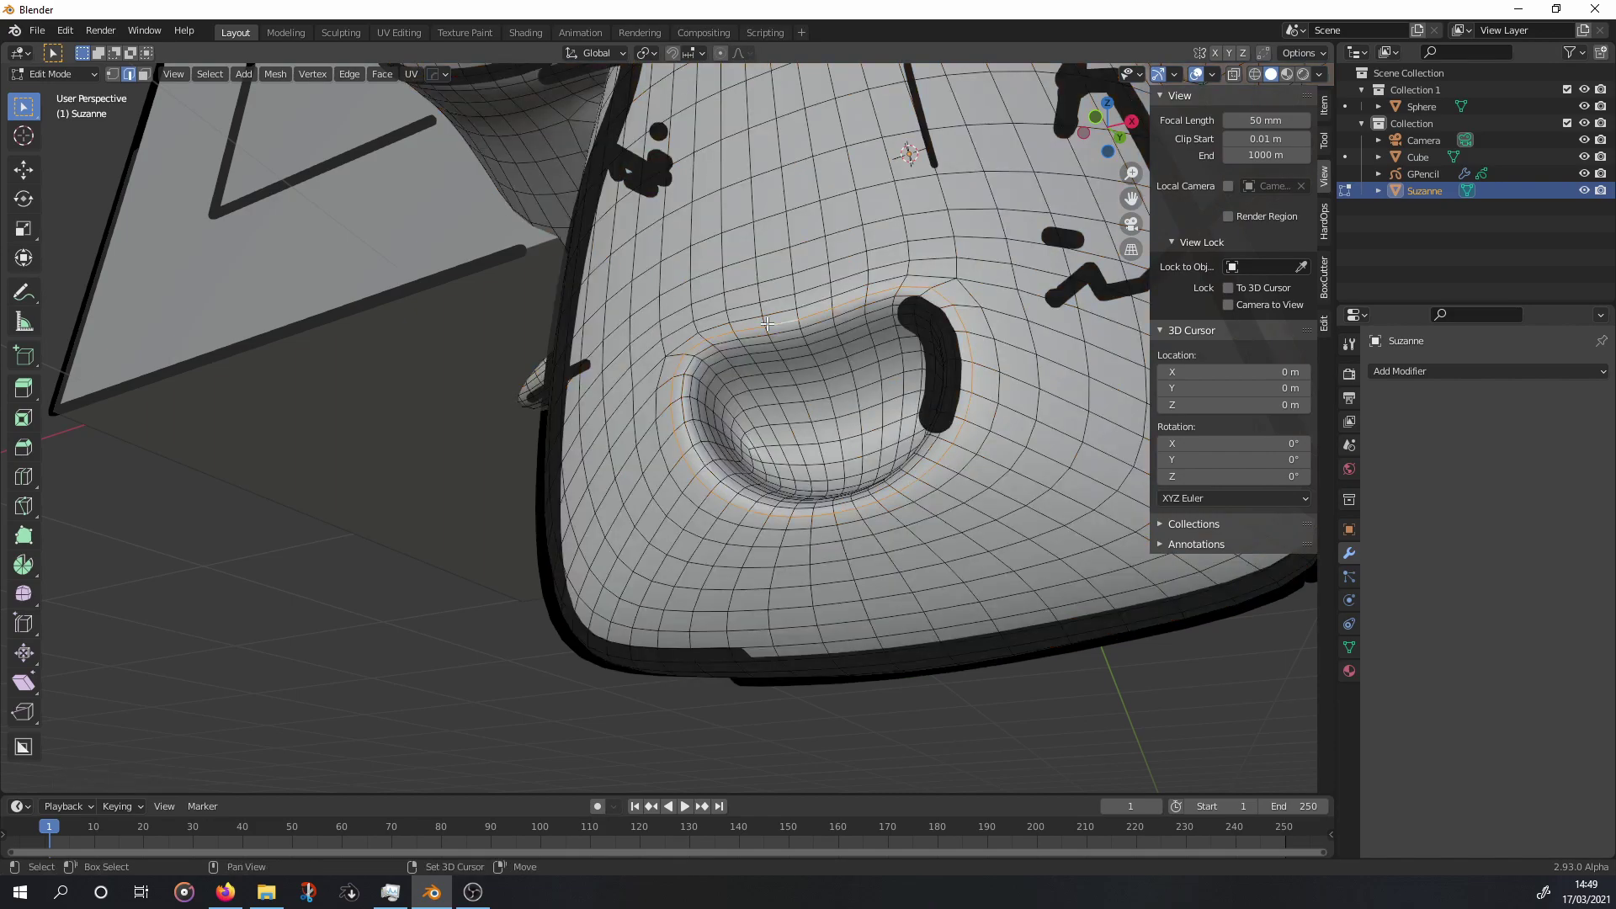
pyautogui.rightClick(767, 323)
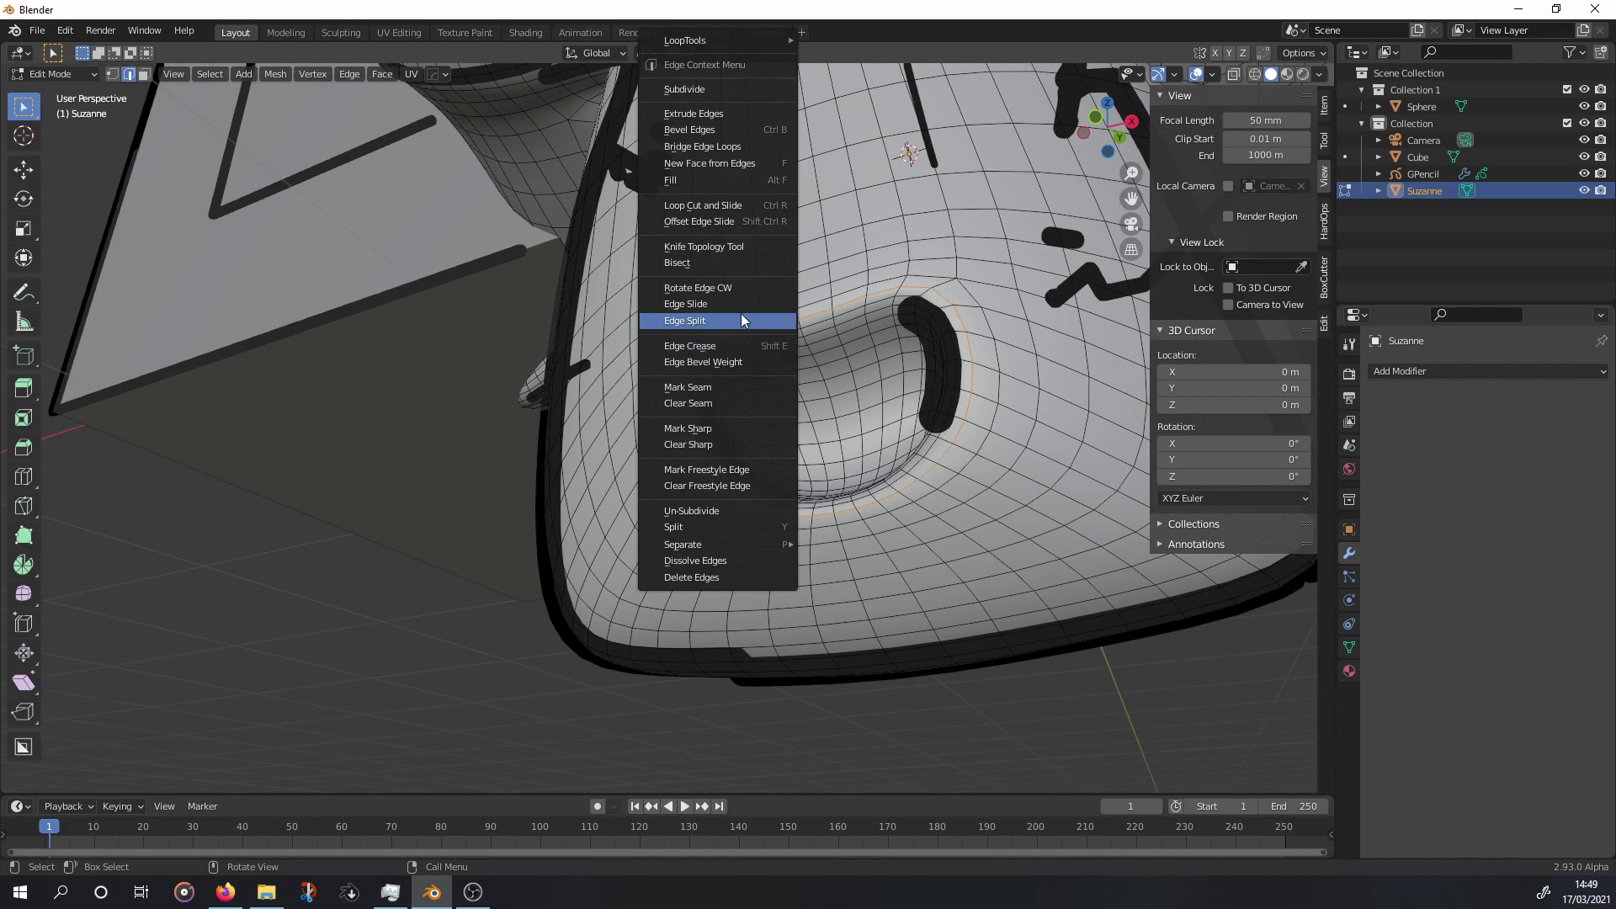
pyautogui.click(730, 469)
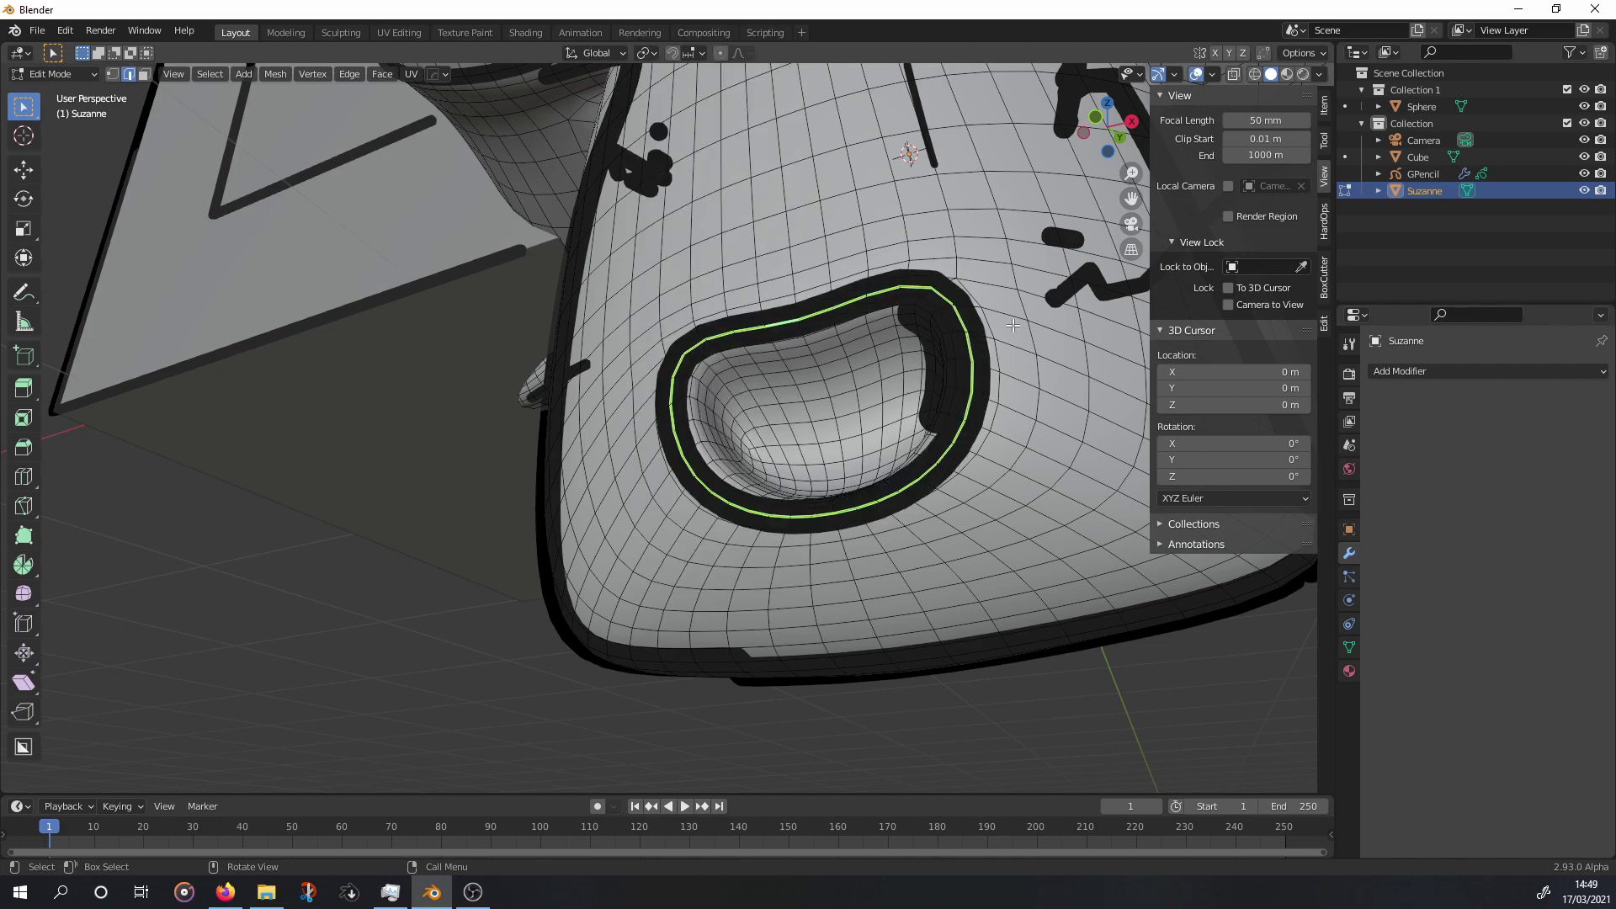
pyautogui.press('Tab')
pyautogui.scroll(3, 969, 392)
pyautogui.scroll(1, 964, 388)
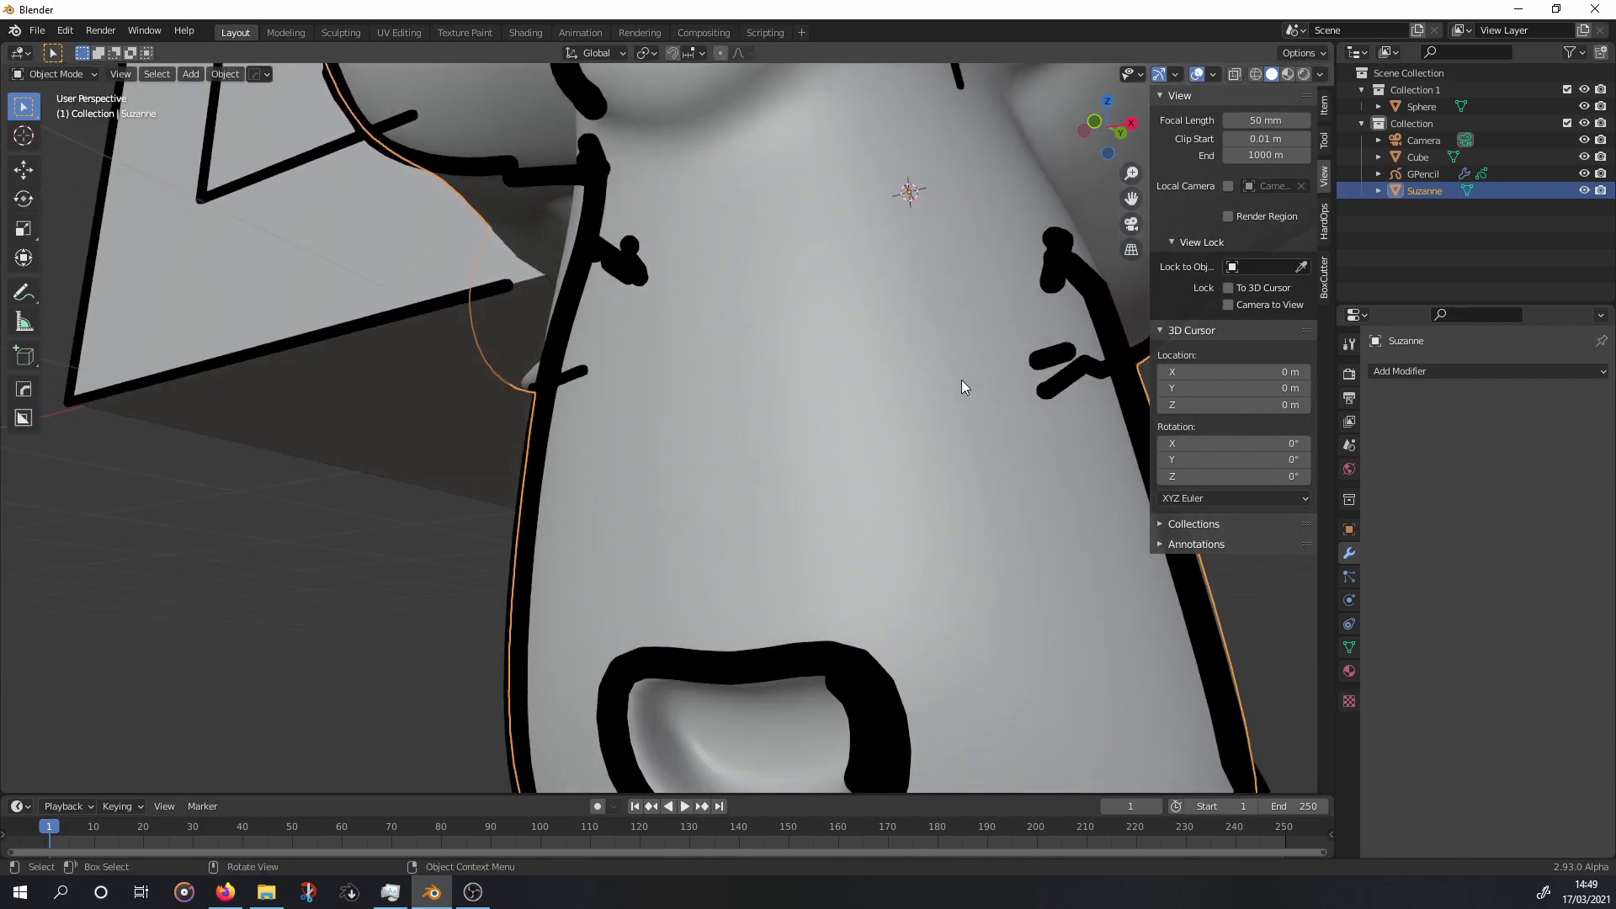
pyautogui.scroll(-5, 961, 381)
pyautogui.press('KP_0')
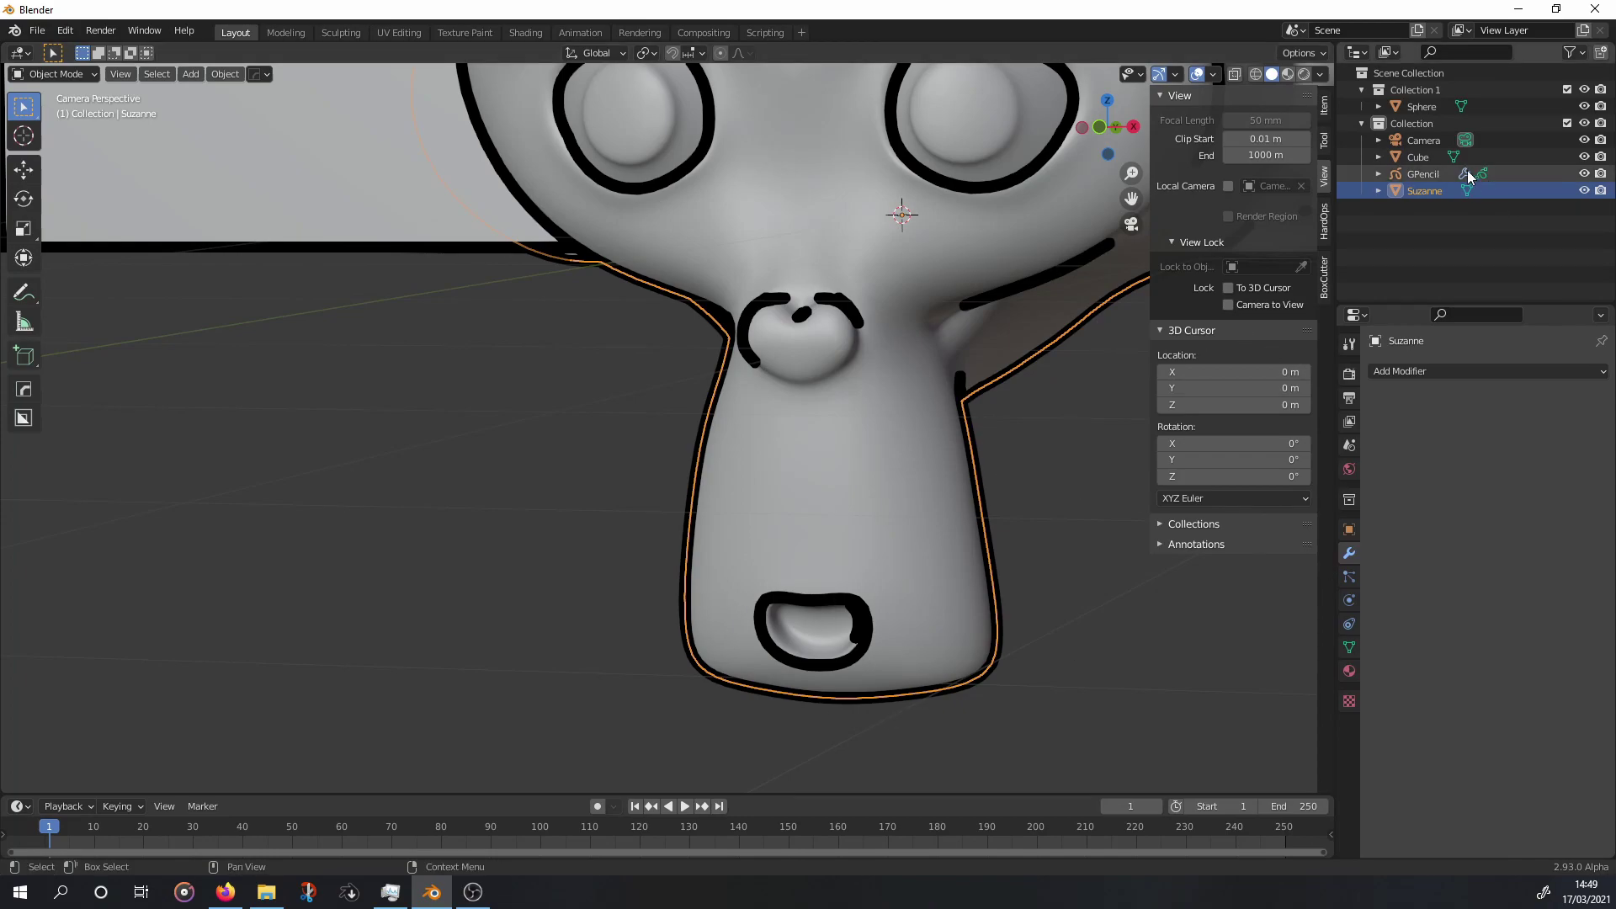
pyautogui.click(1436, 169)
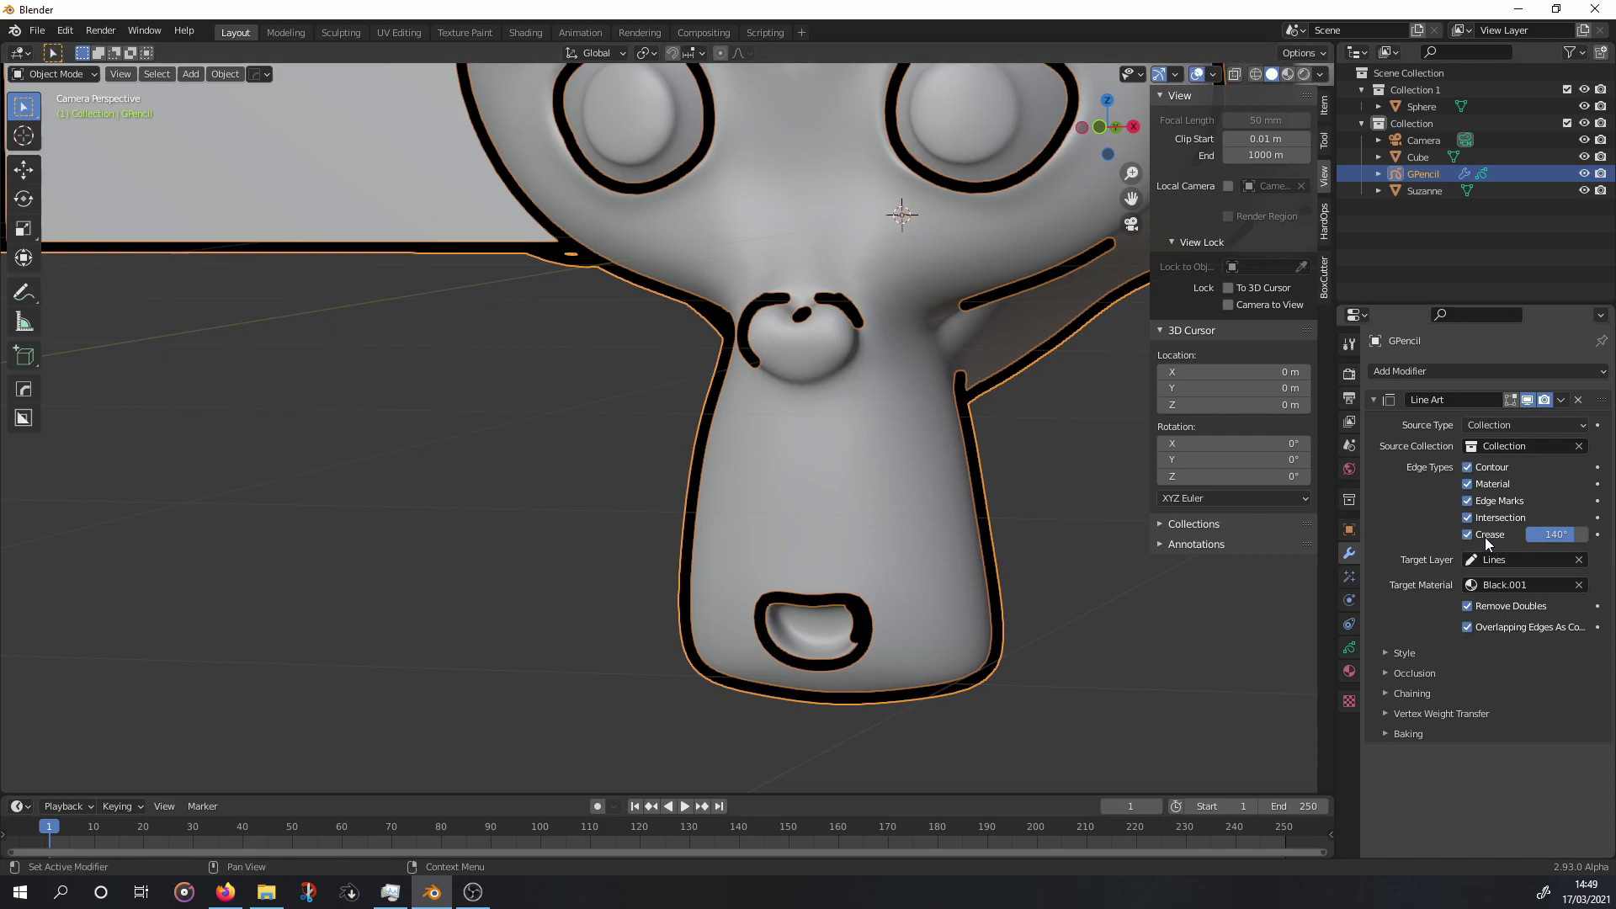
pyautogui.click(1472, 502)
pyautogui.click(1473, 502)
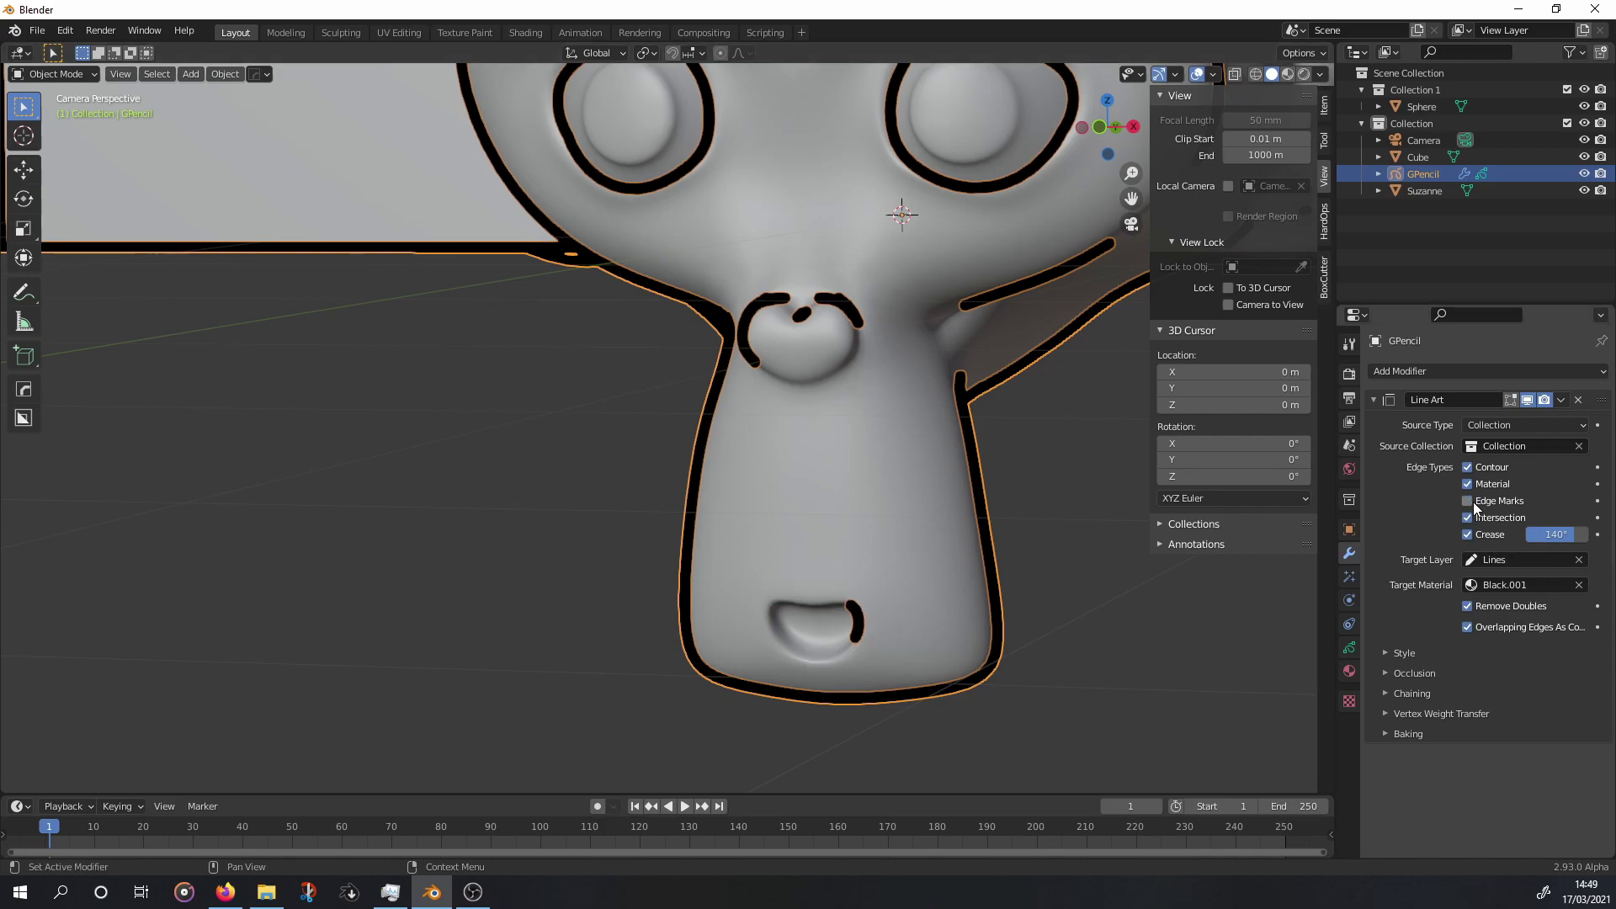
pyautogui.click(1473, 502)
pyautogui.click(1472, 502)
pyautogui.scroll(-2, 879, 438)
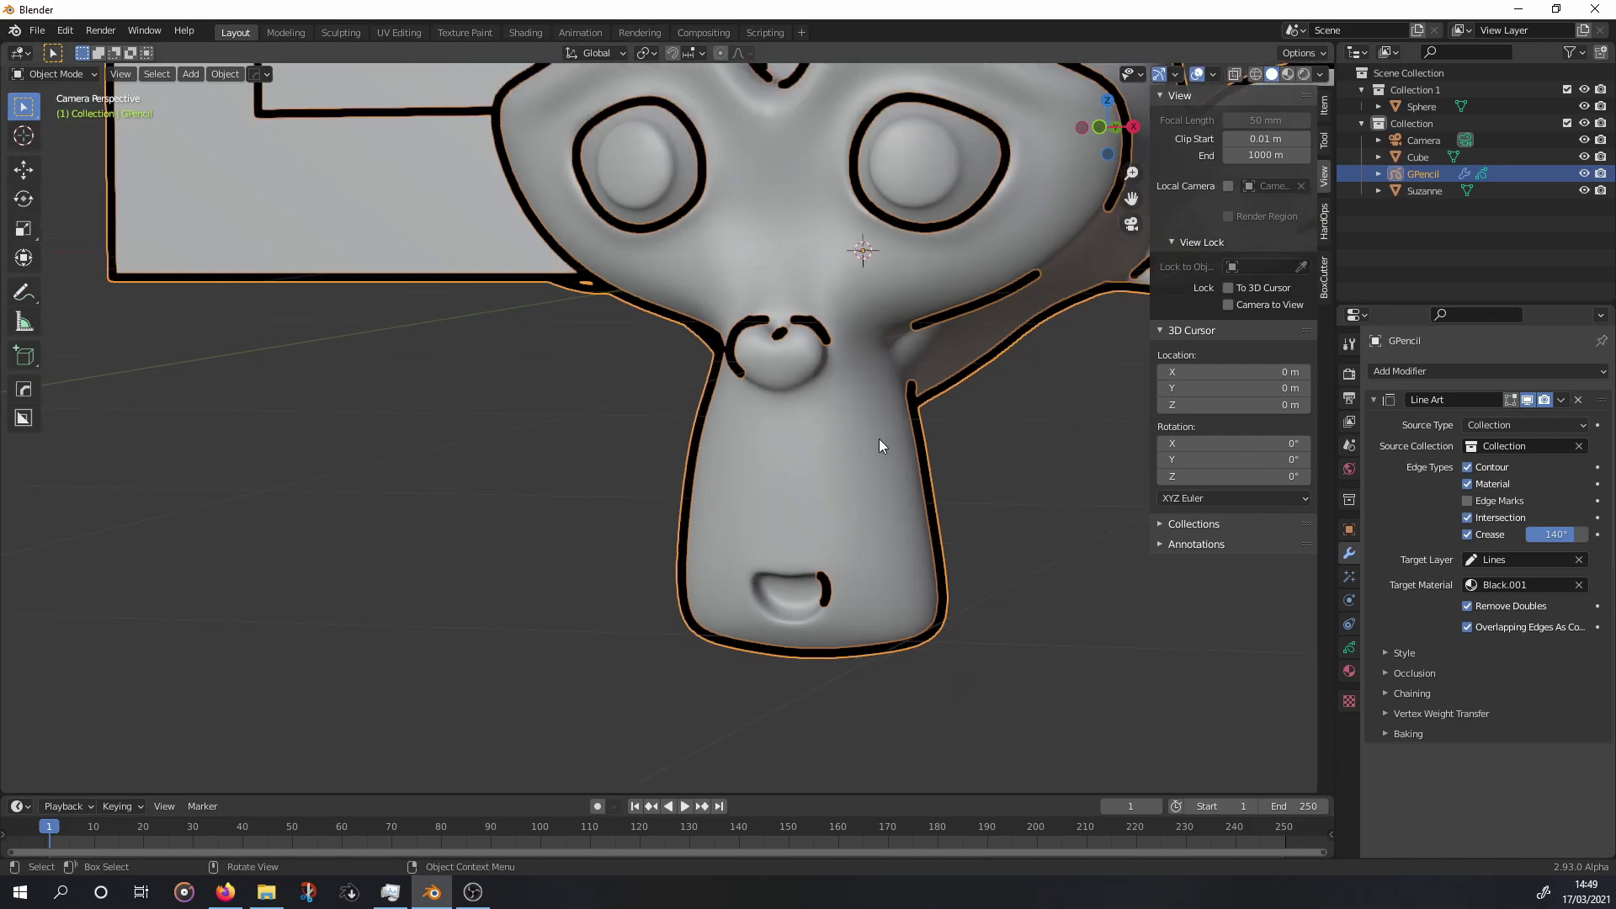
pyautogui.scroll(-5, 879, 438)
pyautogui.scroll(2, 769, 366)
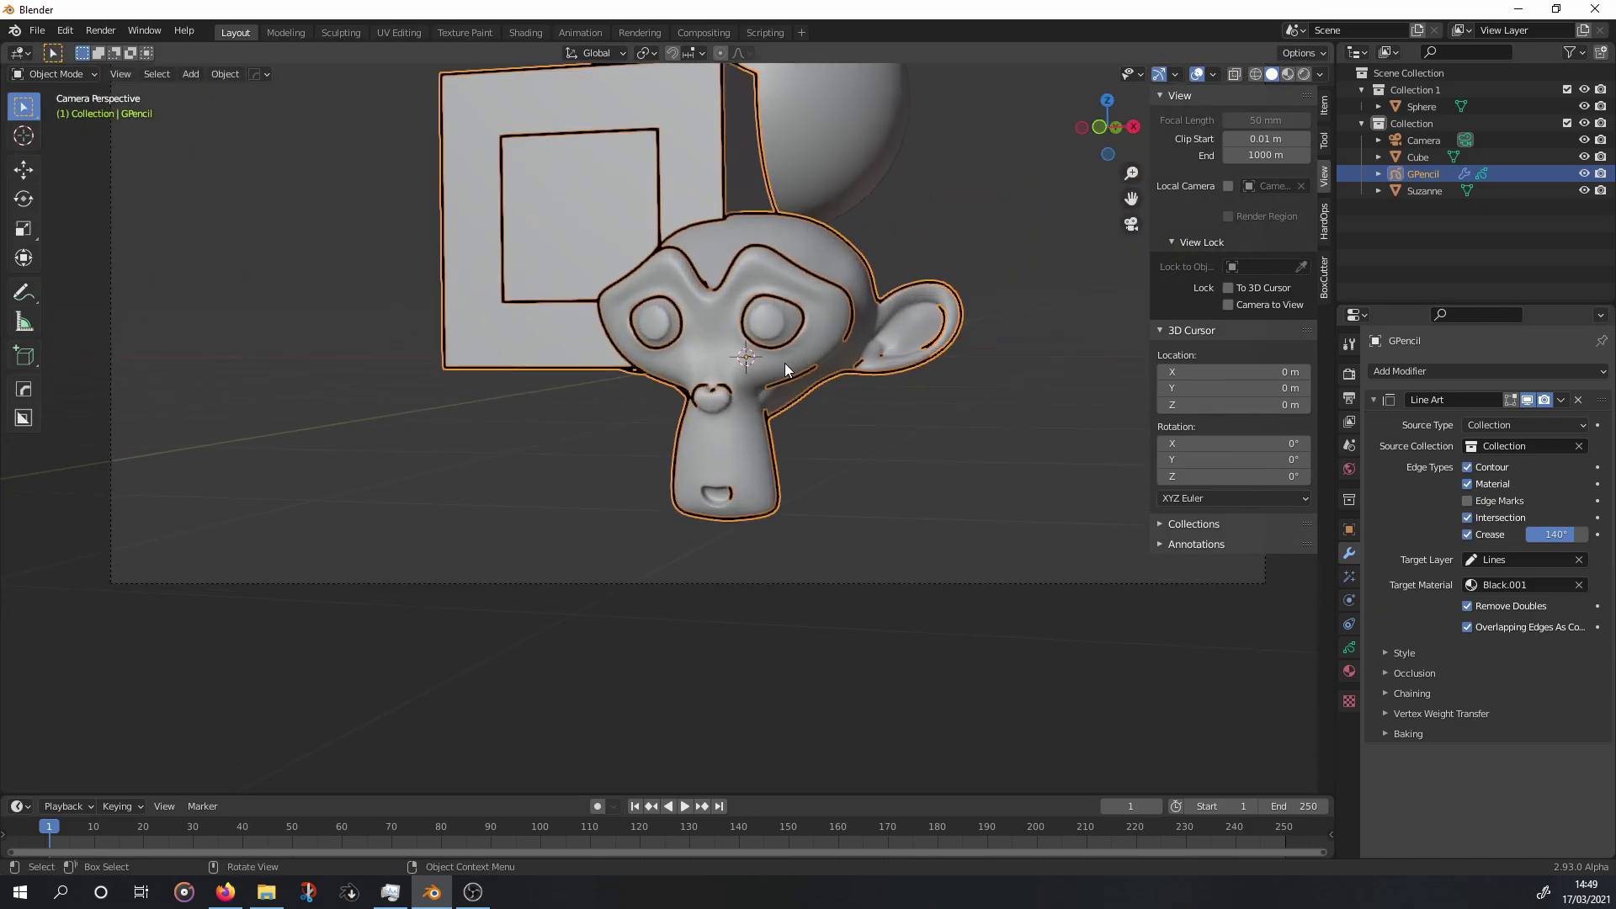
pyautogui.click(1469, 520)
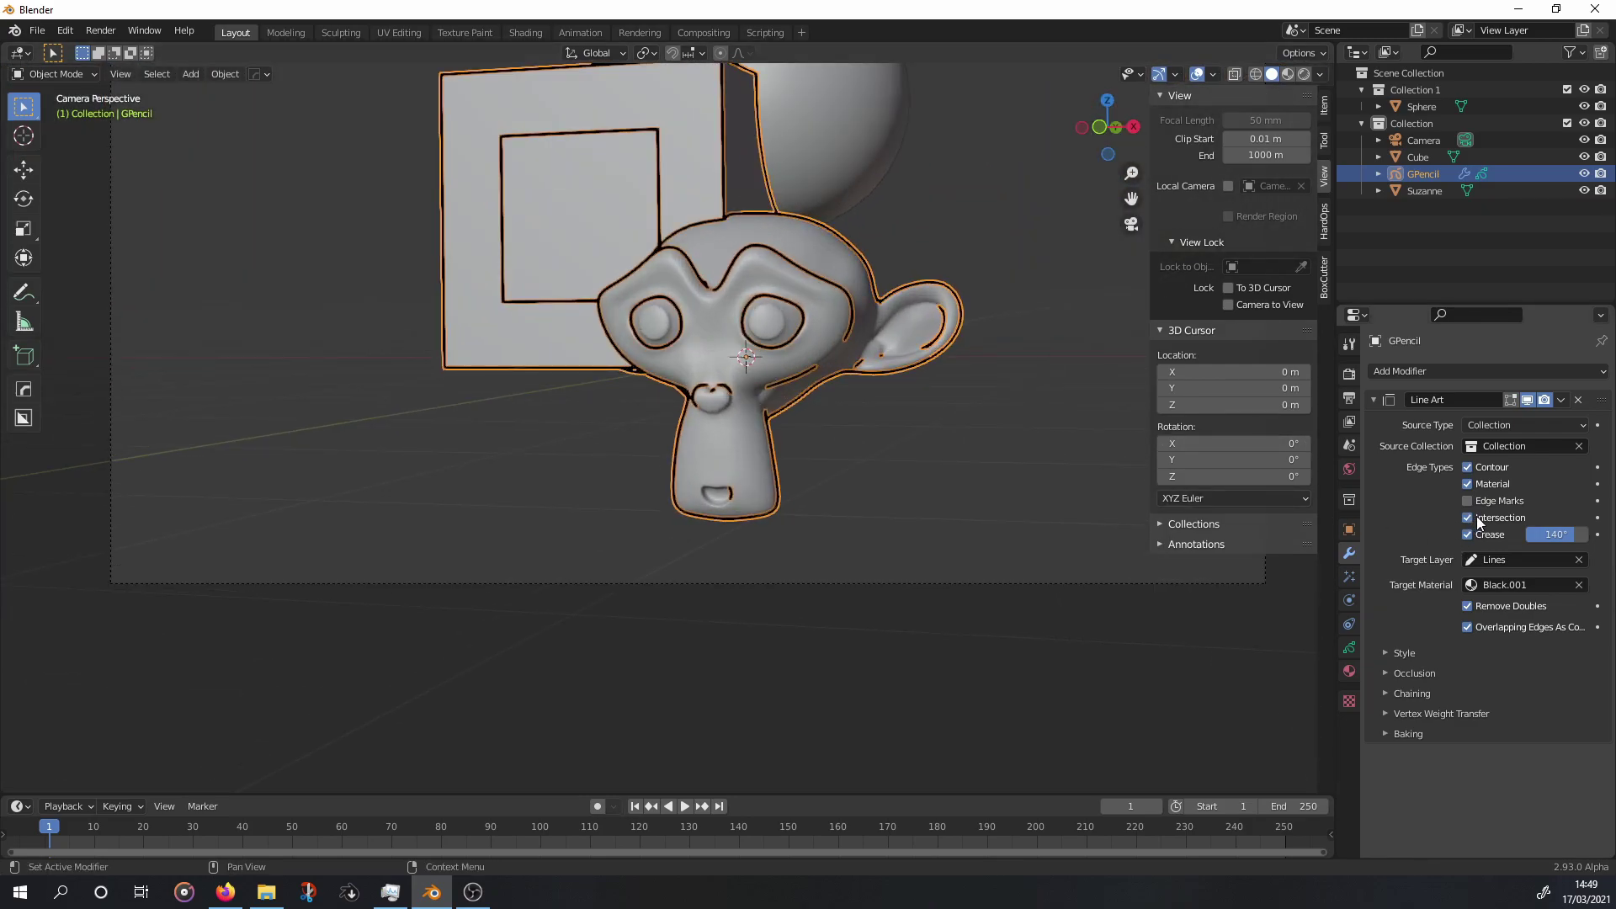
pyautogui.scroll(-2, 745, 439)
pyautogui.scroll(2, 739, 181)
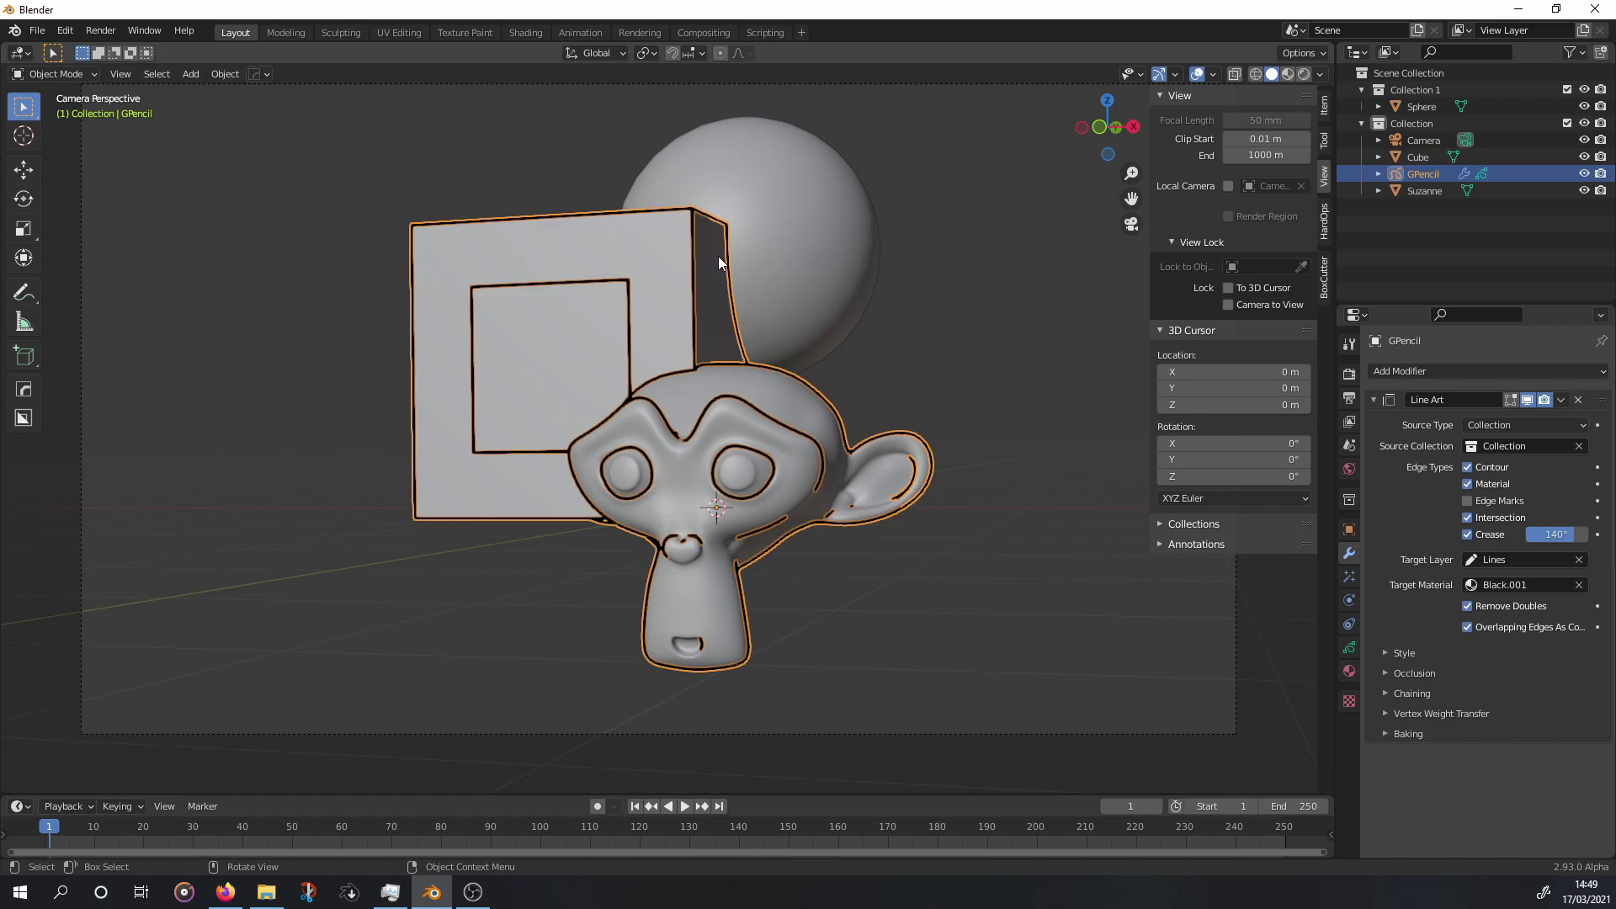
pyautogui.click(1468, 518)
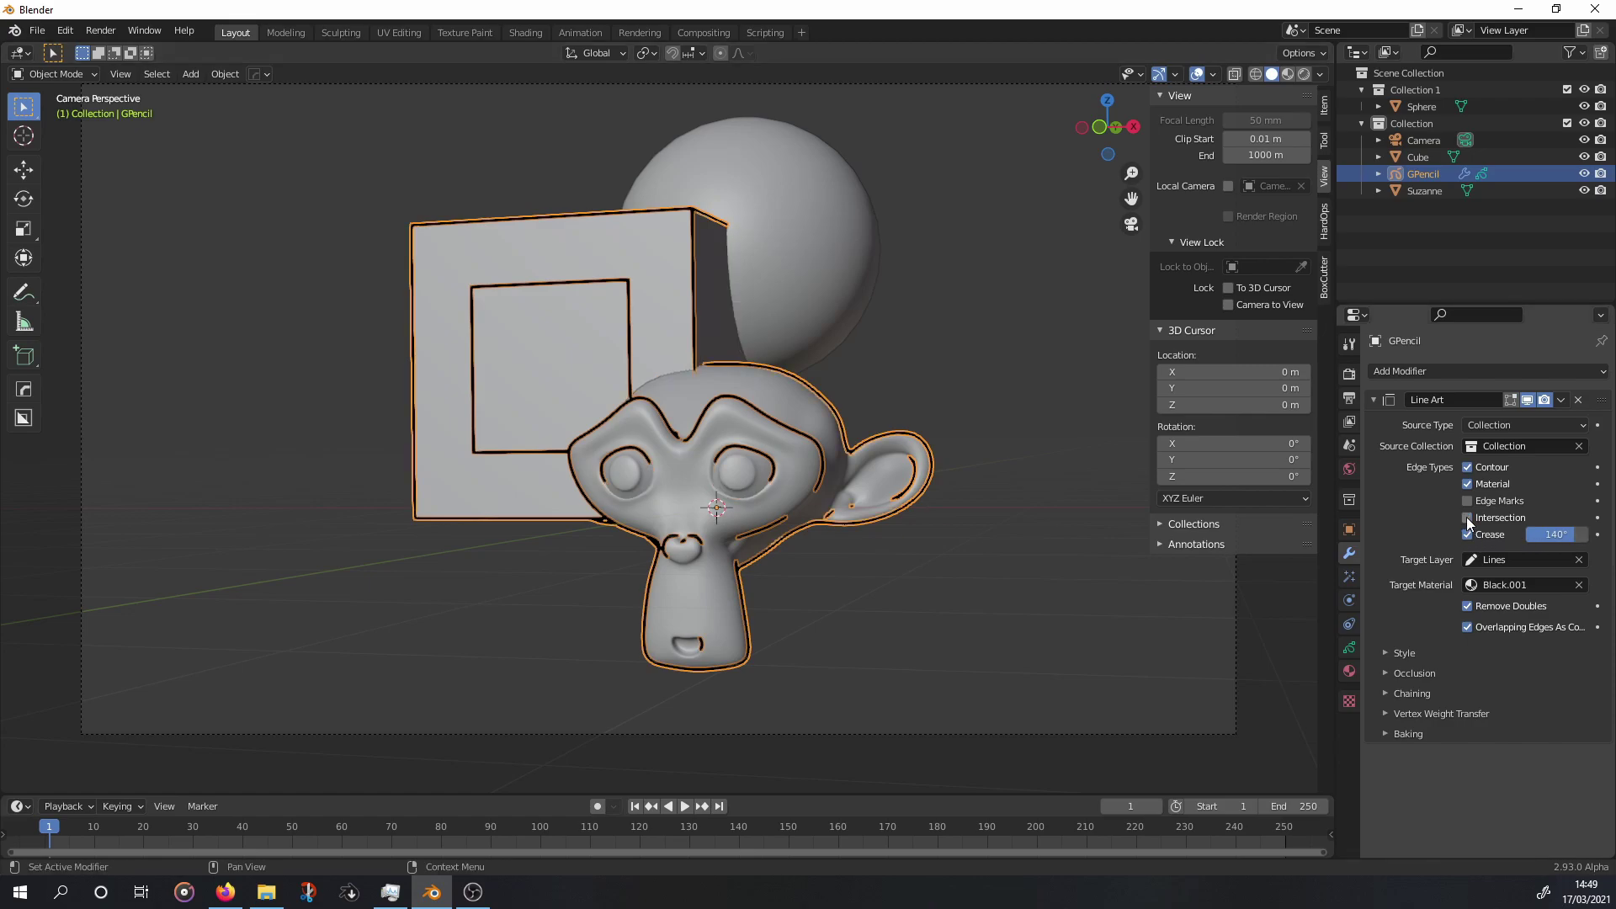
pyautogui.click(1468, 519)
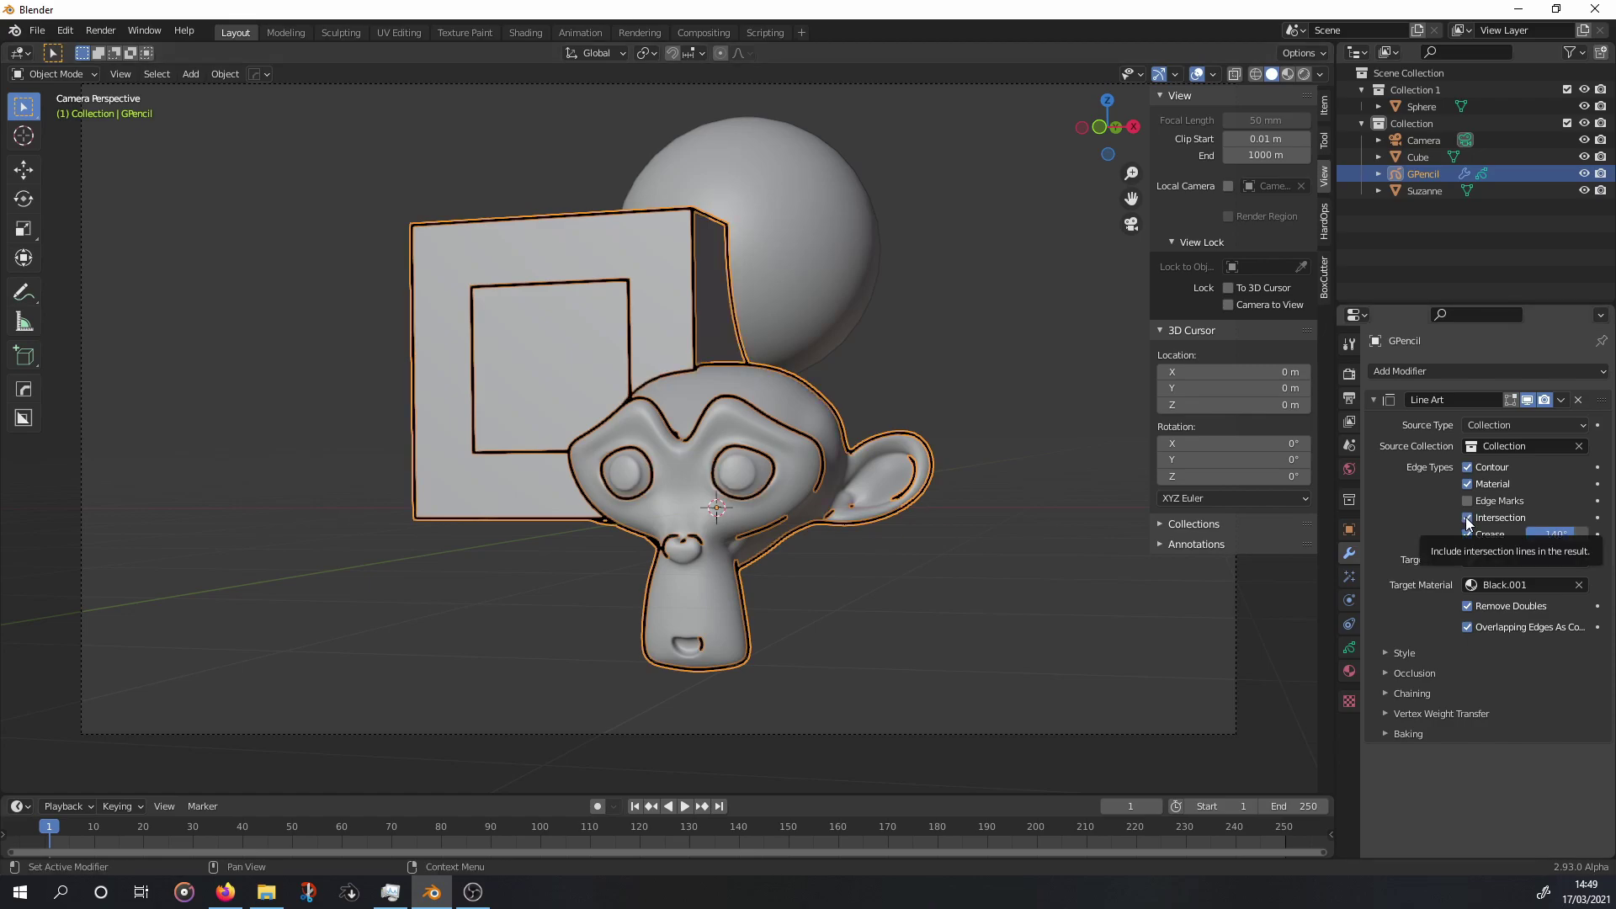
pyautogui.click(1469, 519)
pyautogui.click(1469, 519)
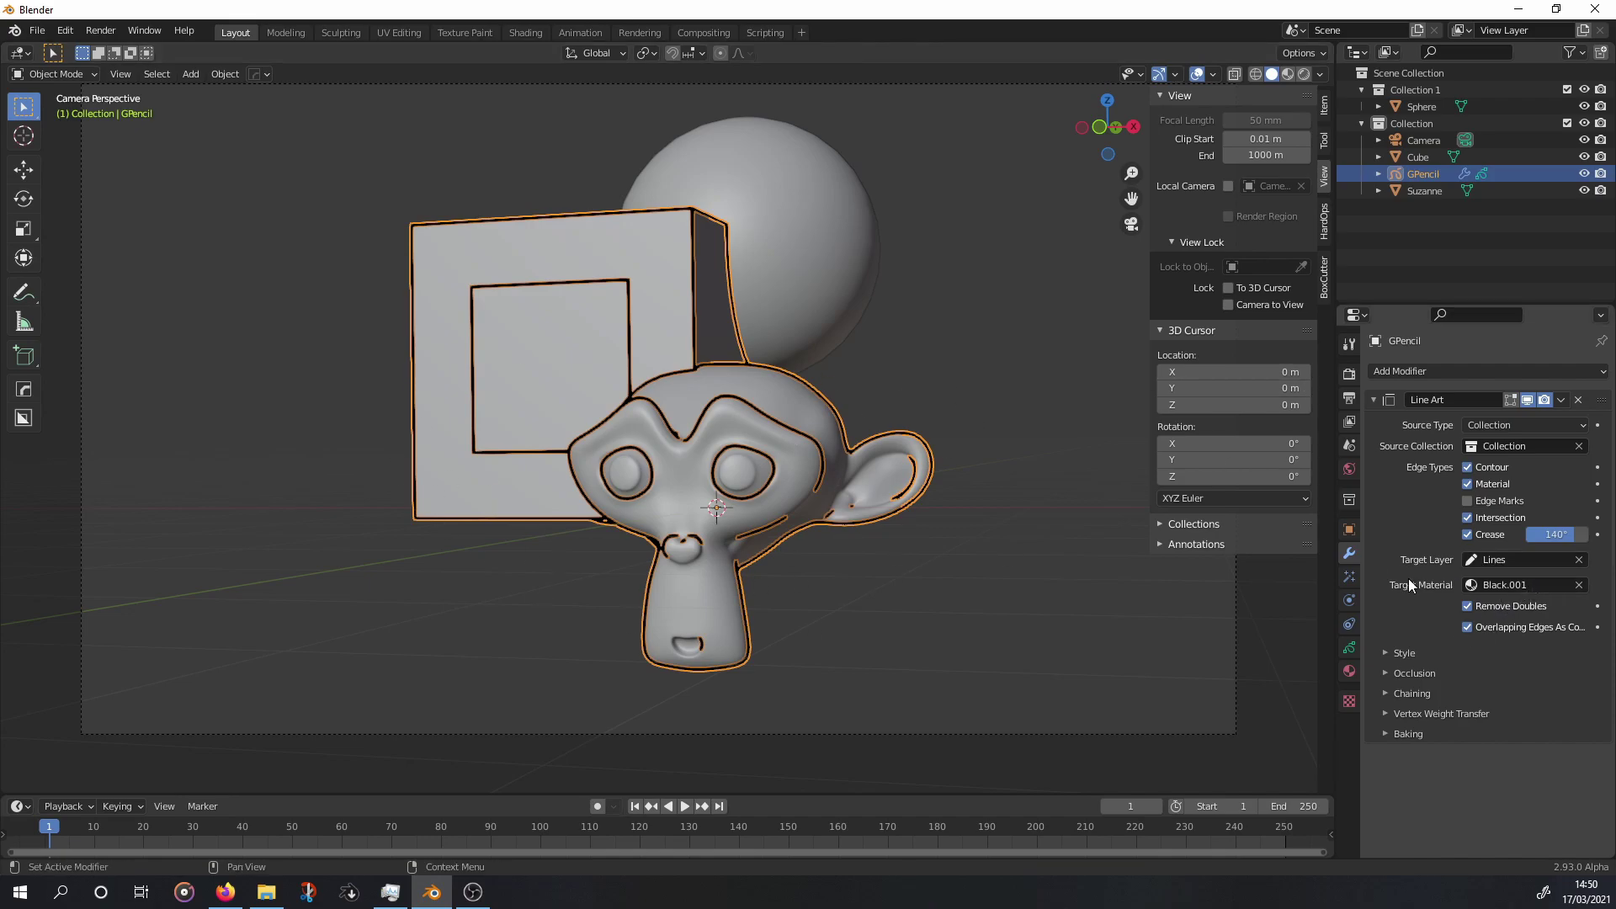
# Toggle the visibility of the grease pencil's Lines layer.
pyautogui.click(1349, 648)
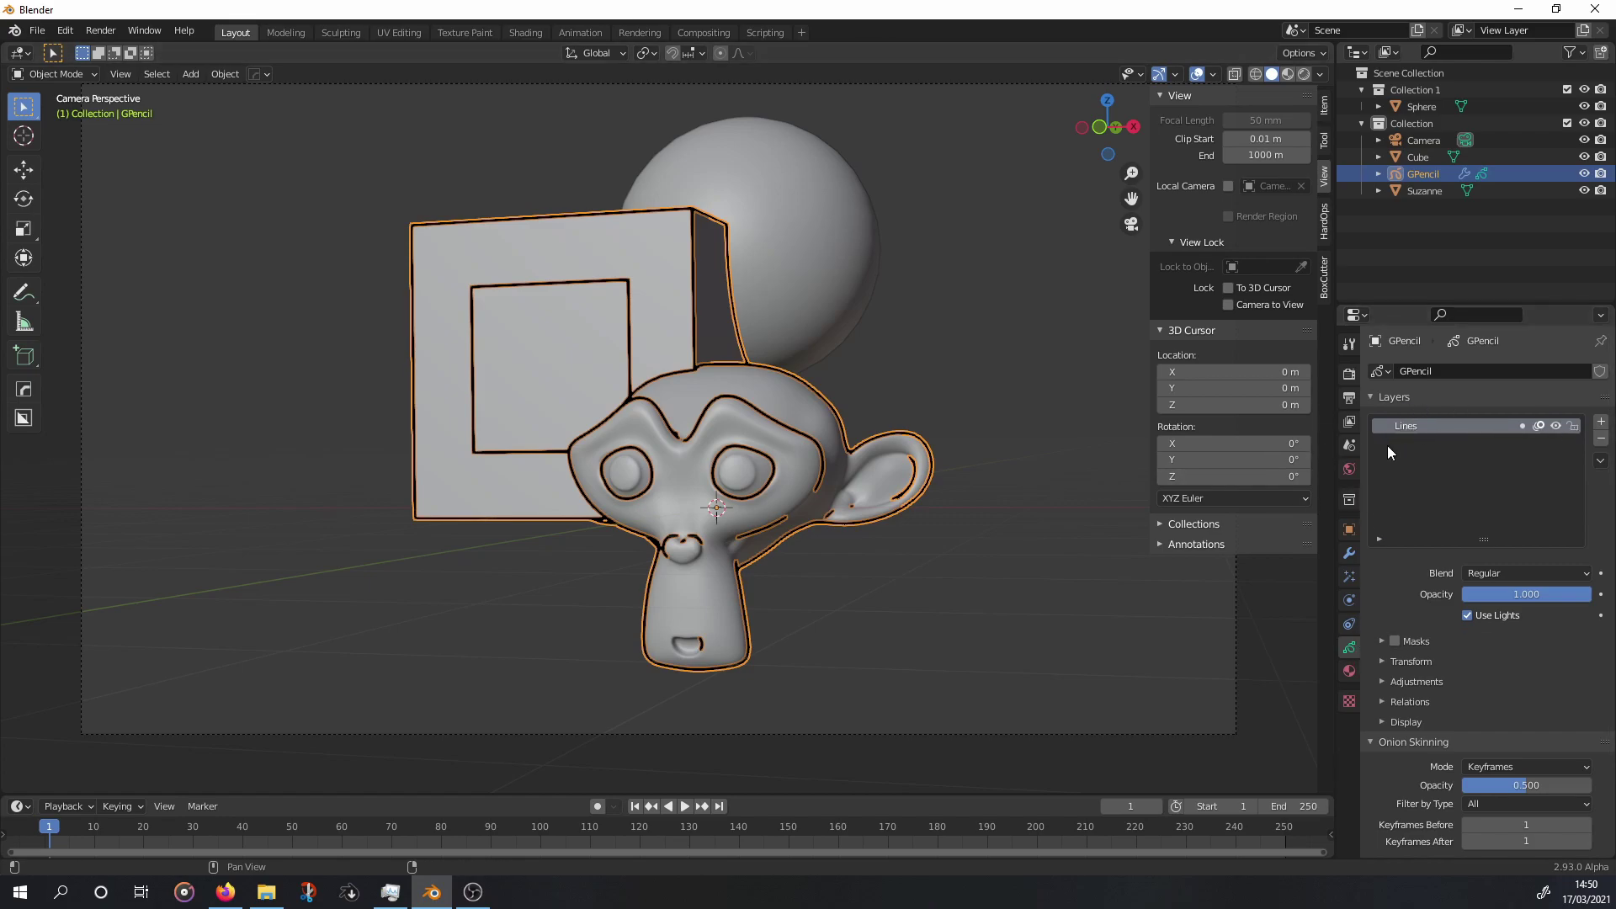
pyautogui.click(1556, 427)
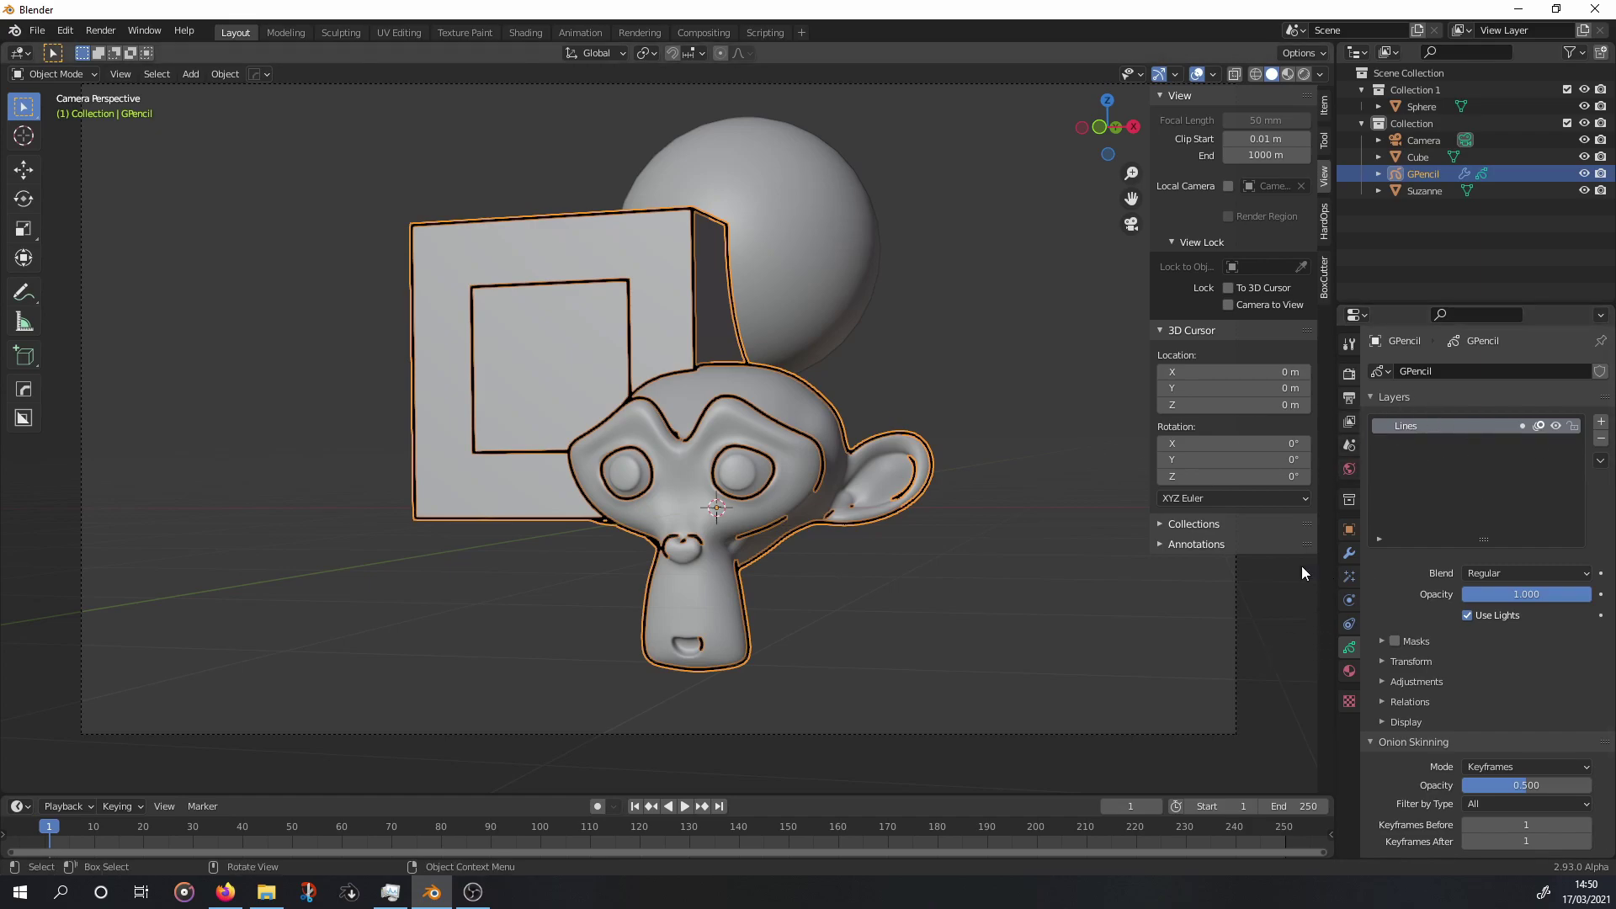
pyautogui.click(1348, 553)
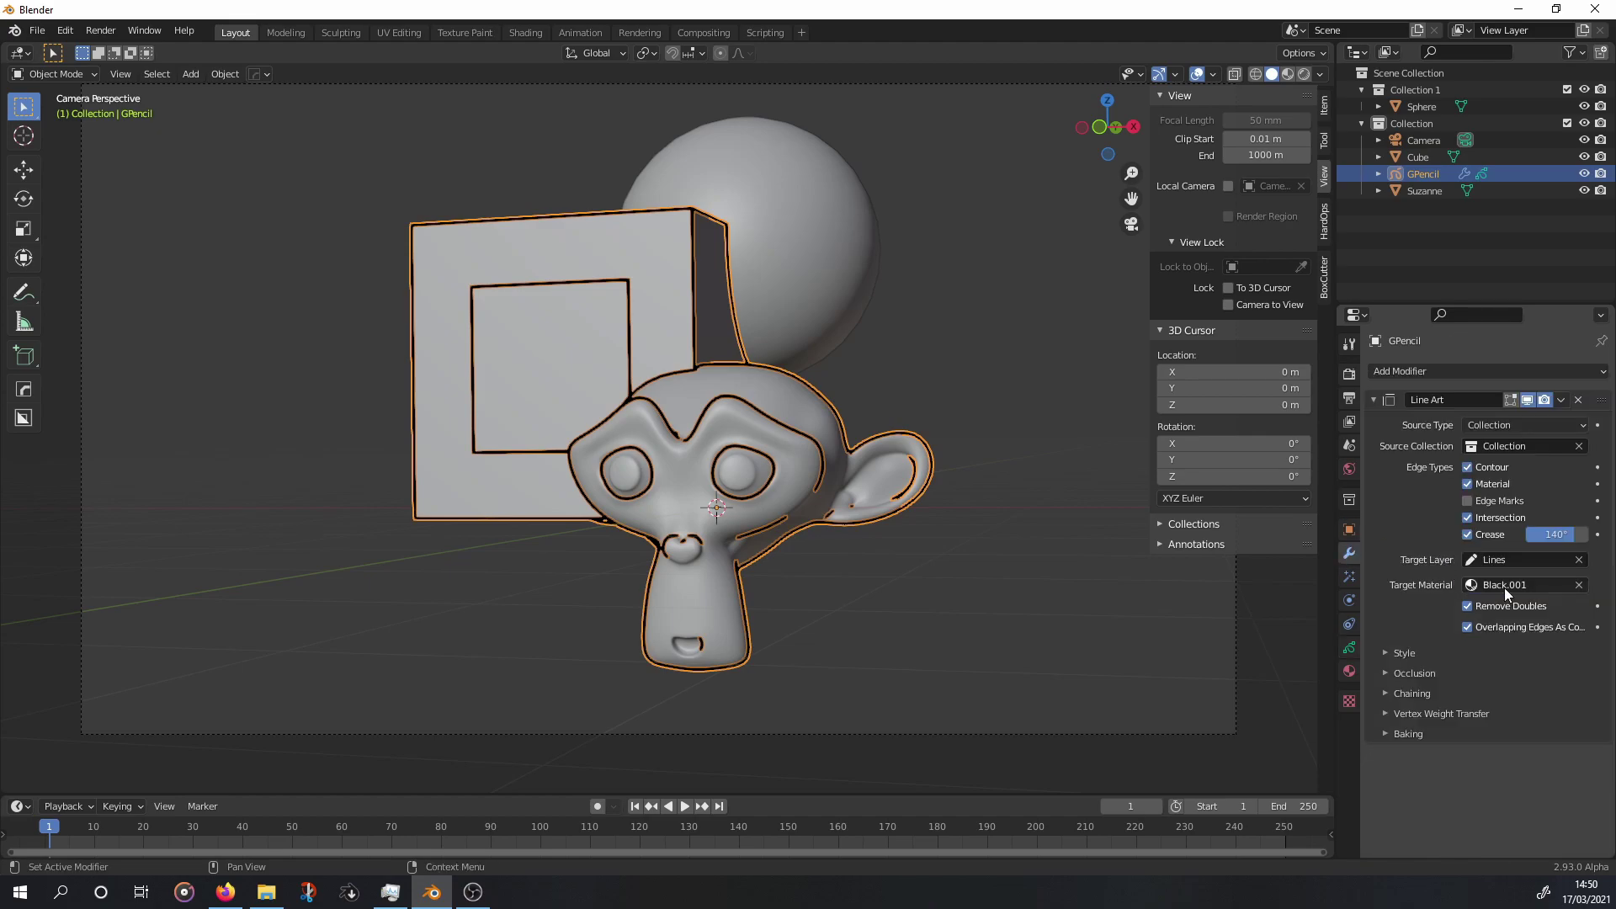
# Add new grease pencil material Material.003 with stroke Line Type set to Dots.
pyautogui.click(1350, 671)
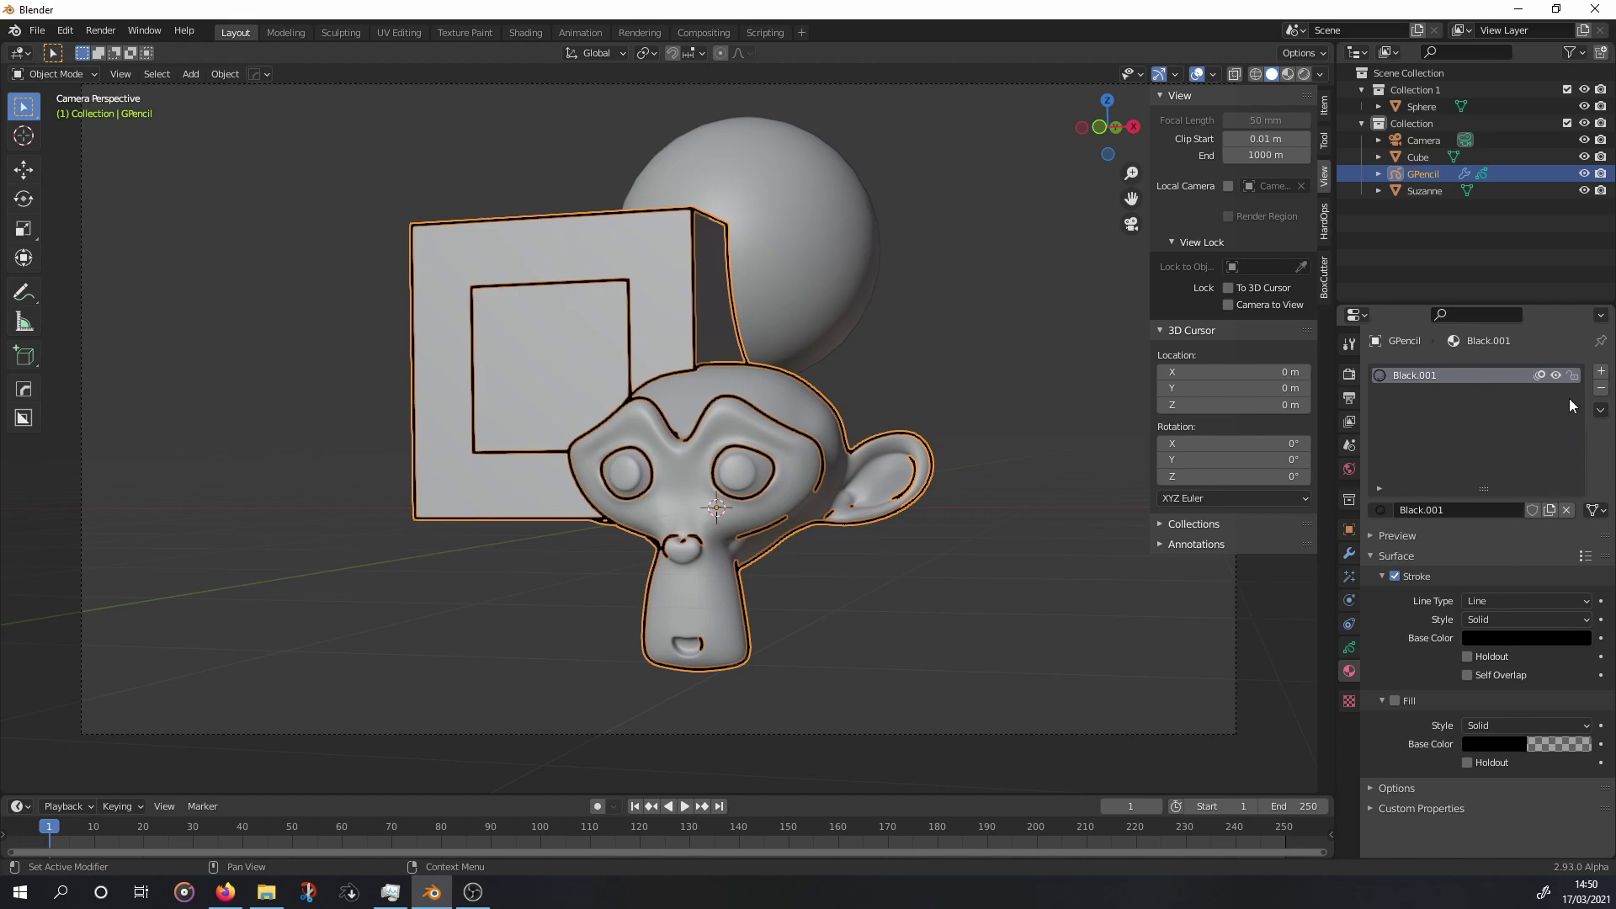
pyautogui.click(1601, 371)
pyautogui.click(1472, 510)
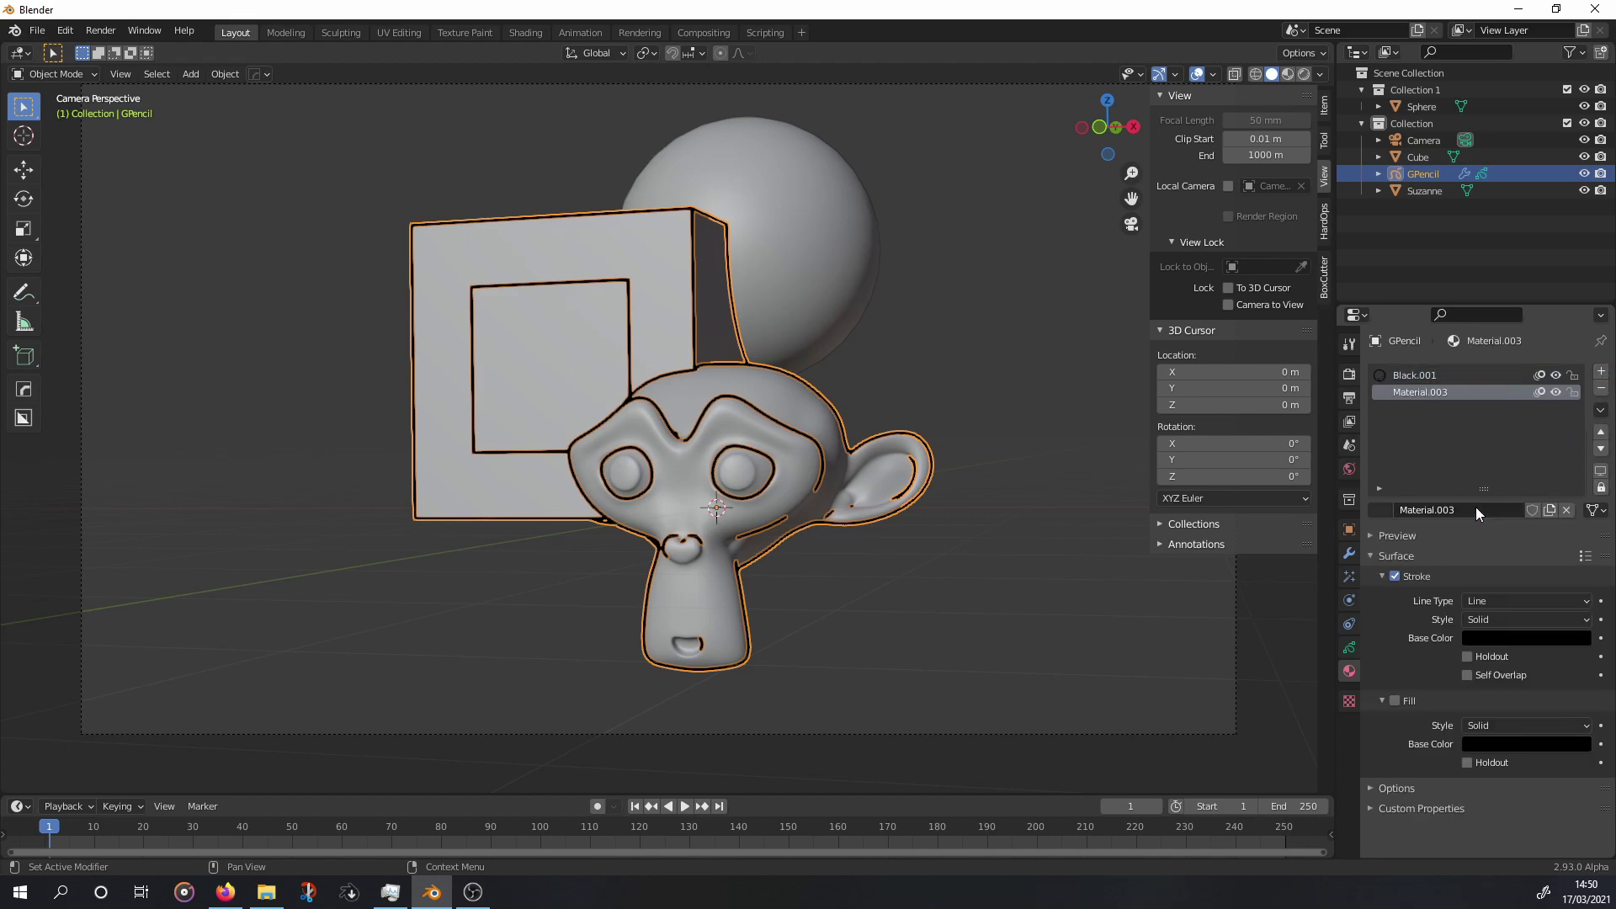
pyautogui.click(1500, 599)
pyautogui.click(1495, 638)
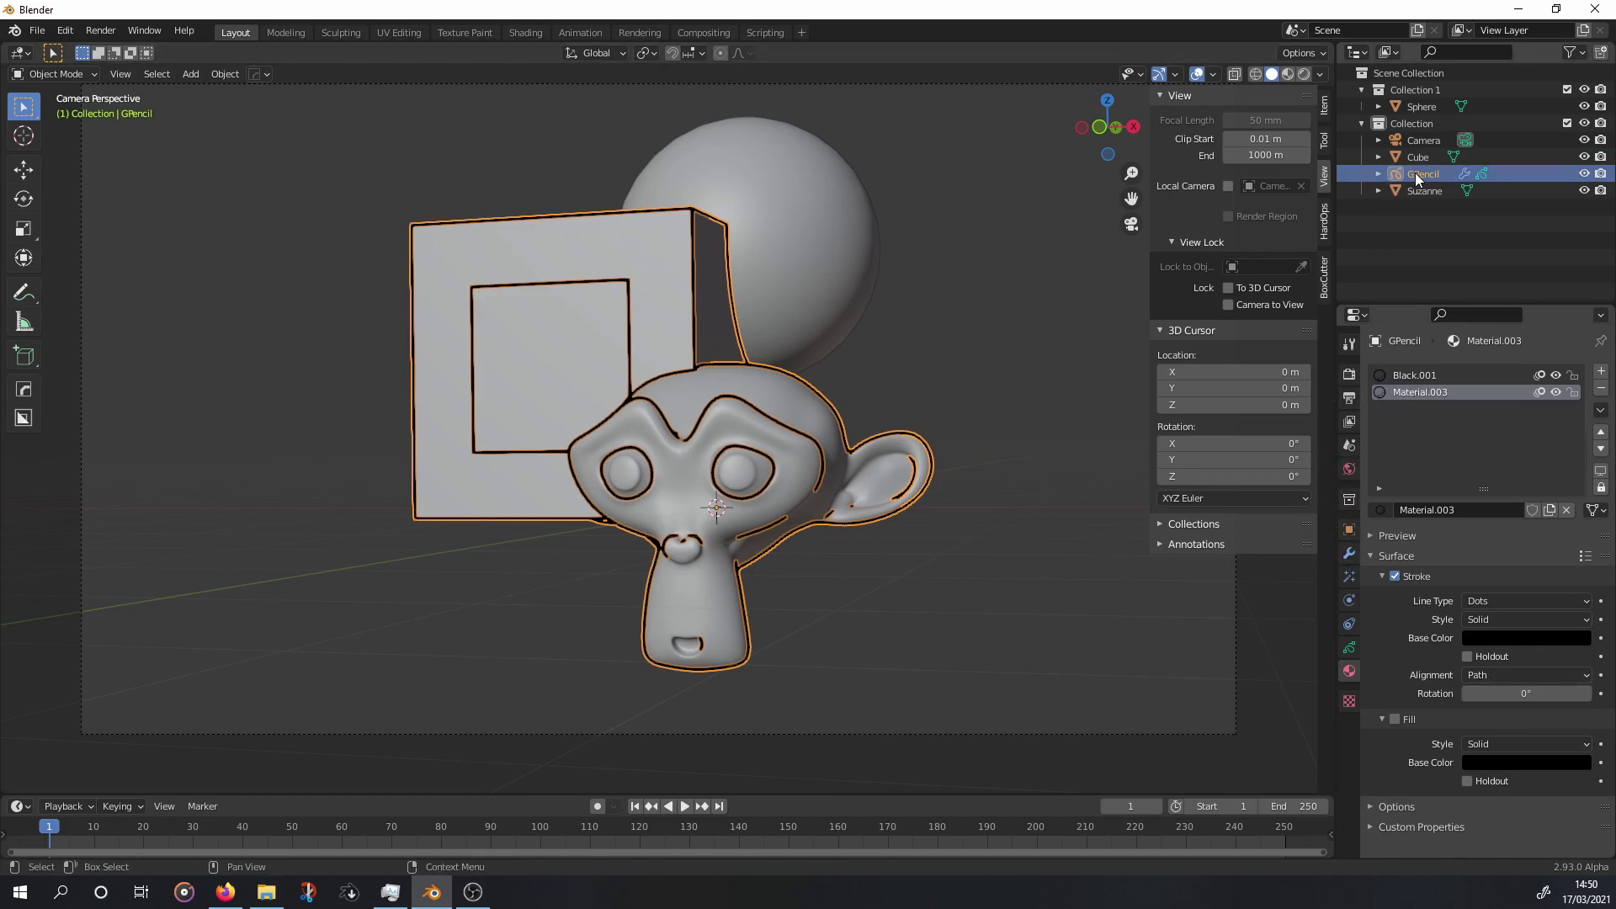
# Try Material.003 as the Line Art target material, then revert to Black.001.
pyautogui.click(1348, 555)
pyautogui.click(1506, 586)
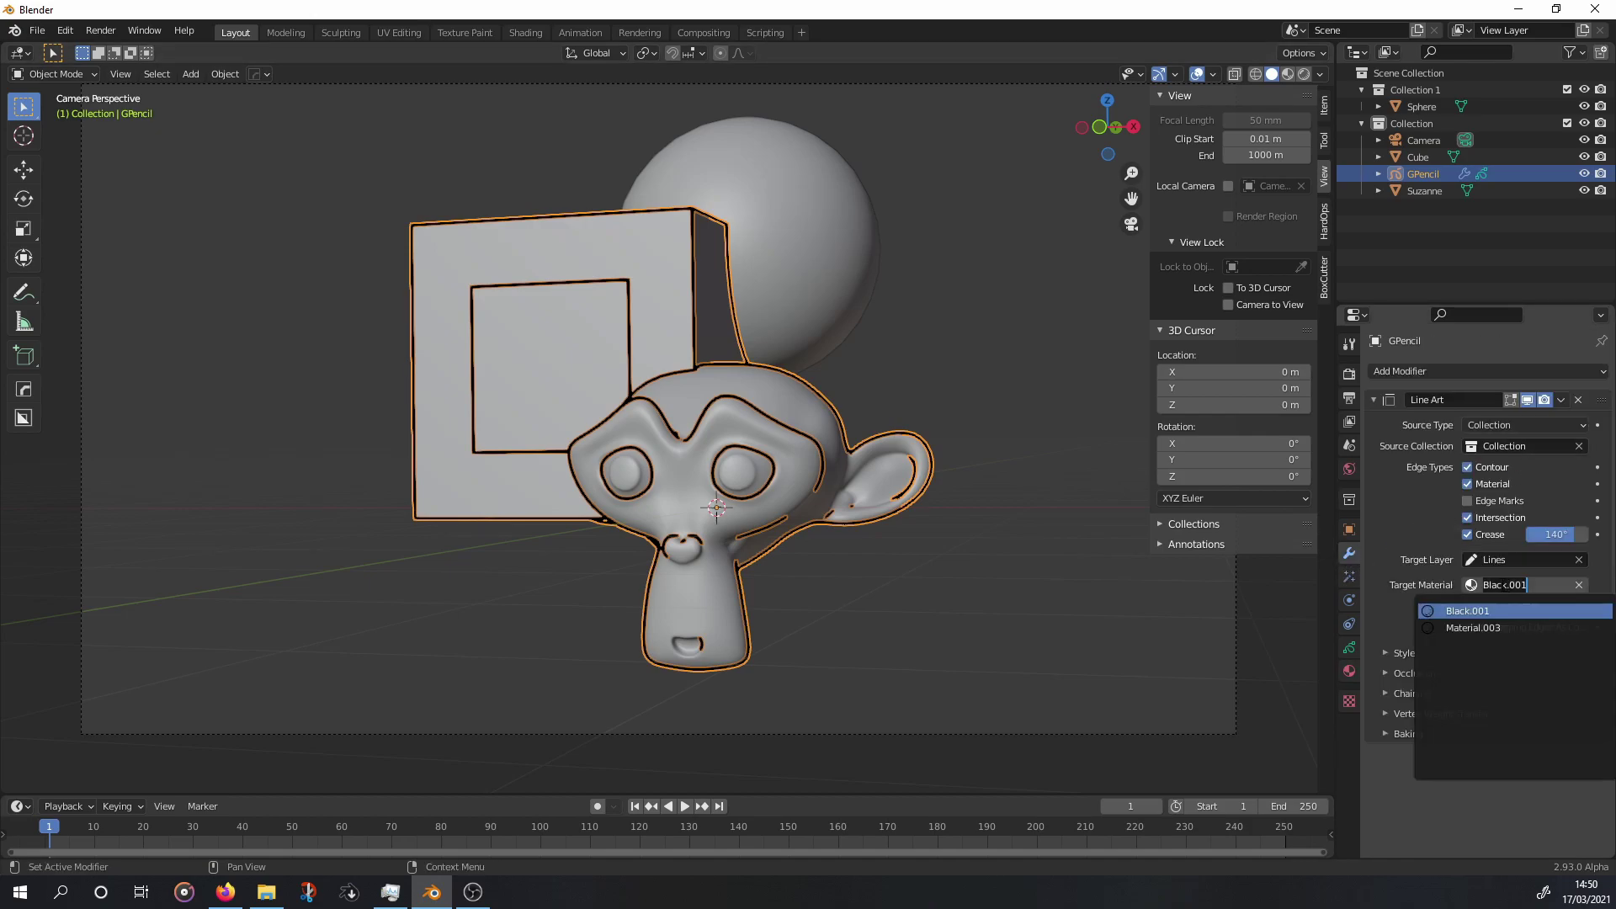
pyautogui.click(1486, 628)
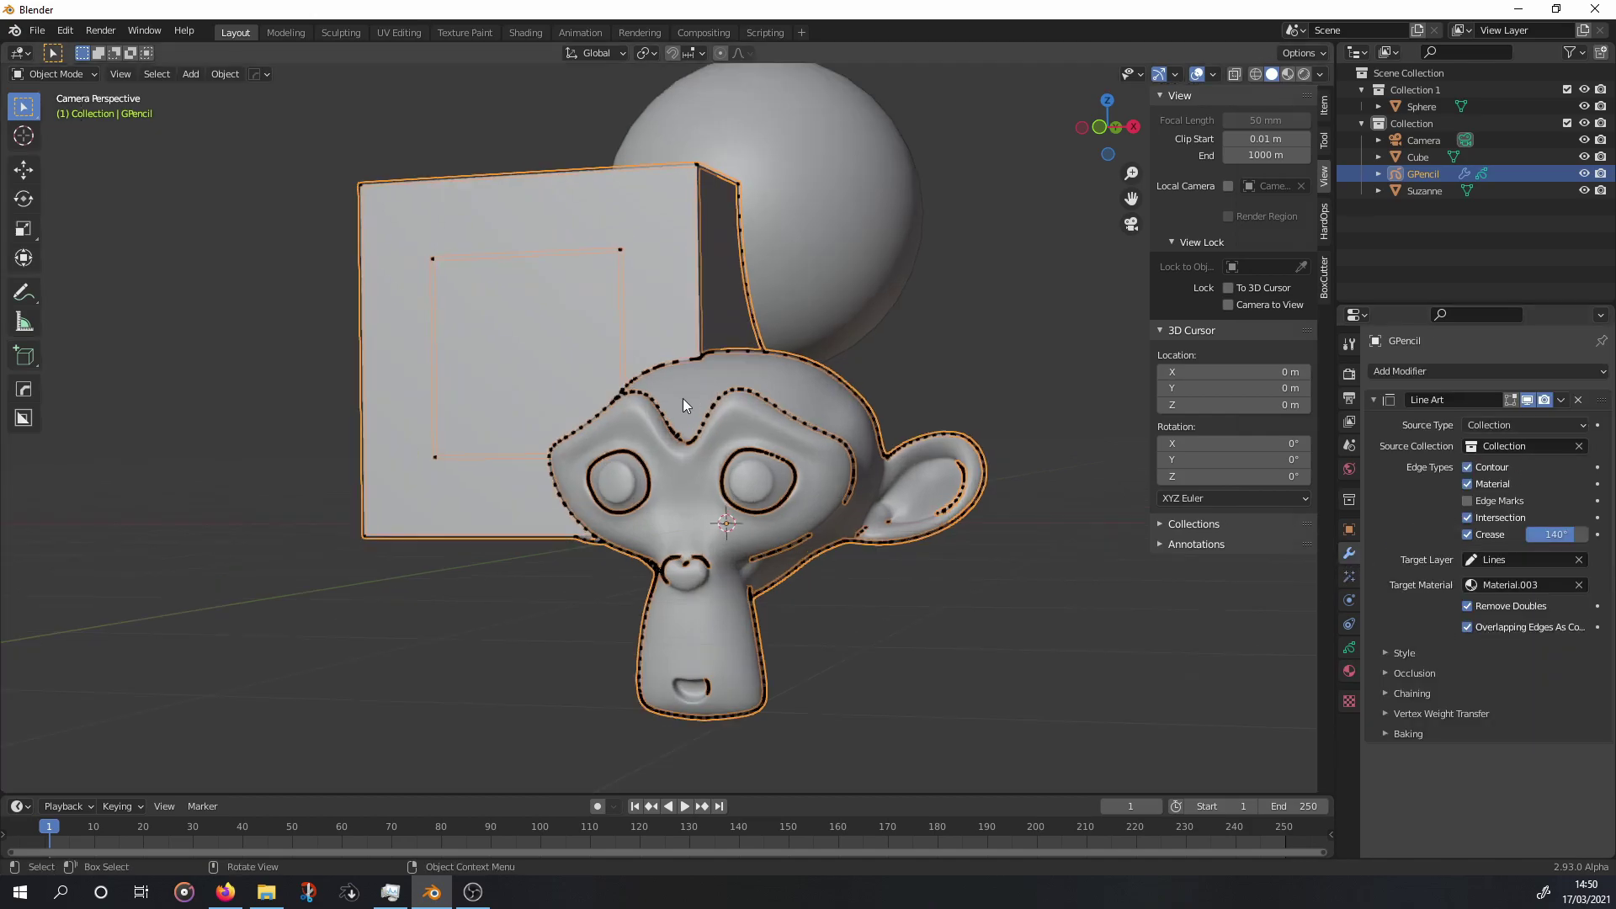
pyautogui.scroll(5, 683, 397)
pyautogui.click(1514, 585)
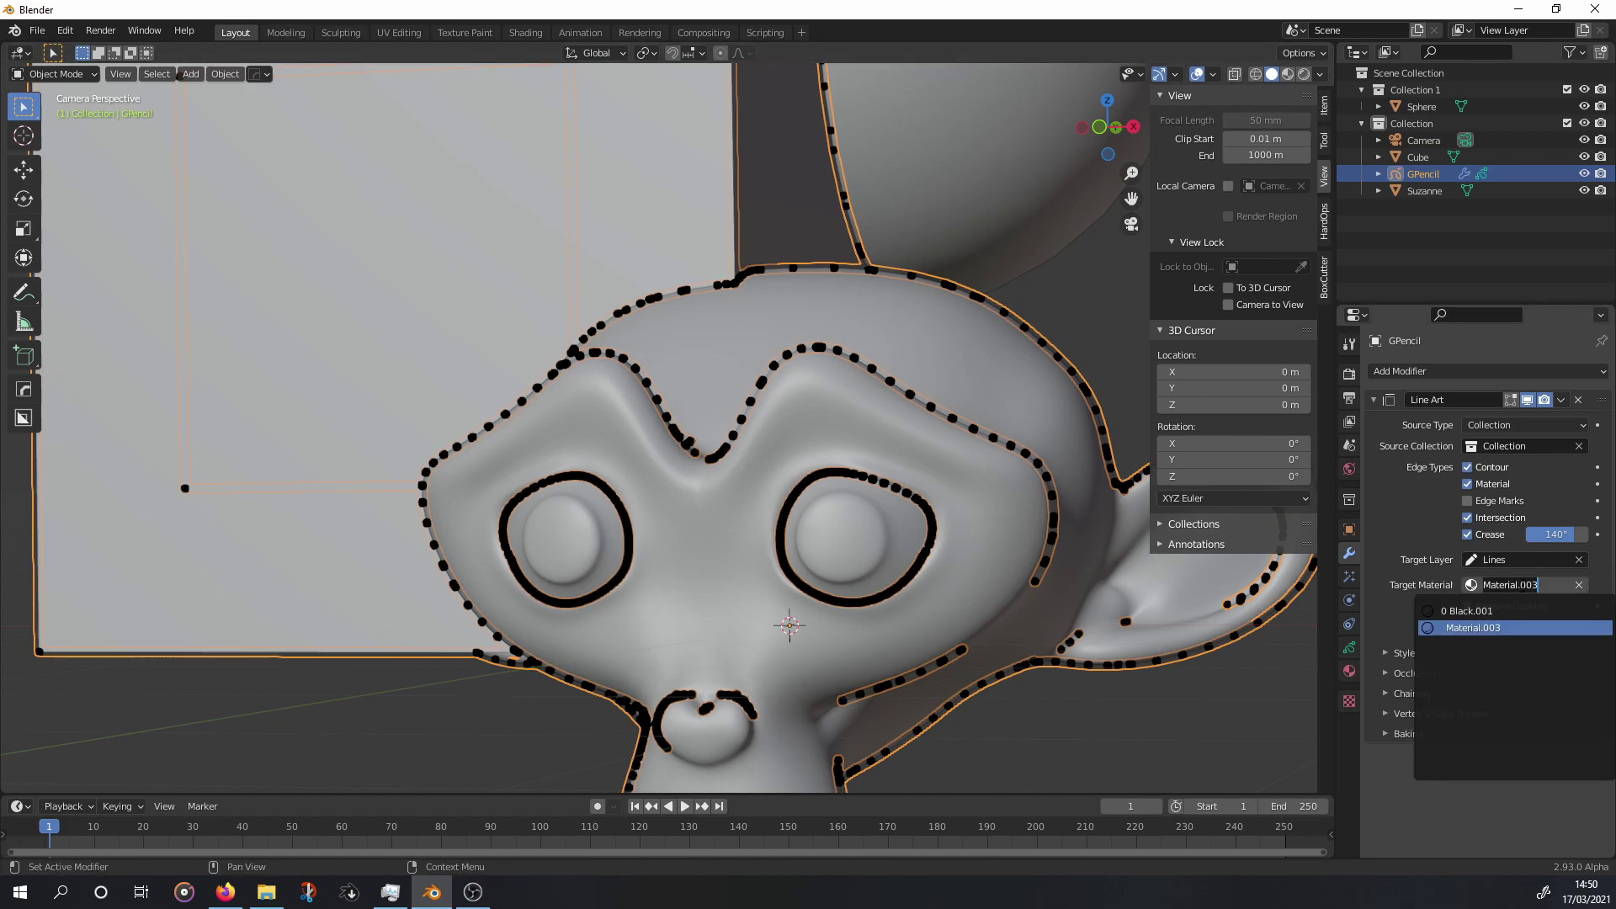
pyautogui.click(1489, 614)
pyautogui.scroll(-1, 729, 600)
pyautogui.scroll(-3, 730, 594)
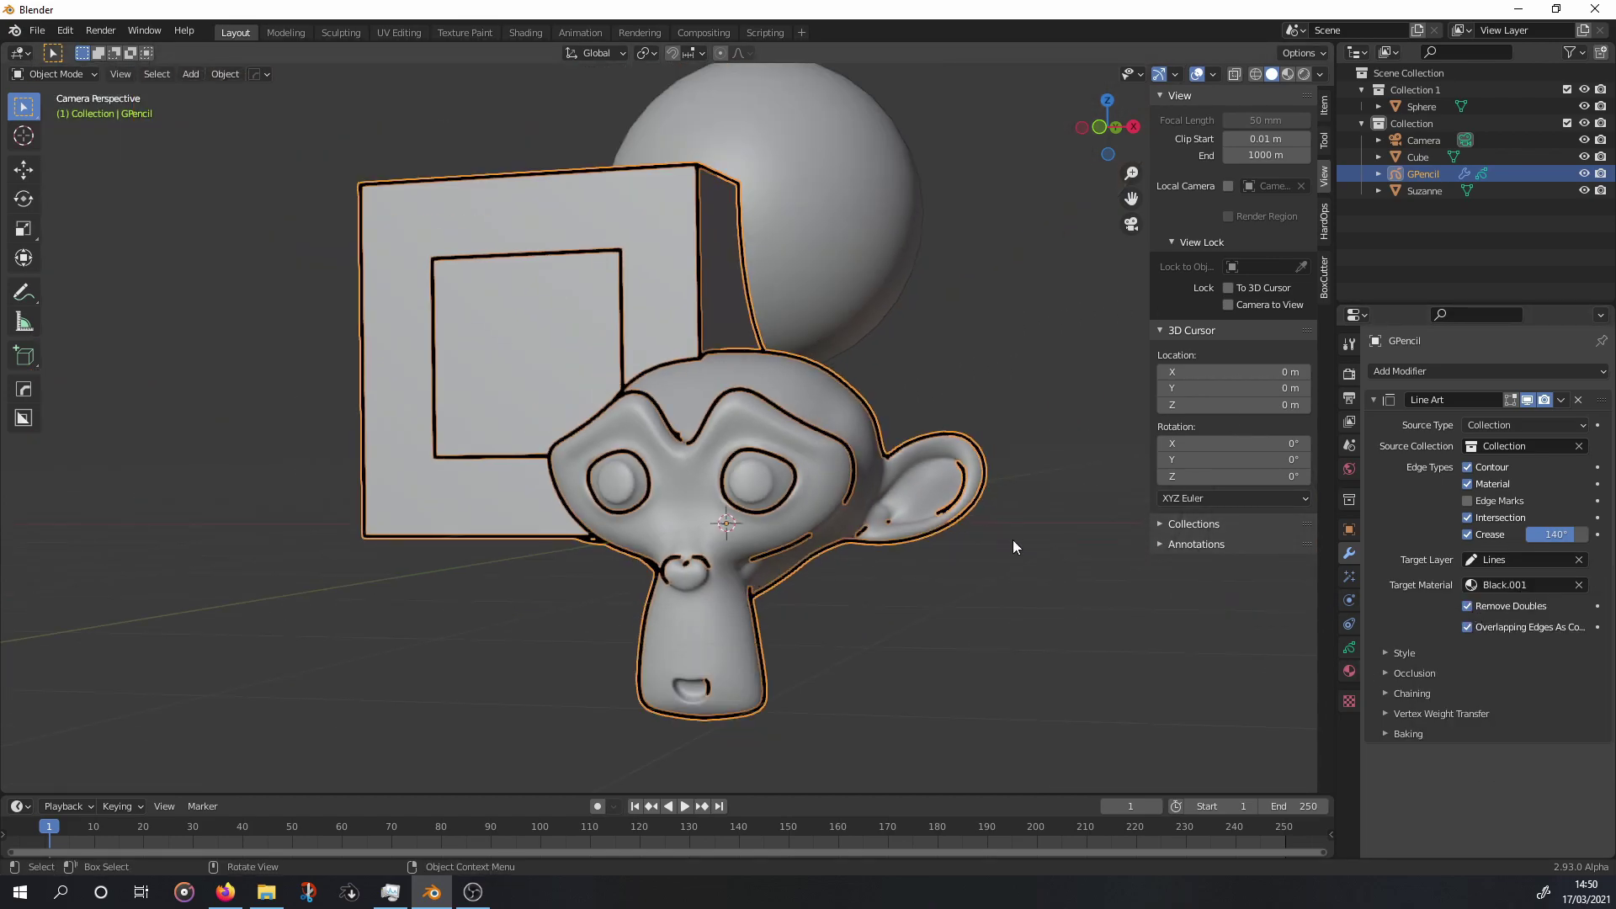
# Lower the Line Art Style thickness to 21 and hide the viewport overlays.
pyautogui.click(1385, 653)
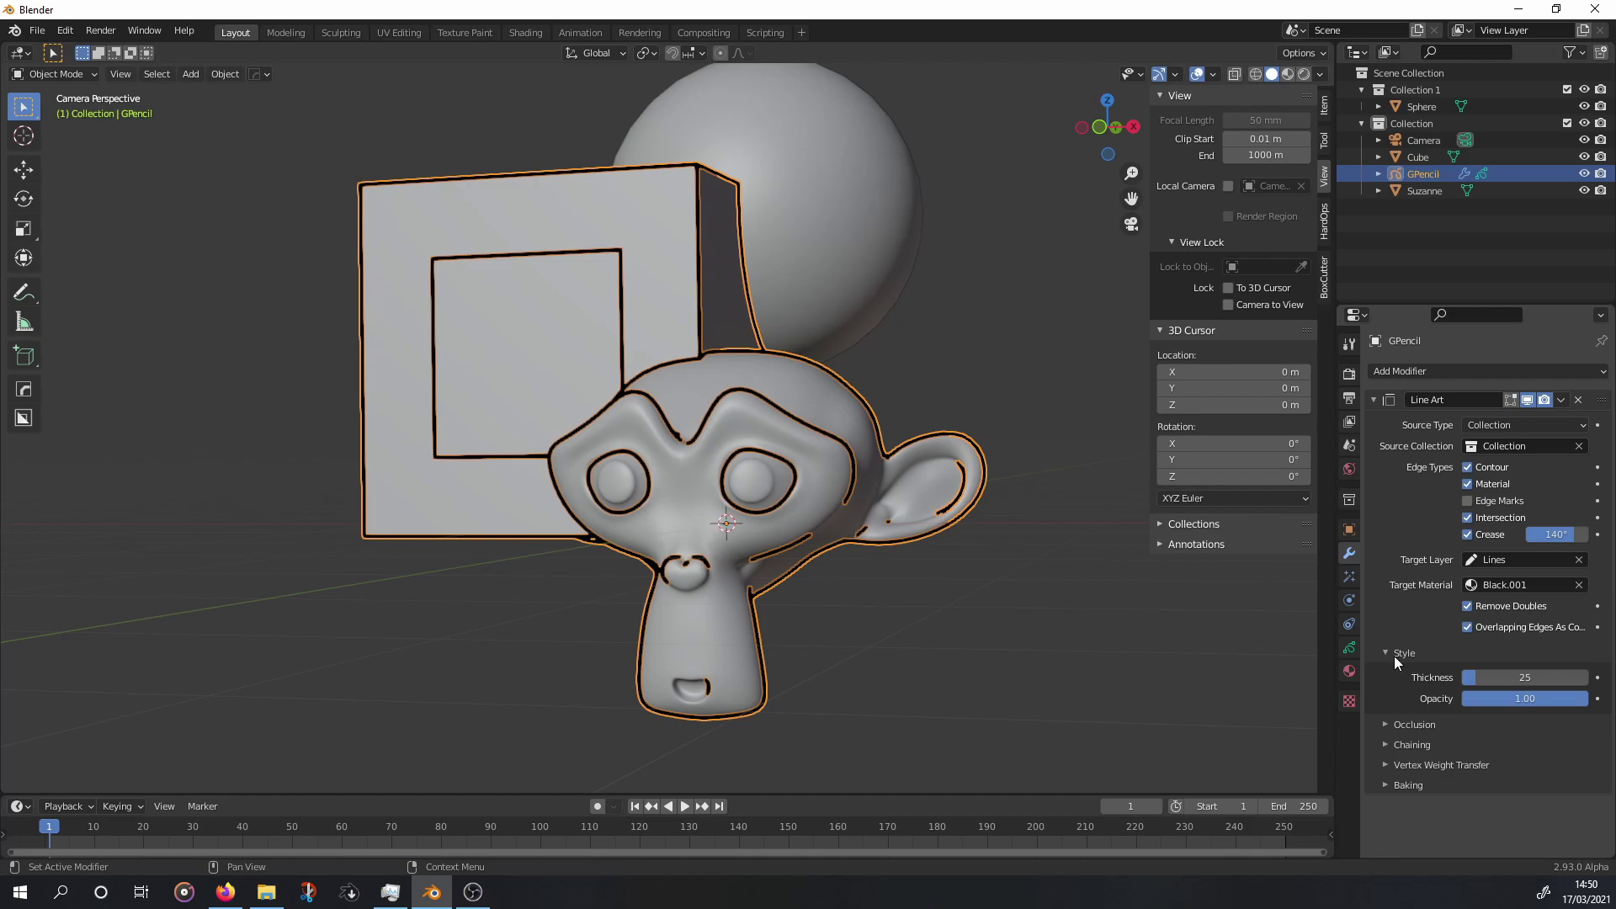
pyautogui.moveTo(1471, 677)
pyautogui.mouseDown()
pyautogui.moveTo(1513, 677)
pyautogui.moveTo(1472, 677)
pyautogui.mouseUp()
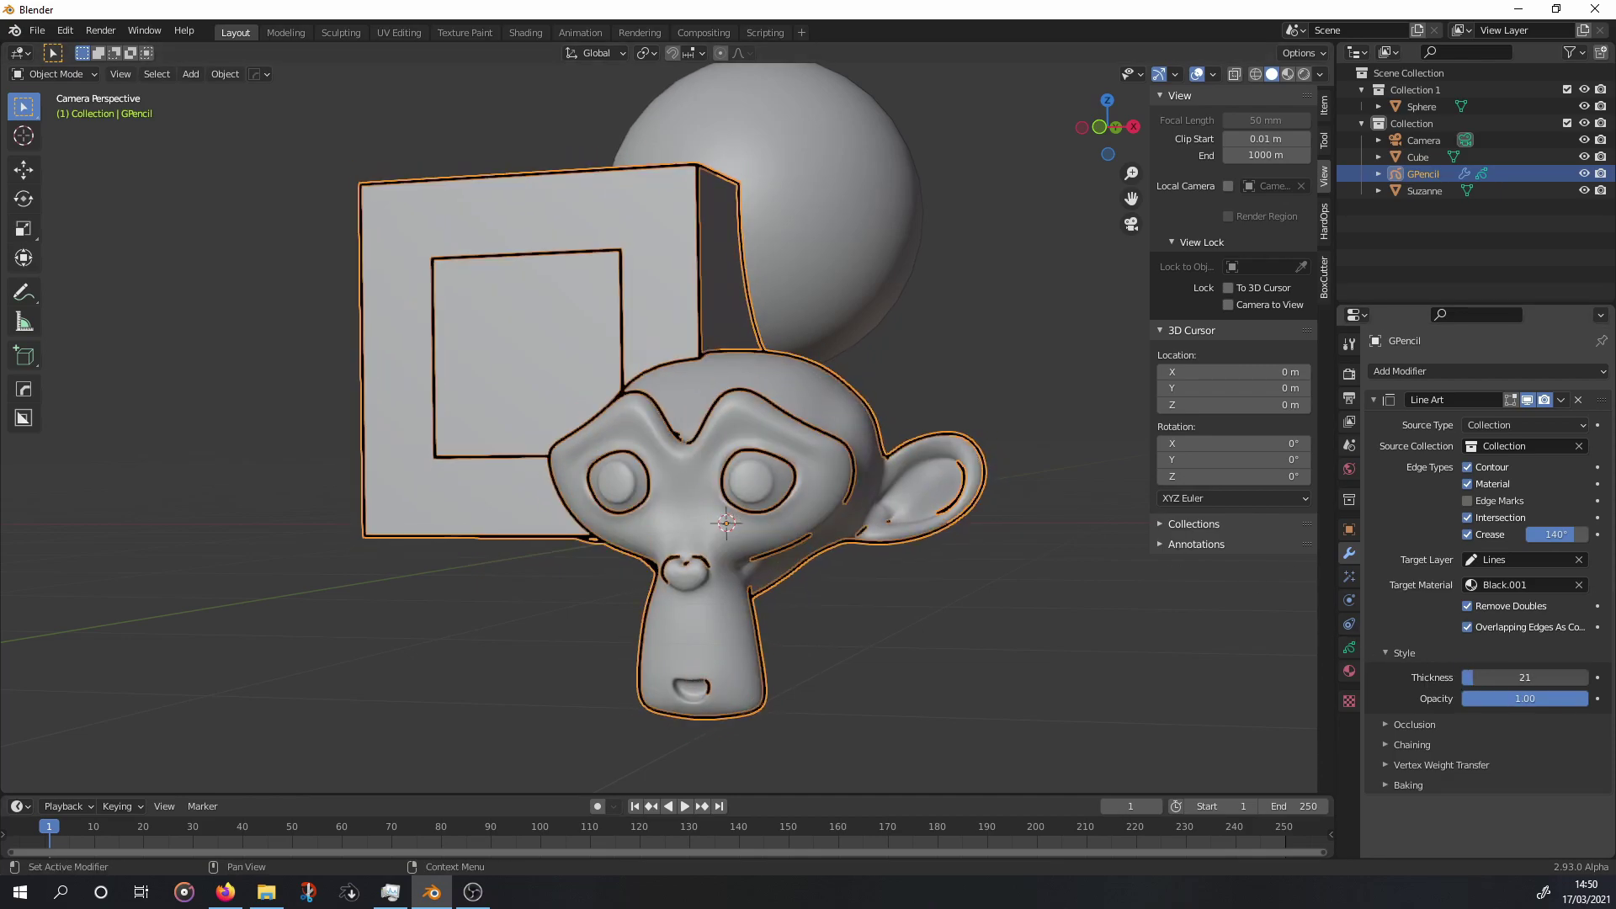
pyautogui.click(1197, 74)
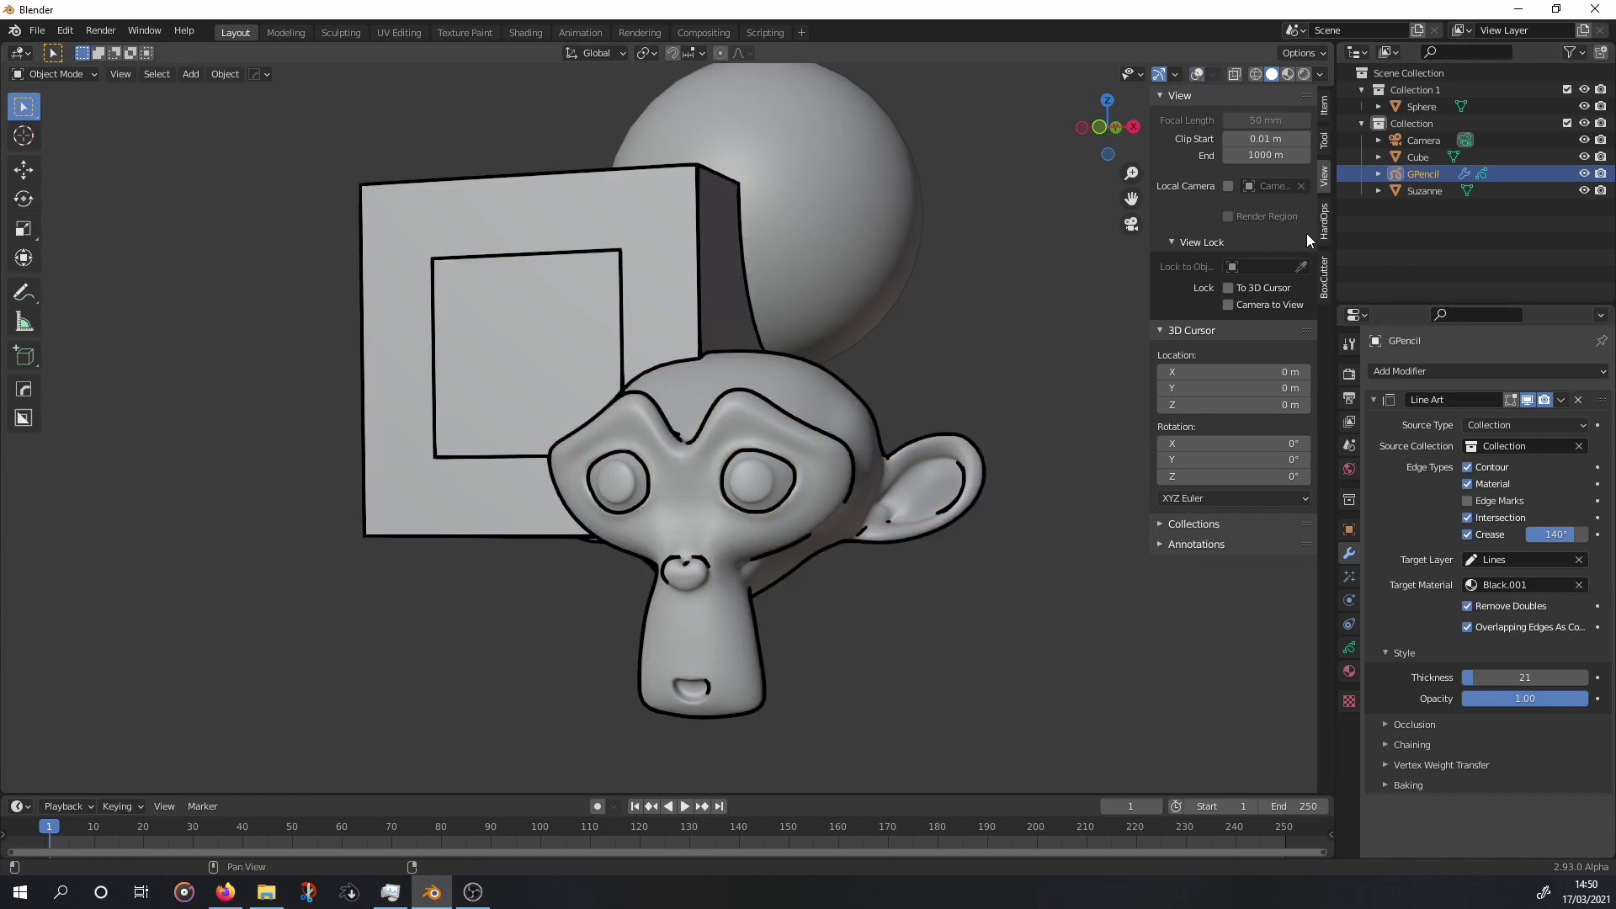
pyautogui.moveTo(1571, 698); pyautogui.dragTo(1570, 698)
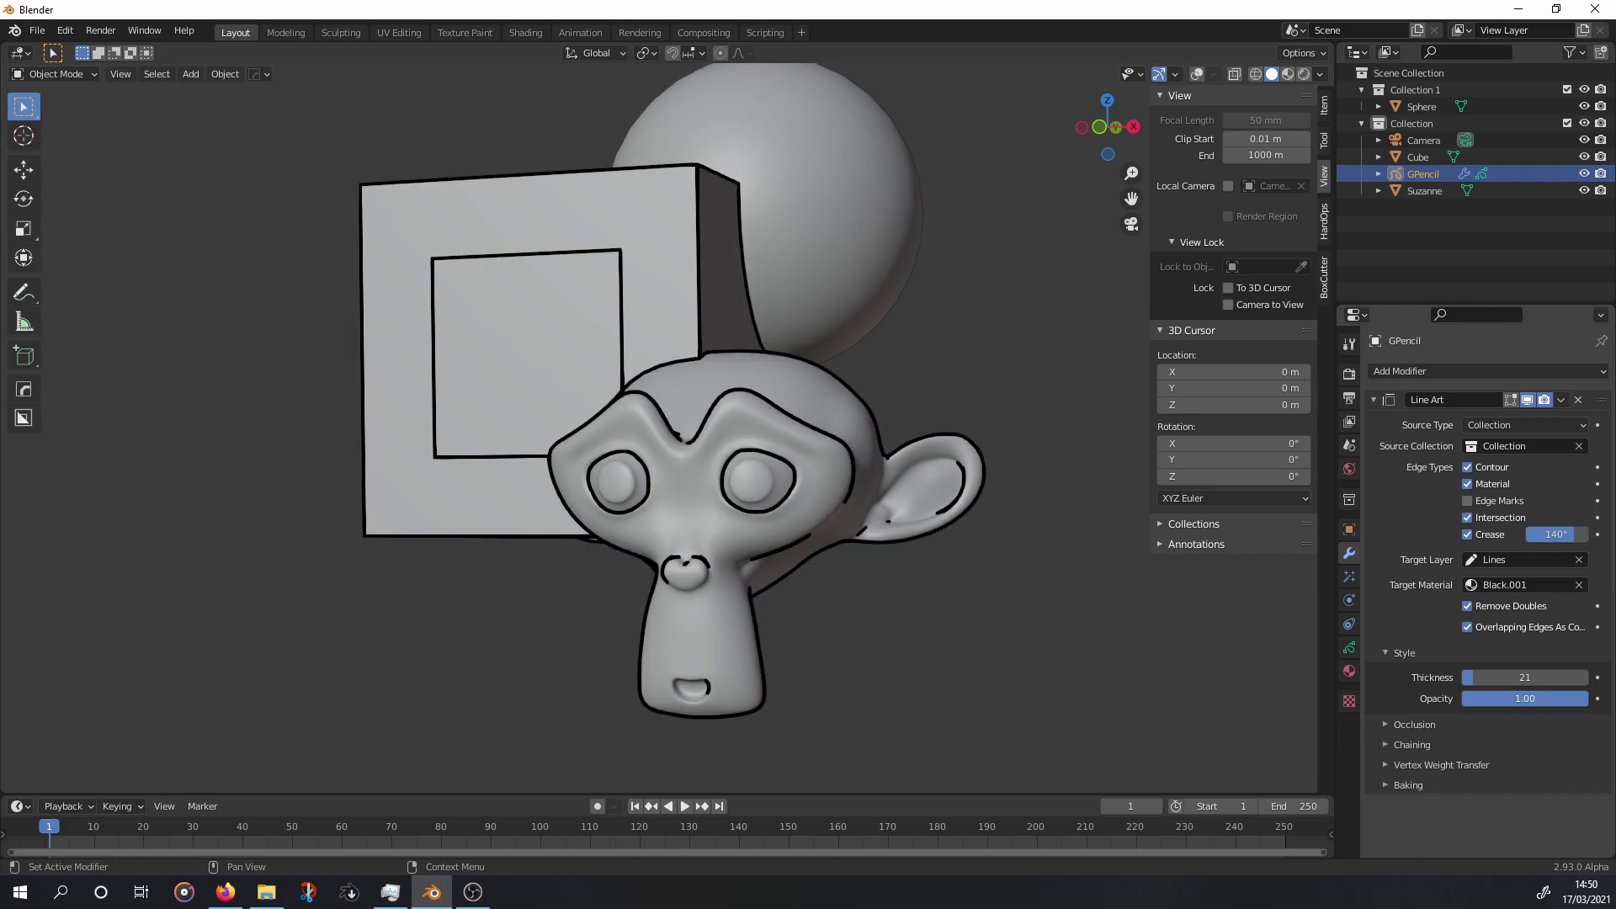
# Enable multiple occlusion levels with Level End 2, checking the result from several angles.
pyautogui.click(1390, 729)
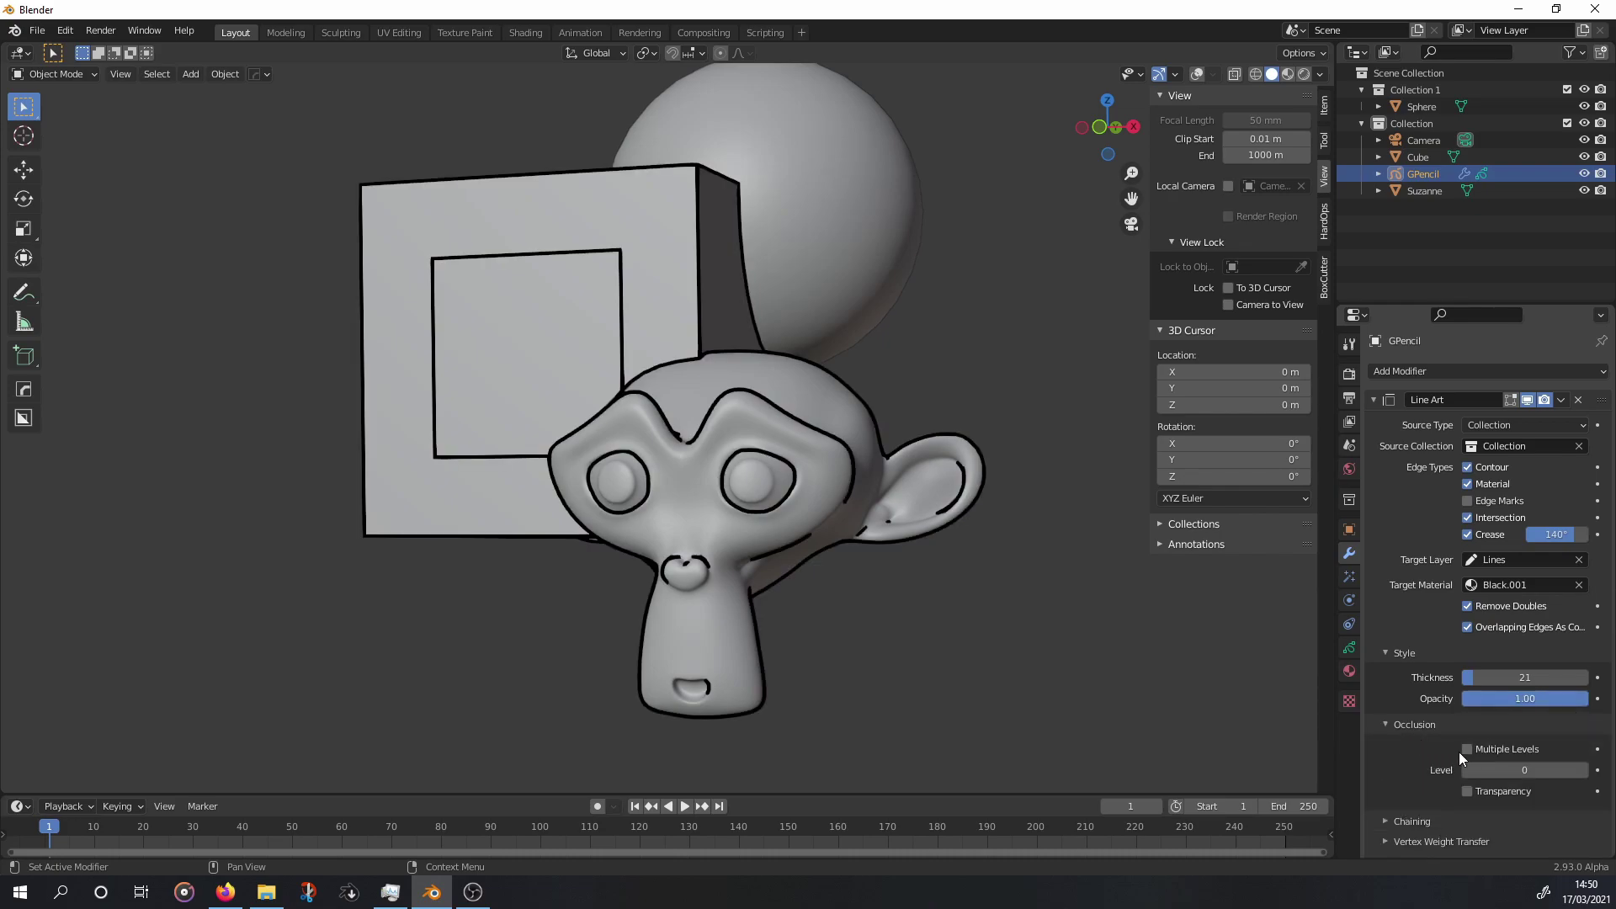
pyautogui.moveTo(1486, 786)
pyautogui.mouseDown()
pyautogui.moveTo(1556, 786)
pyautogui.moveTo(1472, 786)
pyautogui.mouseUp()
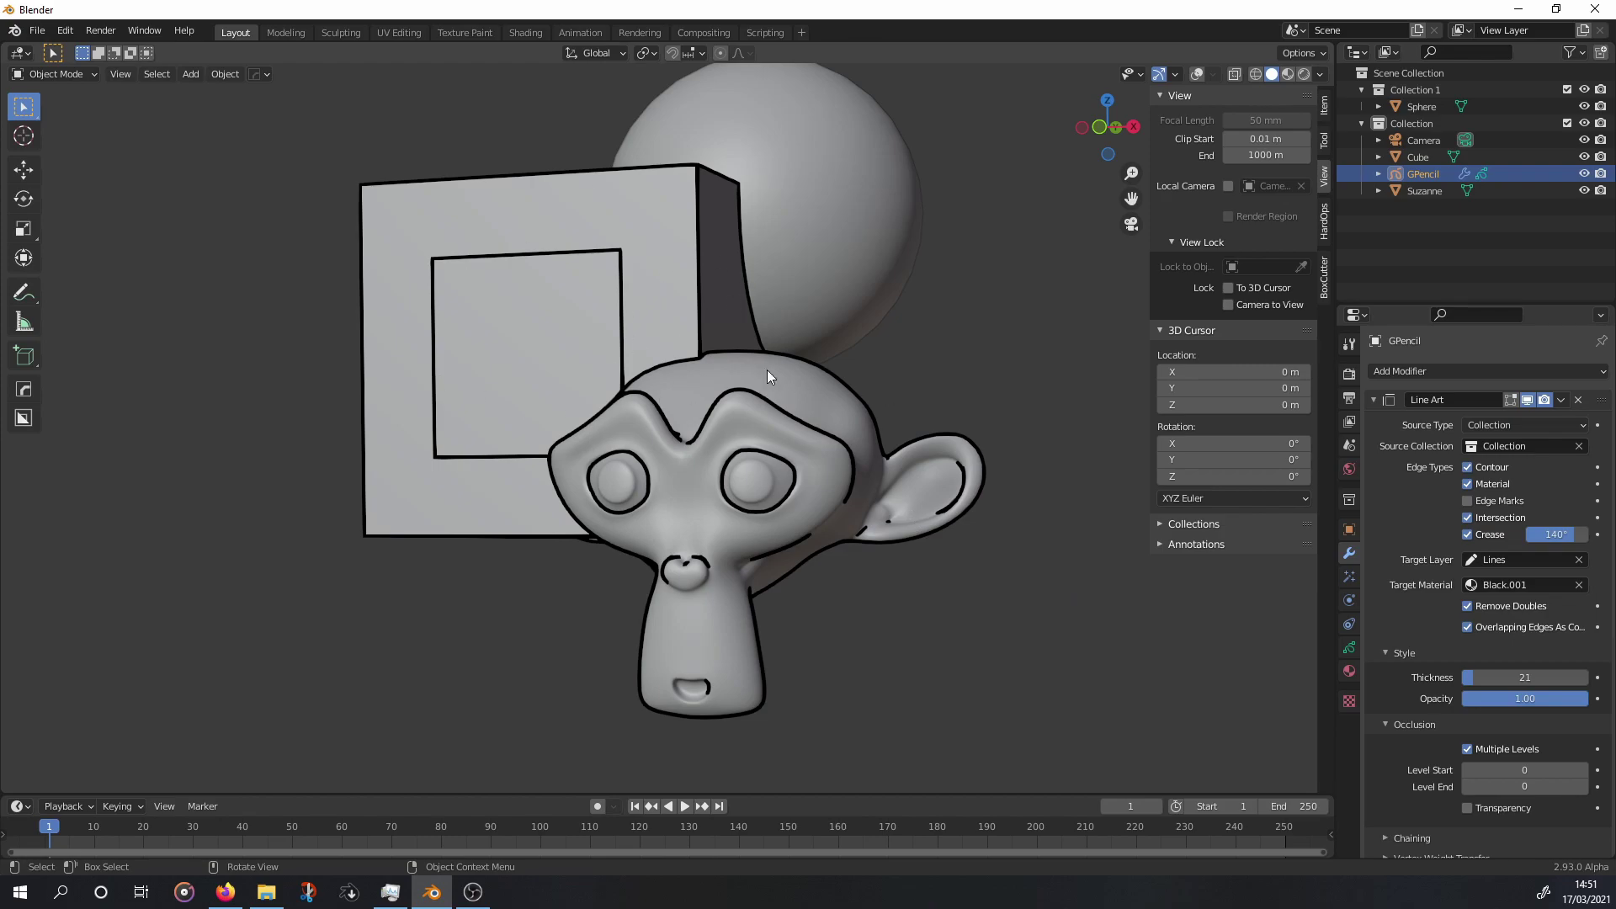
pyautogui.scroll(1, 679, 331)
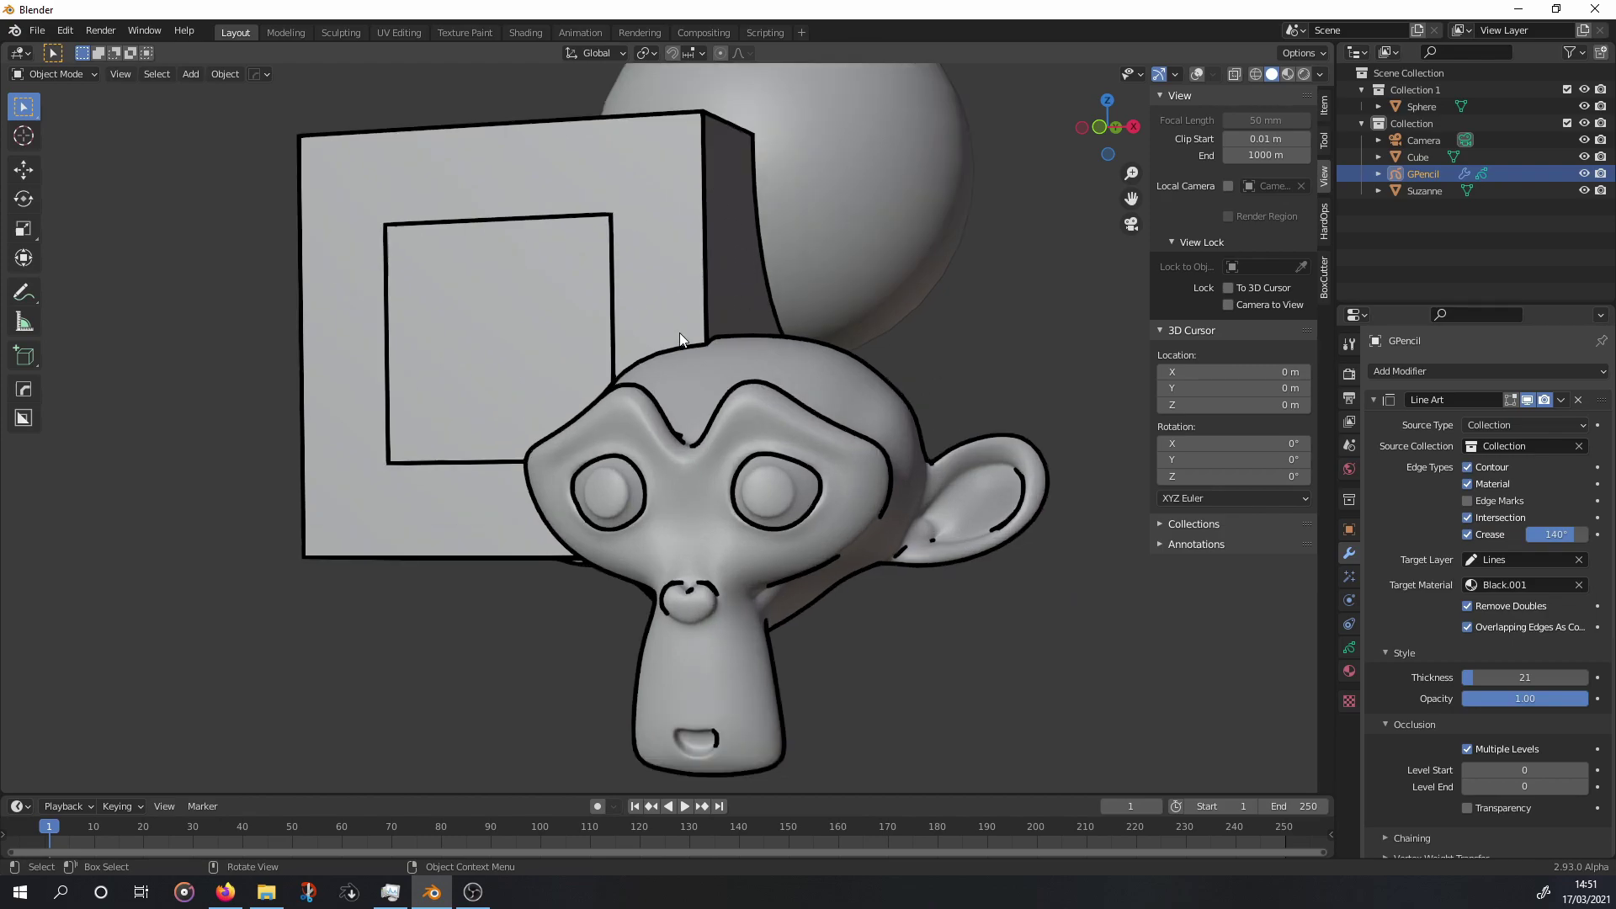
pyautogui.click(1583, 787)
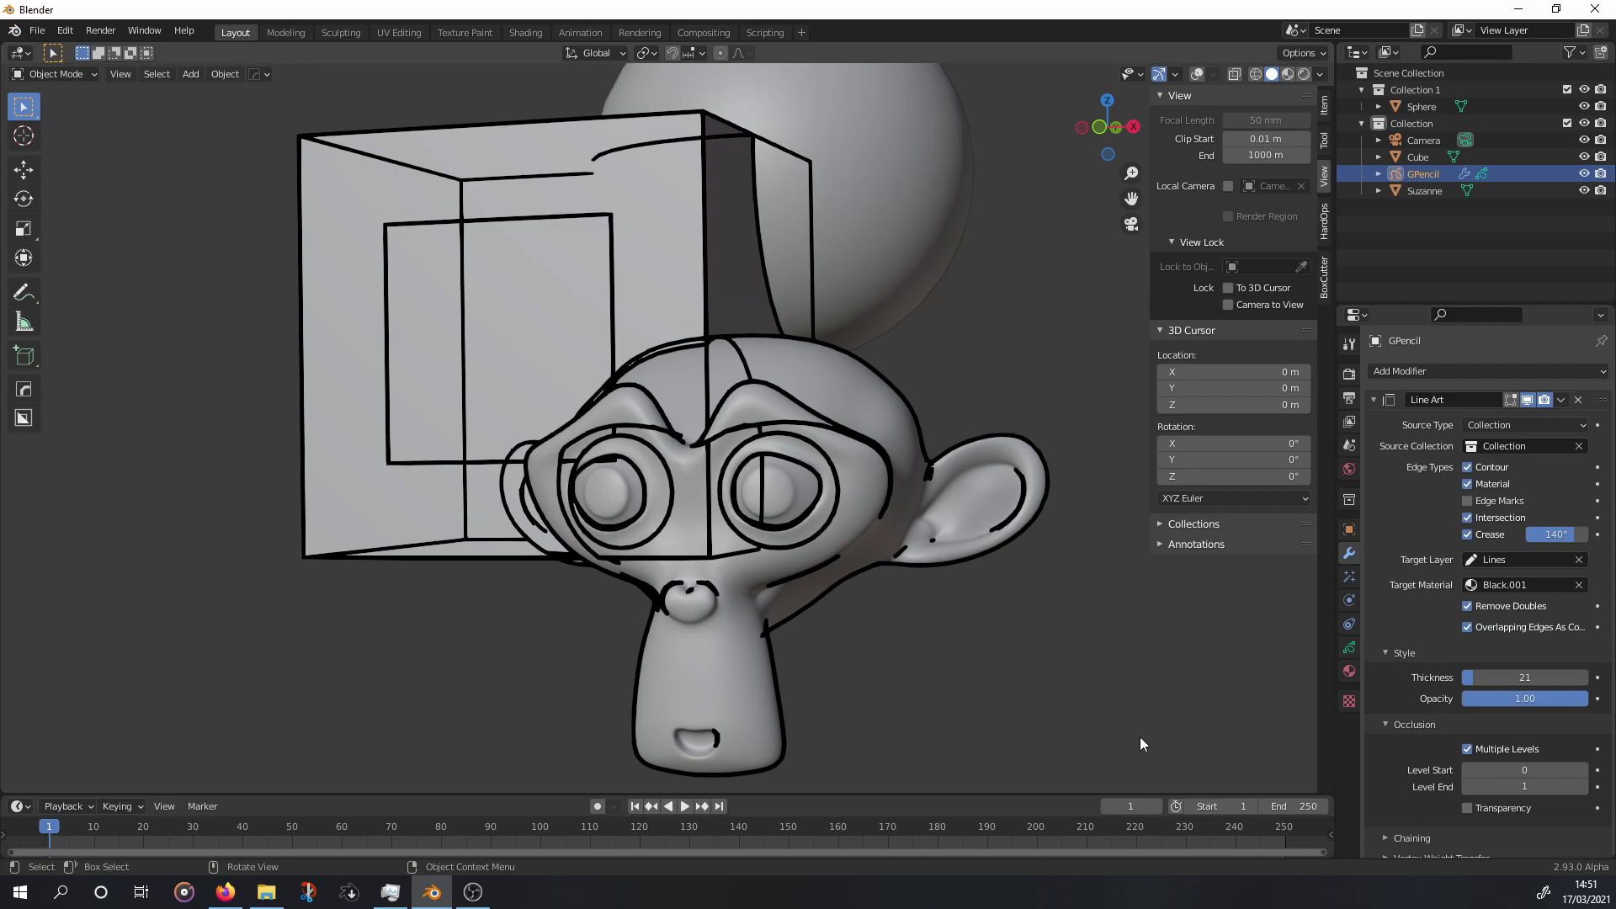
pyautogui.scroll(-5, 596, 230)
pyautogui.moveTo(572, 253)
pyautogui.mouseDown(button='middle')
pyautogui.moveTo(512, 285)
pyautogui.moveTo(333, 266)
pyautogui.moveTo(386, 340)
pyautogui.moveTo(682, 327)
pyautogui.moveTo(507, 252)
pyautogui.moveTo(607, 244)
pyautogui.moveTo(508, 143)
pyautogui.mouseUp(button='middle')
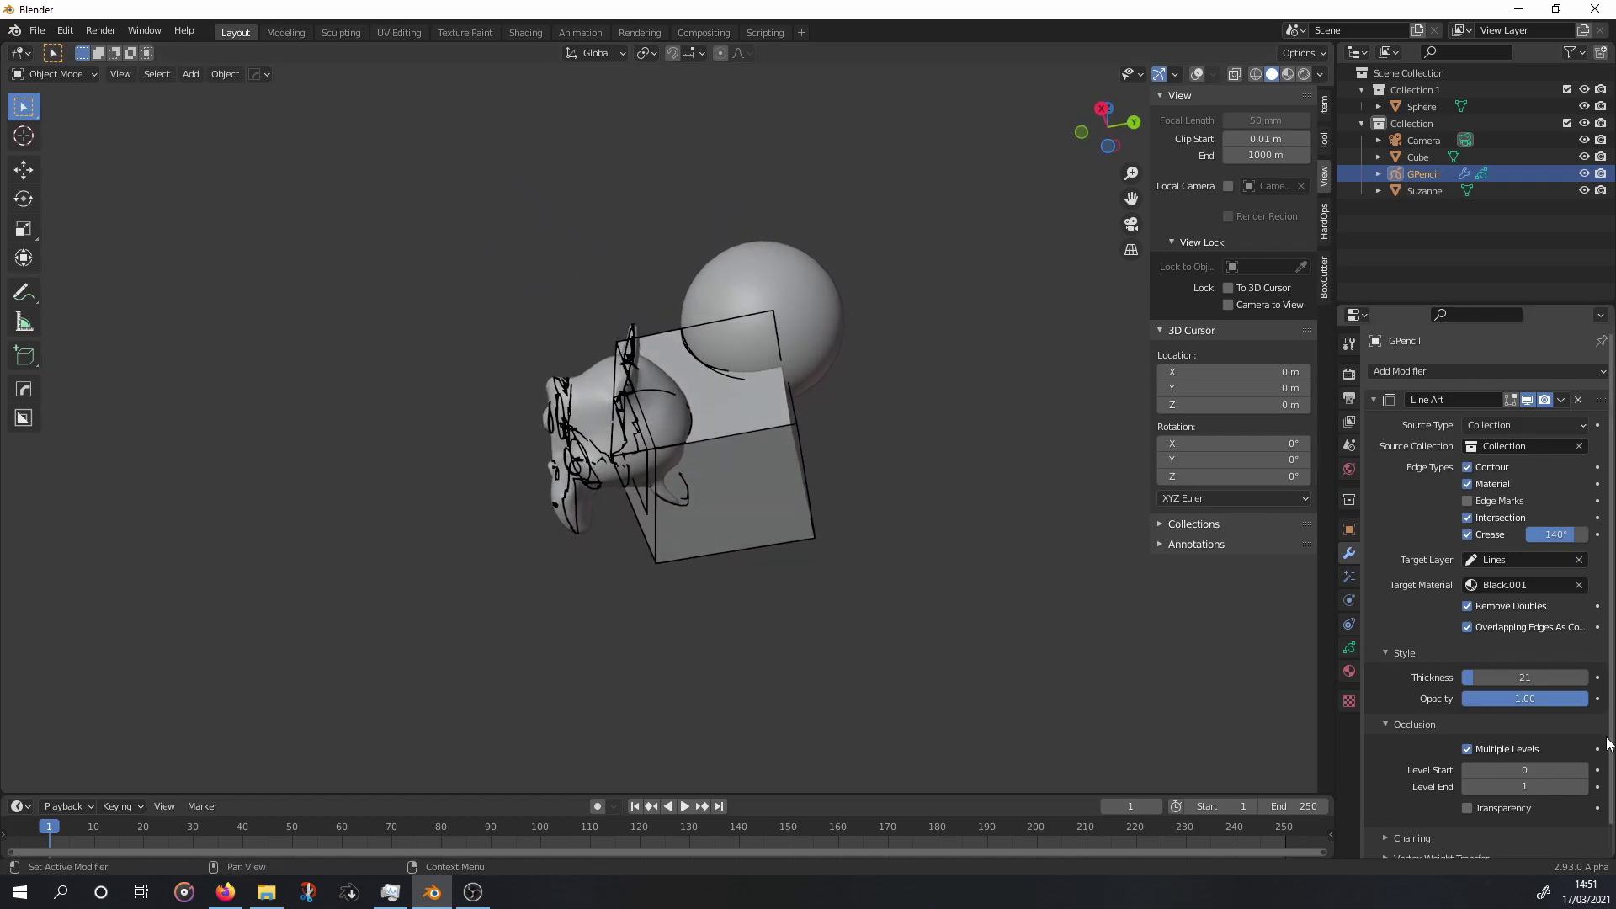
pyautogui.click(1583, 793)
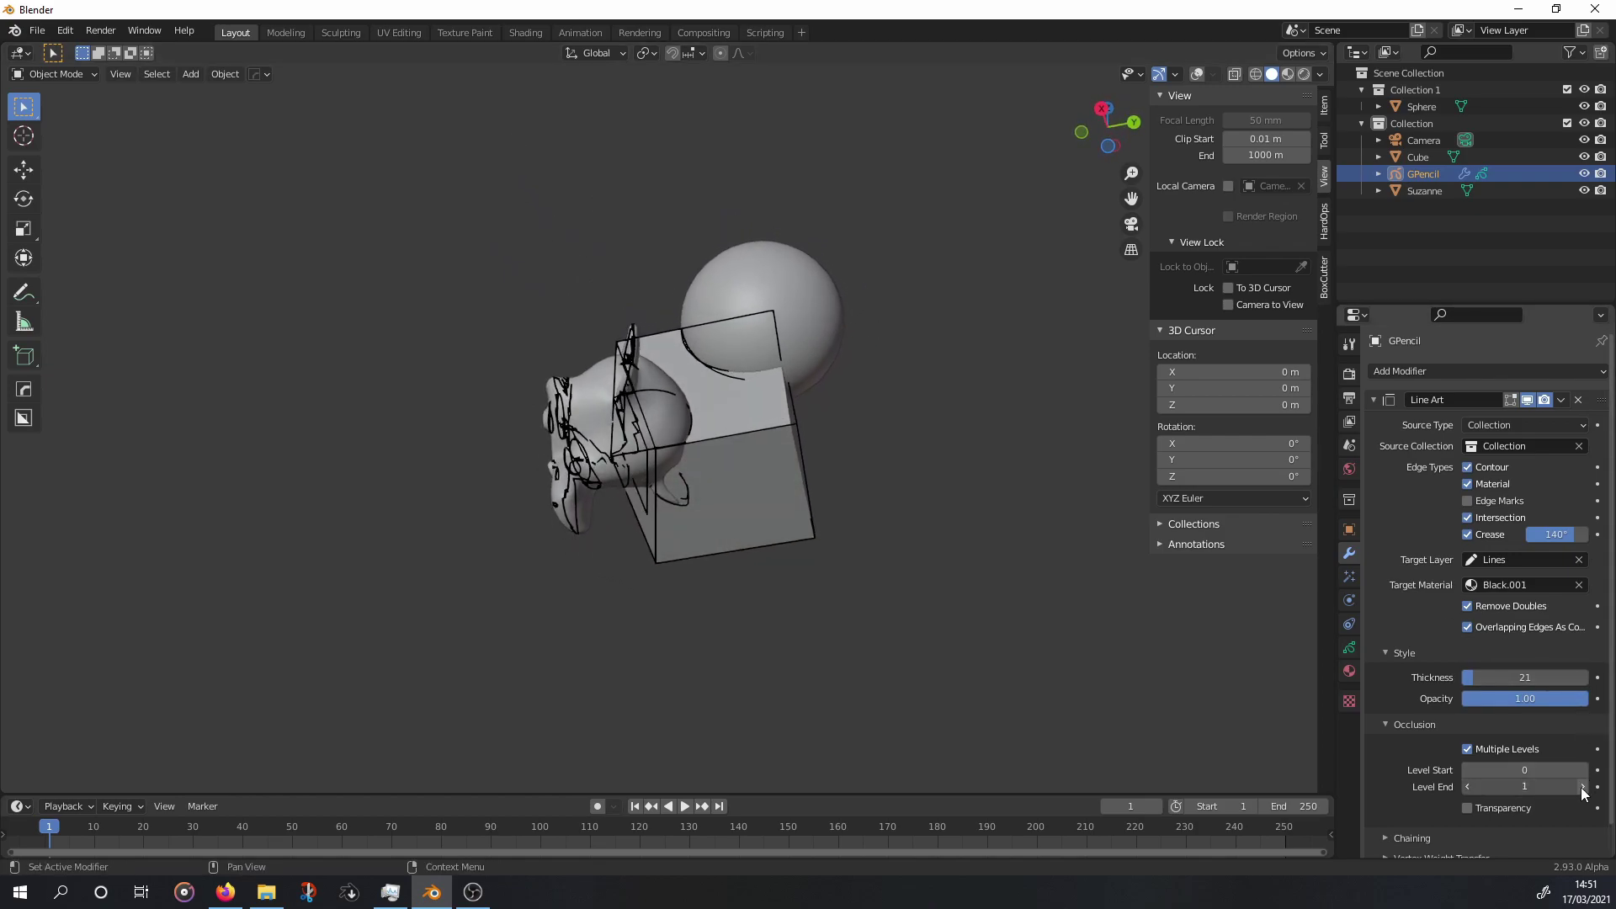
pyautogui.moveTo(801, 477)
pyautogui.mouseDown(button='middle')
pyautogui.moveTo(639, 549)
pyautogui.moveTo(729, 596)
pyautogui.moveTo(791, 596)
pyautogui.mouseUp(button='middle')
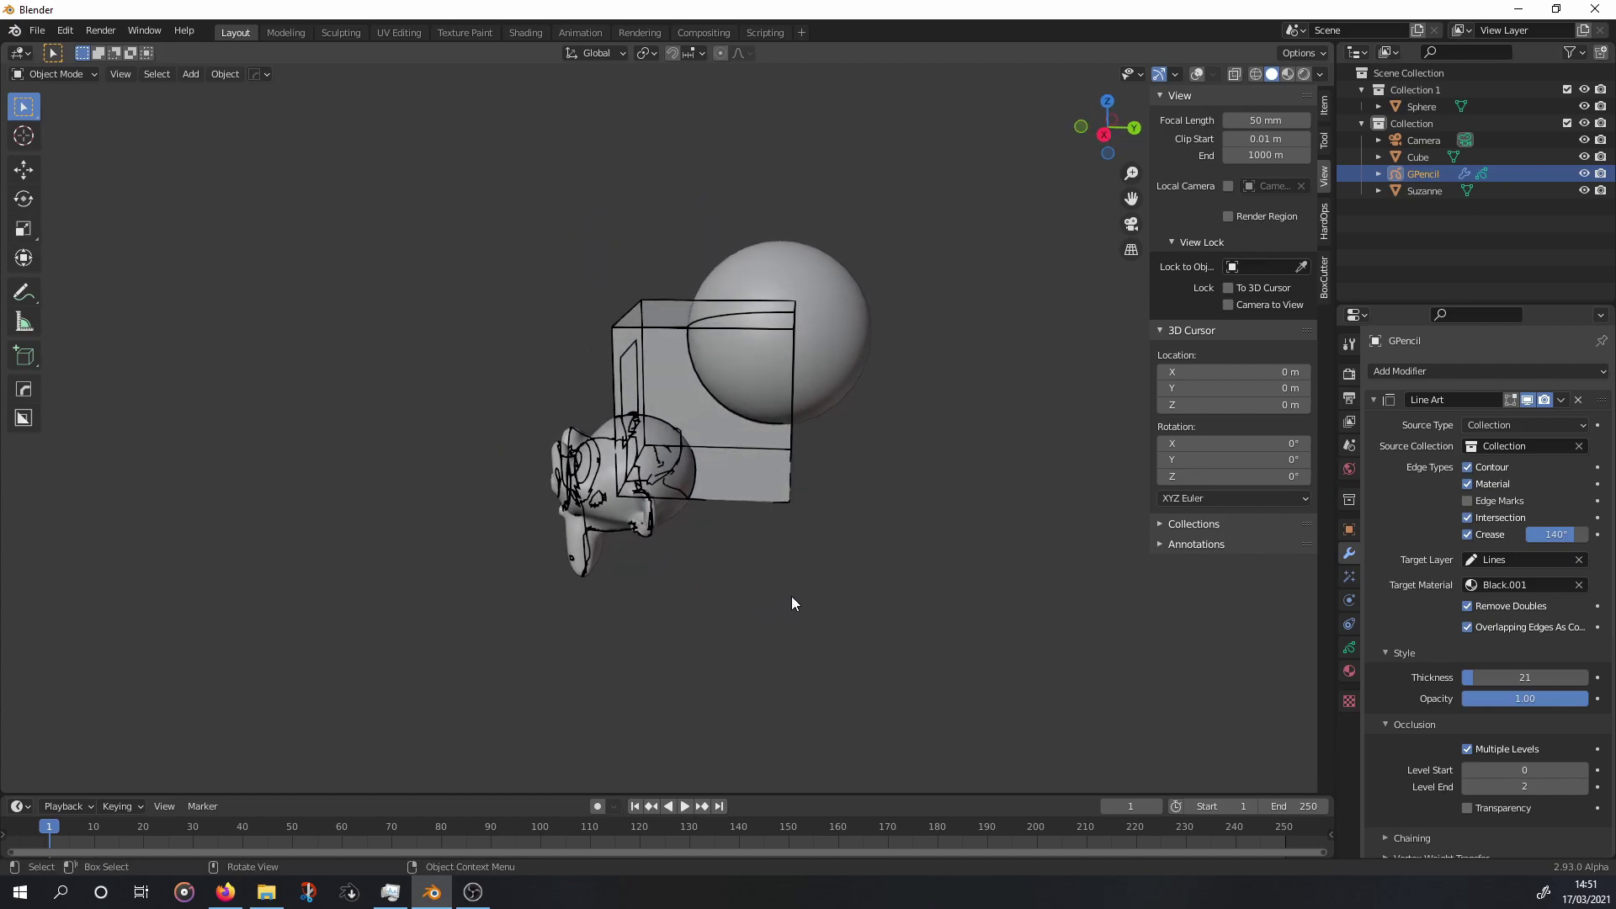
pyautogui.moveTo(792, 419)
pyautogui.mouseDown(button='middle')
pyautogui.moveTo(769, 477)
pyautogui.moveTo(917, 471)
pyautogui.mouseUp(button='middle')
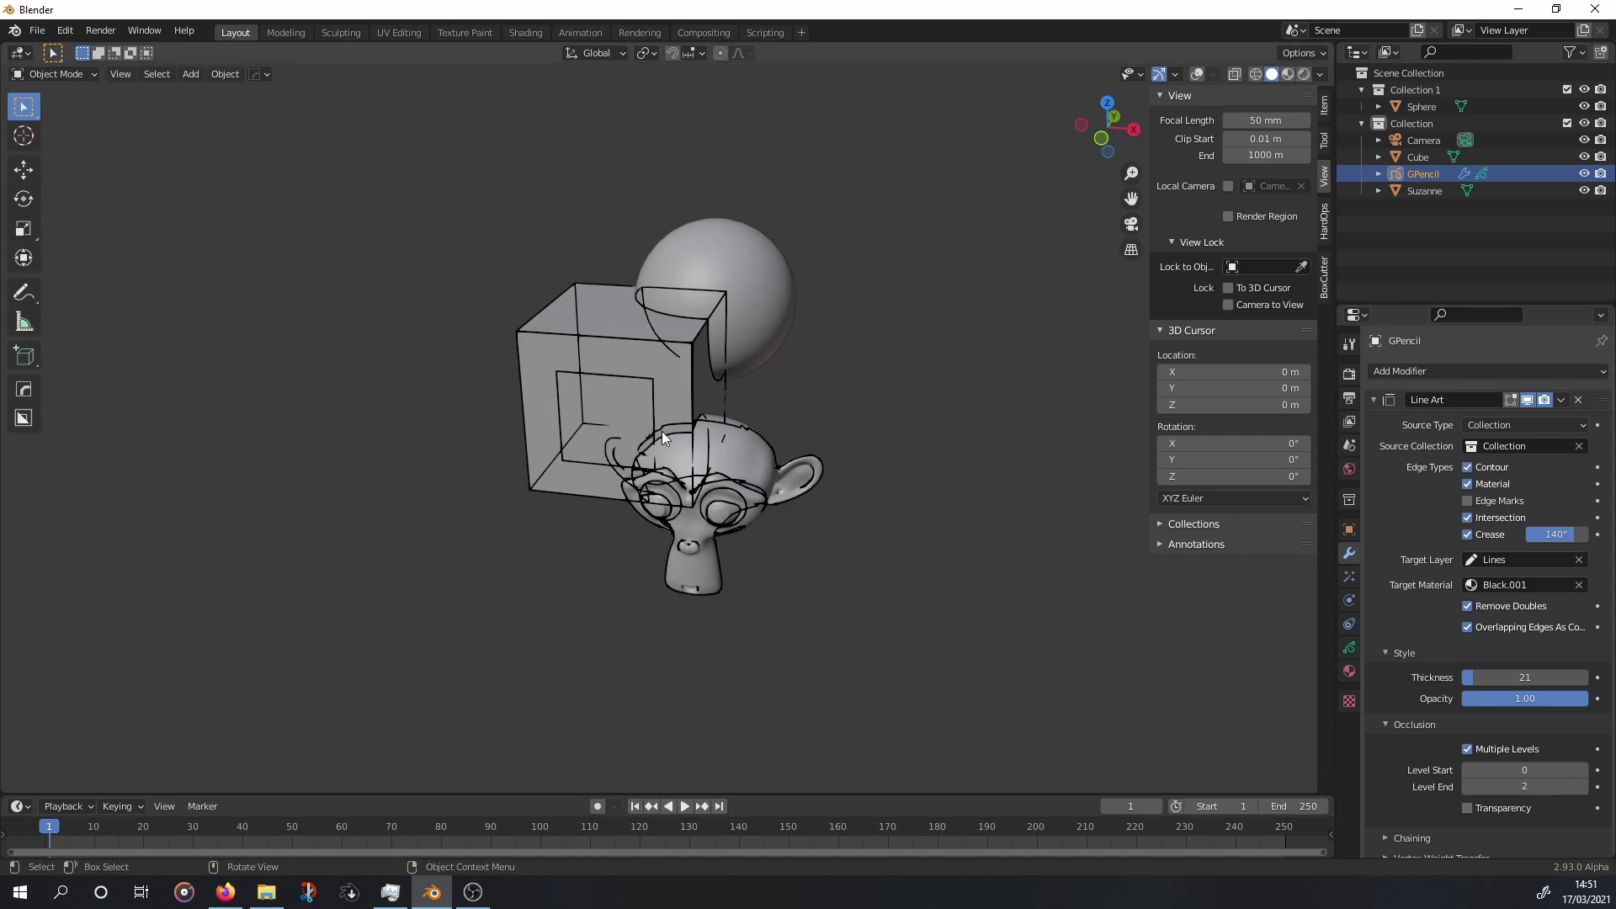
pyautogui.press('KP_0')
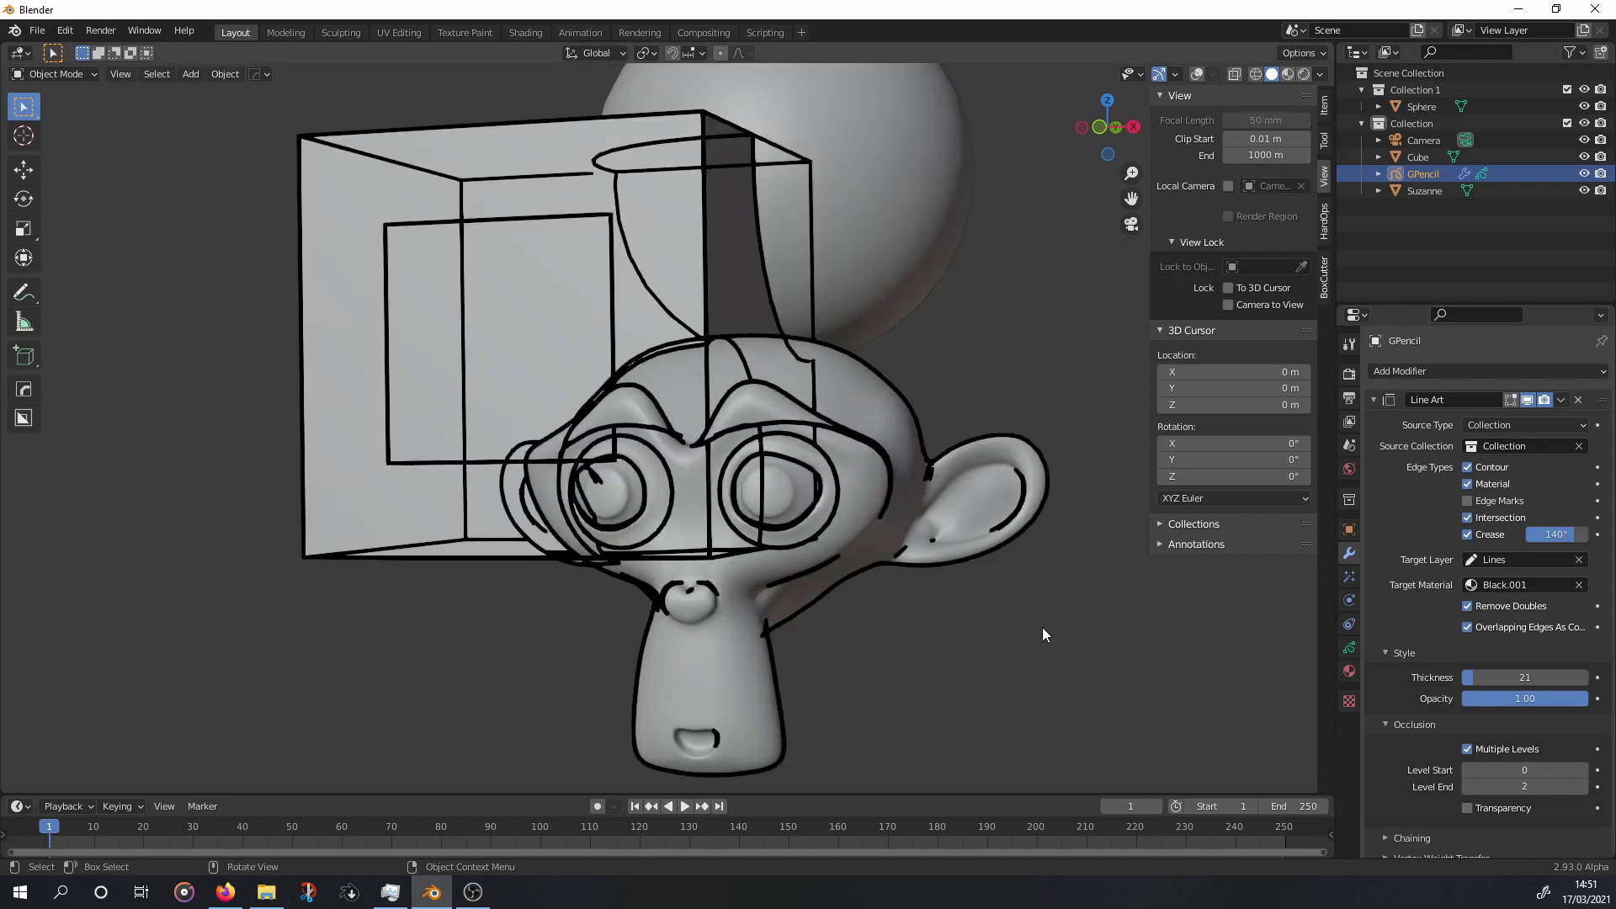
# Set occlusion Level Start to 1 and target material to dotted Material.003.
pyautogui.moveTo(1524, 770)
pyautogui.mouseDown()
pyautogui.moveTo(1565, 770)
pyautogui.moveTo(1524, 770)
pyautogui.mouseUp()
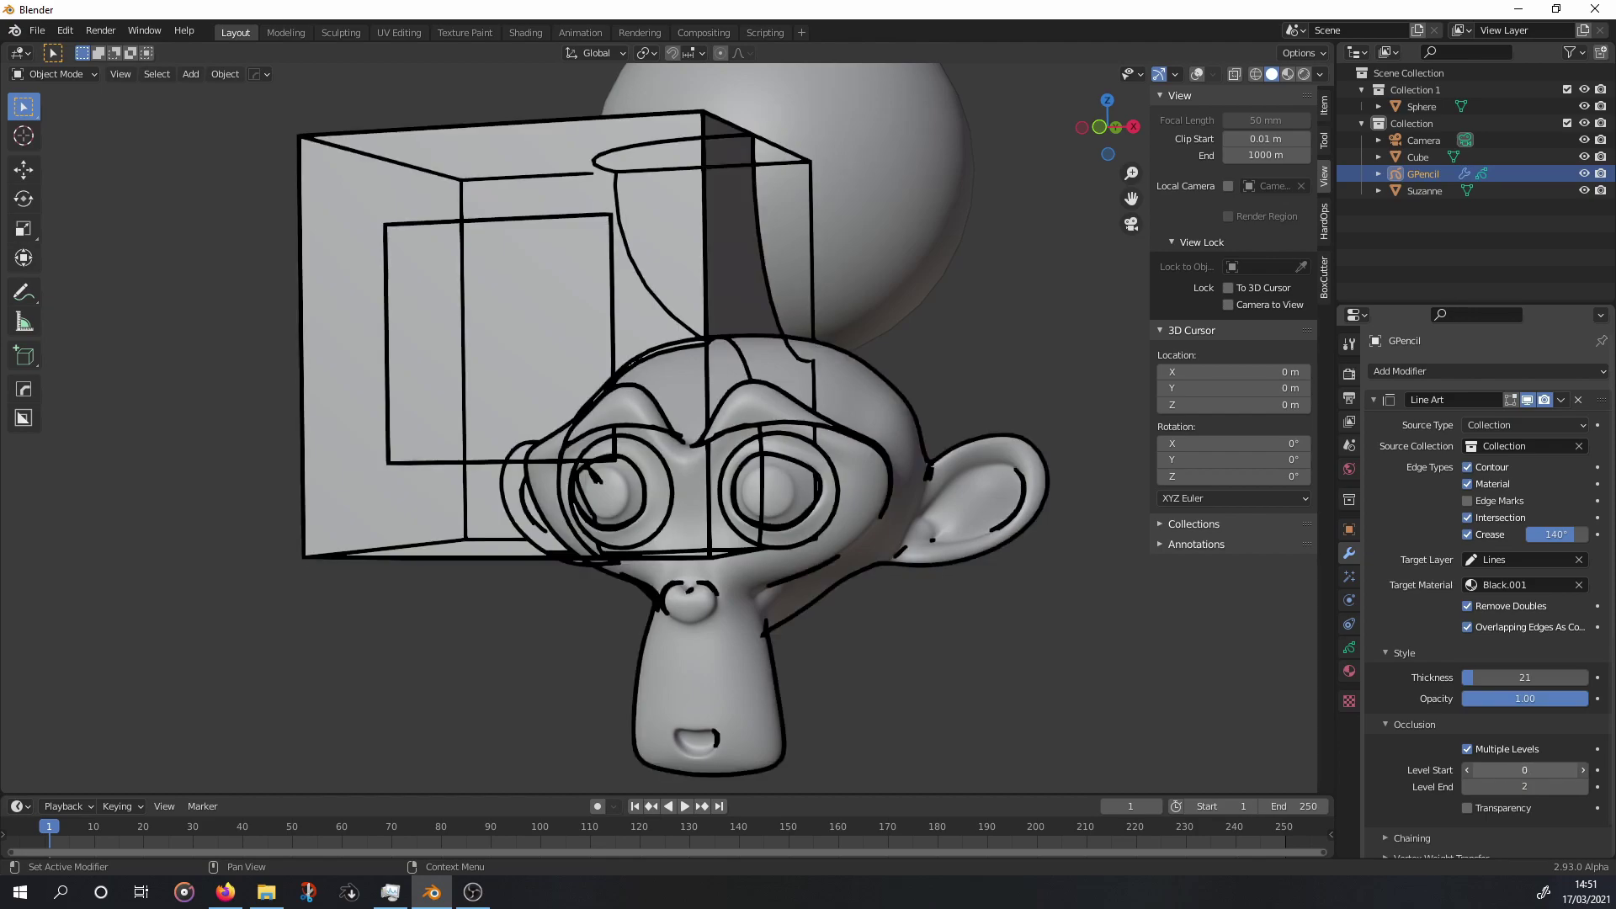
pyautogui.click(1584, 771)
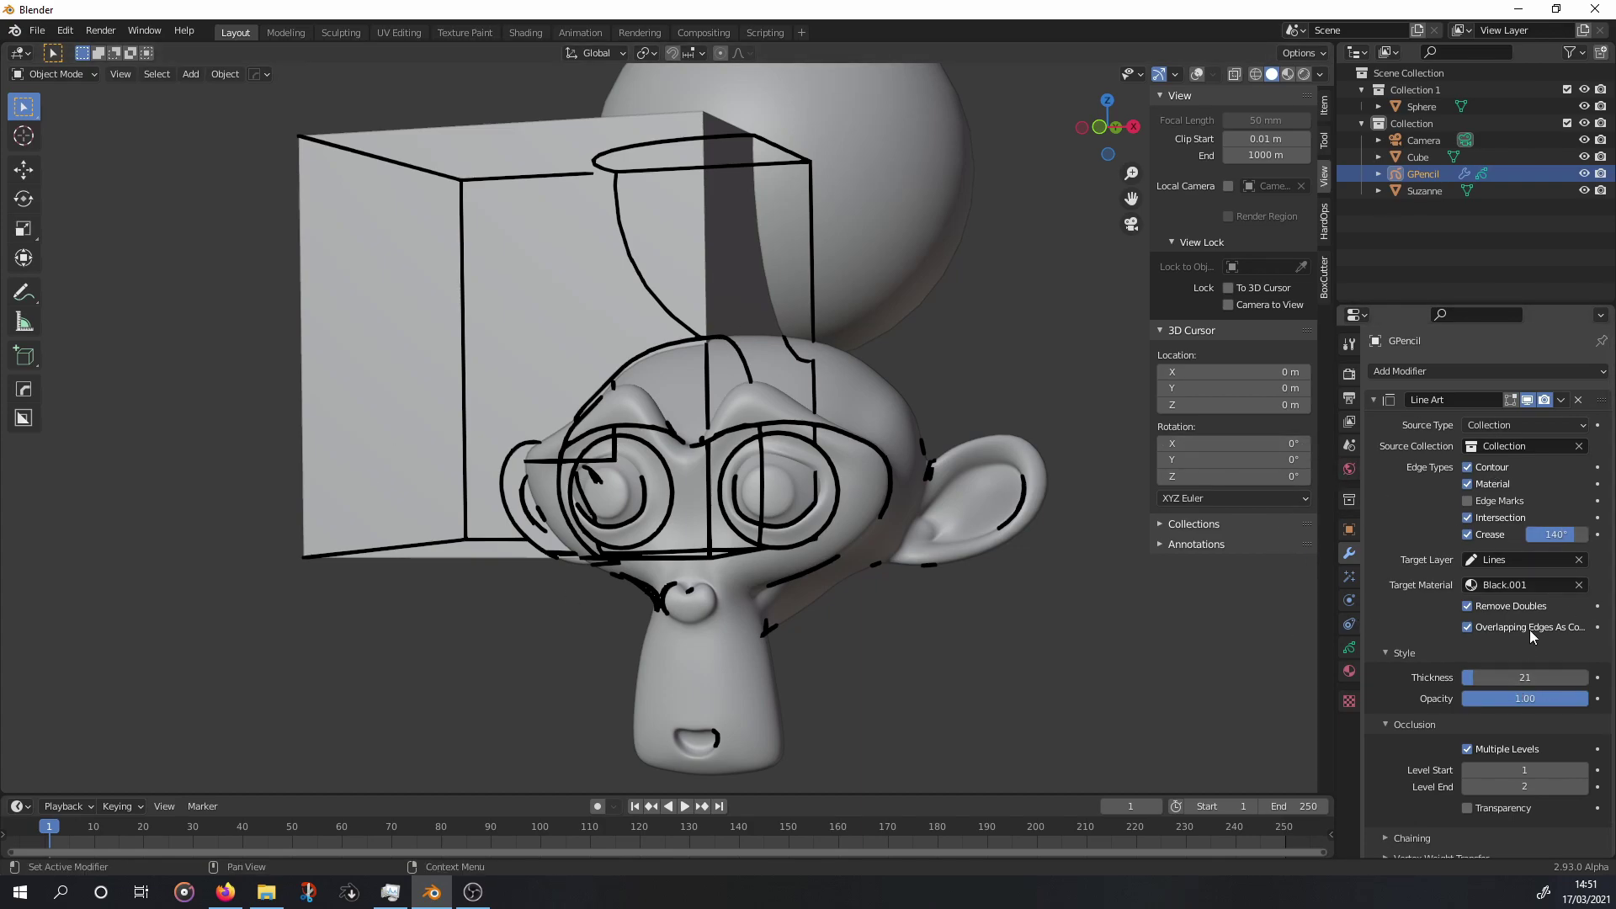
pyautogui.click(1537, 590)
pyautogui.click(1479, 628)
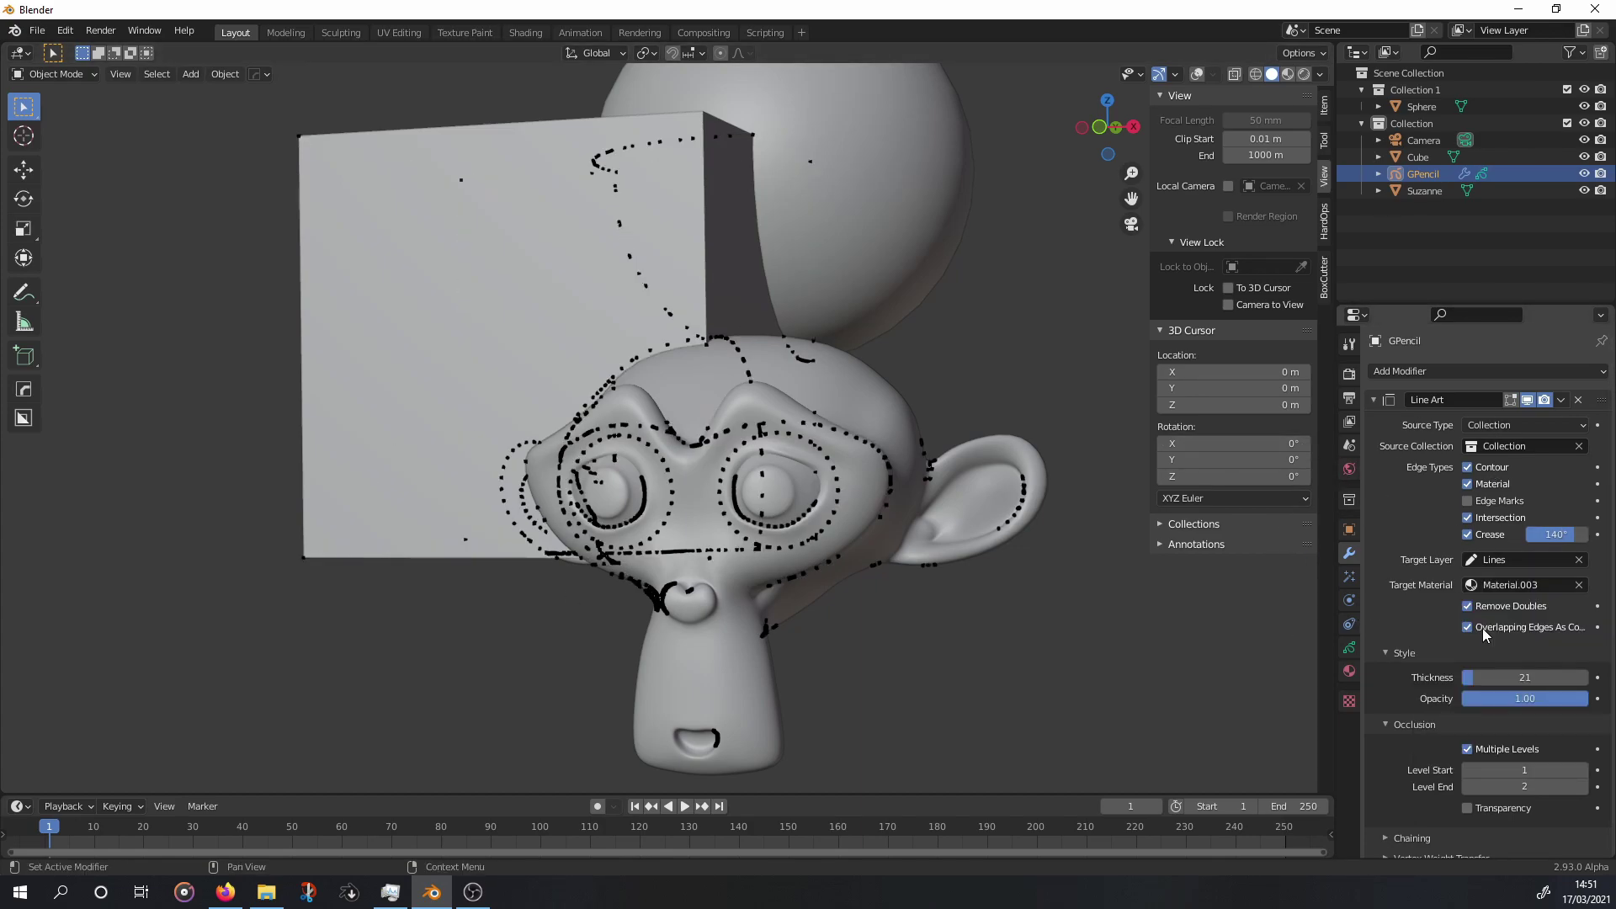
# Add a second Line Art modifier using Collection as its source.
pyautogui.click(1376, 402)
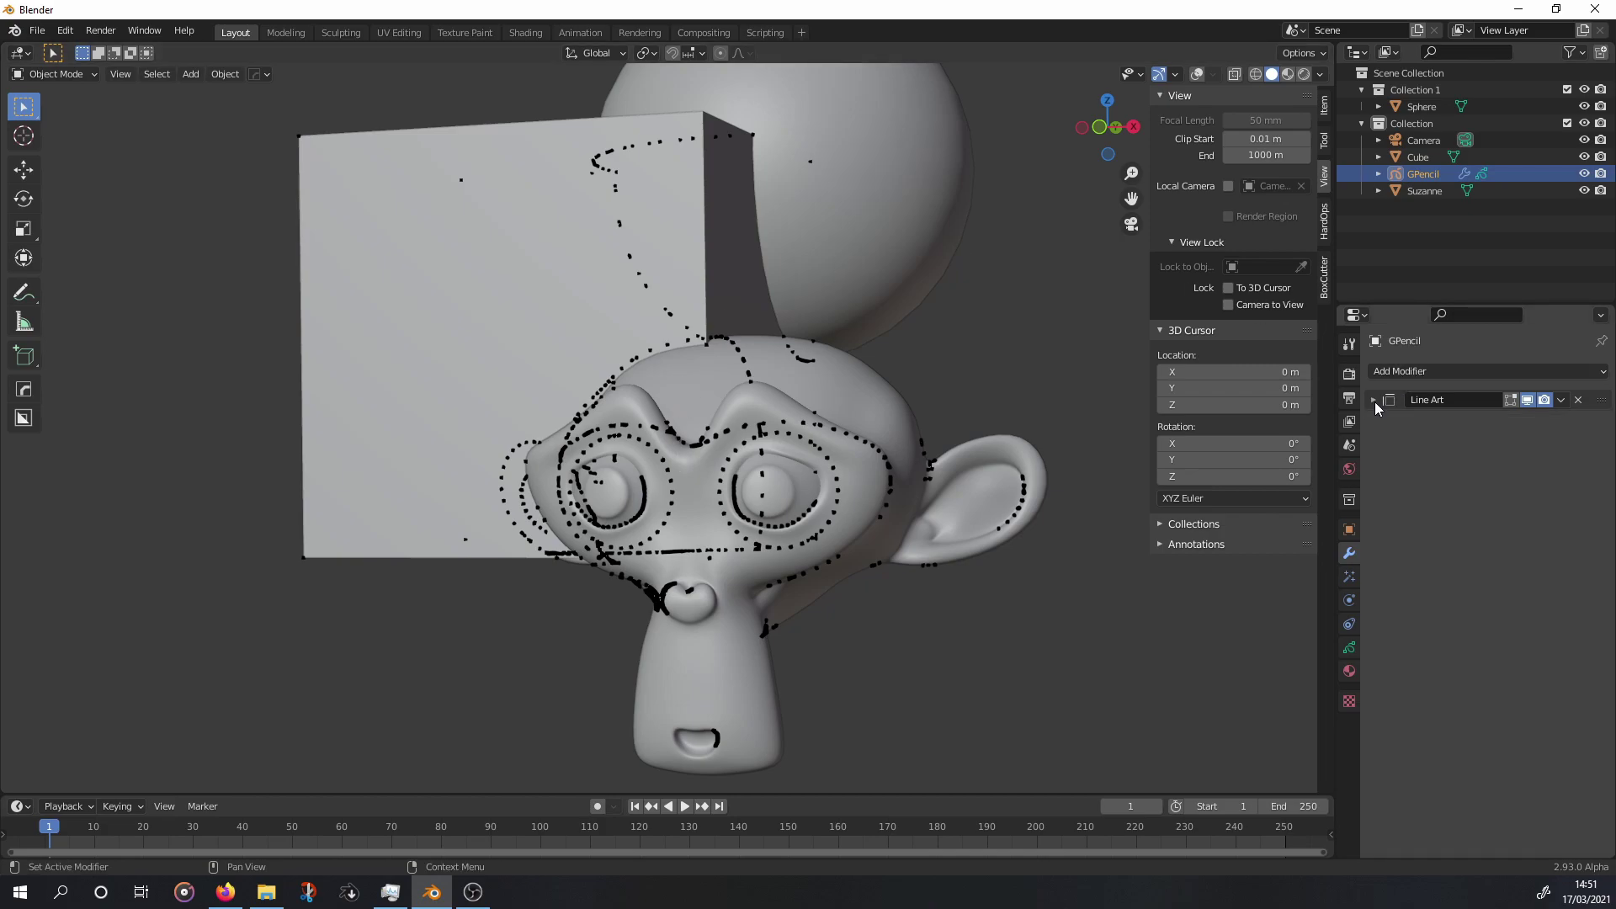
pyautogui.click(1421, 372)
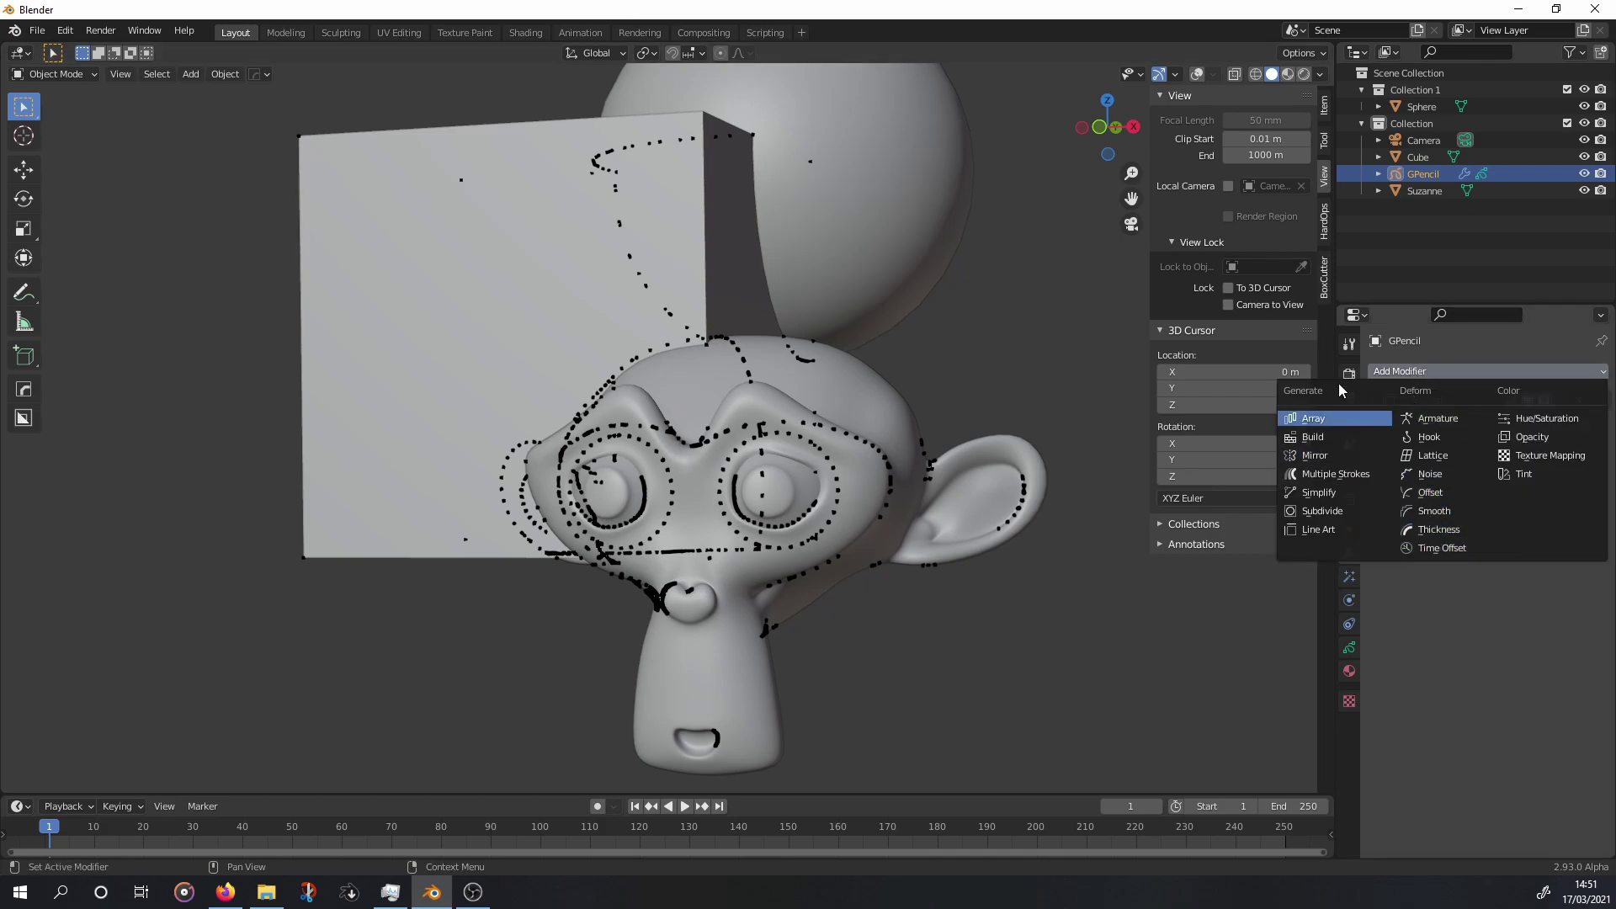
pyautogui.click(1413, 375)
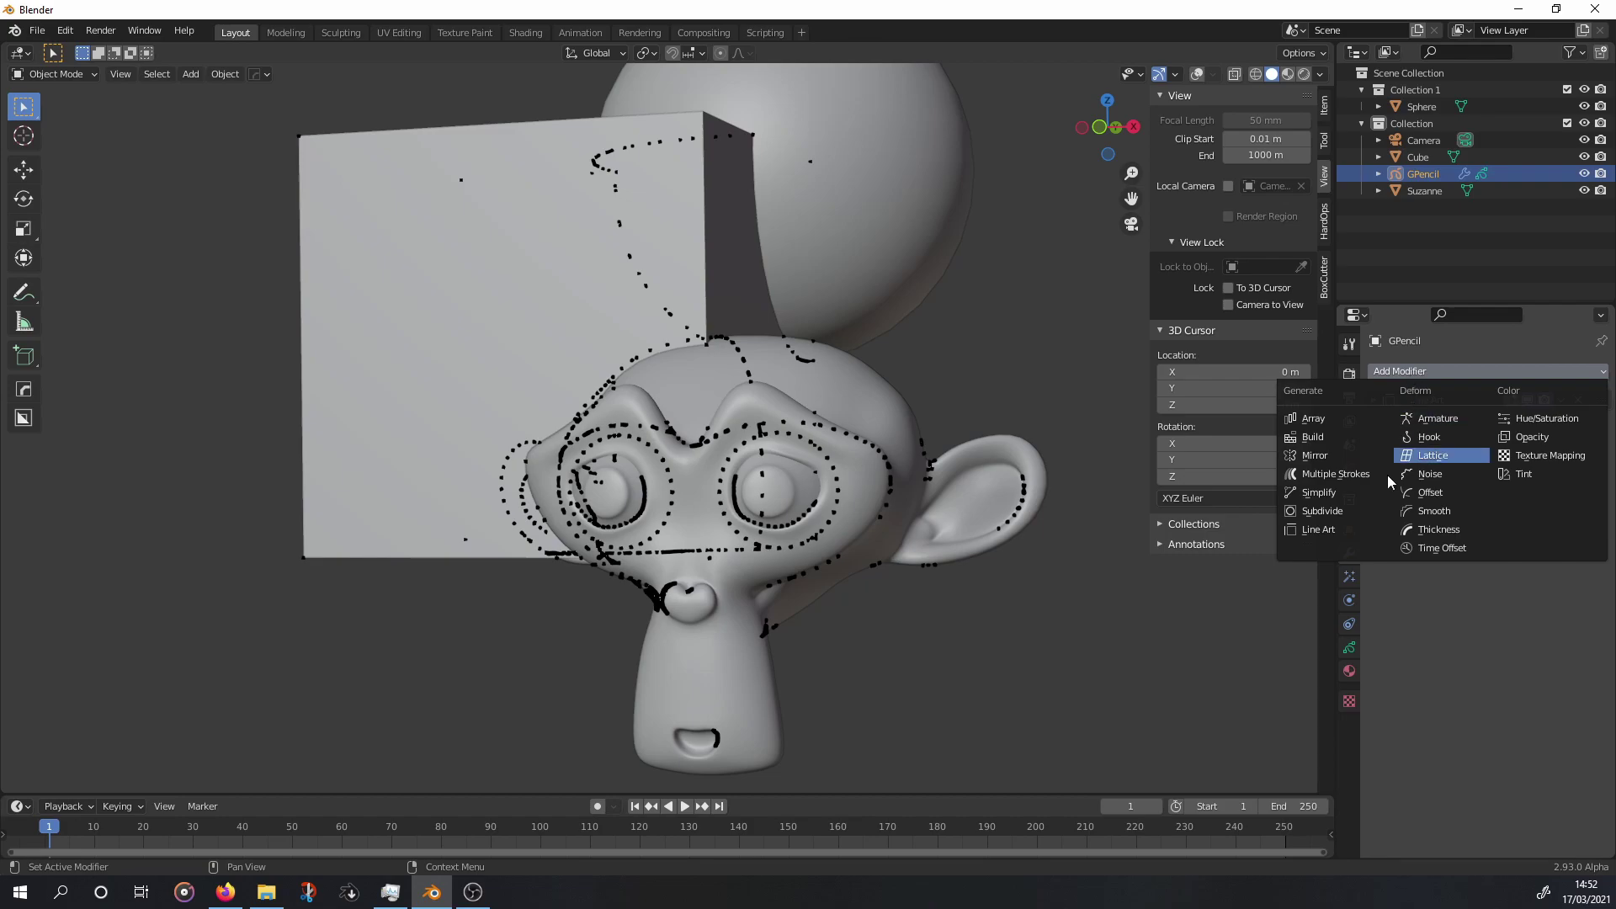
pyautogui.click(1338, 530)
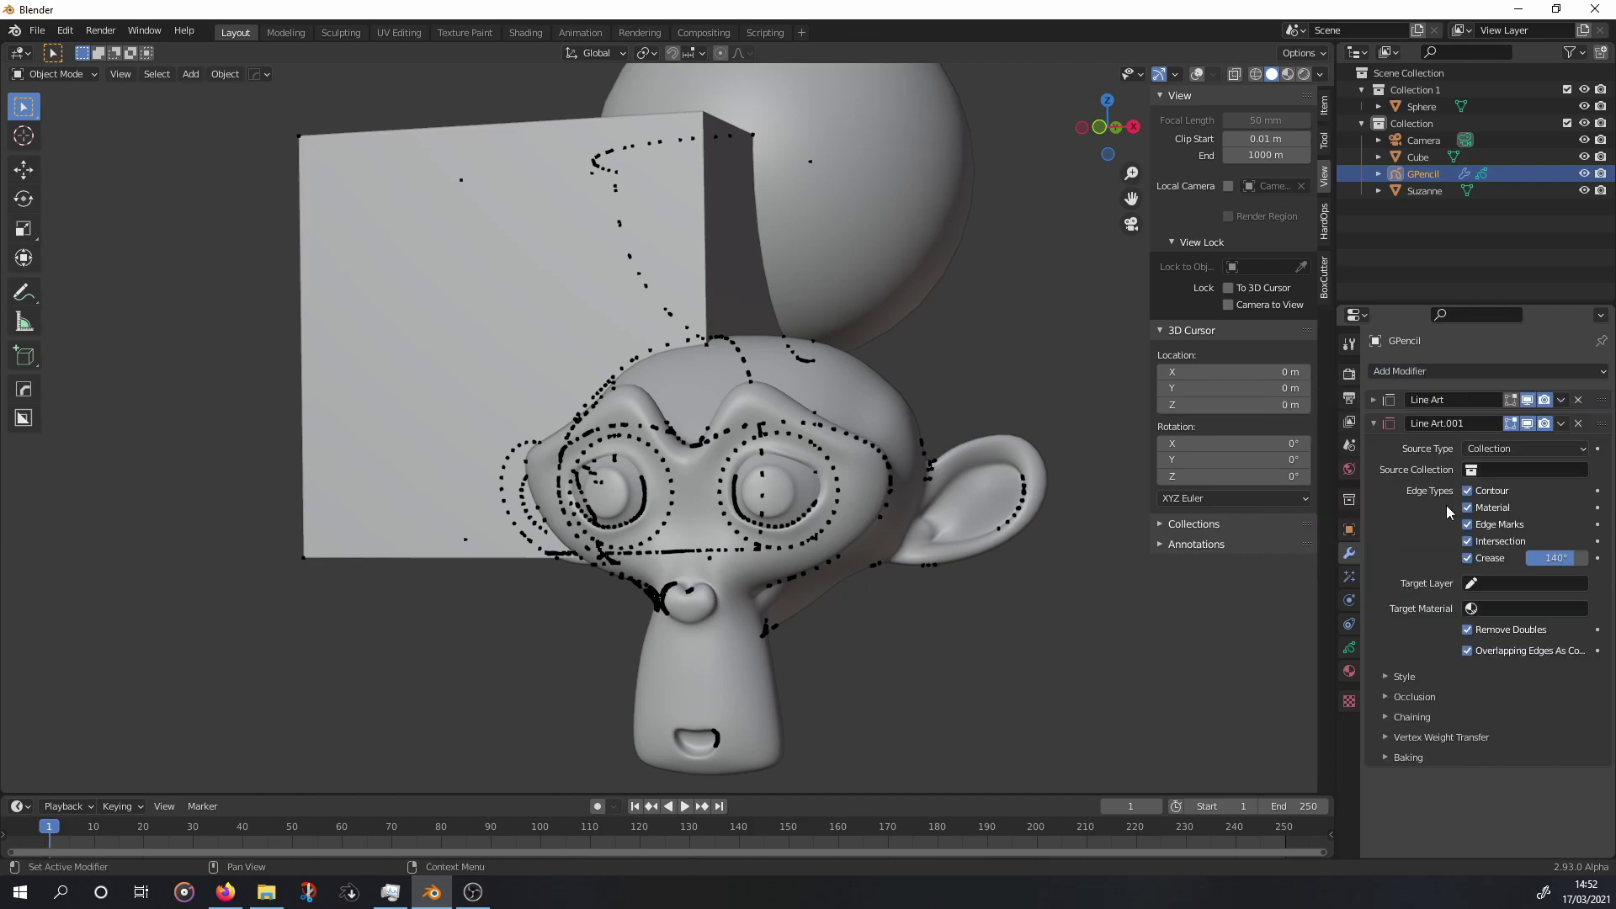
pyautogui.click(1502, 468)
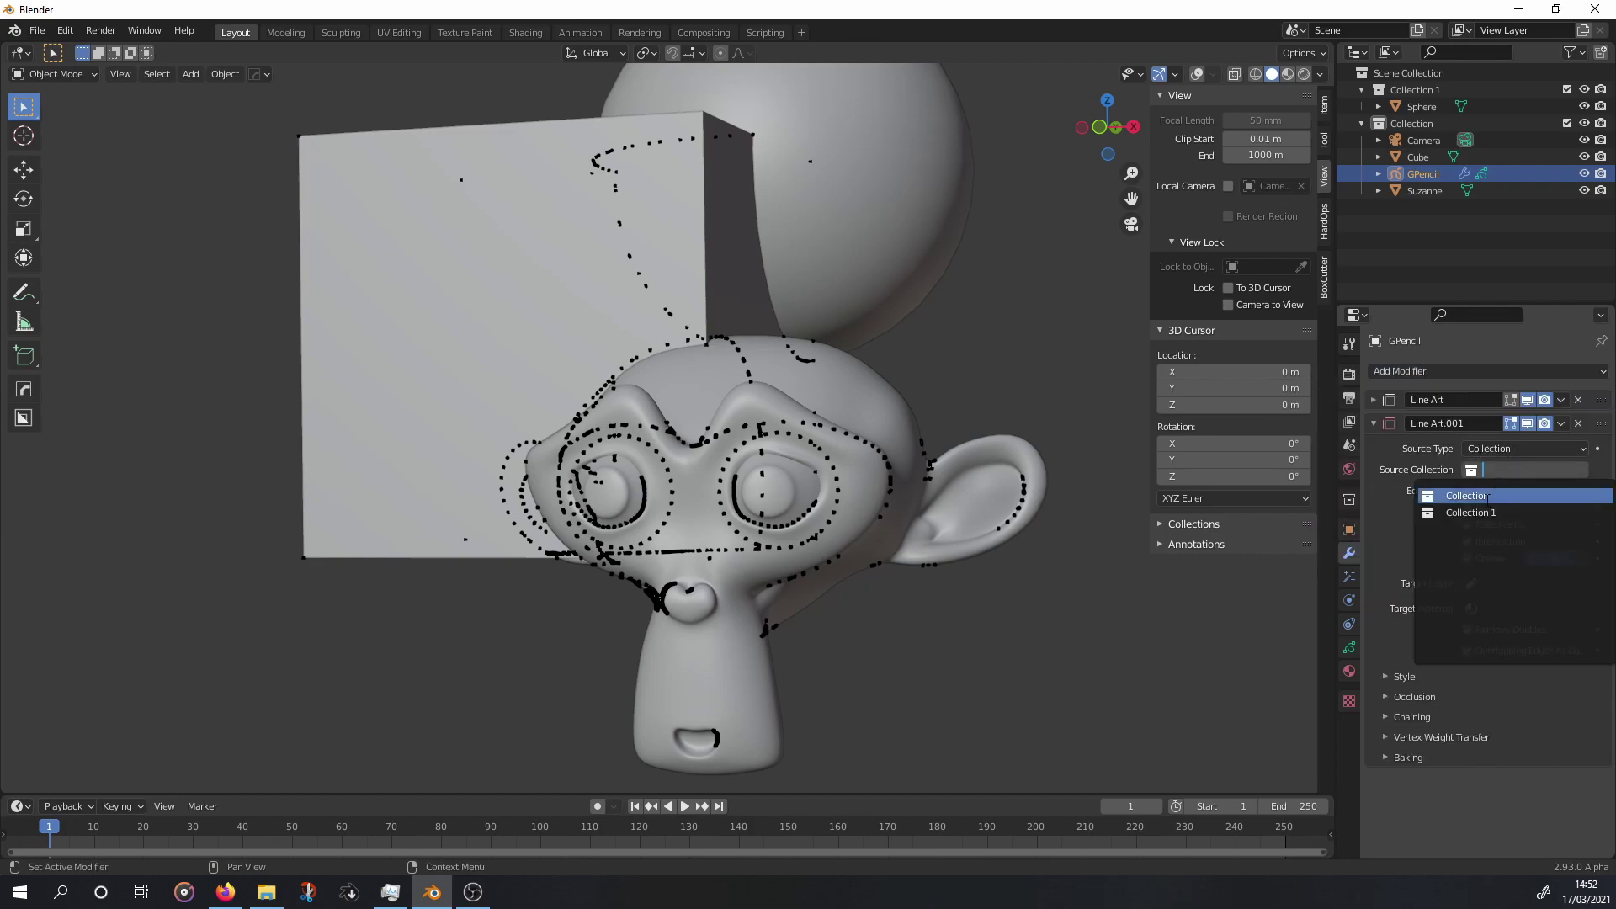
pyautogui.click(1500, 497)
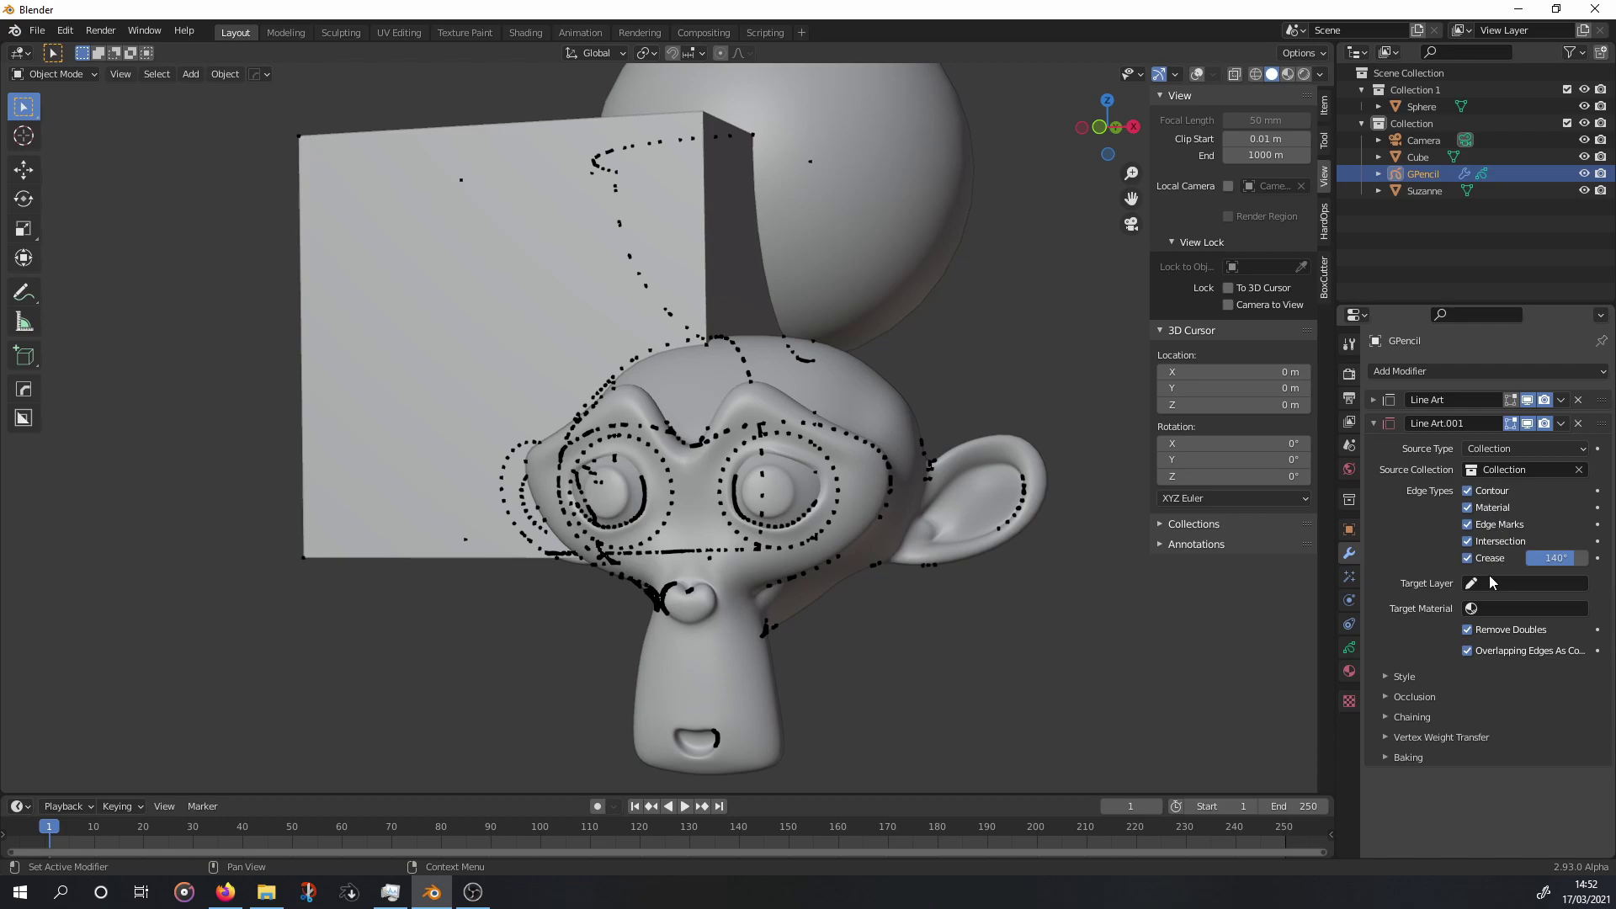
# Enable multiple occlusion levels, target layer Lines and material Black.001 on the new modifier.
pyautogui.click(1389, 678)
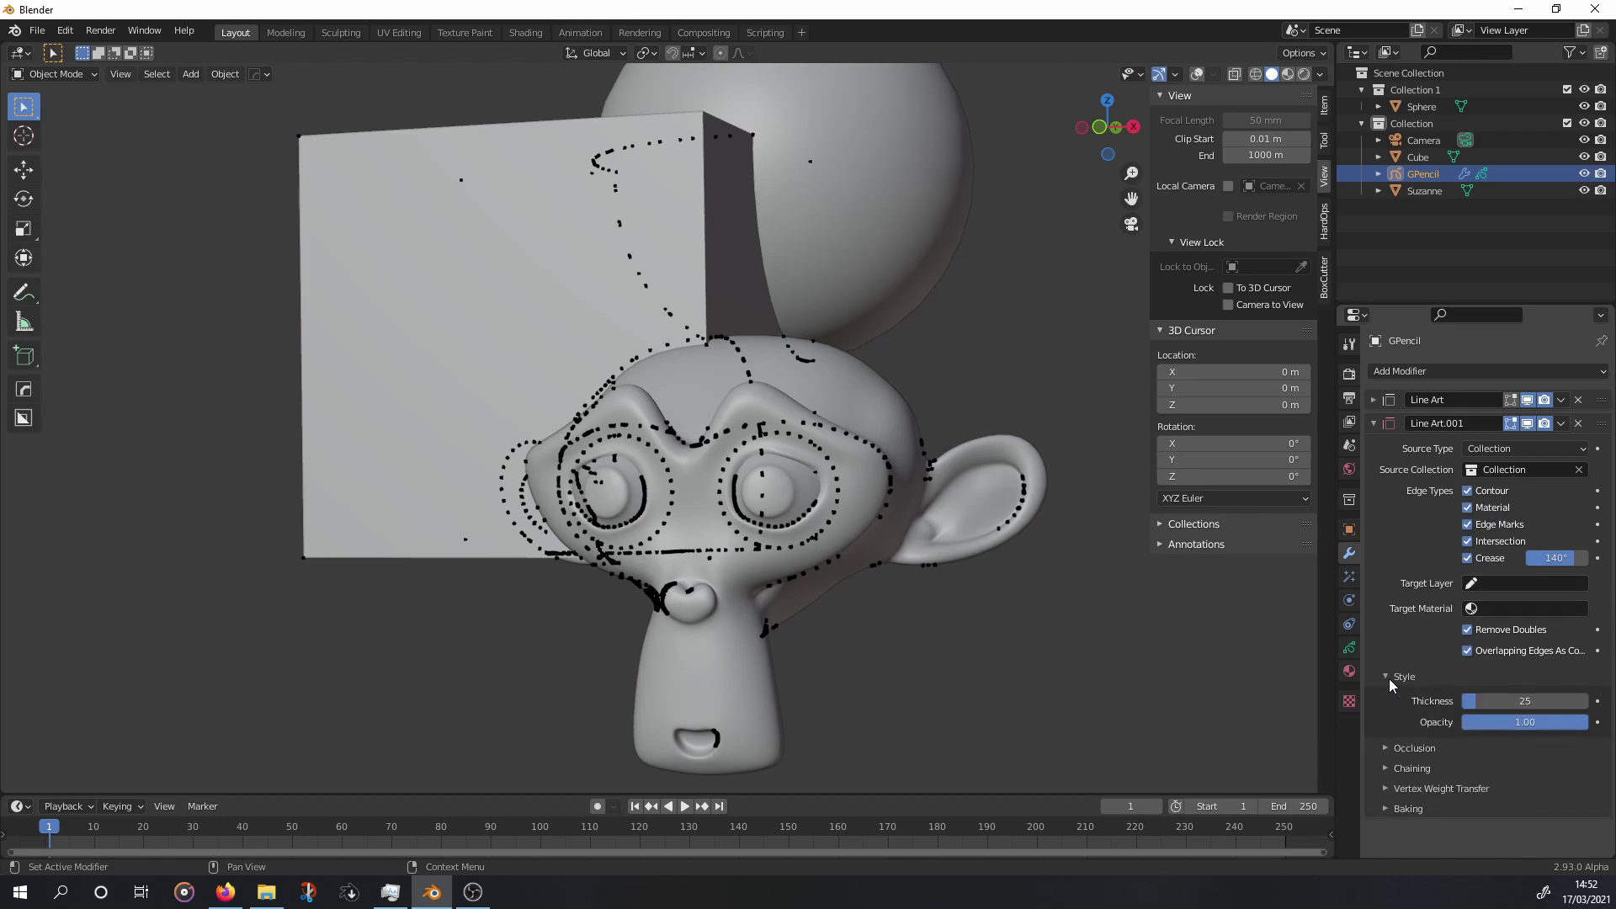
pyautogui.click(1382, 746)
pyautogui.click(1466, 772)
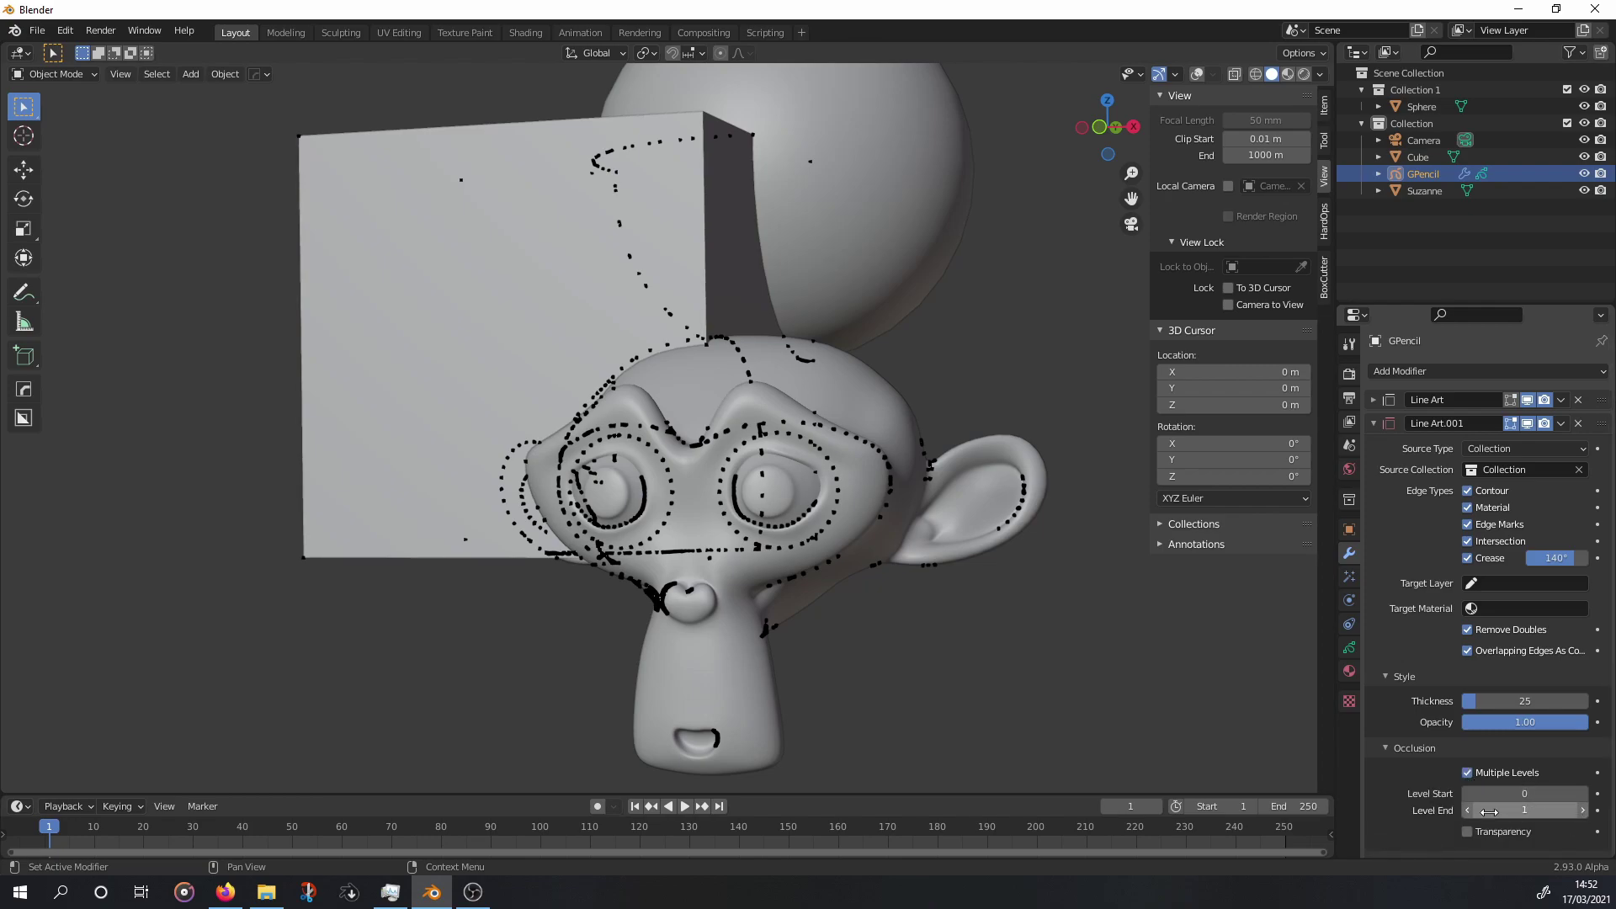
pyautogui.click(1493, 587)
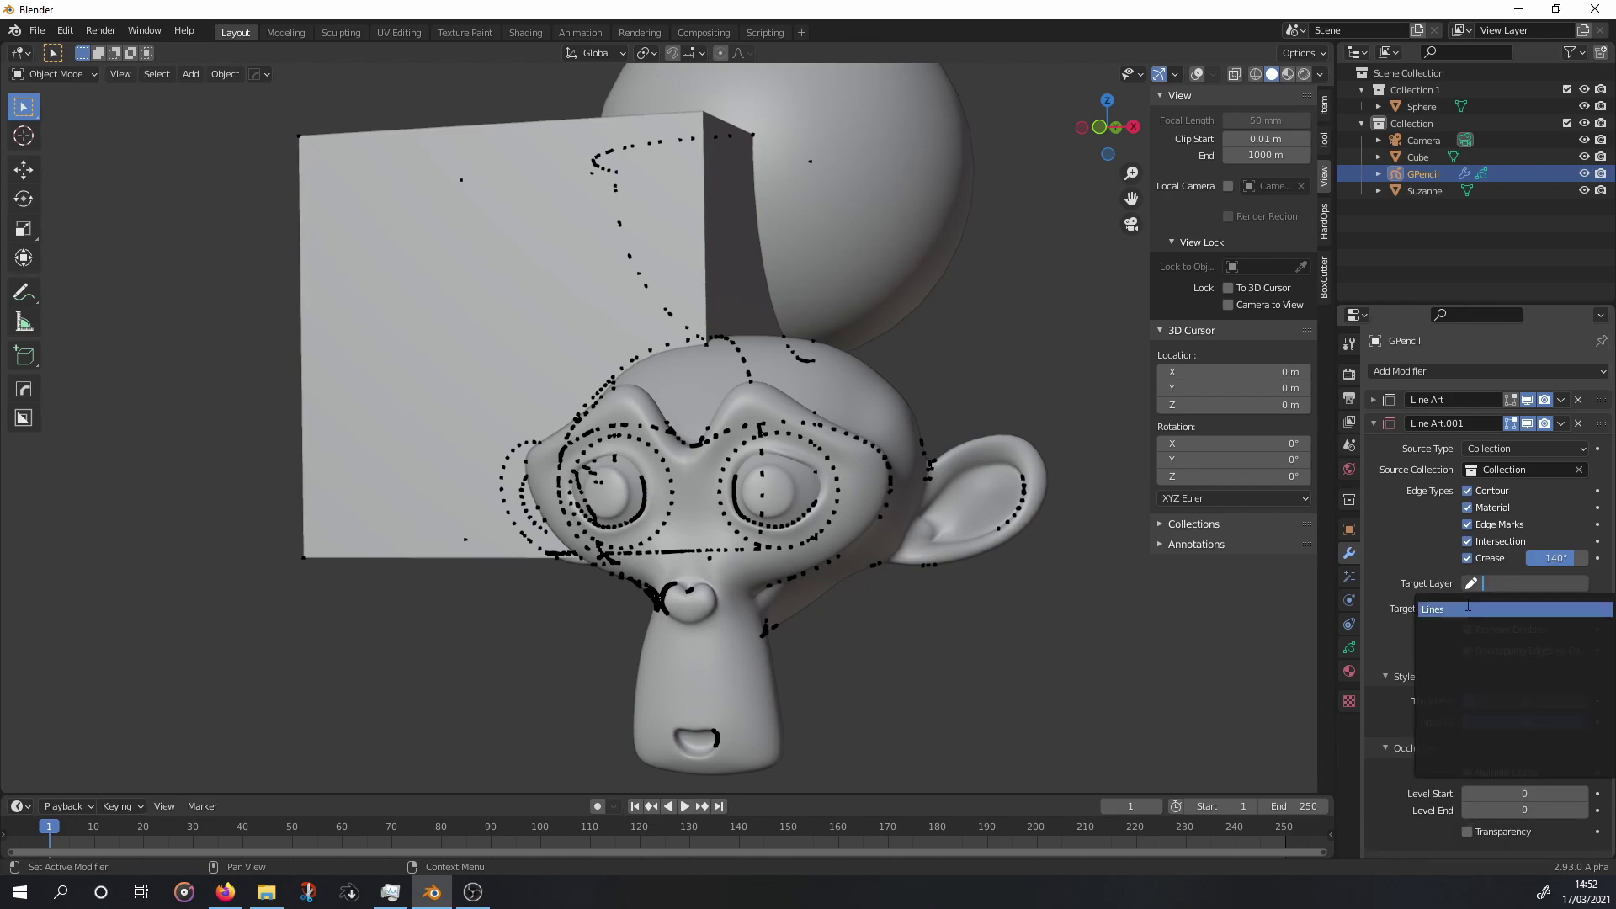
pyautogui.click(1487, 613)
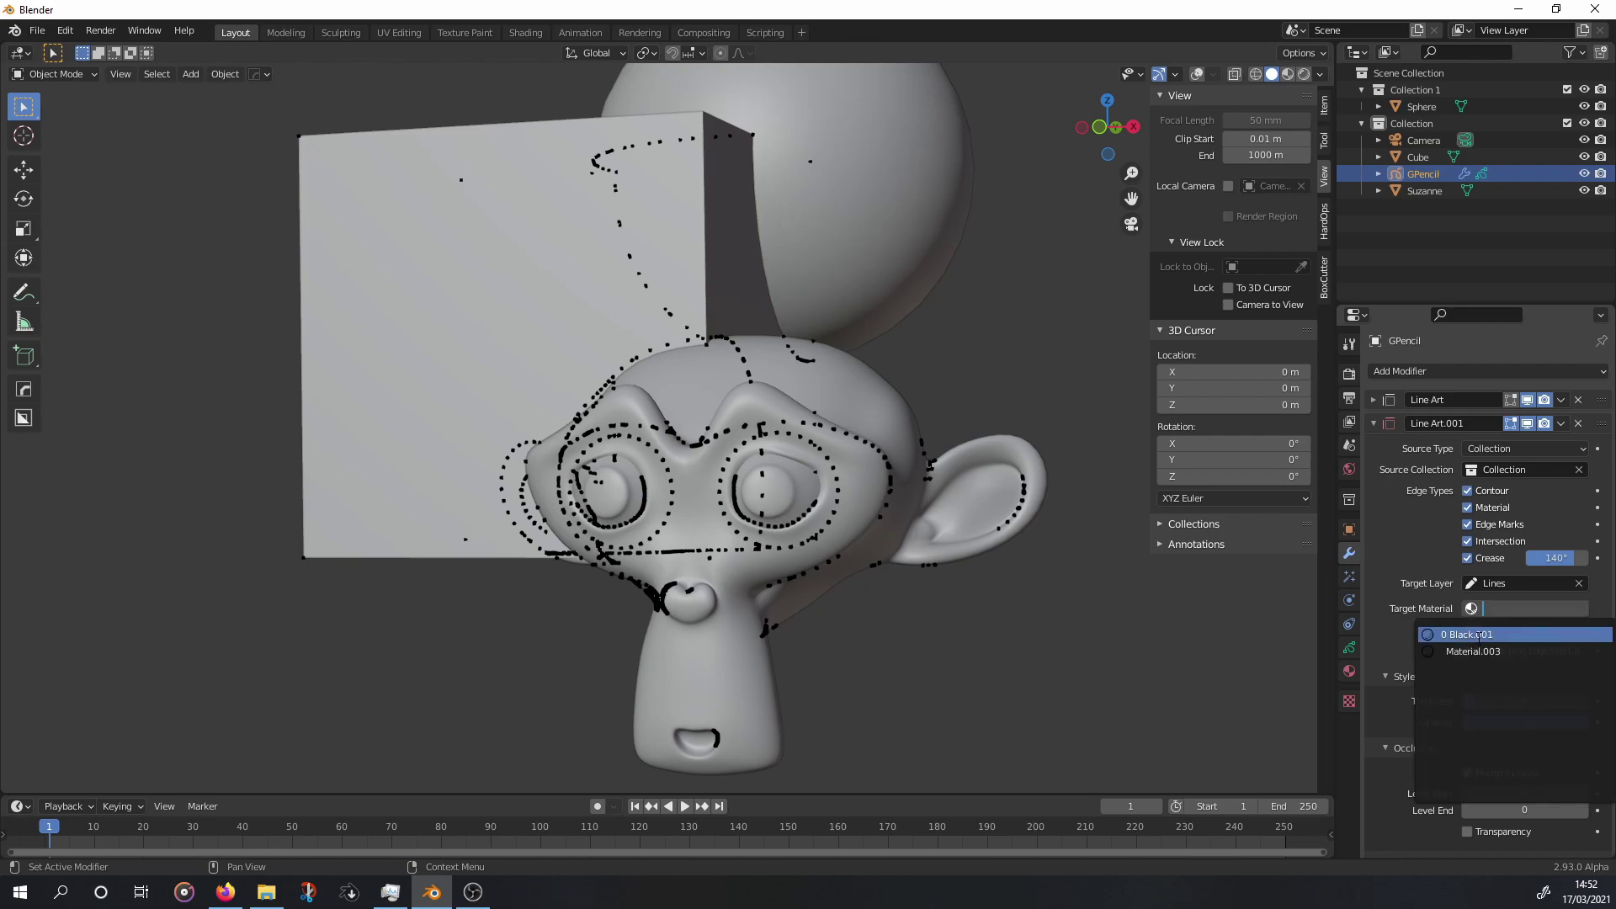
pyautogui.click(1486, 634)
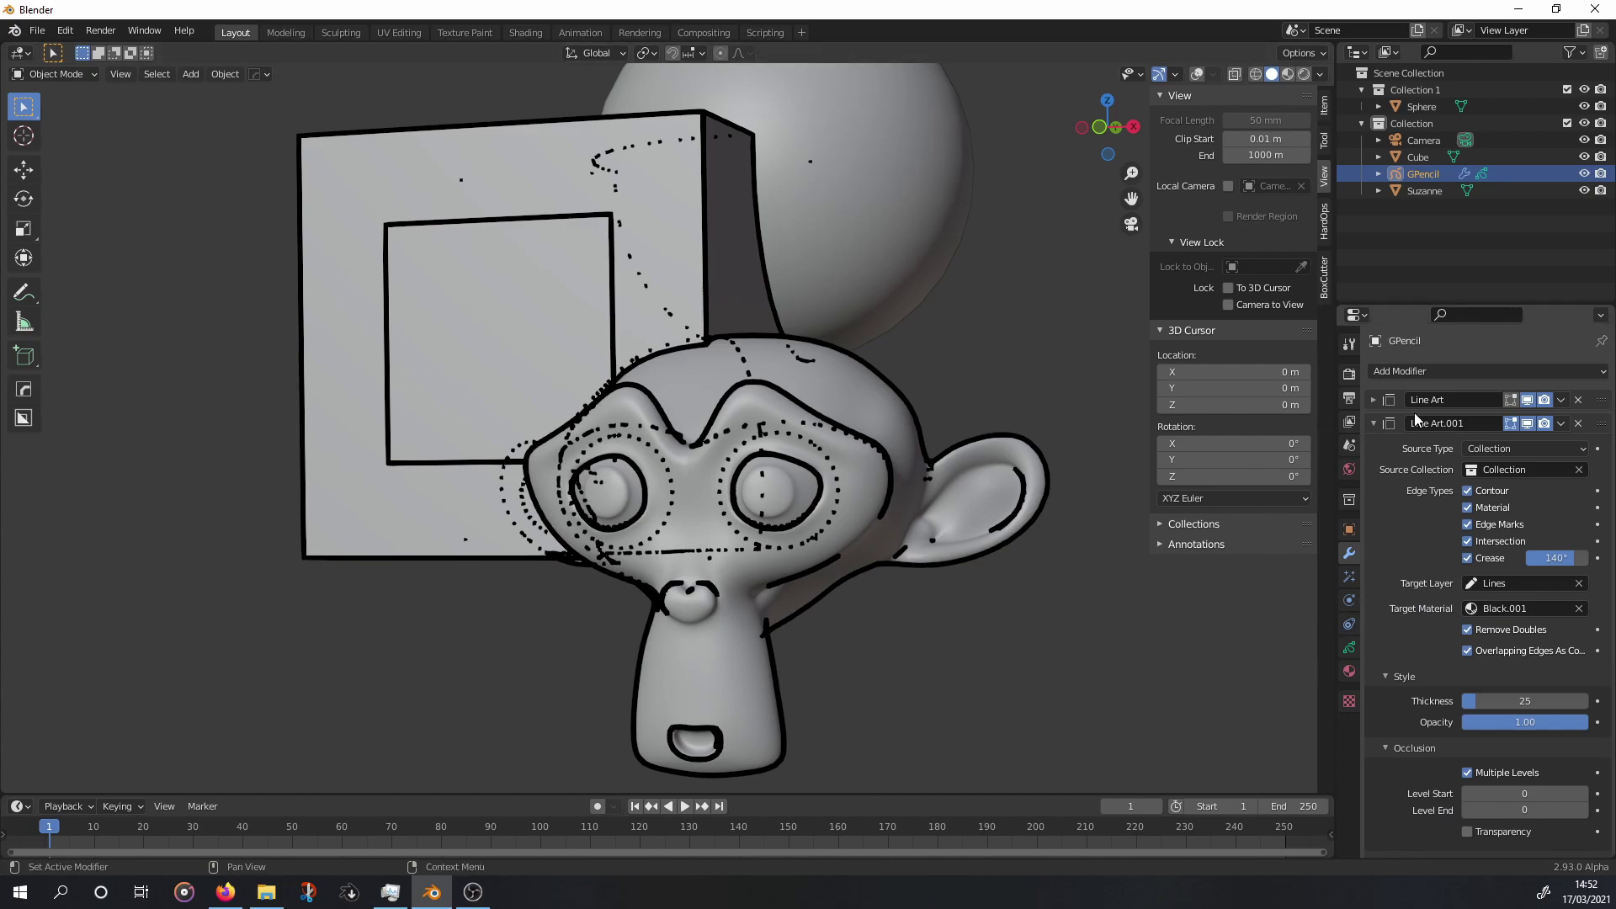
# Delete the old dotted Line Art modifier and review Line Art.001's Chaining settings.
pyautogui.click(1578, 402)
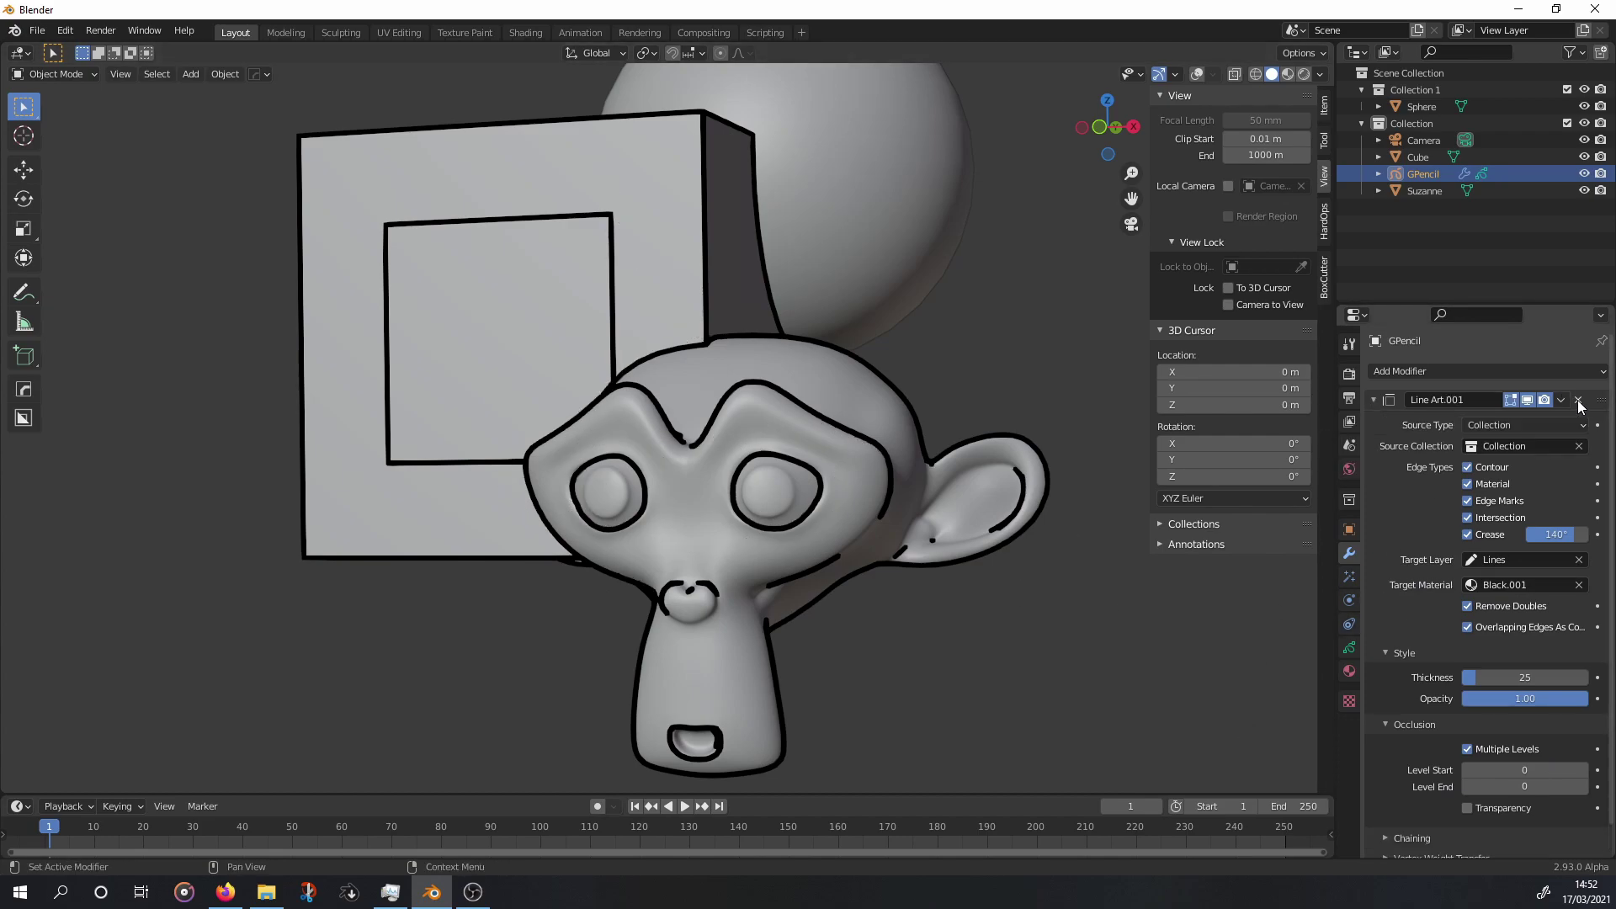
pyautogui.scroll(-1, 1557, 673)
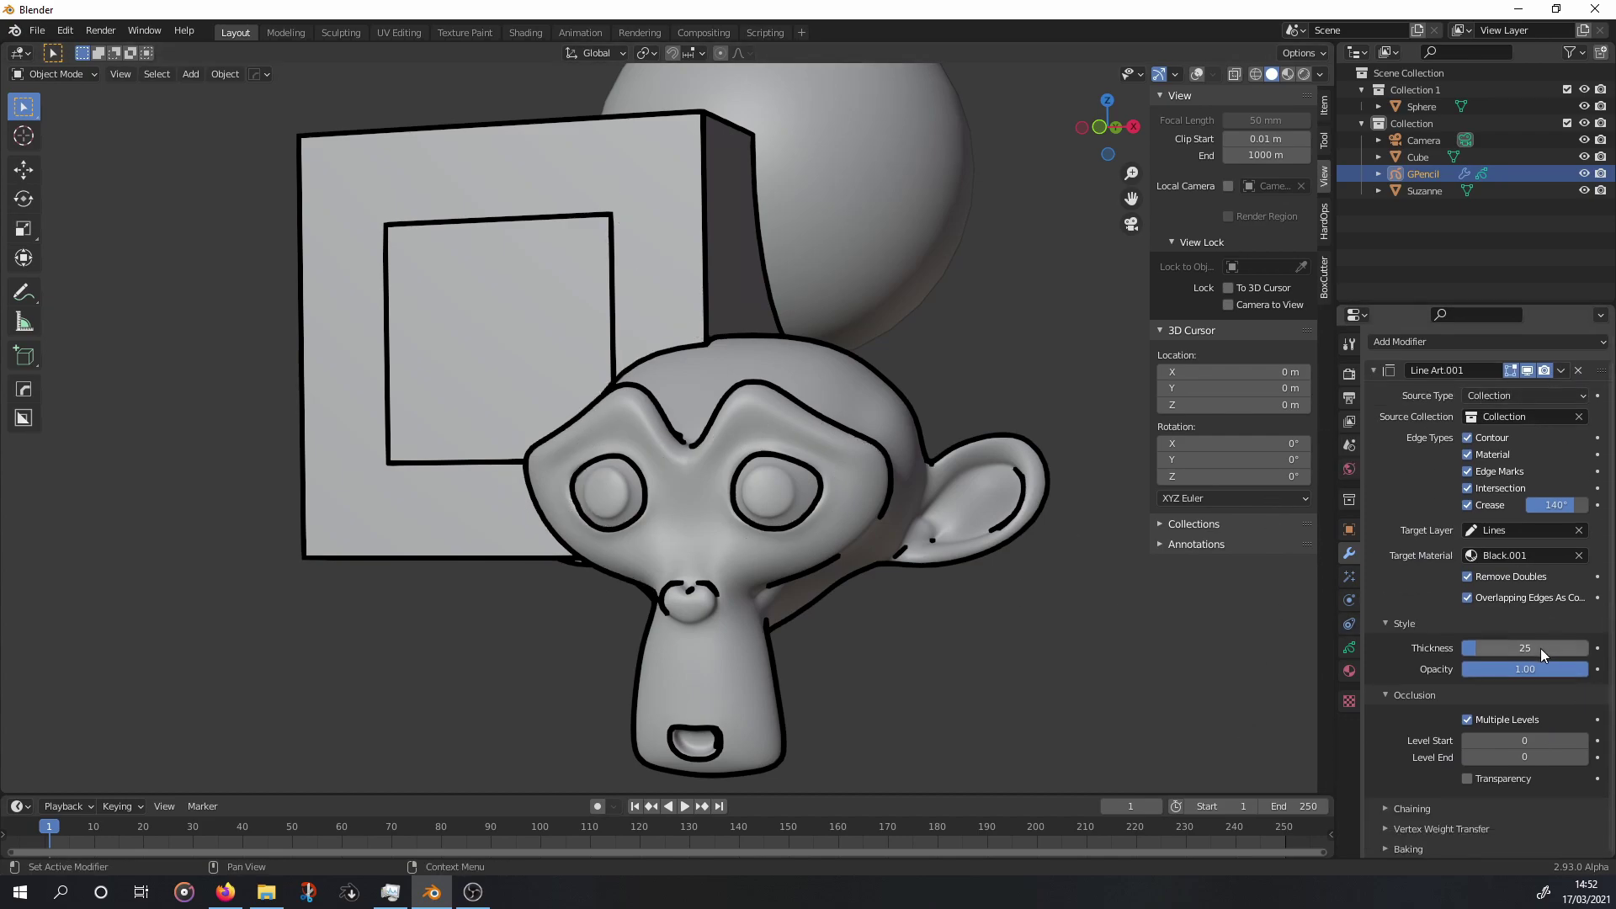
pyautogui.click(1401, 810)
pyautogui.scroll(-4, 1405, 782)
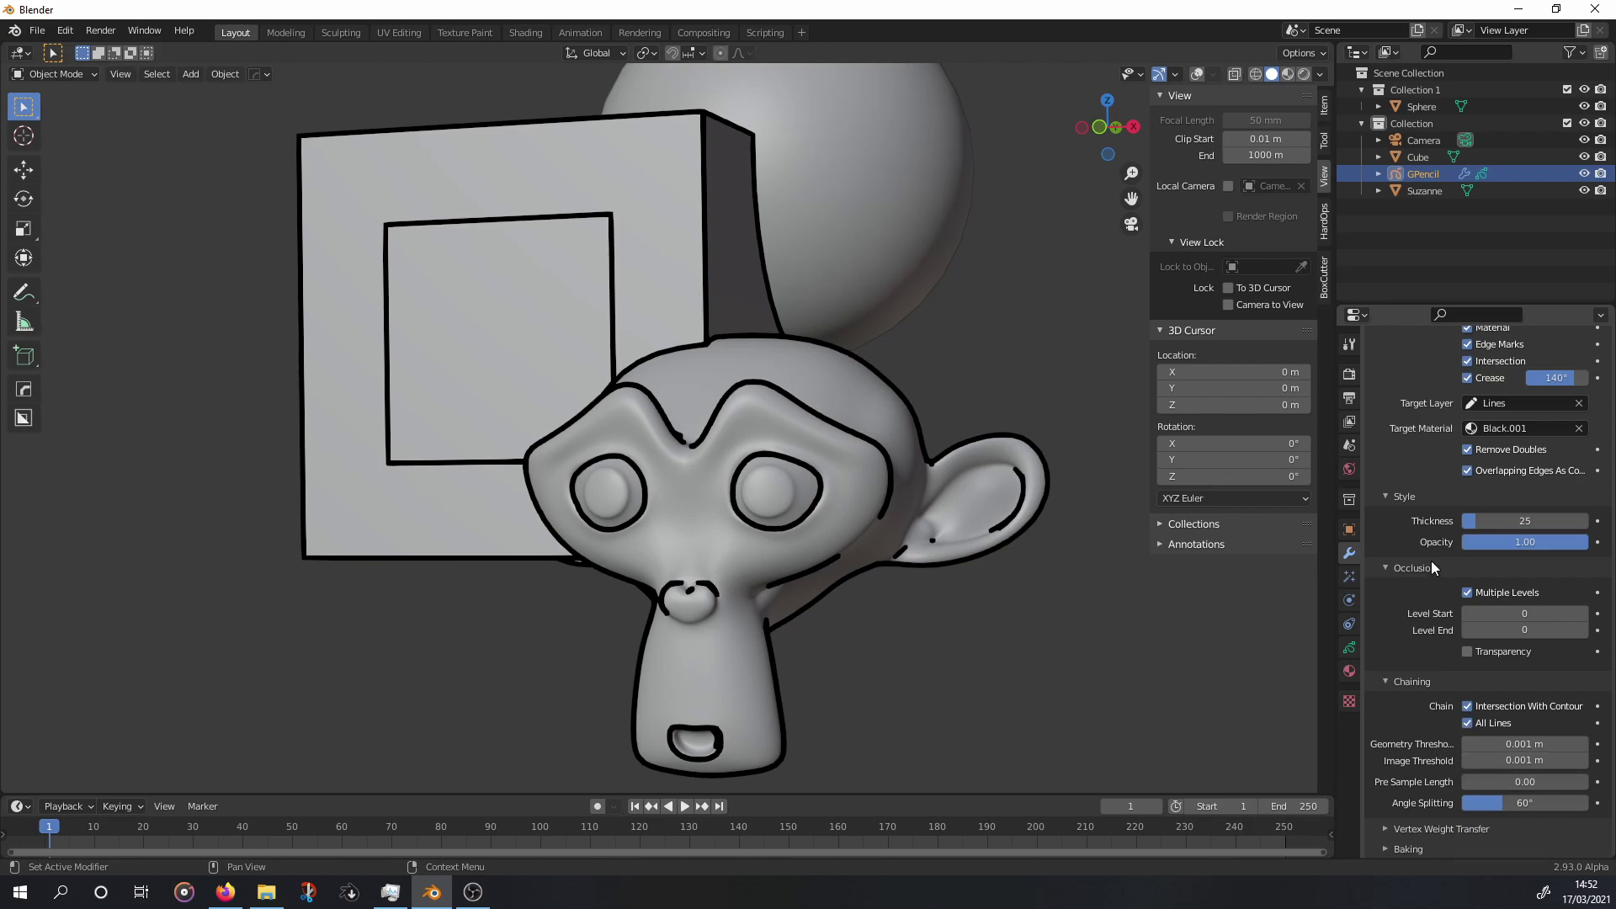
pyautogui.scroll(5, 1431, 561)
pyautogui.click(1386, 401)
# Add a Subdivide modifier with 3 subdivisions of Simple type.
pyautogui.click(1407, 368)
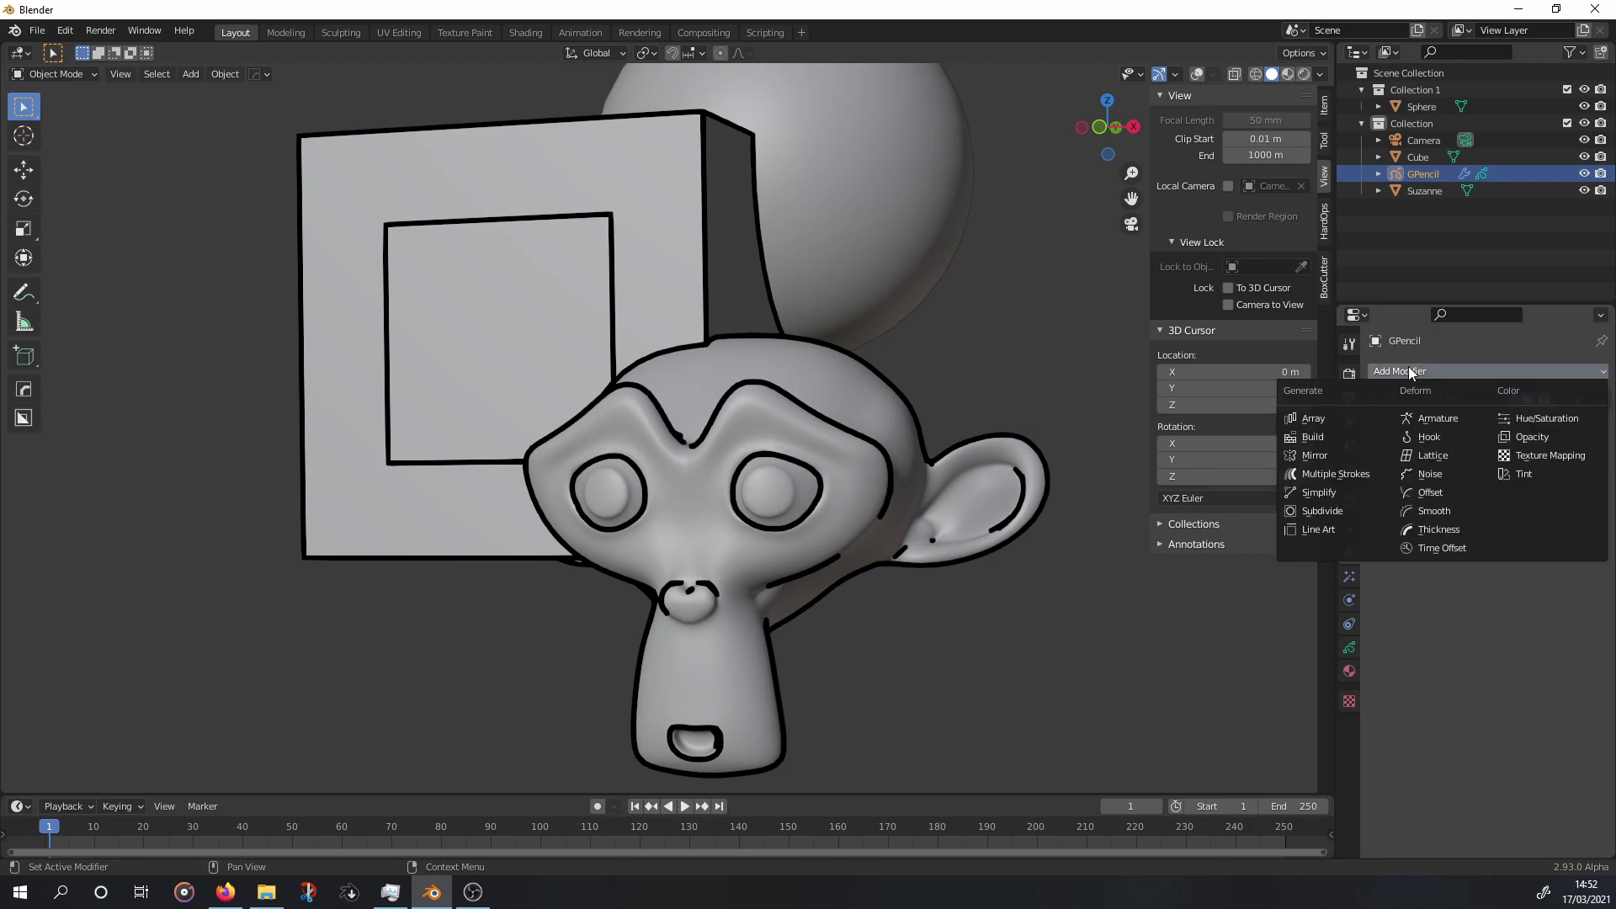
pyautogui.click(1325, 510)
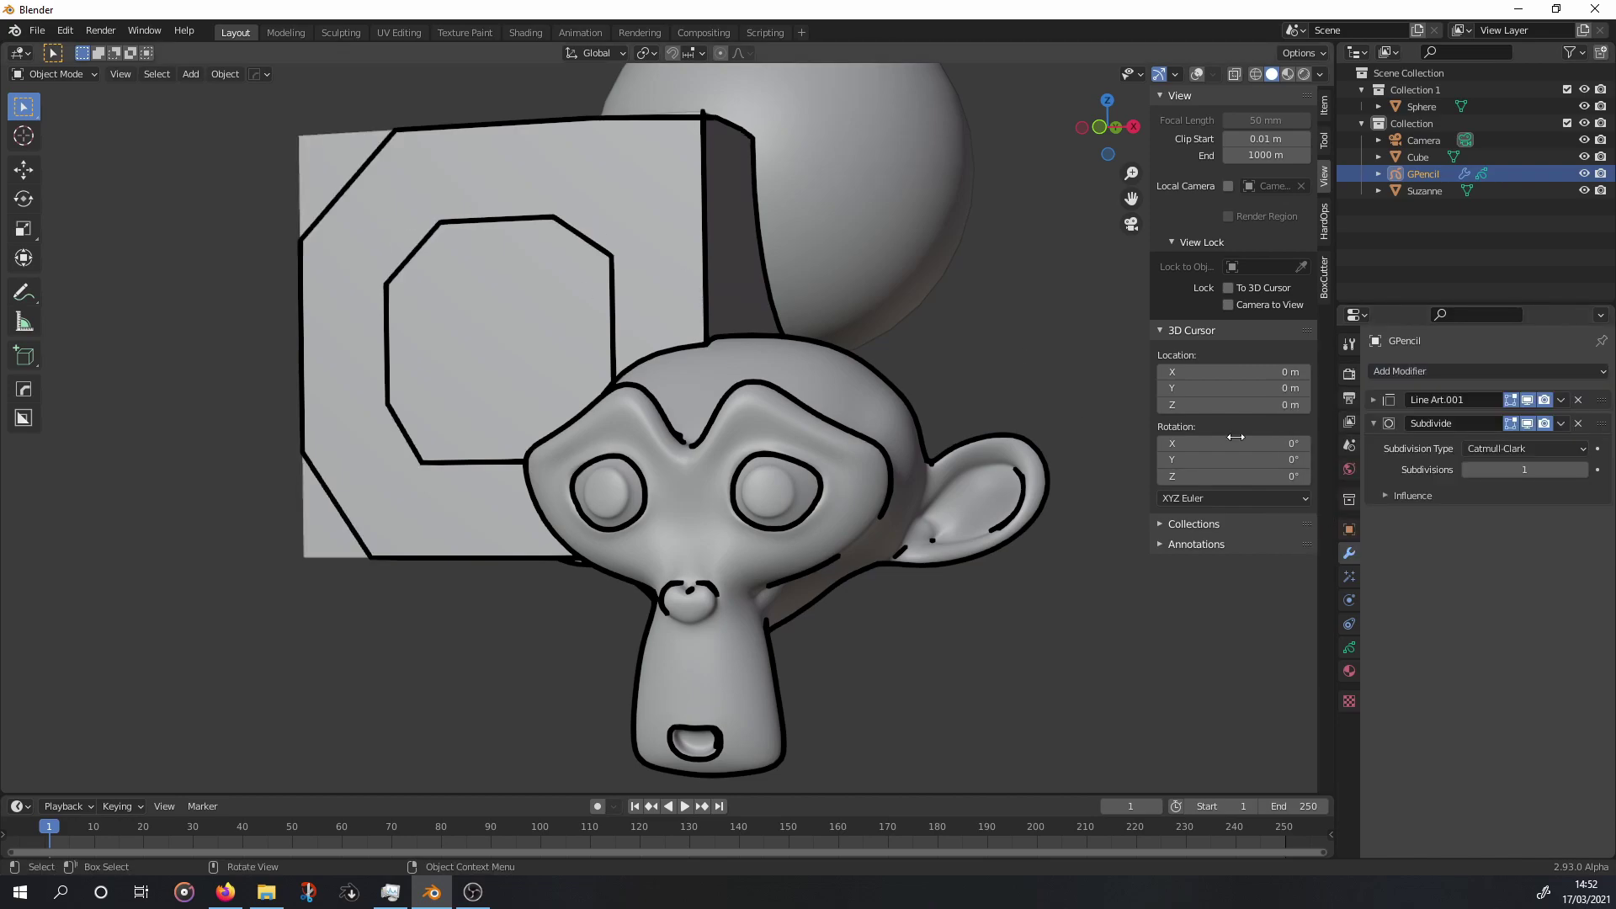
pyautogui.click(1541, 449)
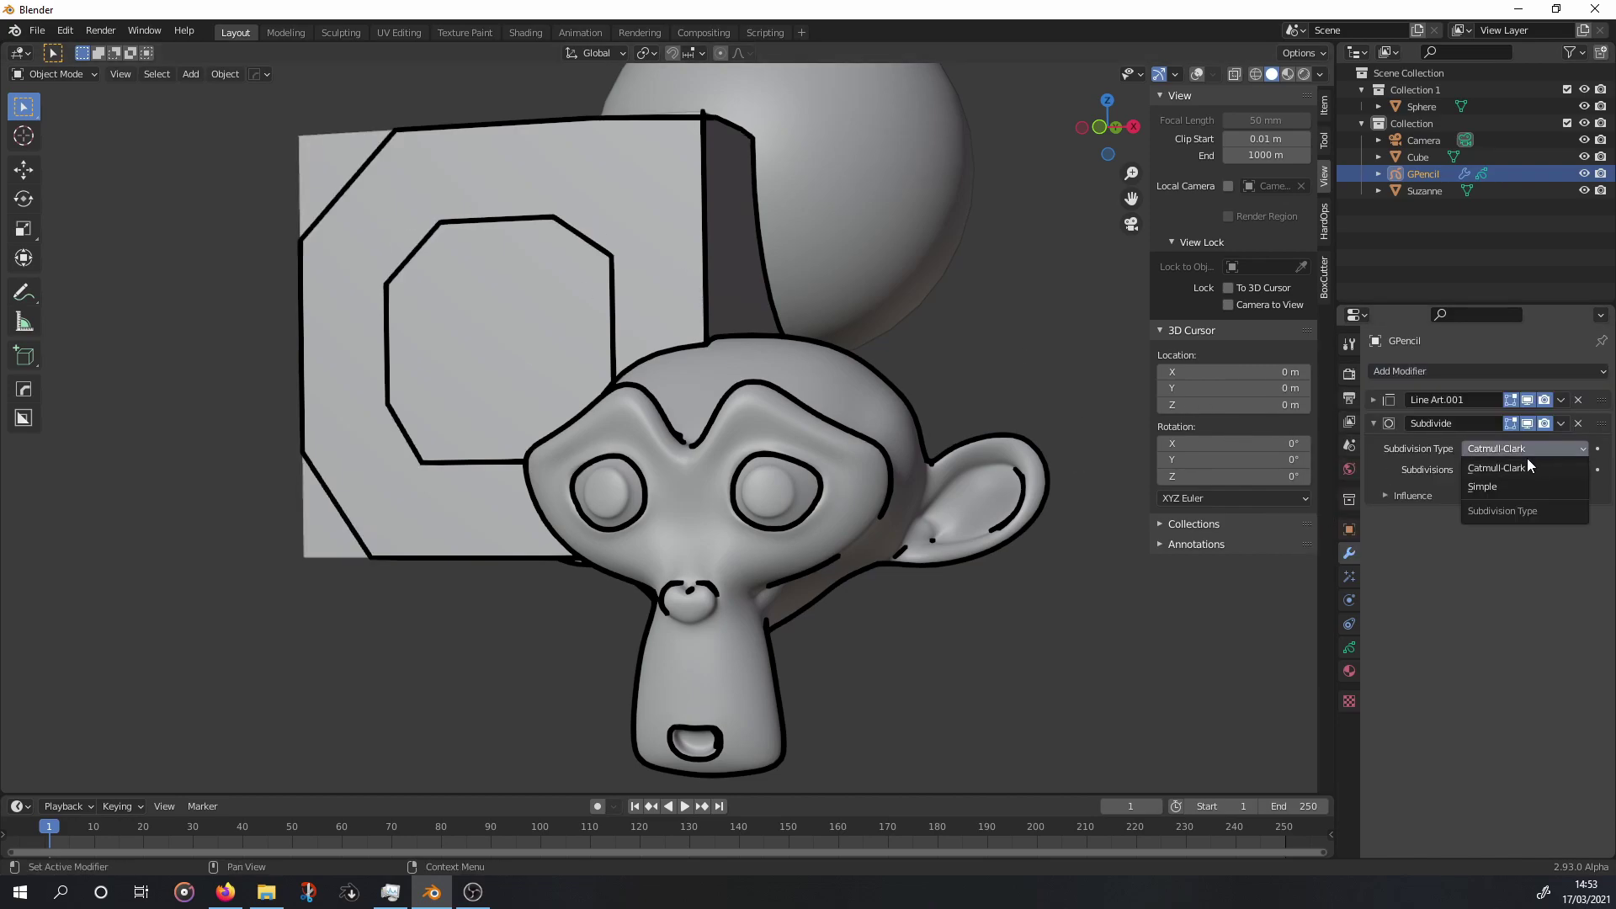
pyautogui.click(1524, 467)
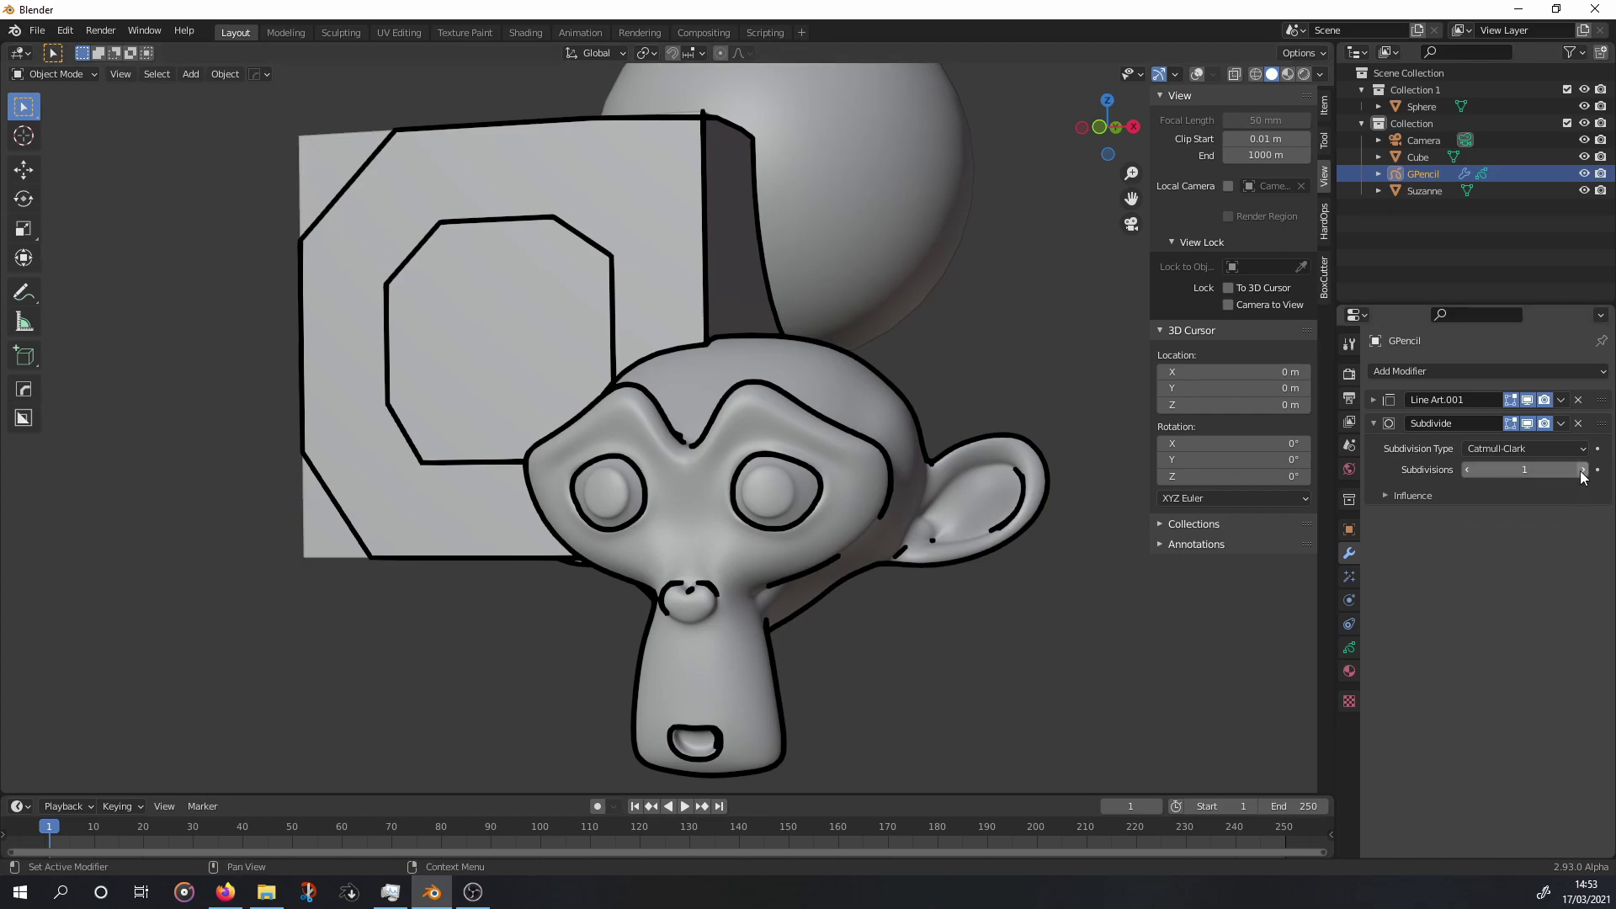
pyautogui.moveTo(1524, 469); pyautogui.dragTo(1553, 470)
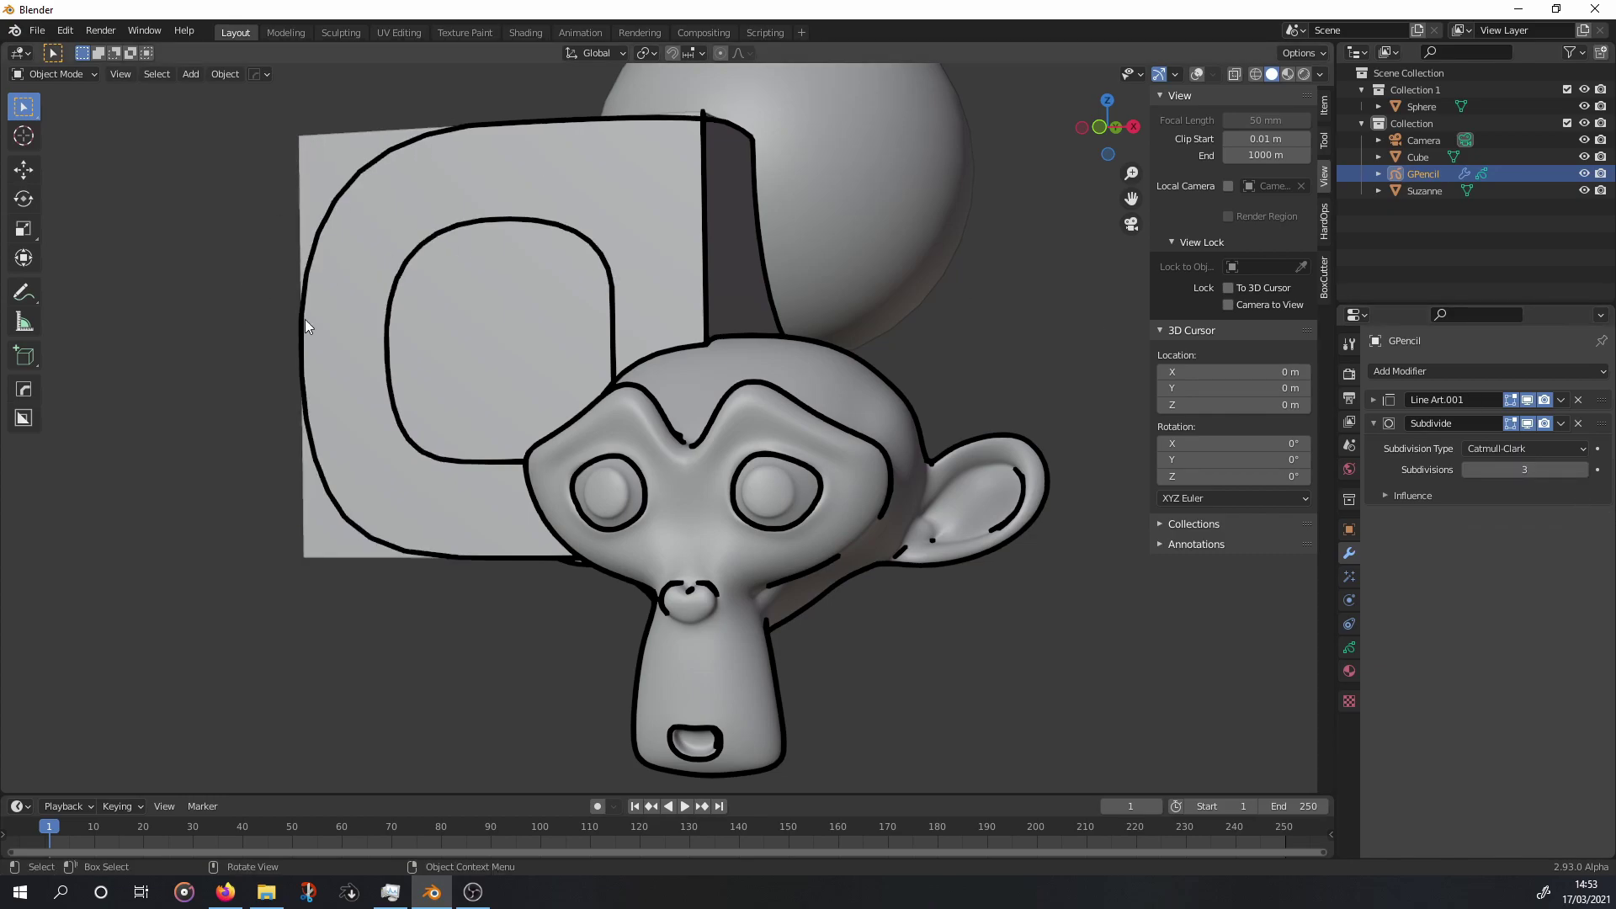
pyautogui.click(1537, 448)
pyautogui.click(1497, 488)
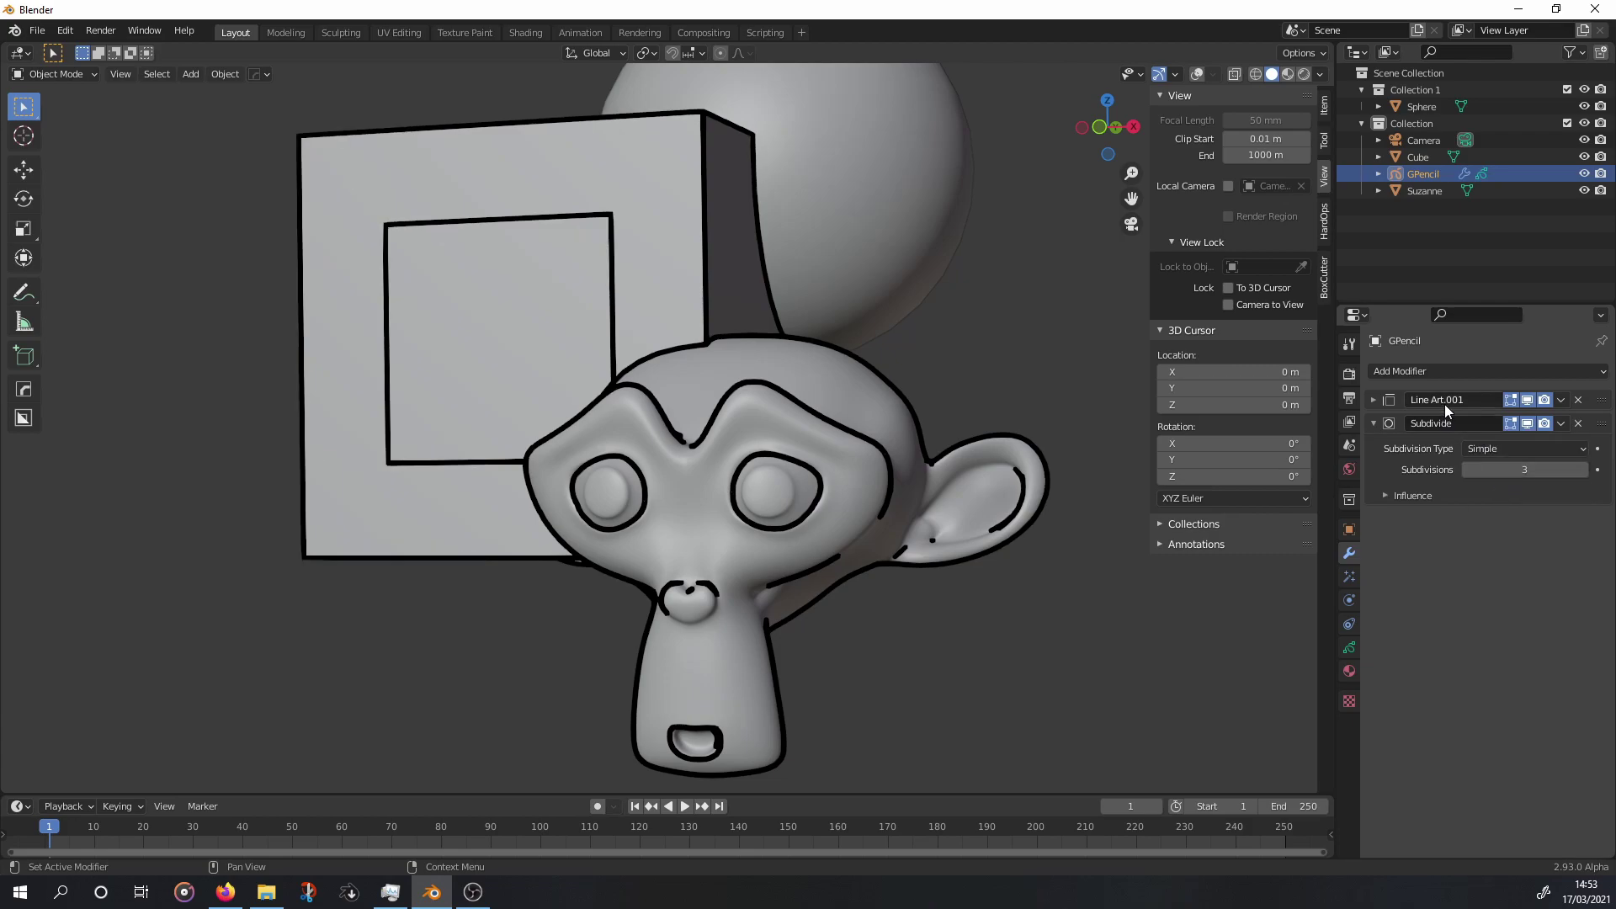
pyautogui.click(1446, 373)
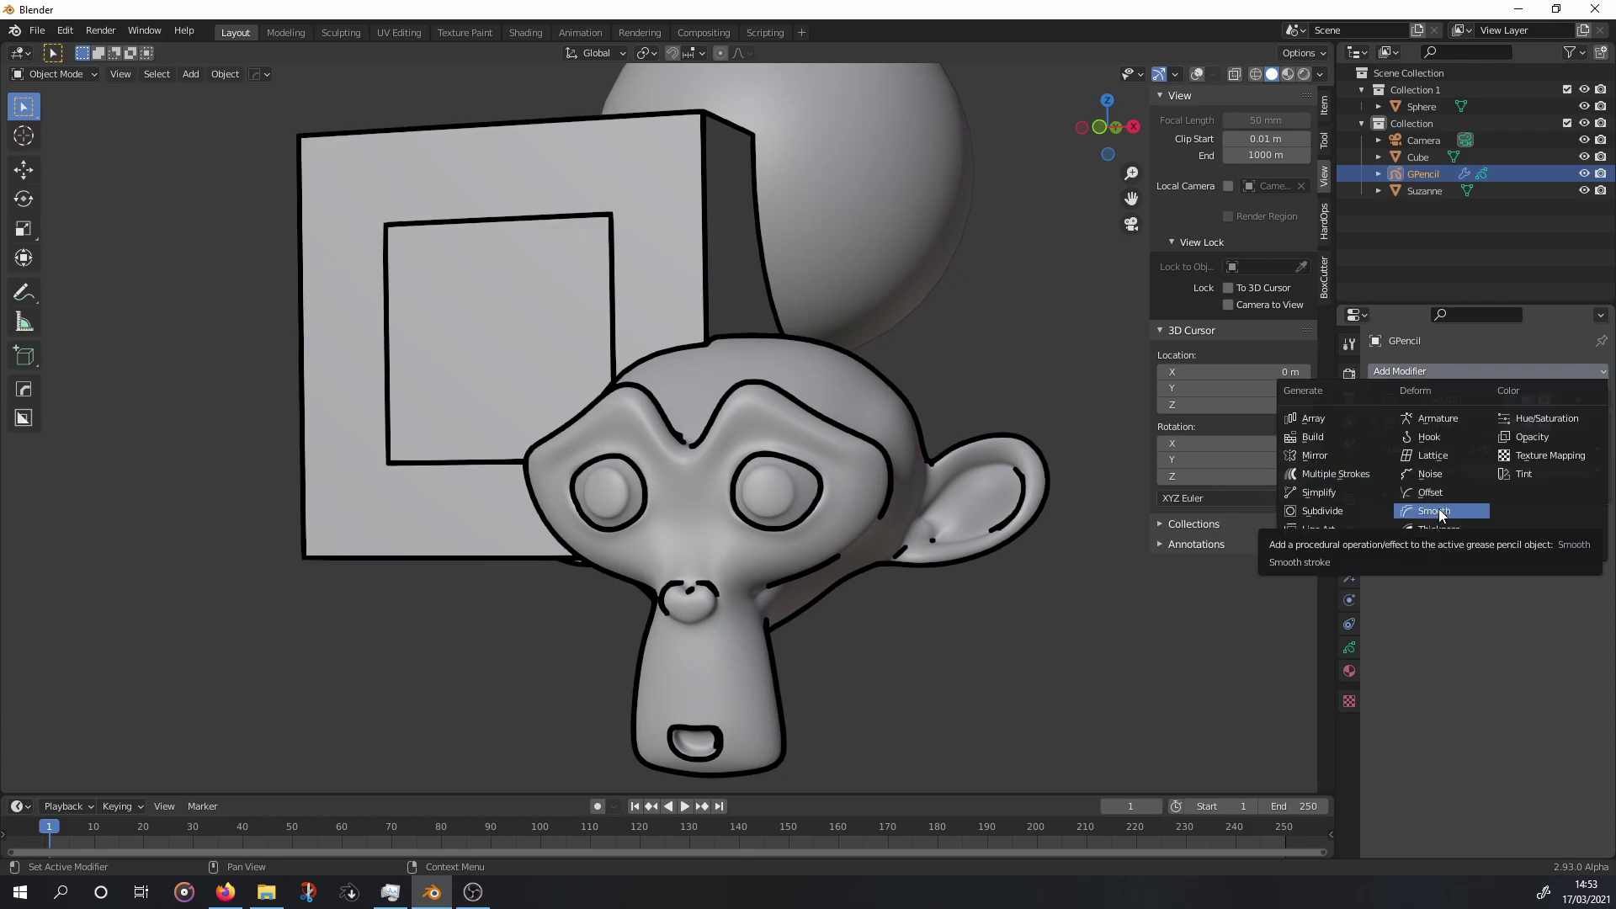
# Add a Noise modifier with Position 0.30 and Noise Scale 0.072, briefly toggling Subdivide's viewport display.
pyautogui.click(1435, 475)
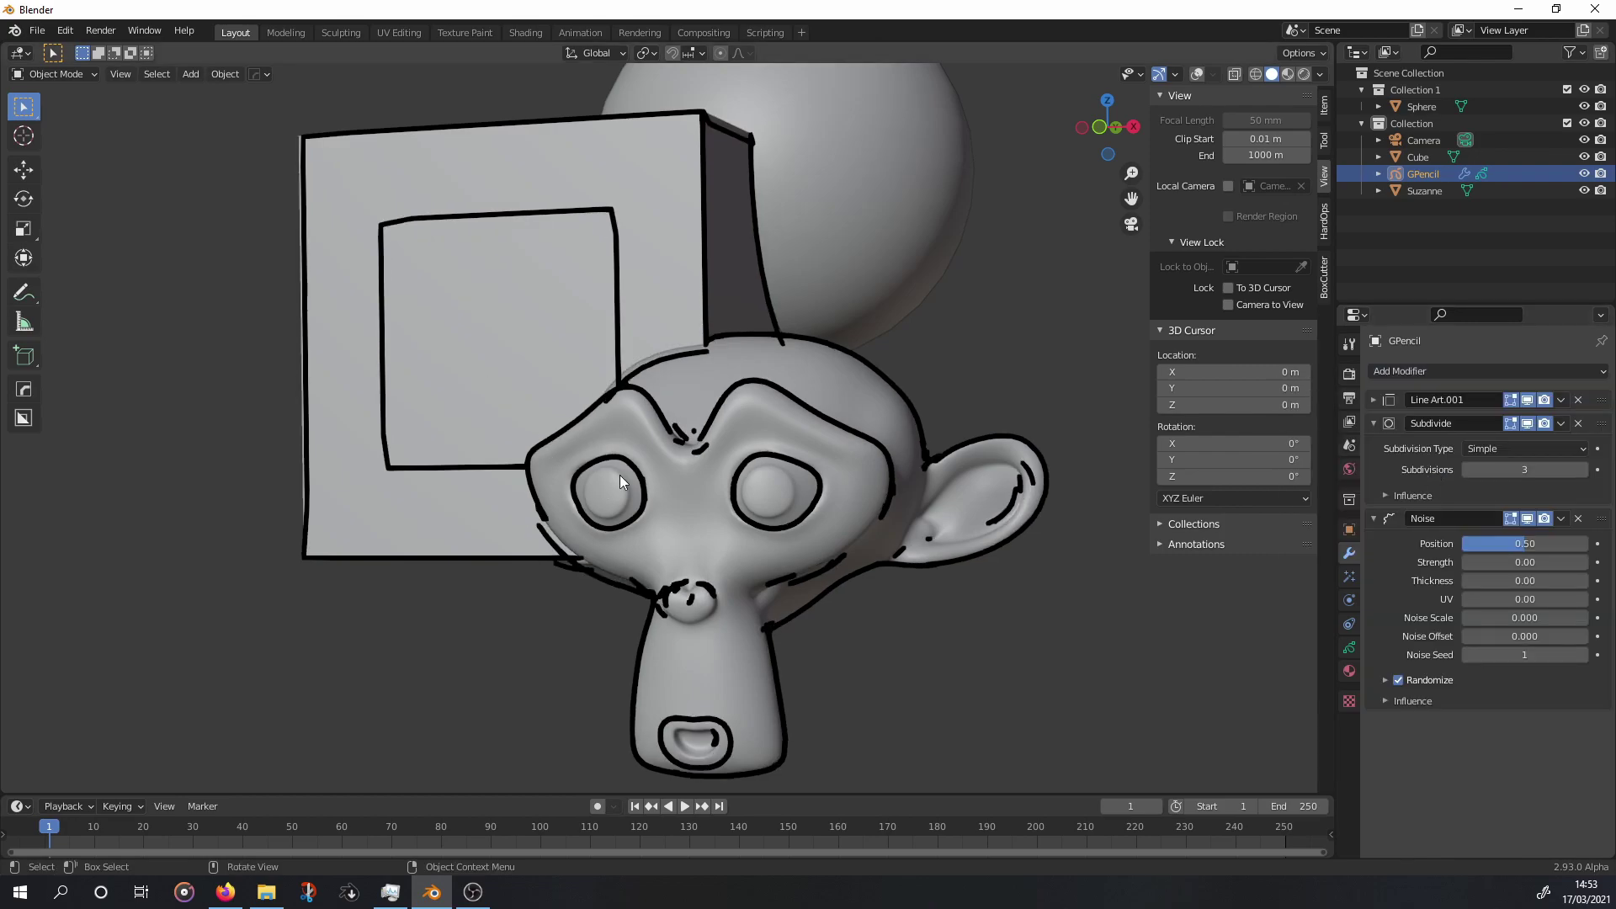
pyautogui.moveTo(1525, 543)
pyautogui.mouseDown()
pyautogui.moveTo(1573, 544)
pyautogui.moveTo(1477, 544)
pyautogui.moveTo(1494, 544)
pyautogui.mouseUp()
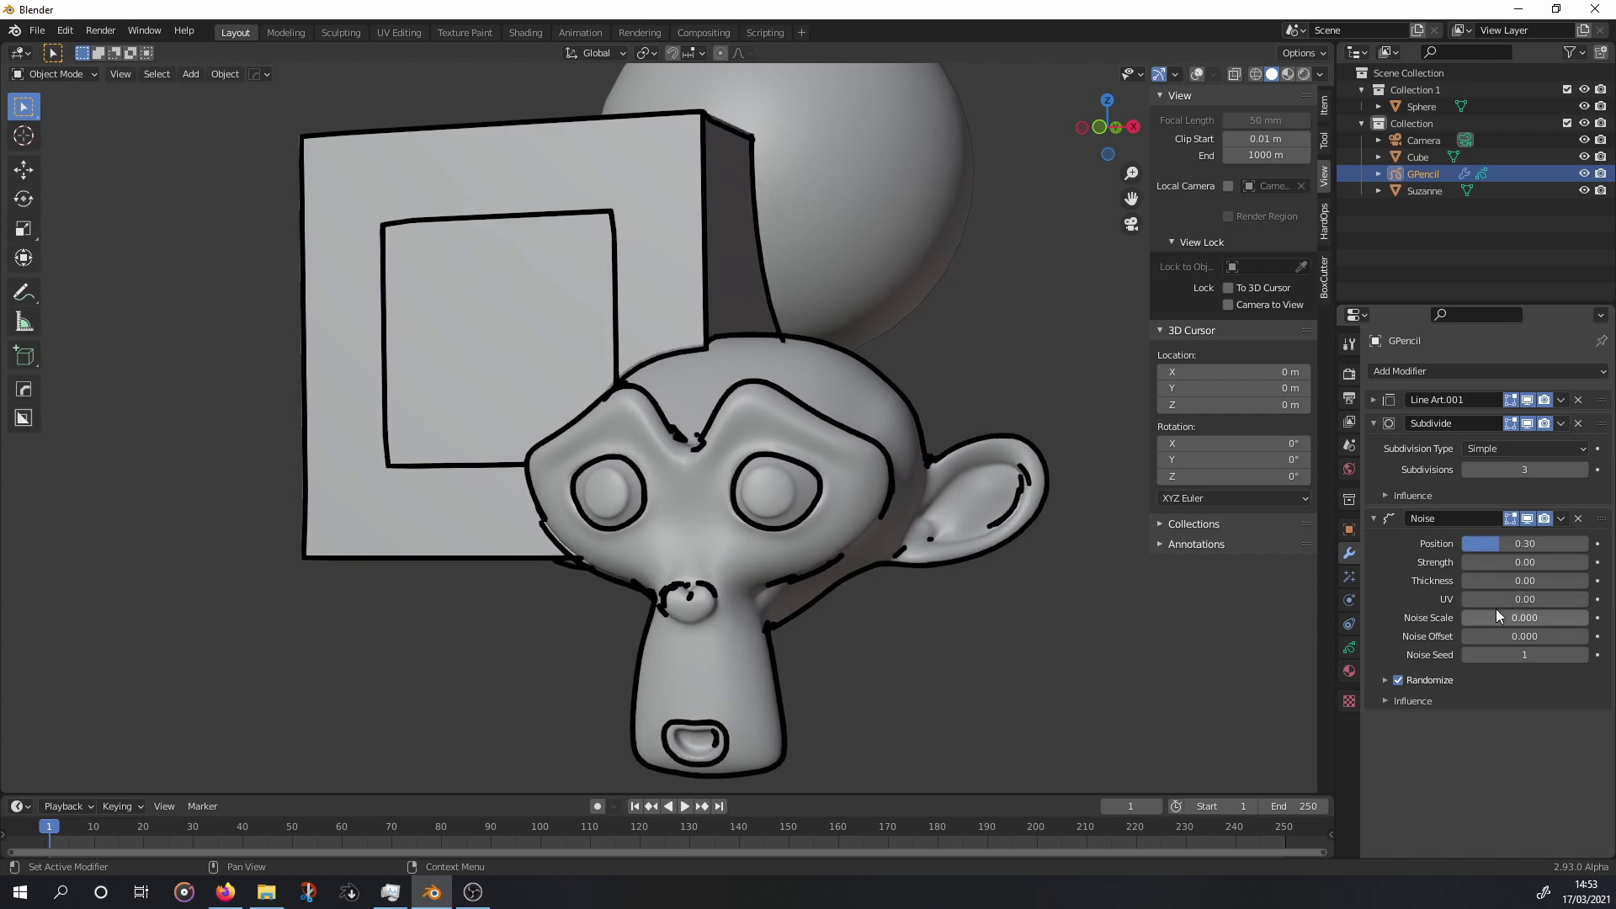
pyautogui.moveTo(1497, 617)
pyautogui.mouseDown()
pyautogui.moveTo(1511, 616)
pyautogui.moveTo(1493, 617)
pyautogui.mouseUp()
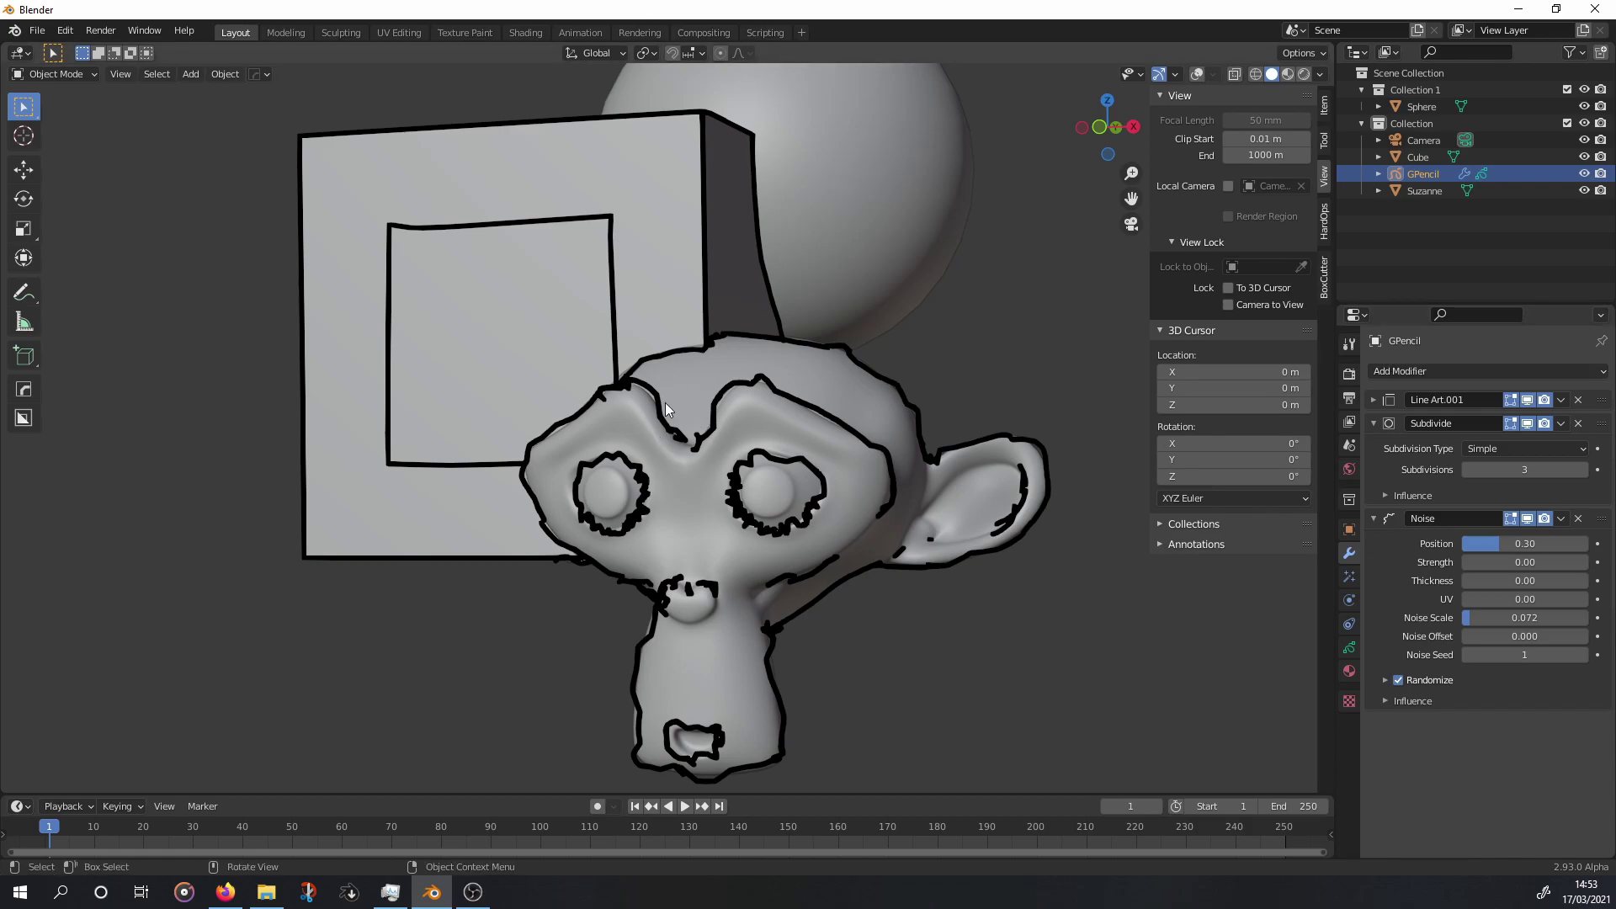
pyautogui.click(1527, 424)
pyautogui.click(1527, 428)
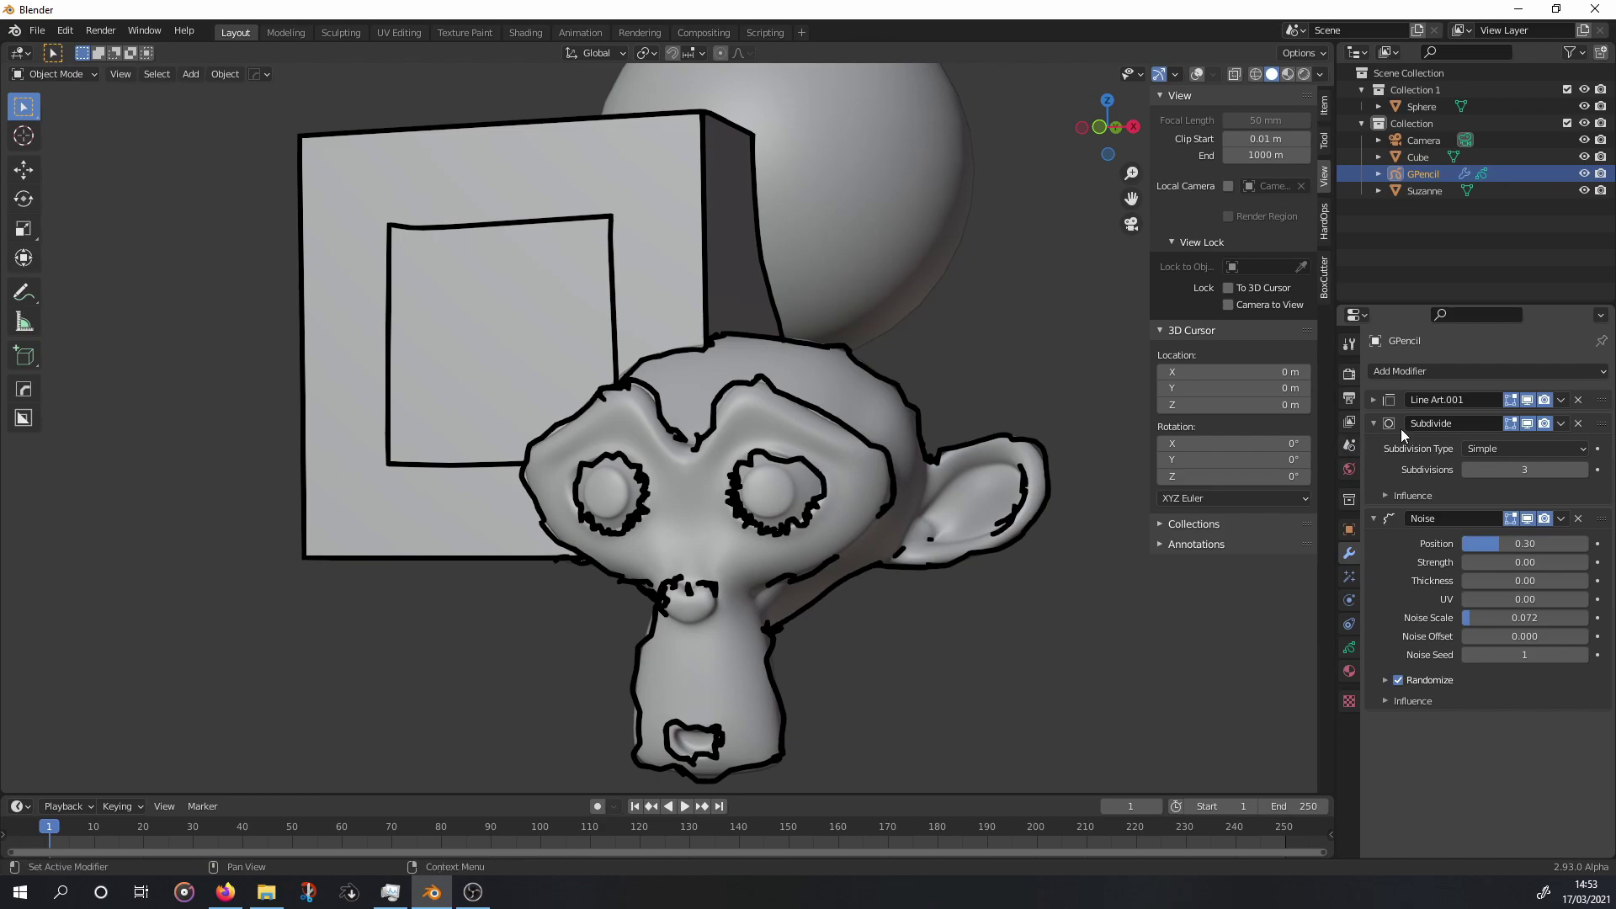
# Collapse the Noise and Subdivide modifiers and add a Thickness modifier.
pyautogui.click(1378, 515)
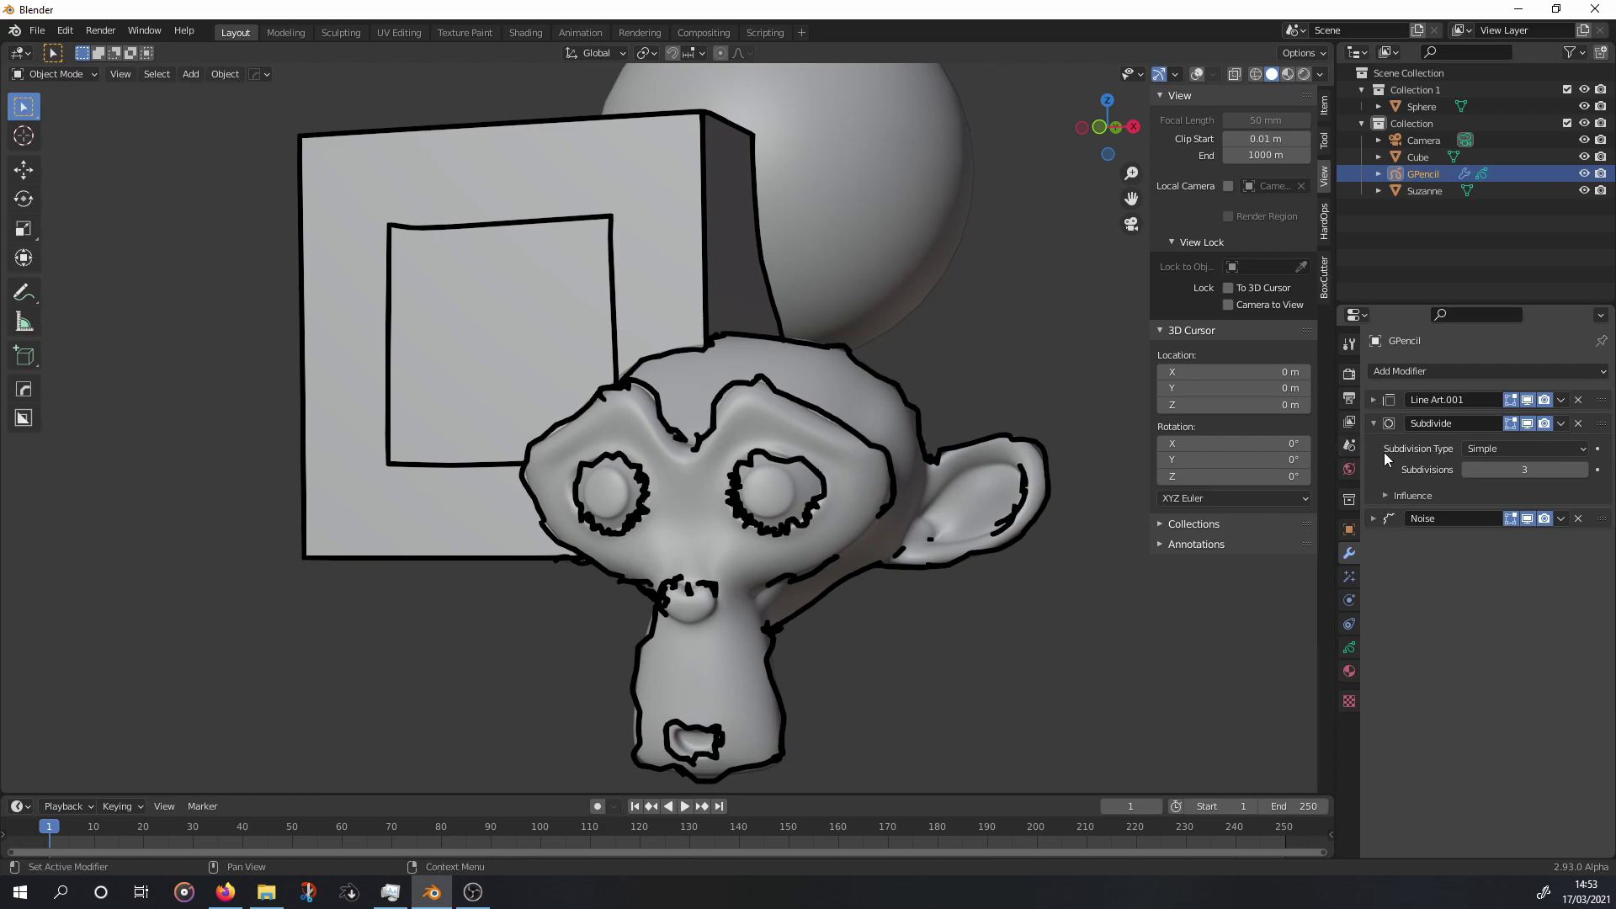
pyautogui.click(1375, 424)
pyautogui.click(1384, 372)
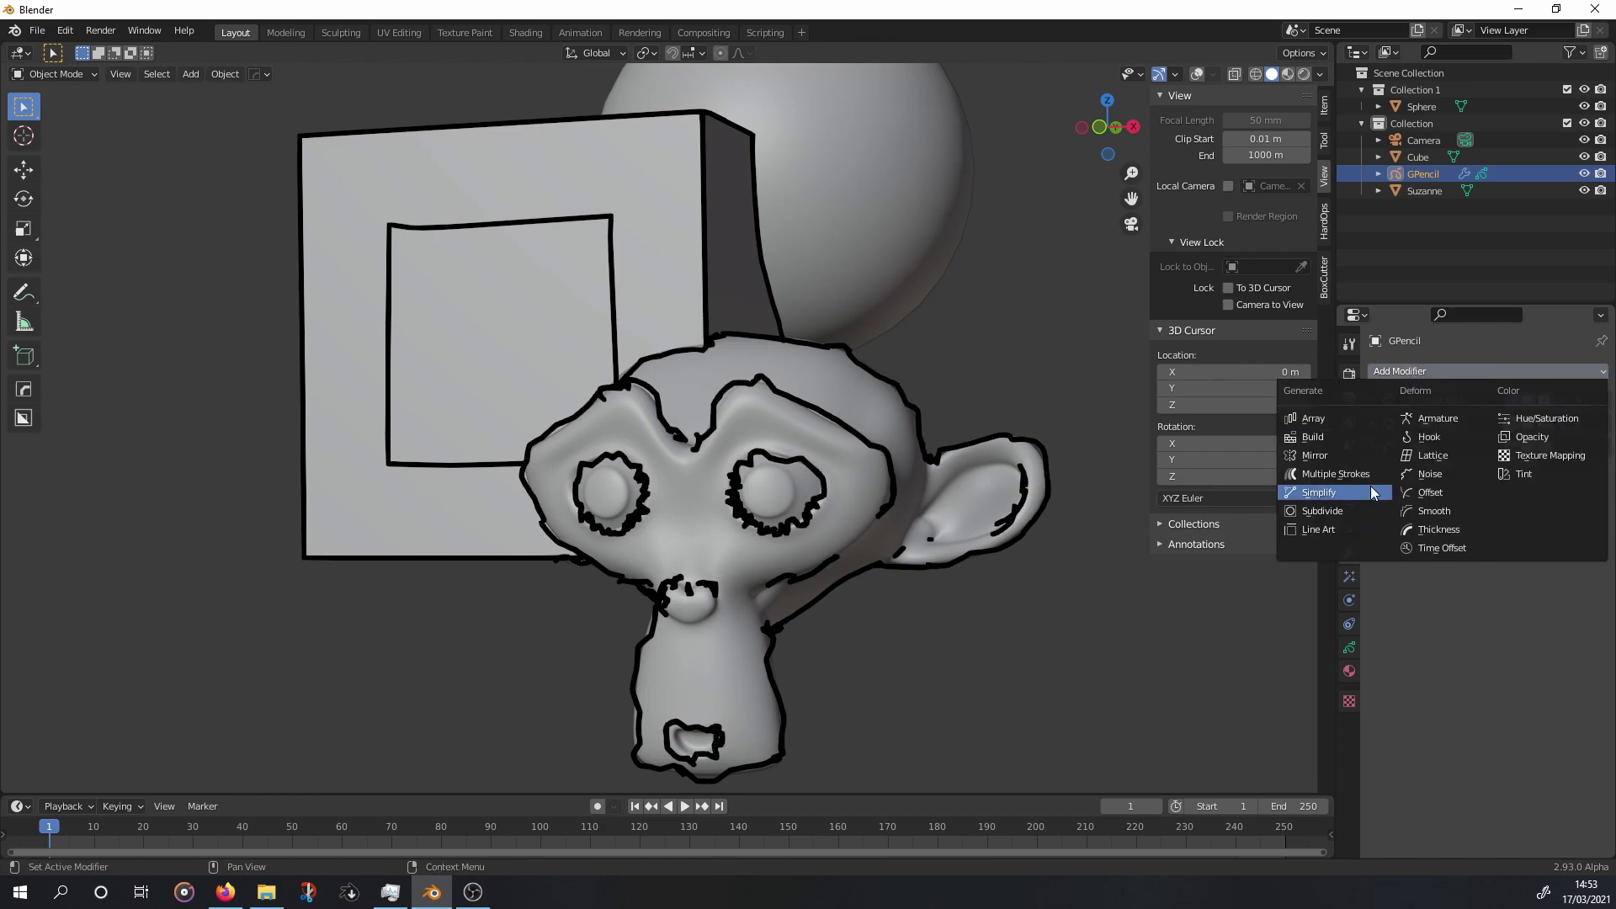
pyautogui.click(1438, 530)
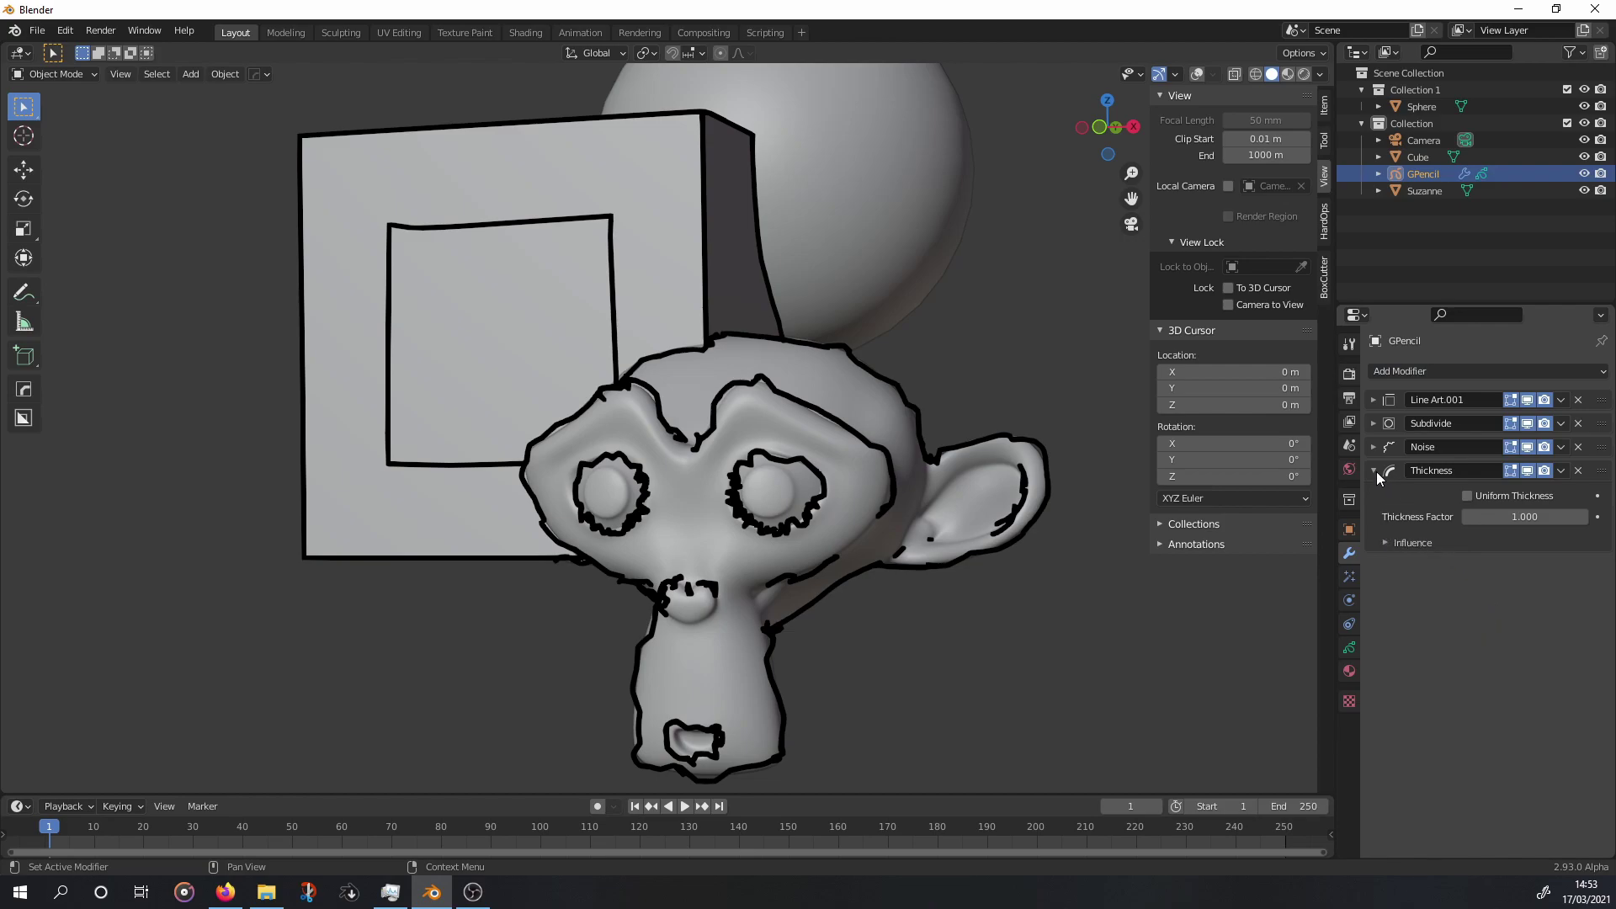
# Give Thickness a custom tapering influence curve and a factor of about 1.12.
pyautogui.click(1384, 543)
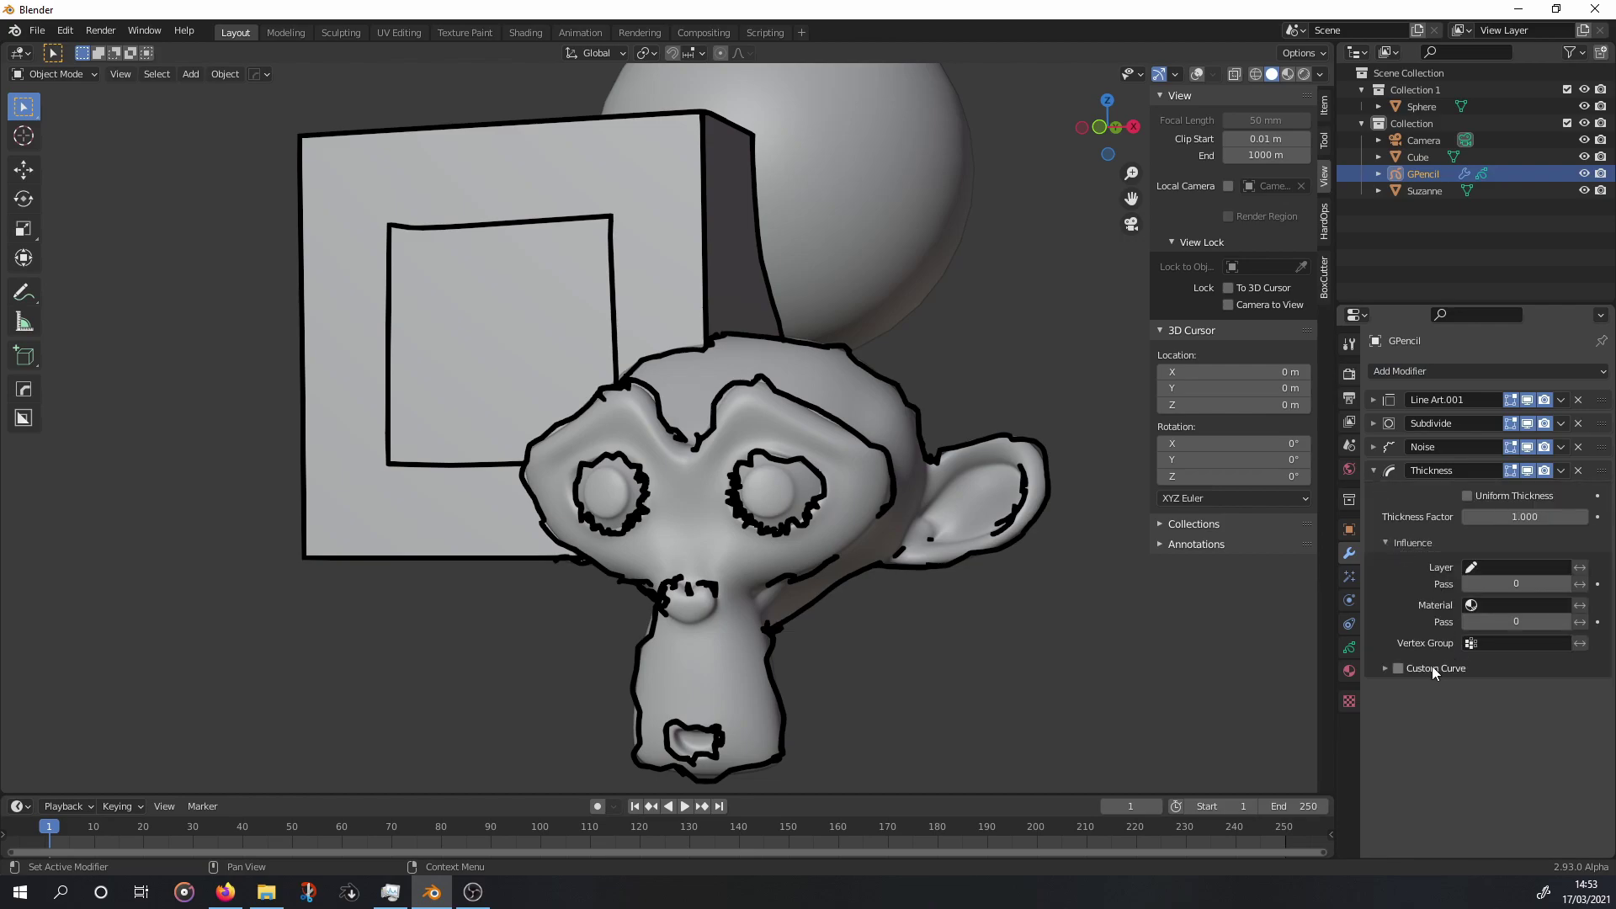
pyautogui.click(1397, 667)
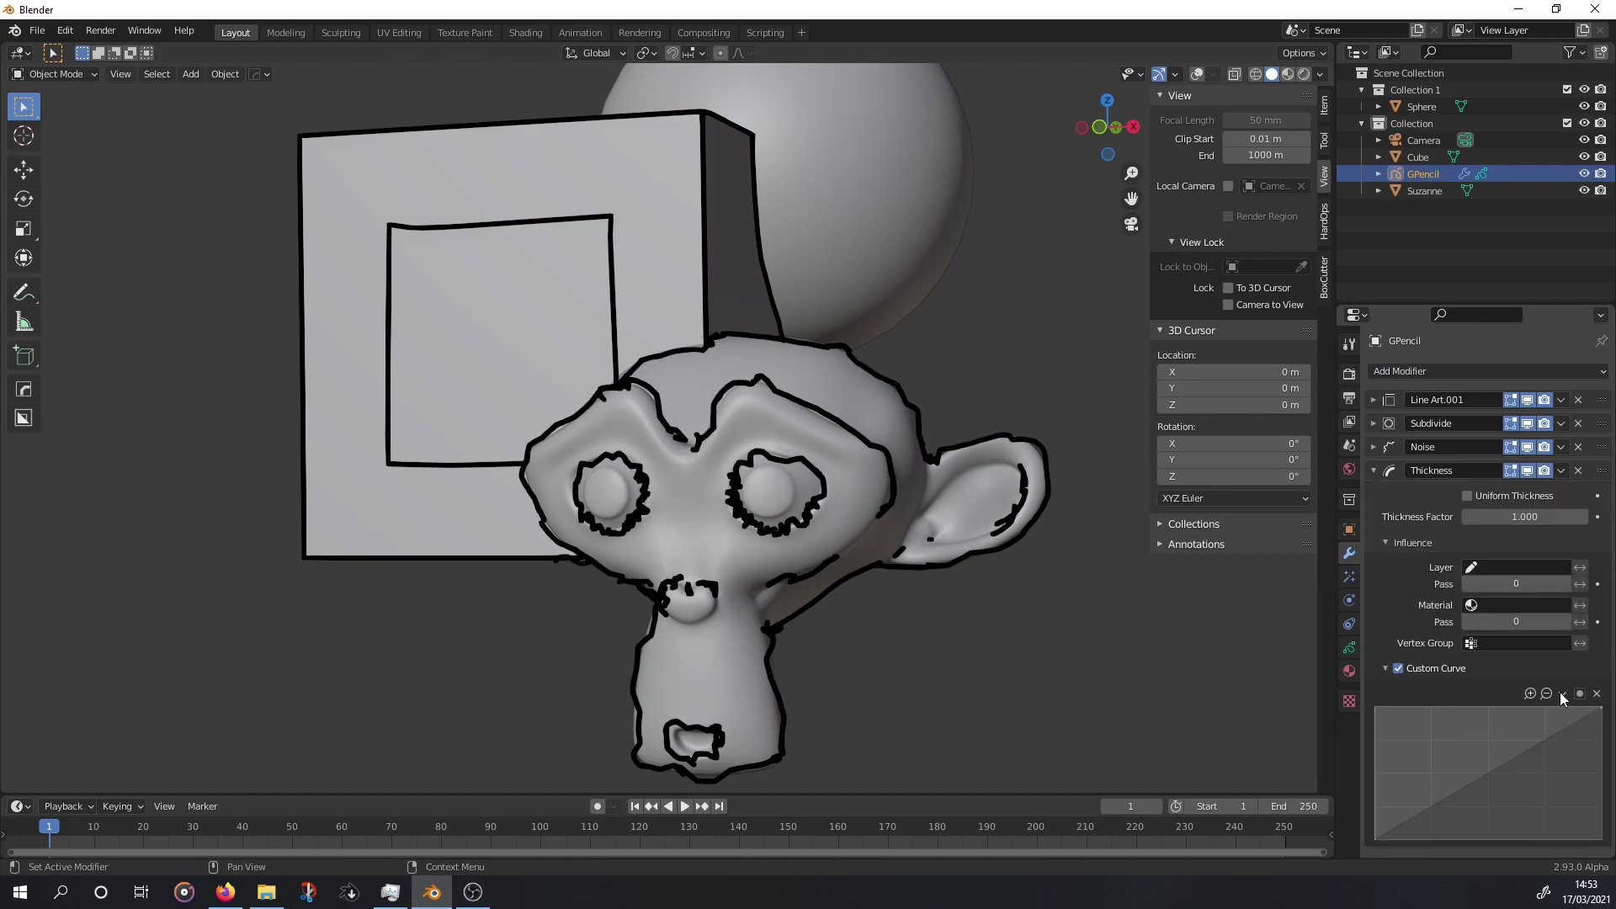
pyautogui.click(1562, 693)
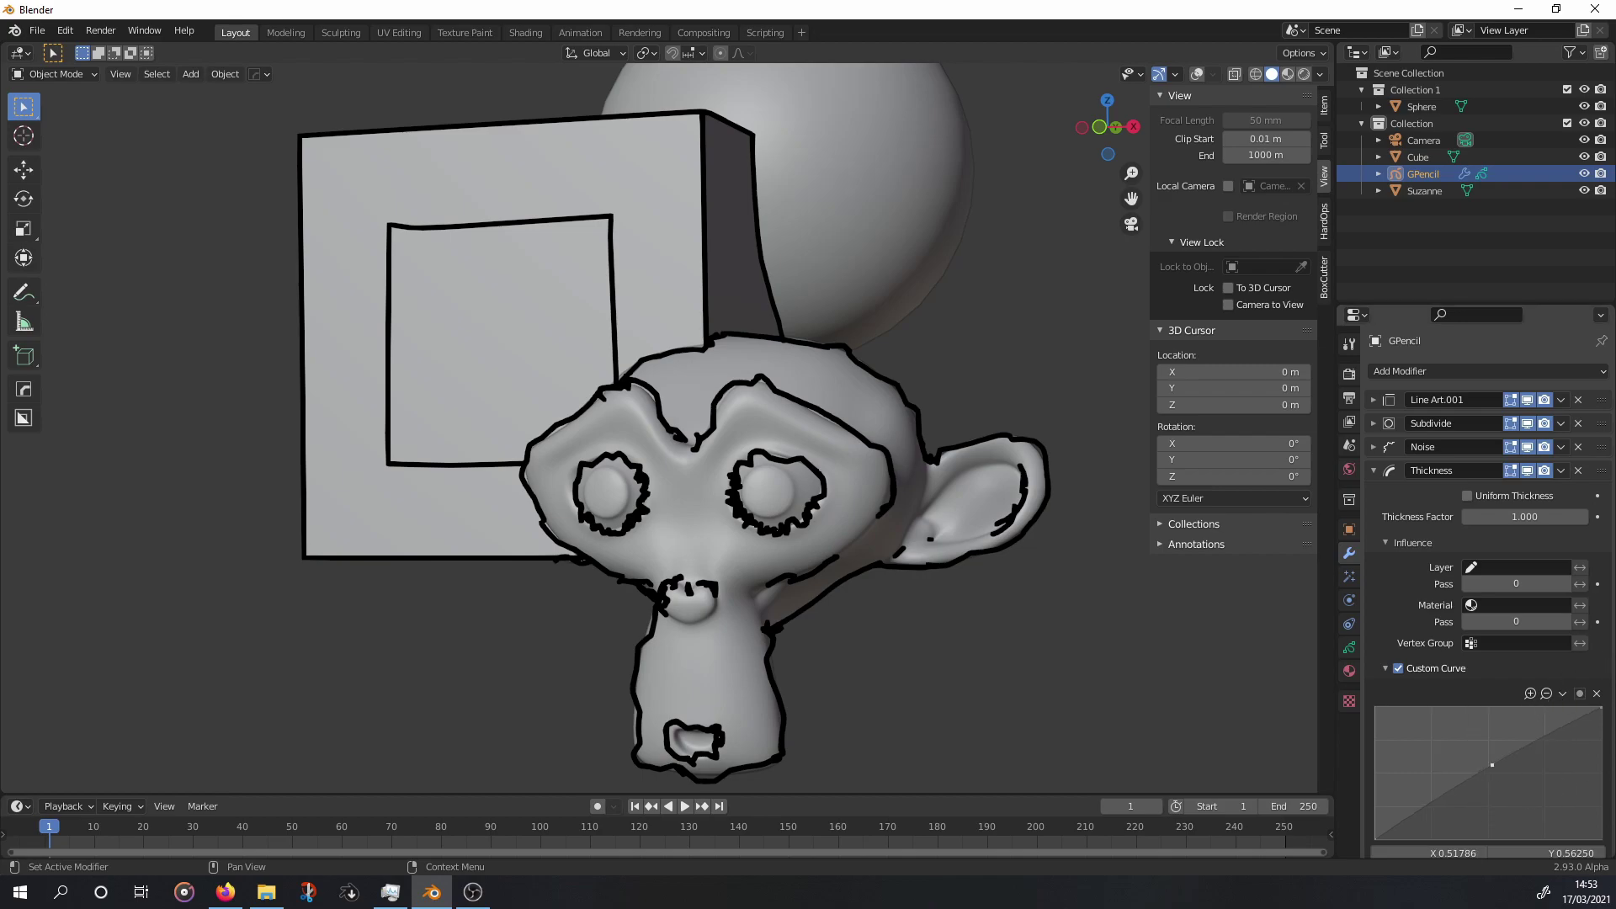
pyautogui.moveTo(1491, 771); pyautogui.dragTo(1463, 733)
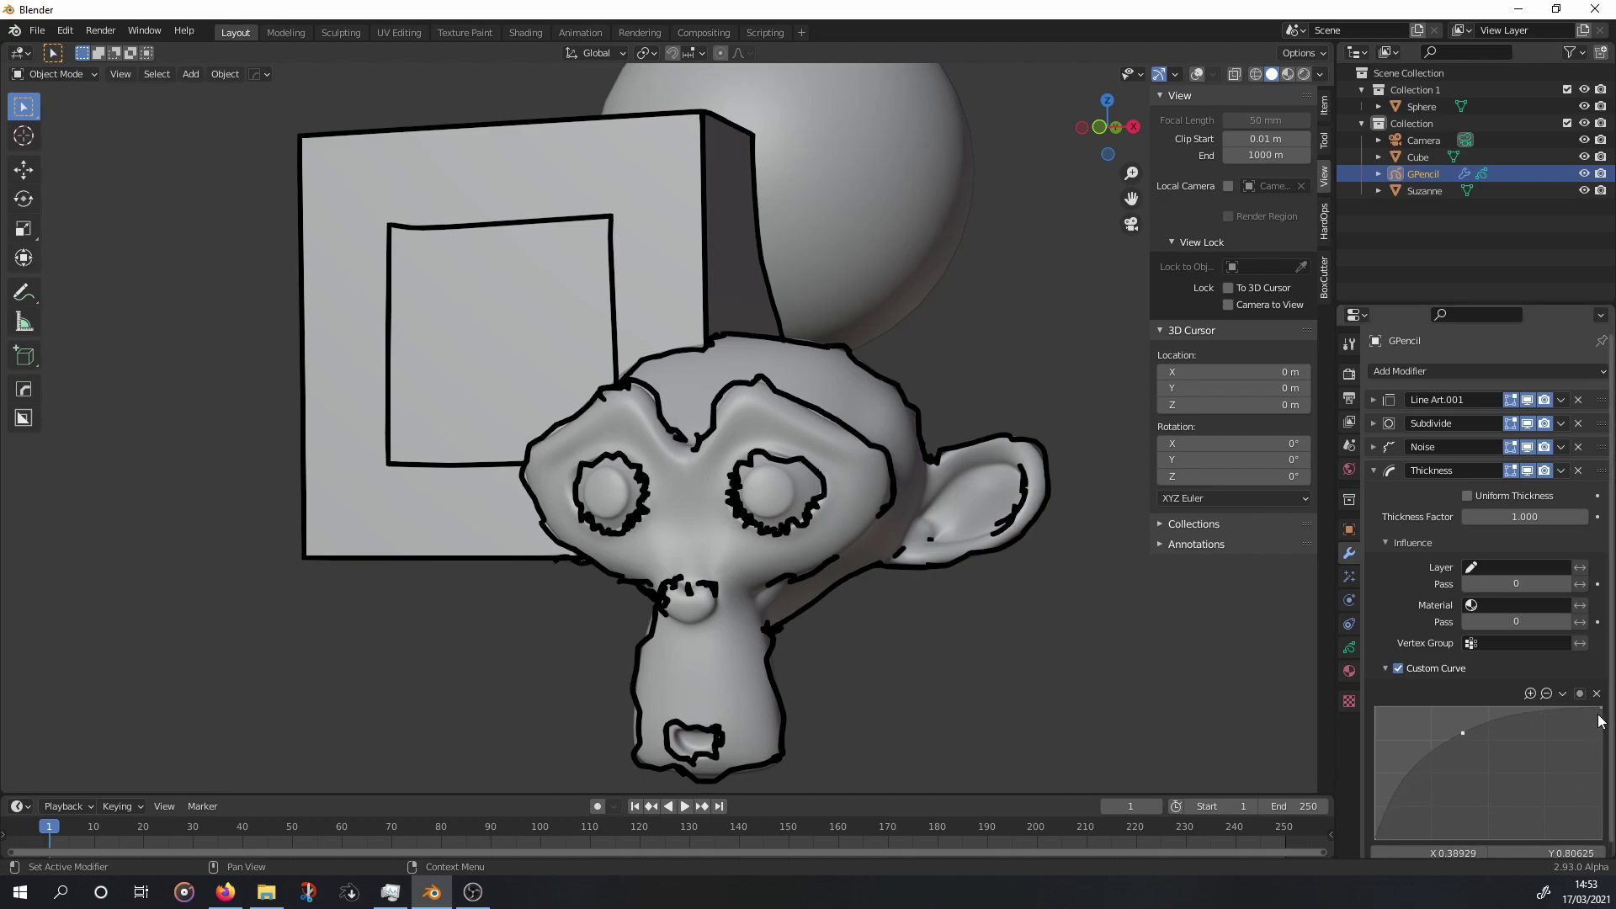
pyautogui.moveTo(1601, 708); pyautogui.dragTo(1600, 835)
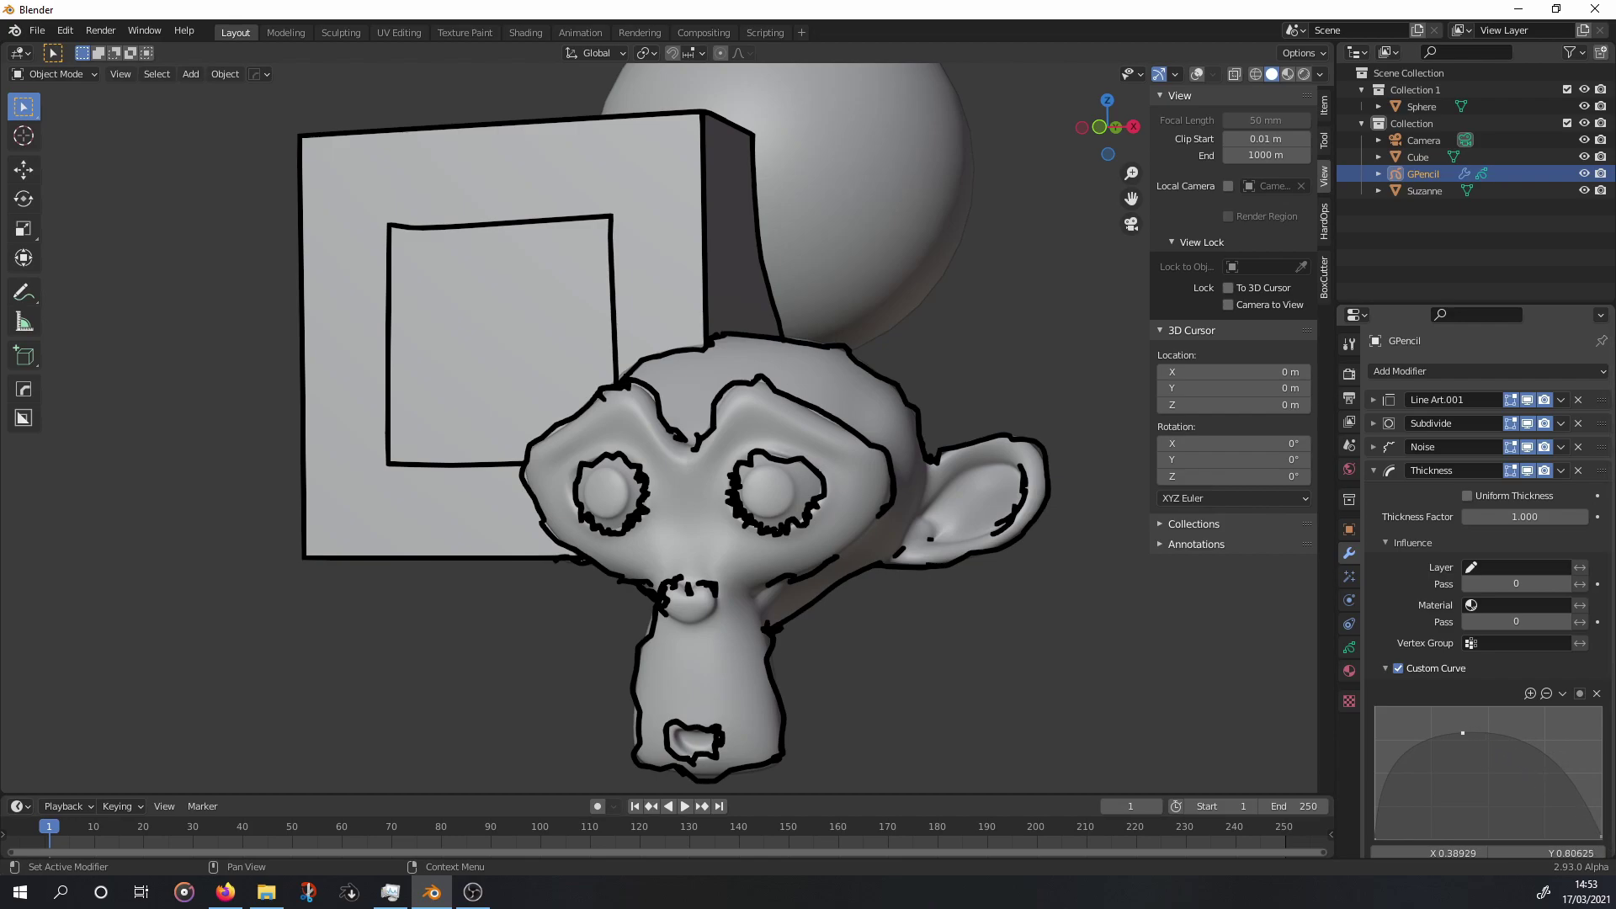
pyautogui.moveTo(1463, 732); pyautogui.dragTo(1504, 707)
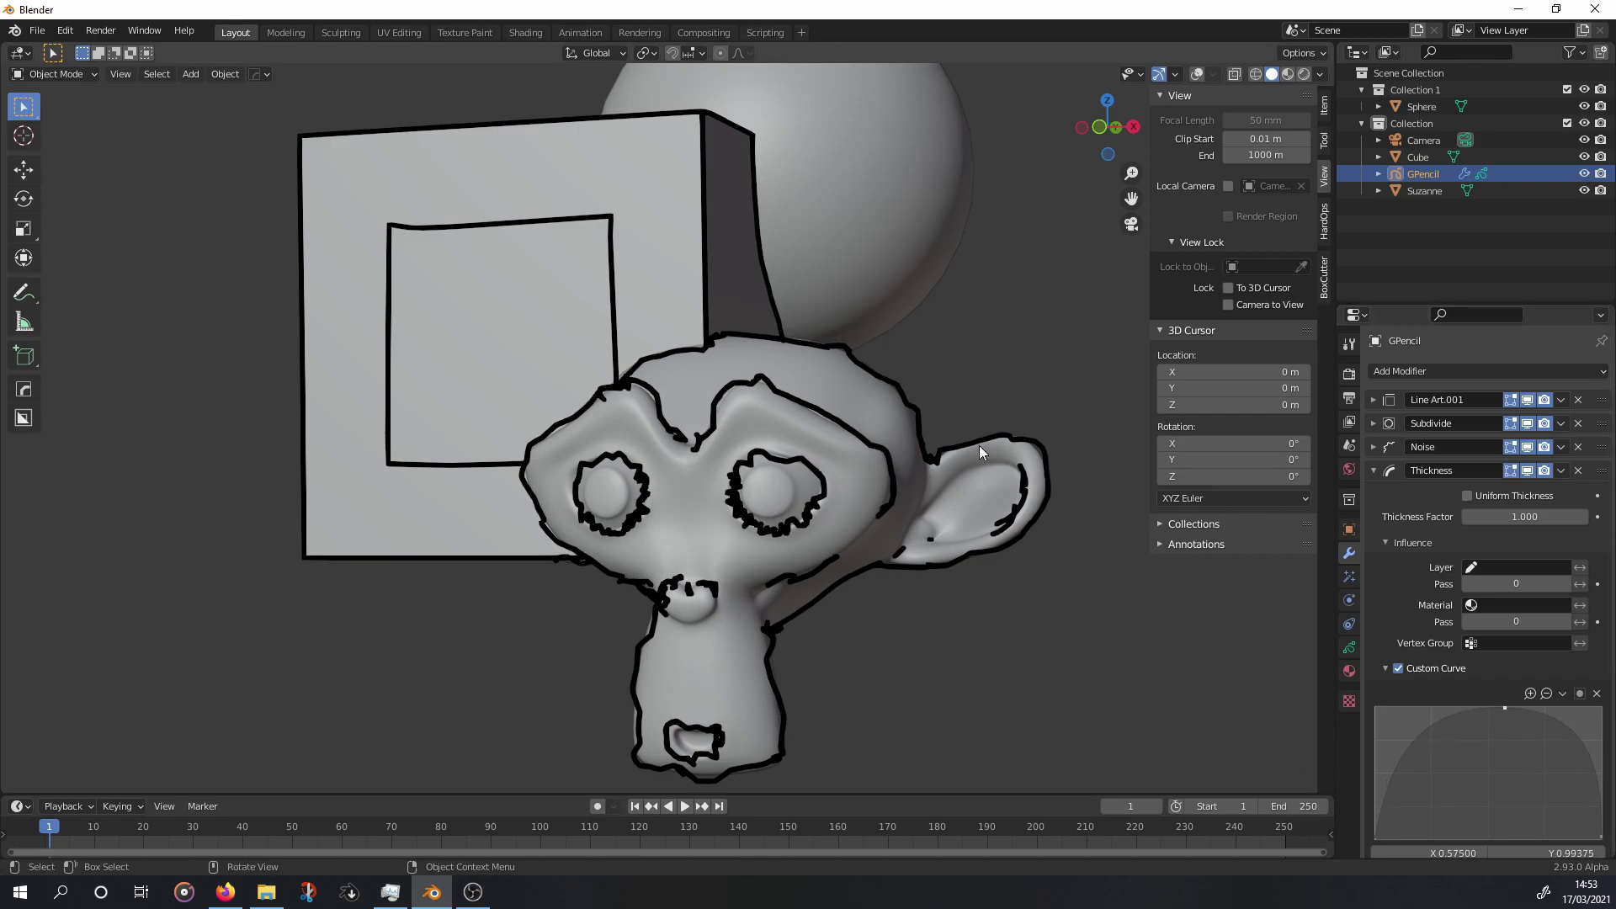
pyautogui.moveTo(1524, 517); pyautogui.dragTo(1540, 517)
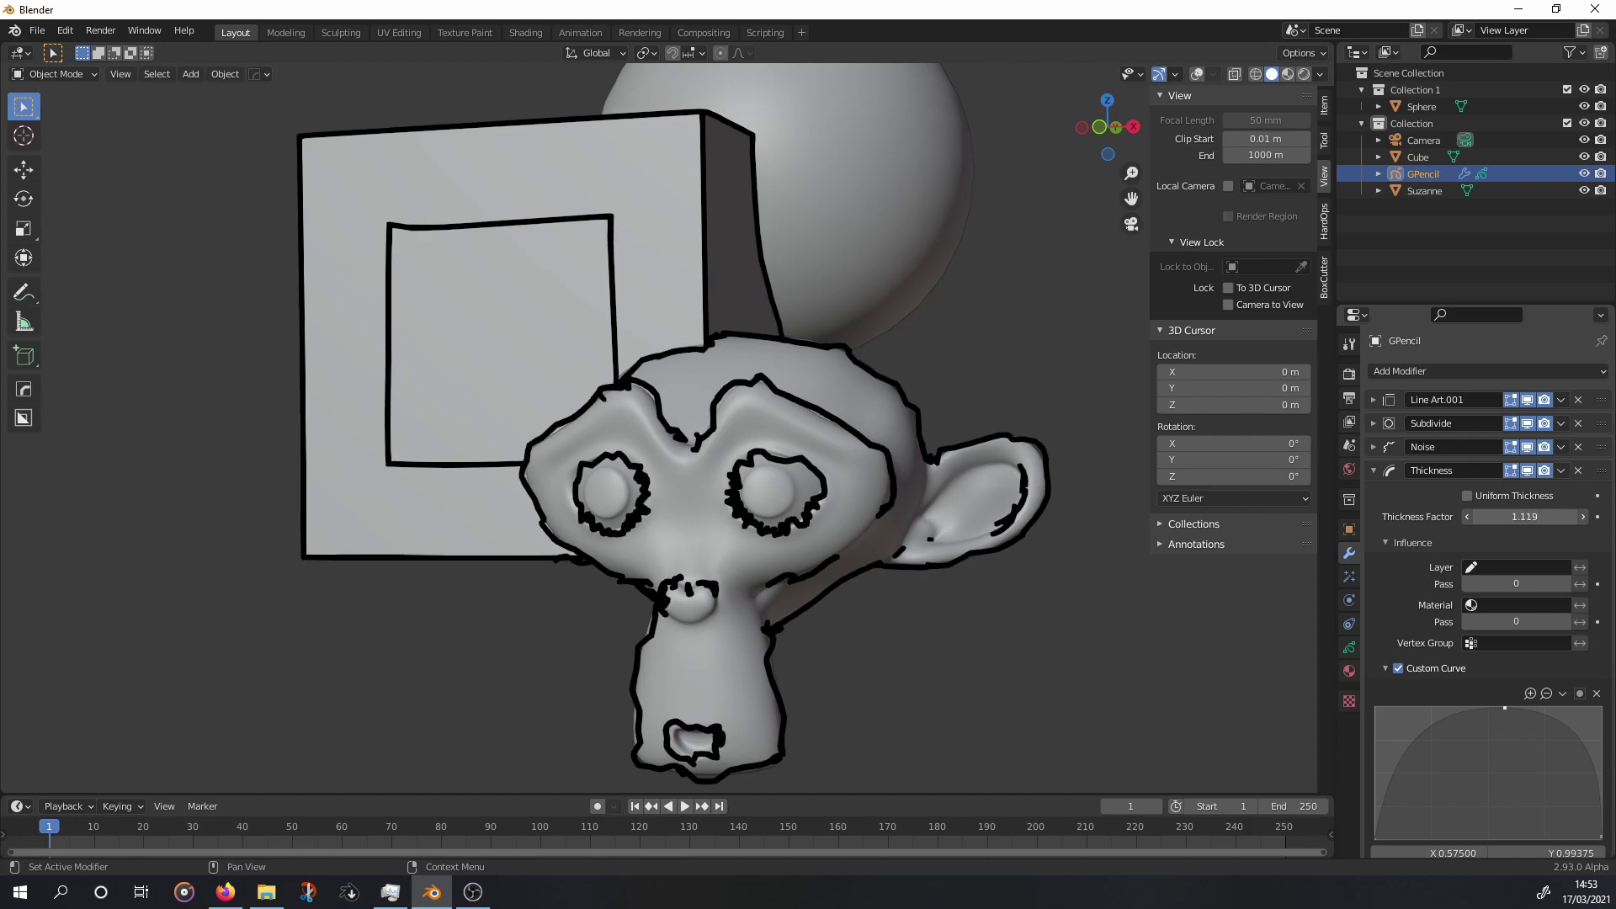
# Move Thickness above Subdivide and Noise, limited to the Lines layer and Black.001 material.
pyautogui.scroll(-5, 884, 428)
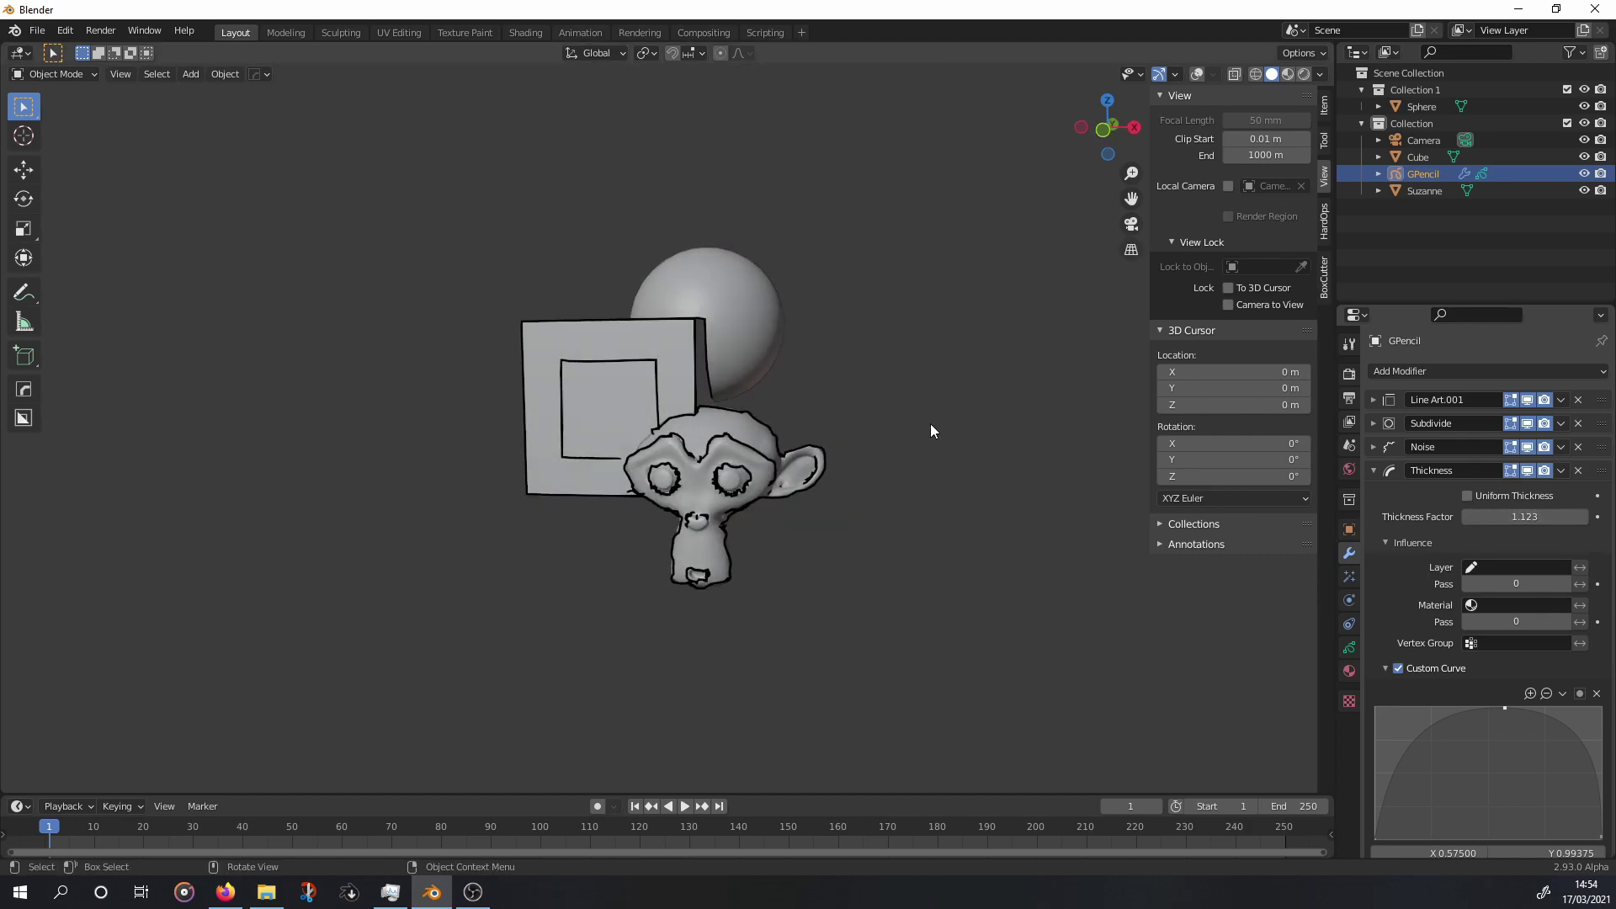
pyautogui.scroll(4, 931, 422)
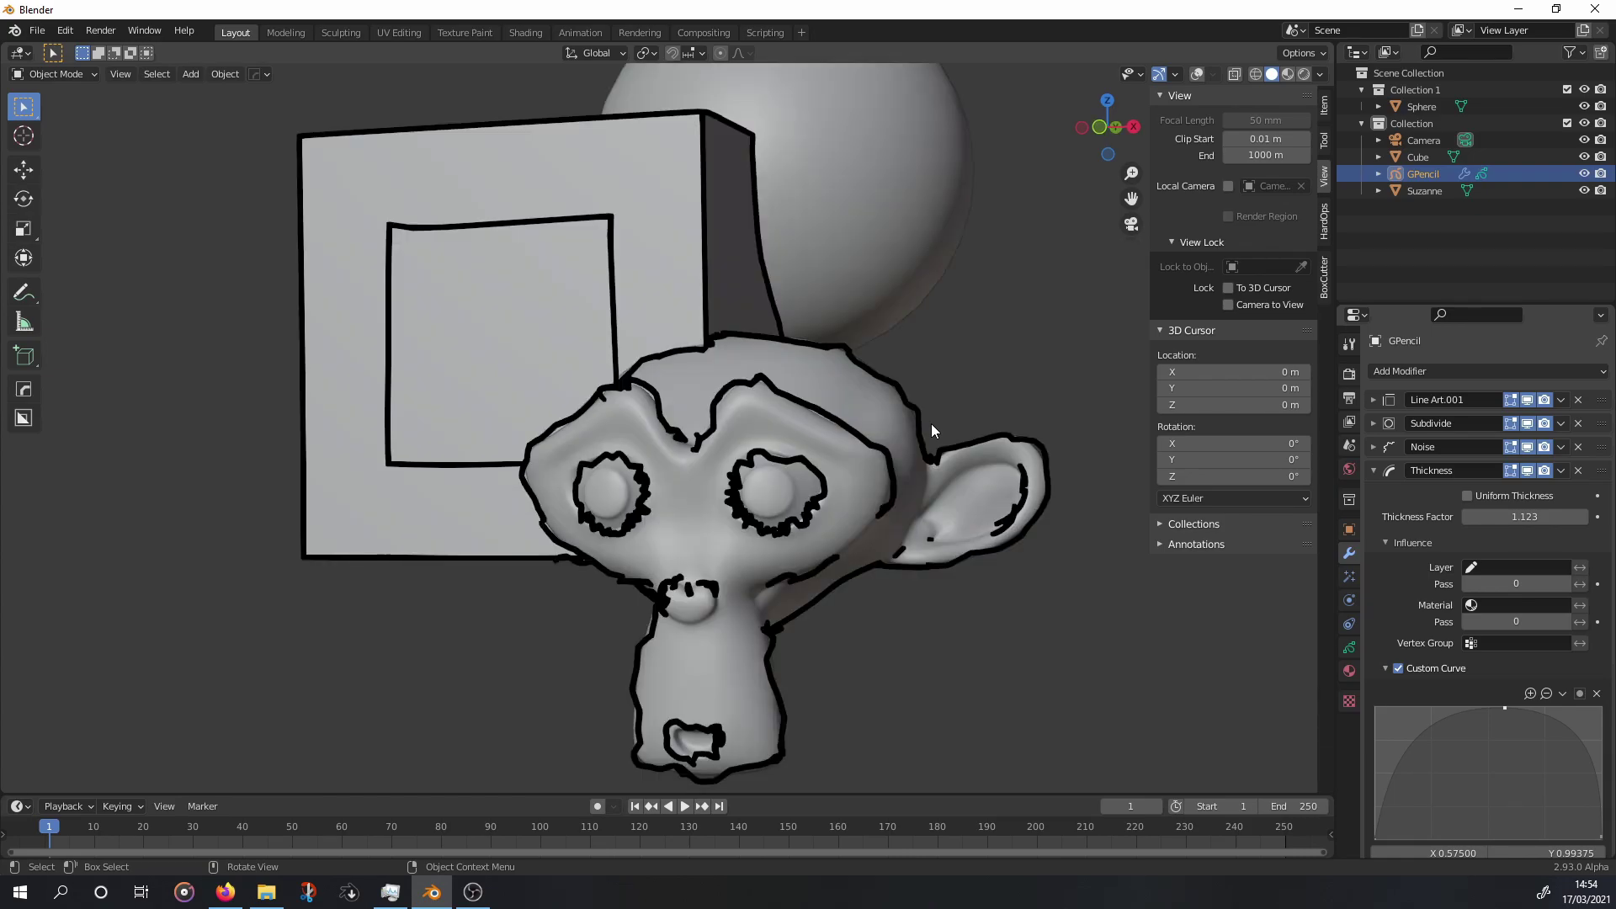
pyautogui.scroll(2, 931, 423)
pyautogui.moveTo(1602, 471); pyautogui.dragTo(1602, 429)
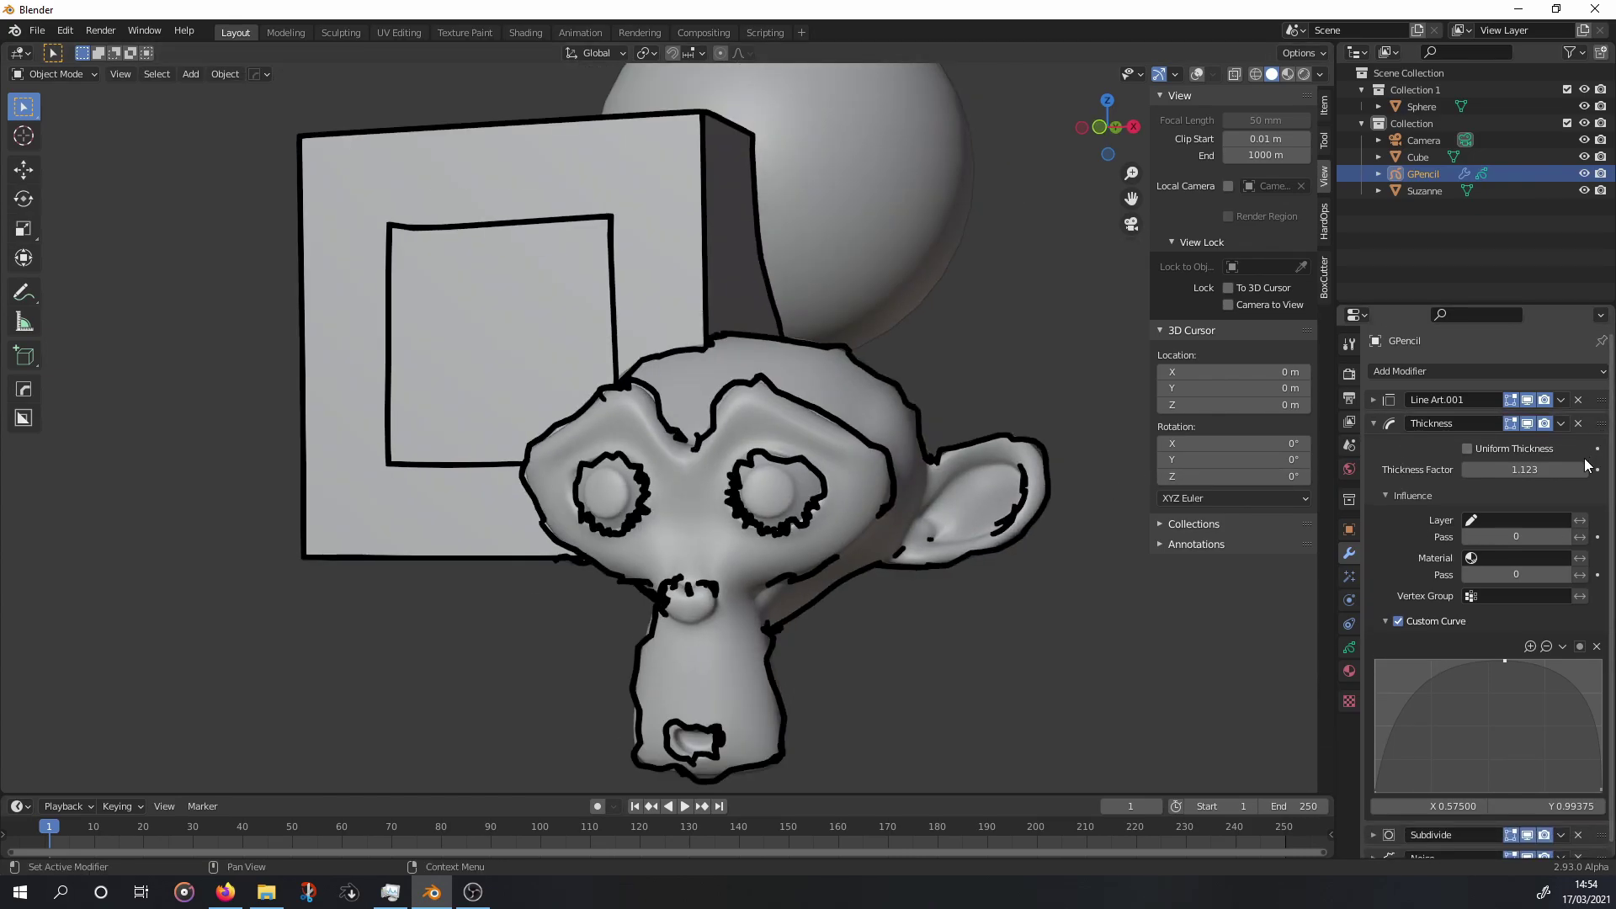
pyautogui.click(1489, 522)
pyautogui.click(1490, 547)
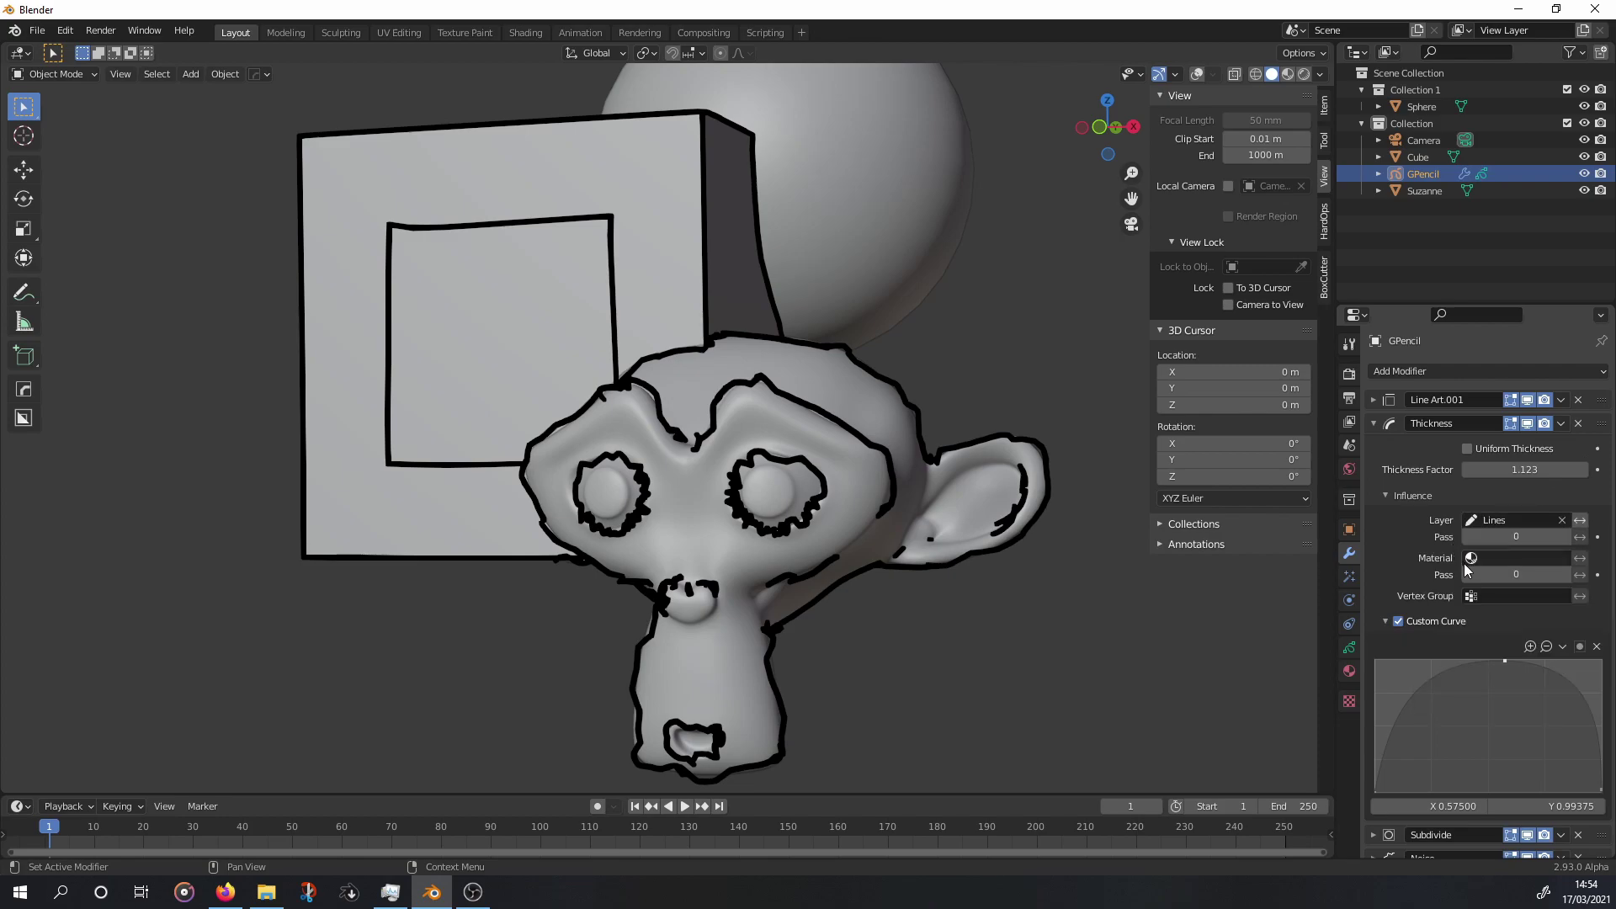
pyautogui.click(1500, 558)
pyautogui.click(1481, 584)
pyautogui.moveTo(1507, 666)
pyautogui.mouseDown()
pyautogui.moveTo(1453, 687)
pyautogui.moveTo(1495, 660)
pyautogui.mouseUp()
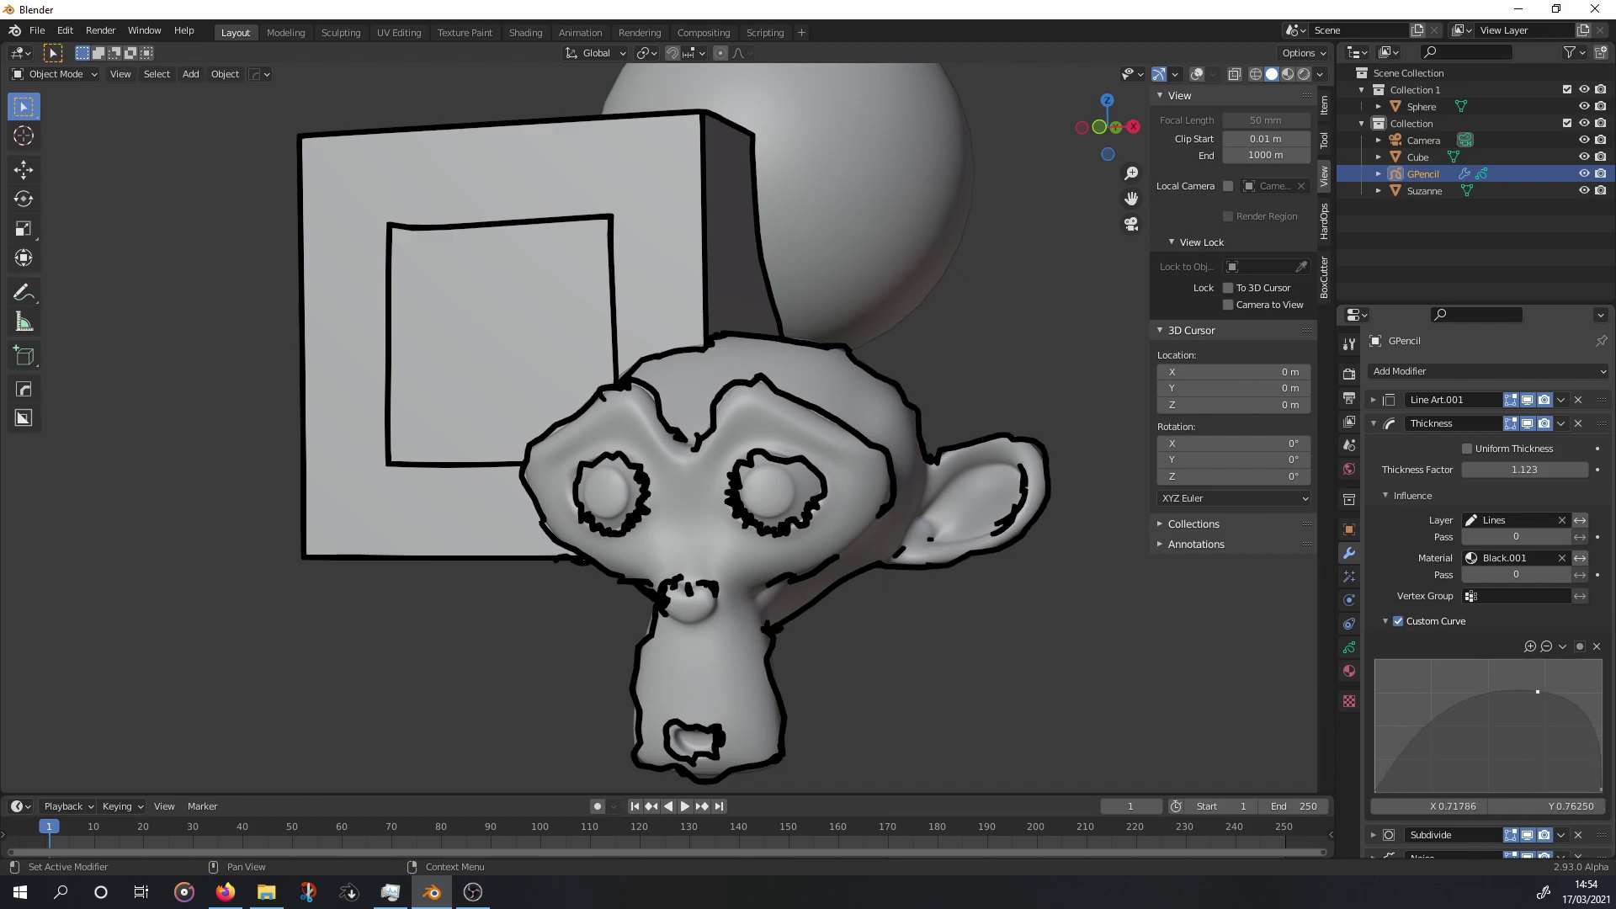
pyautogui.click(1375, 424)
pyautogui.click(1372, 401)
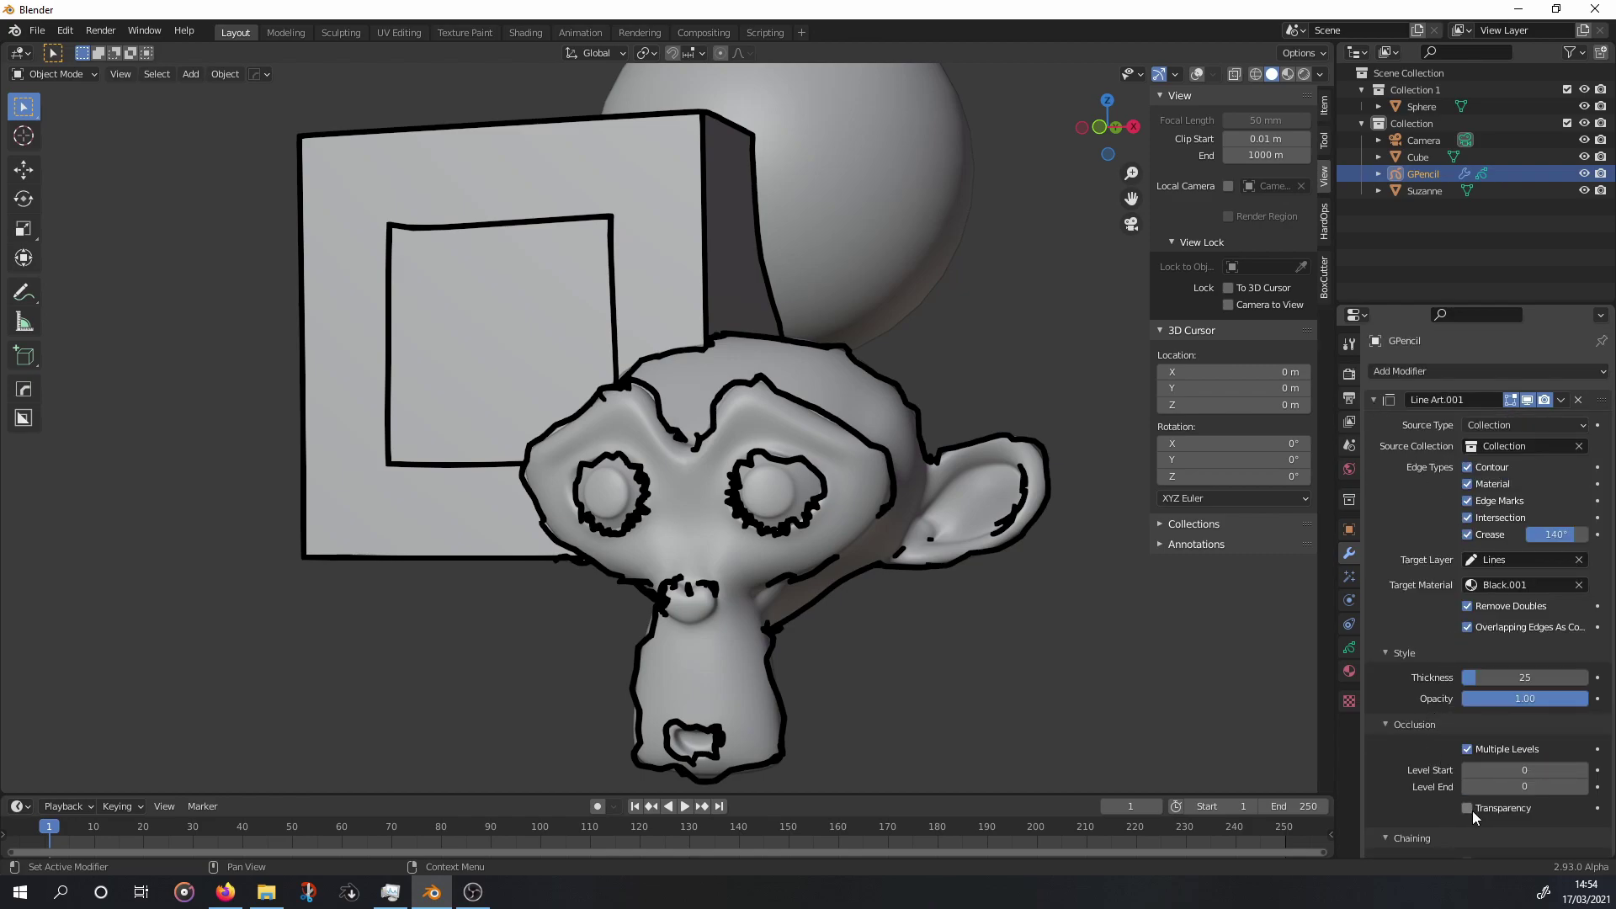
# In Line Art.001, disable Multiple Levels and enable Intersection With Contour and All Lines chaining.
pyautogui.scroll(-3, 1468, 707)
pyautogui.click(1467, 648)
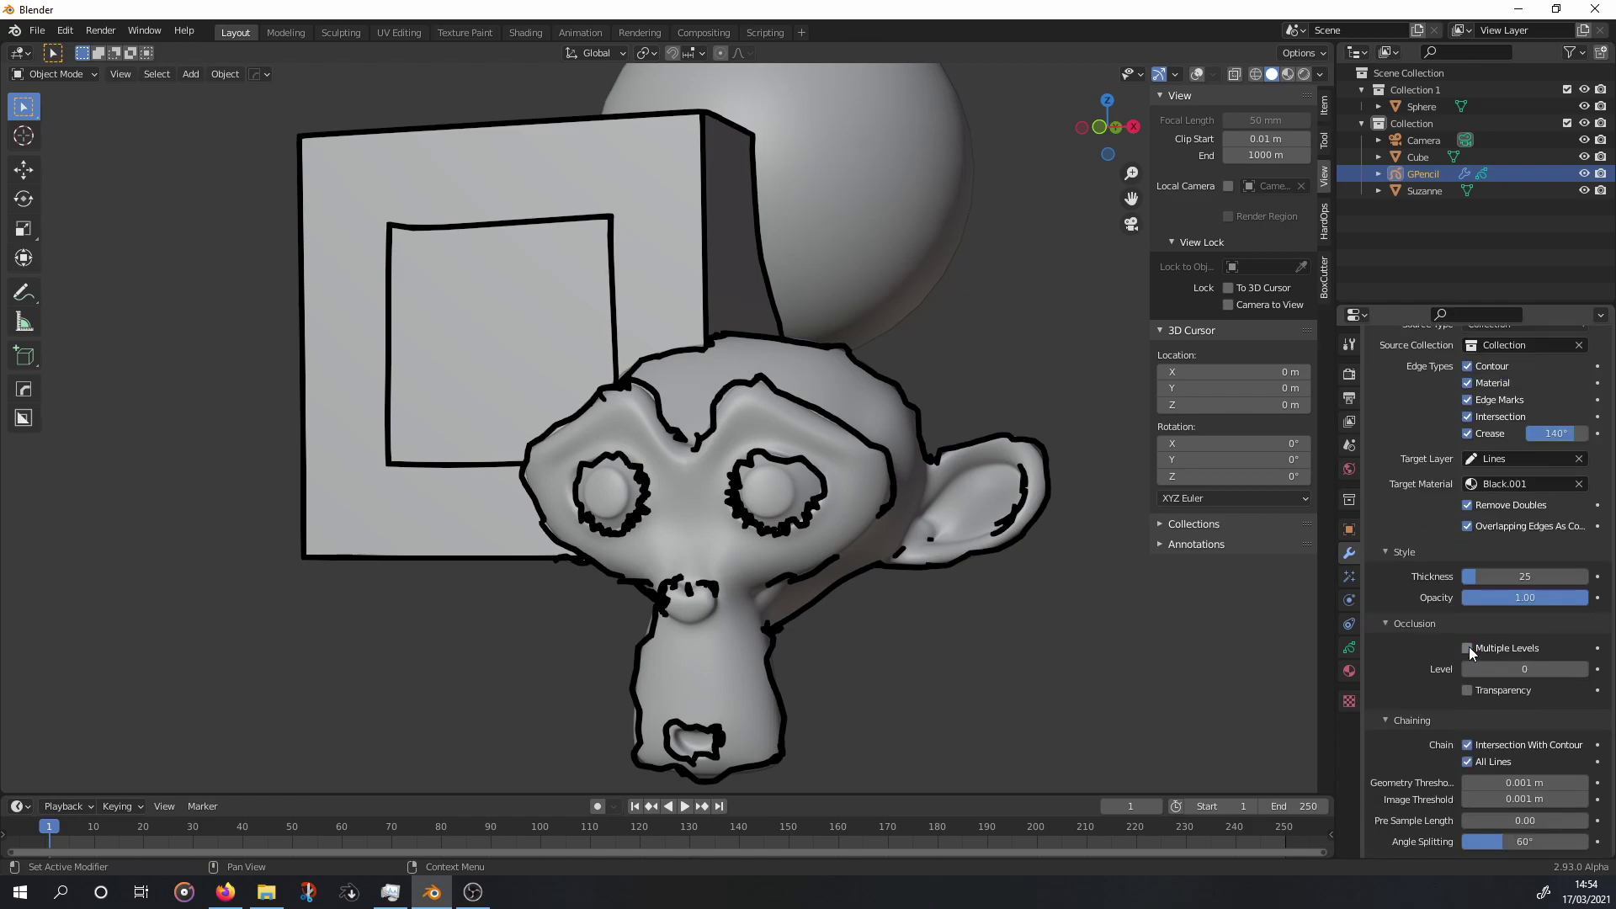
pyautogui.click(1466, 762)
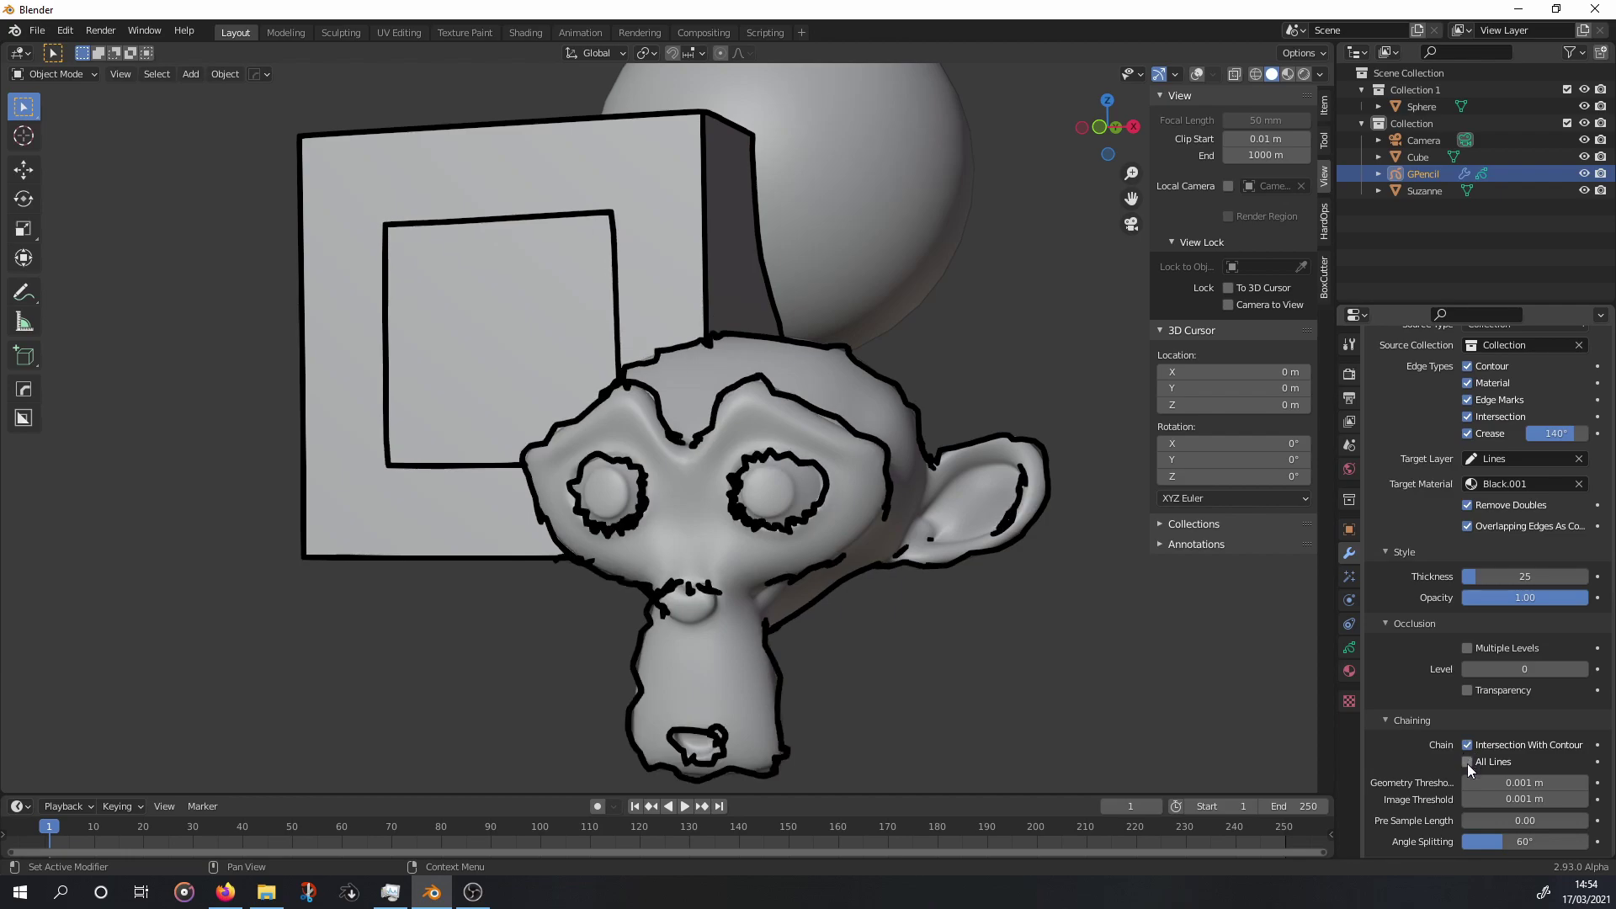
pyautogui.click(1467, 763)
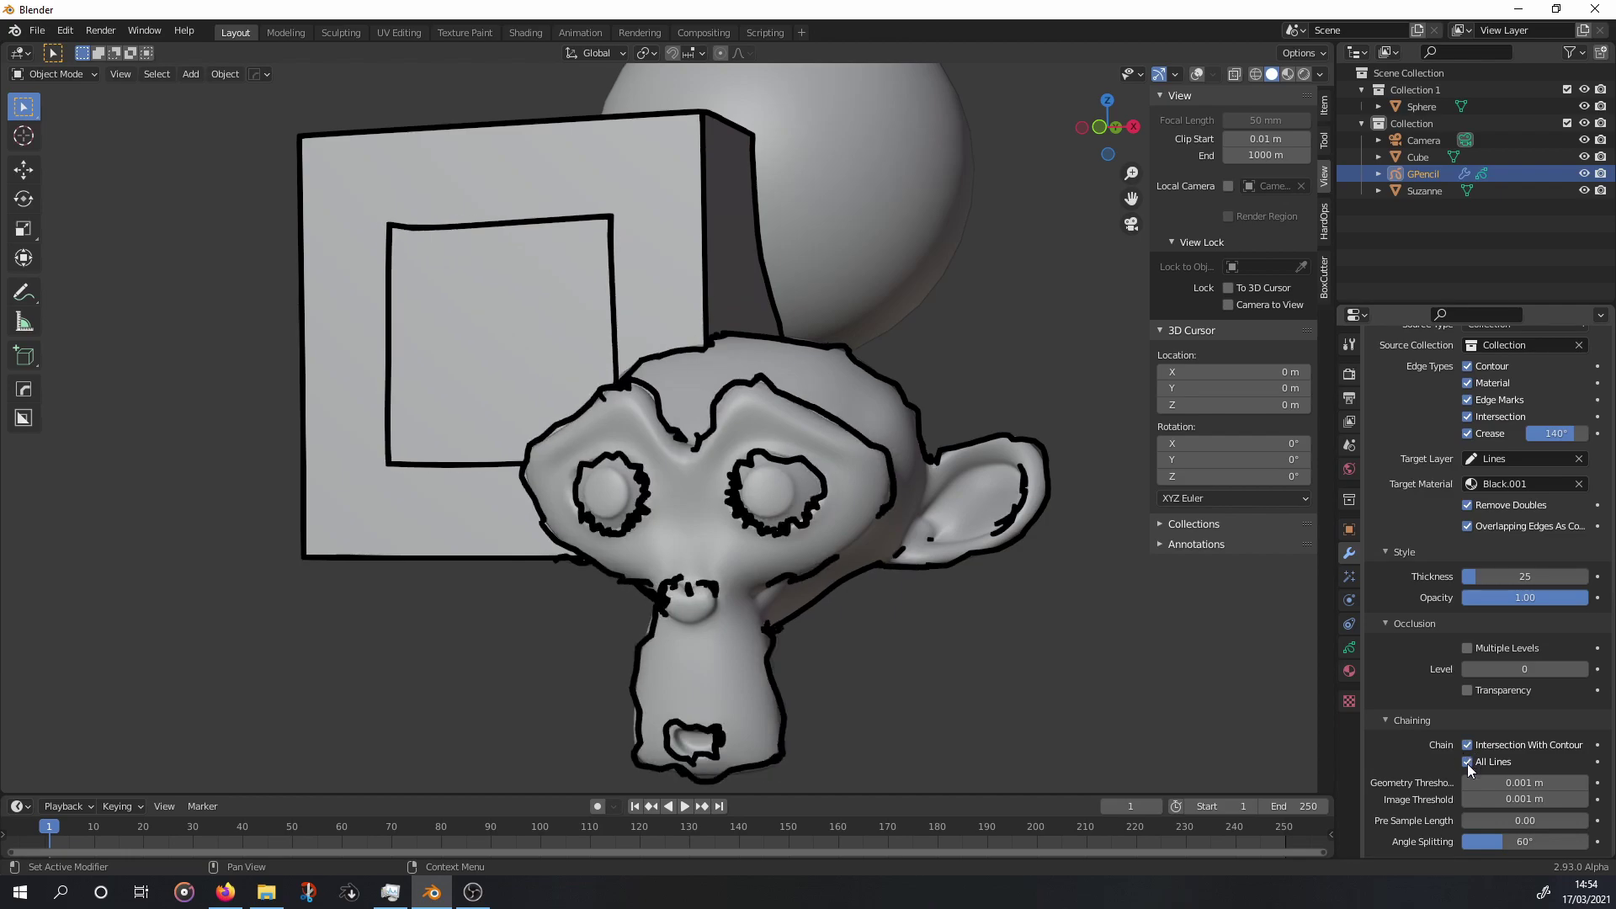
pyautogui.click(1467, 763)
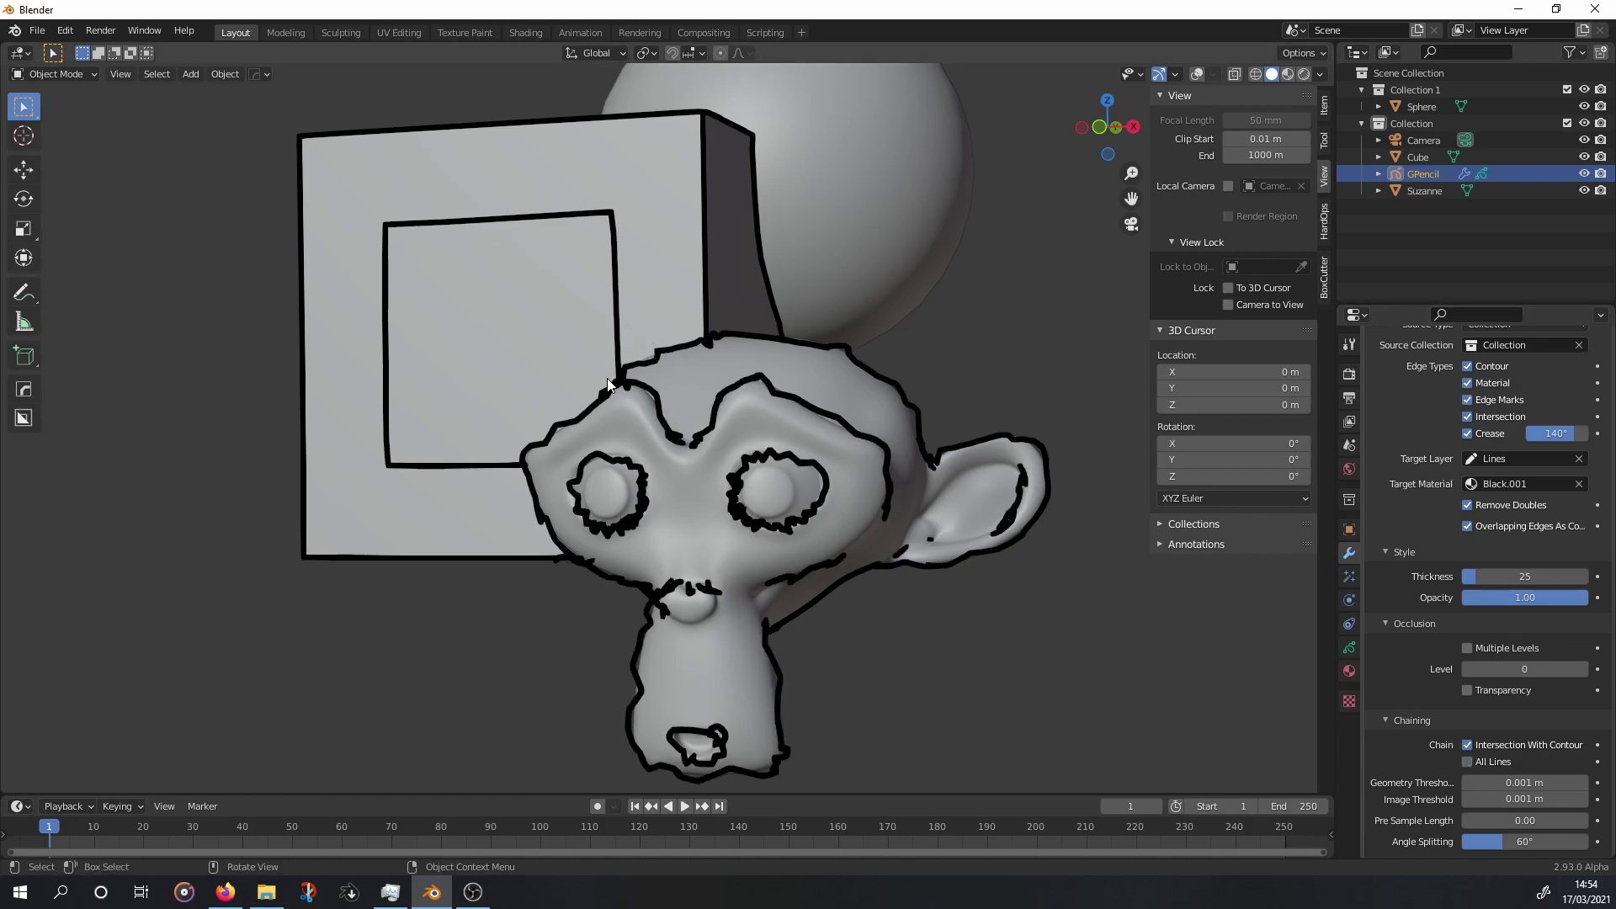
pyautogui.click(1467, 761)
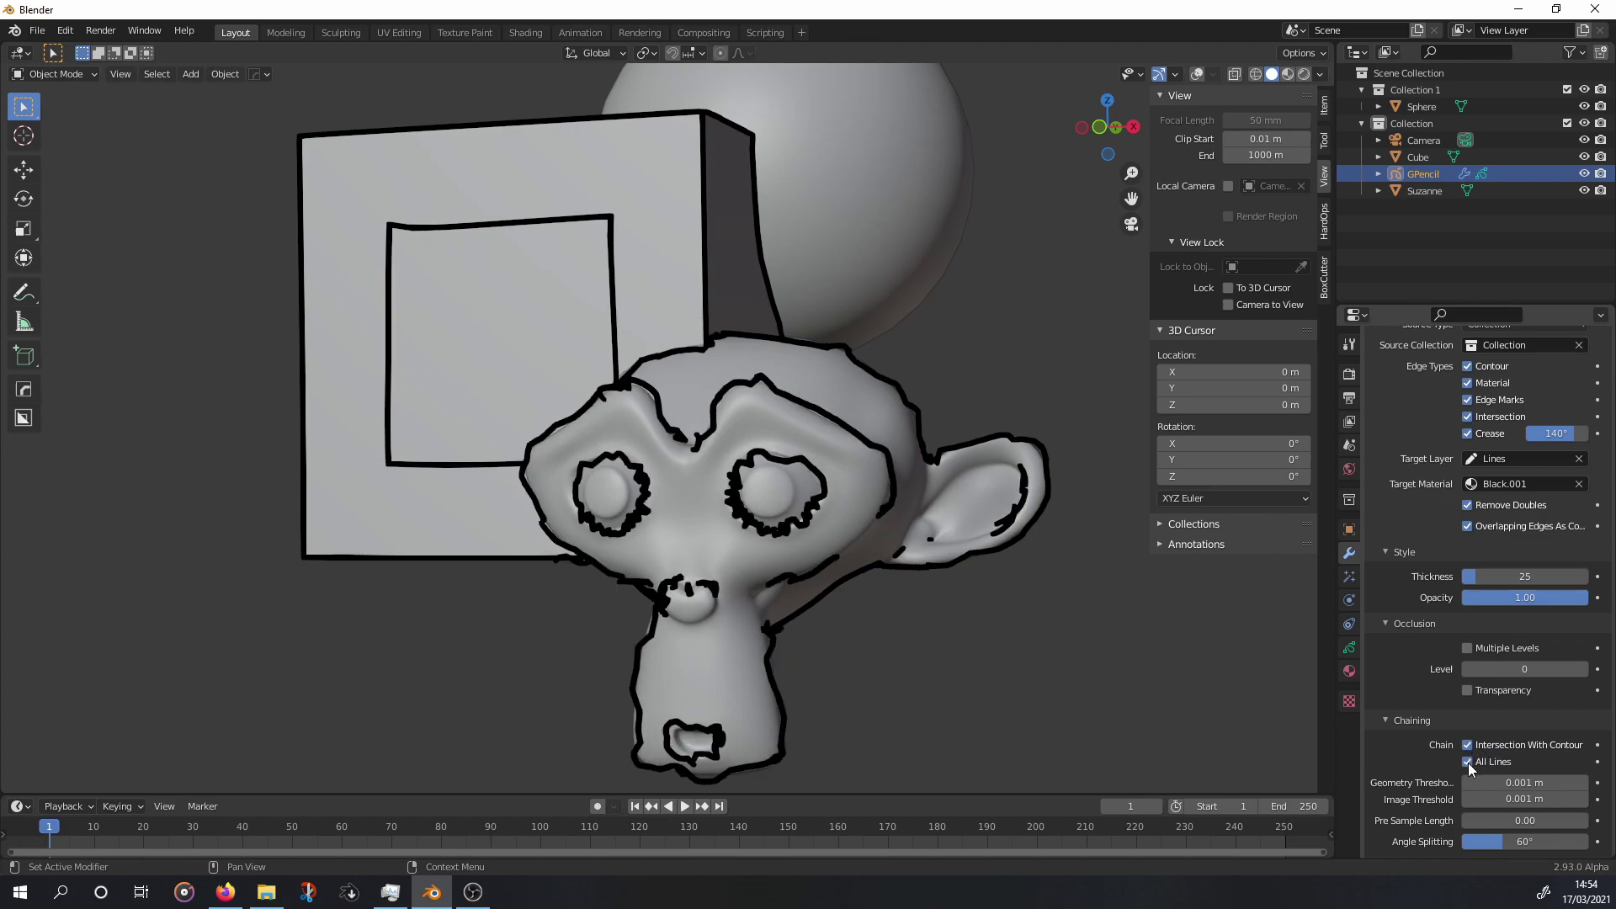
pyautogui.click(1387, 720)
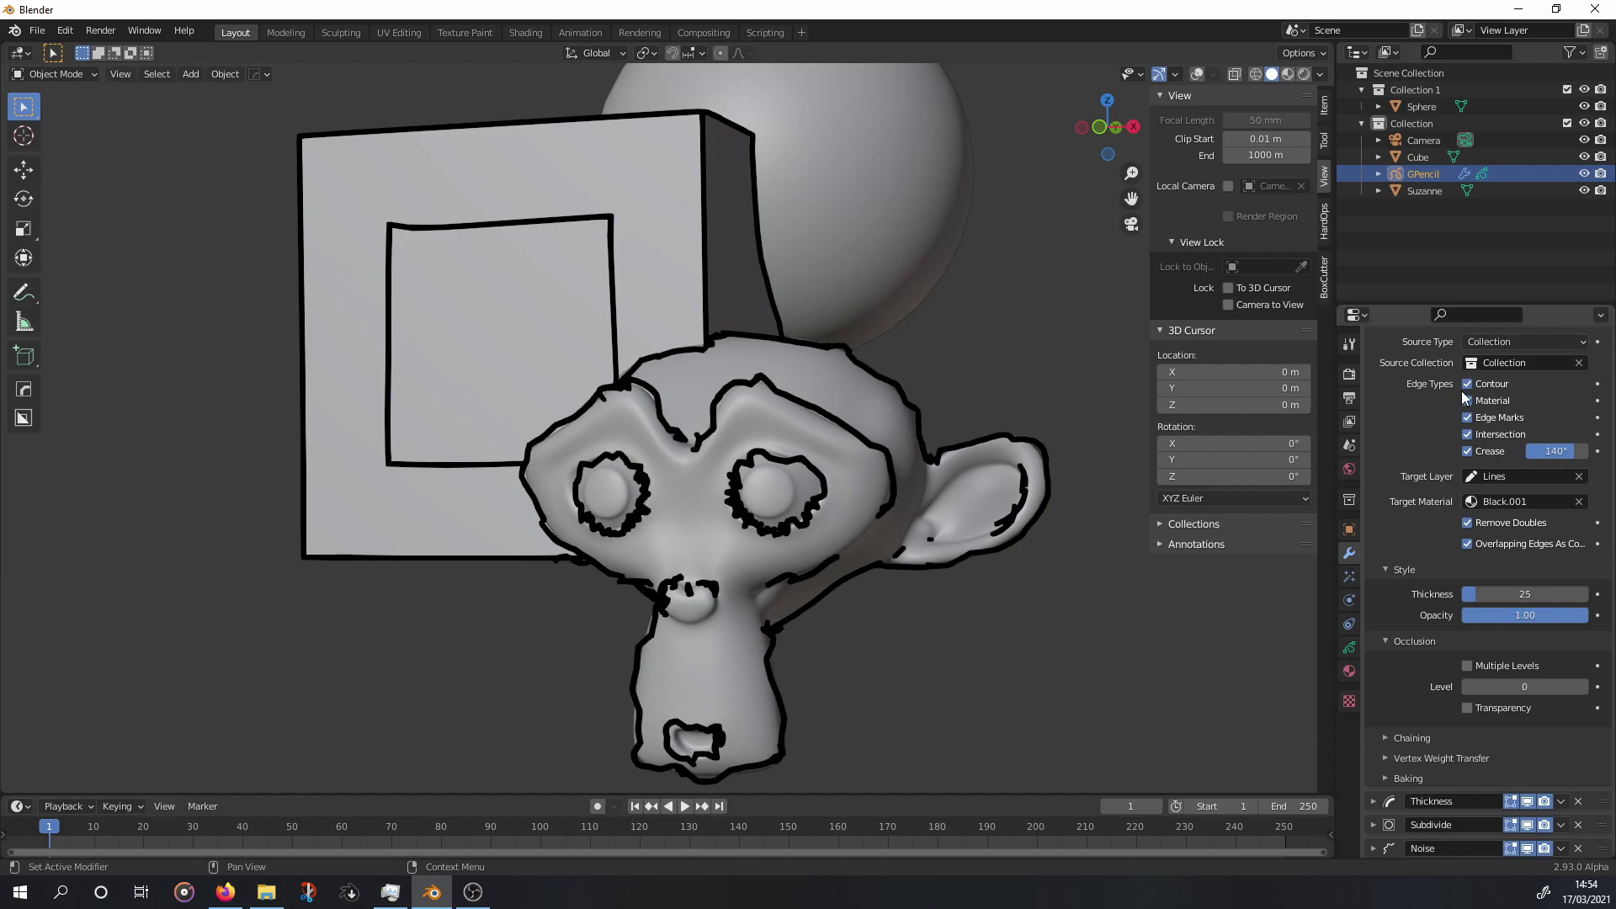
# Hide Noise in the viewport and try crease angles 0° and 90° before settling on 130°.
pyautogui.click(1527, 850)
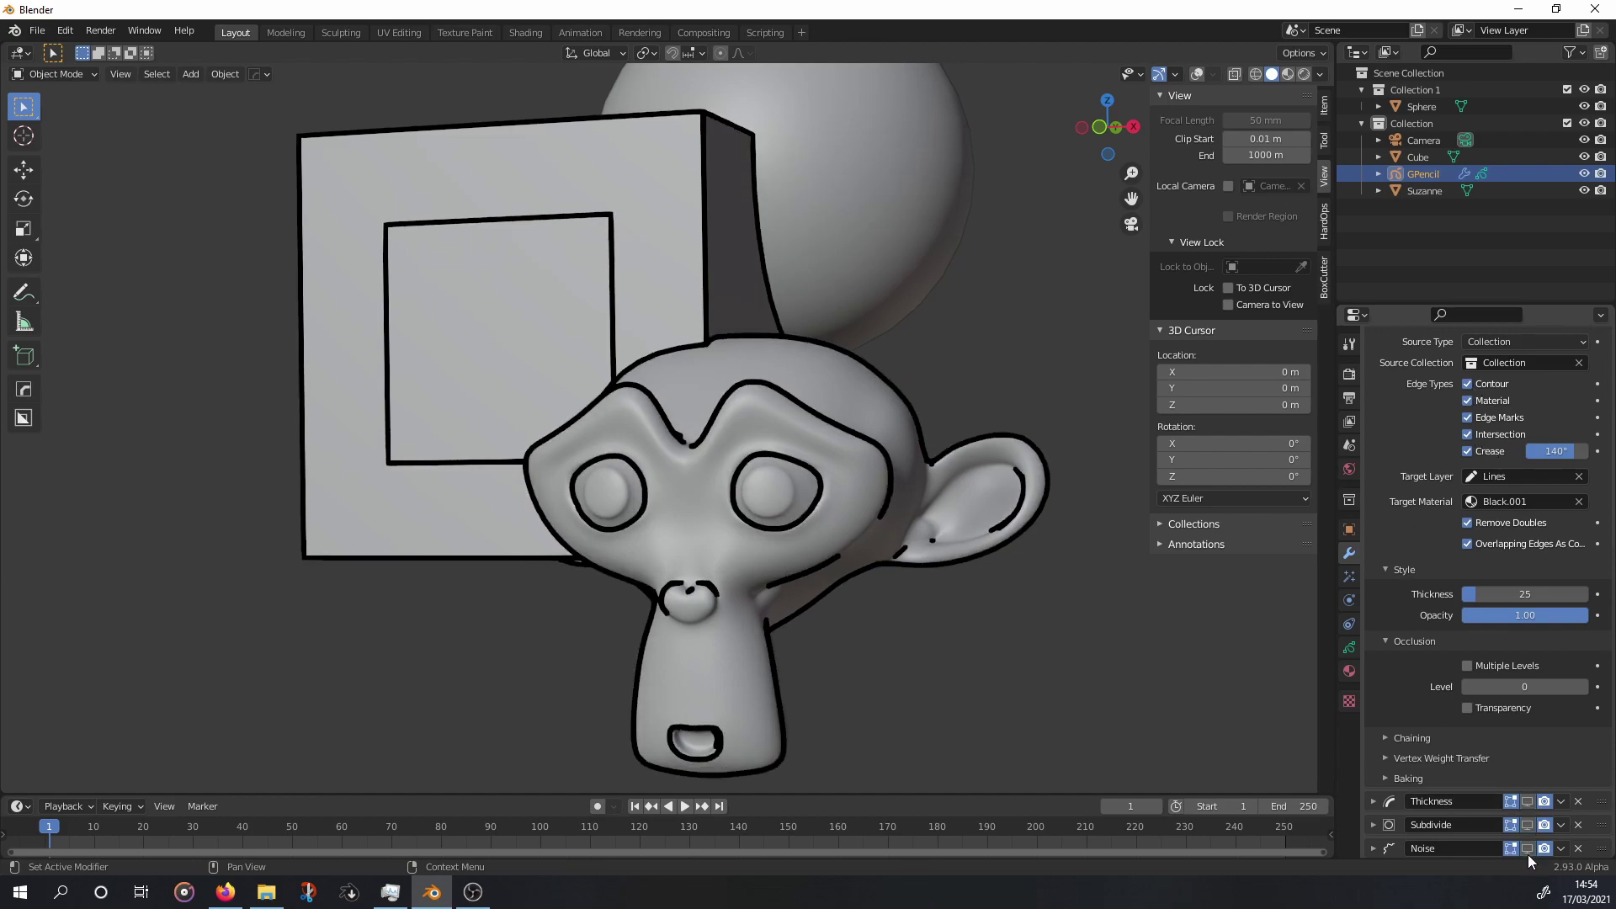
pyautogui.moveTo(1567, 448); pyautogui.dragTo(1449, 448)
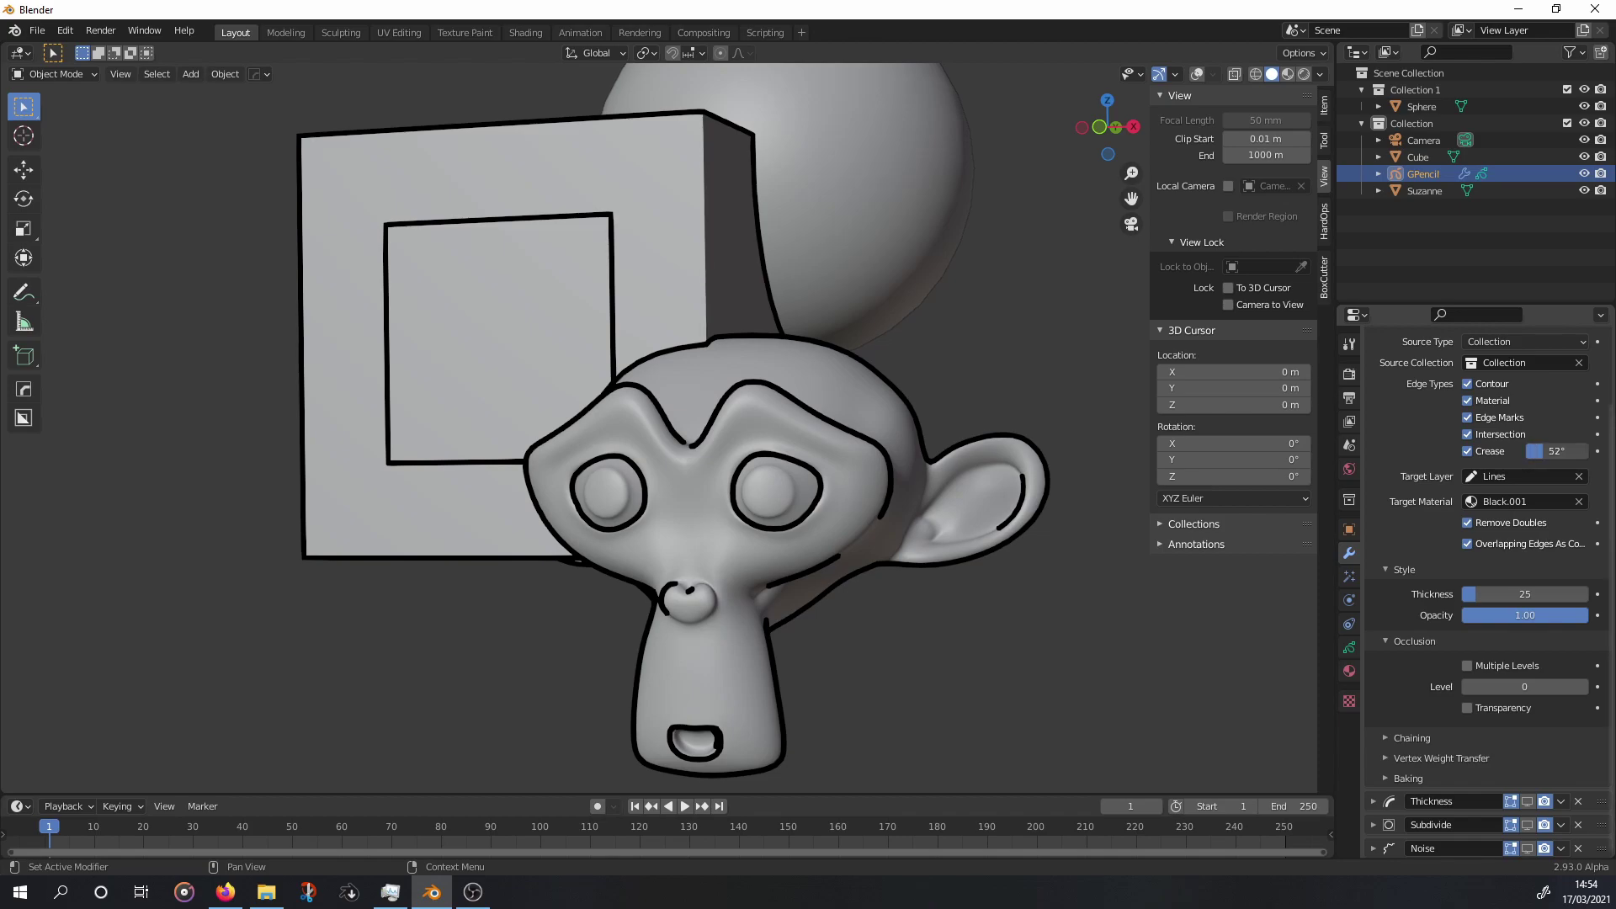
pyautogui.moveTo(1543, 452); pyautogui.dragTo(1572, 451)
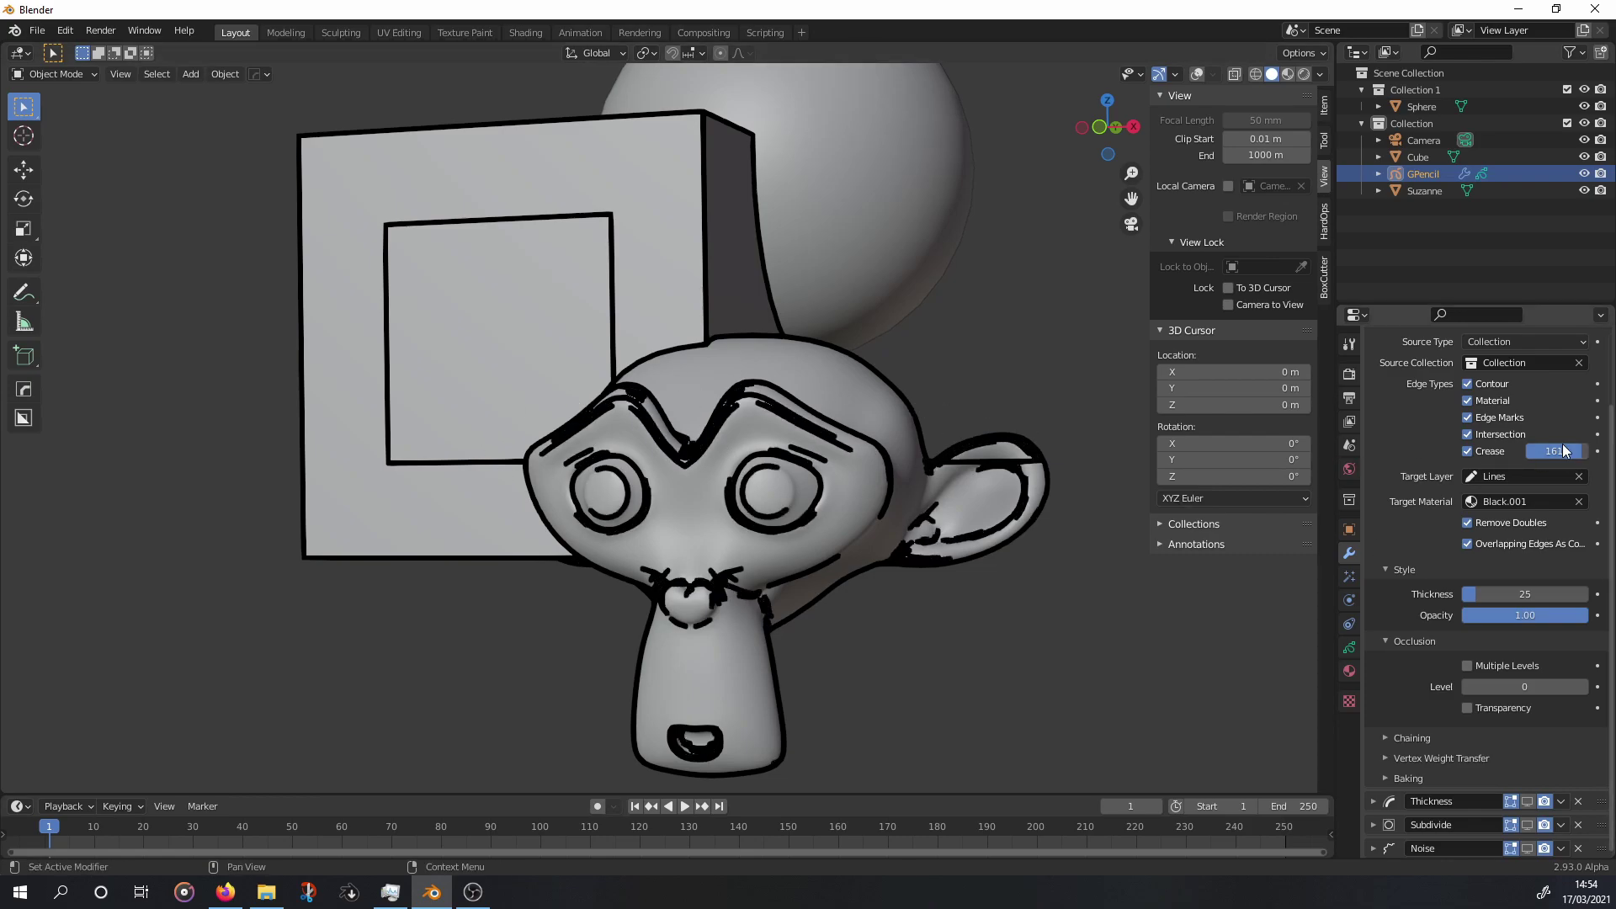
pyautogui.moveTo(1556, 451); pyautogui.dragTo(1525, 451)
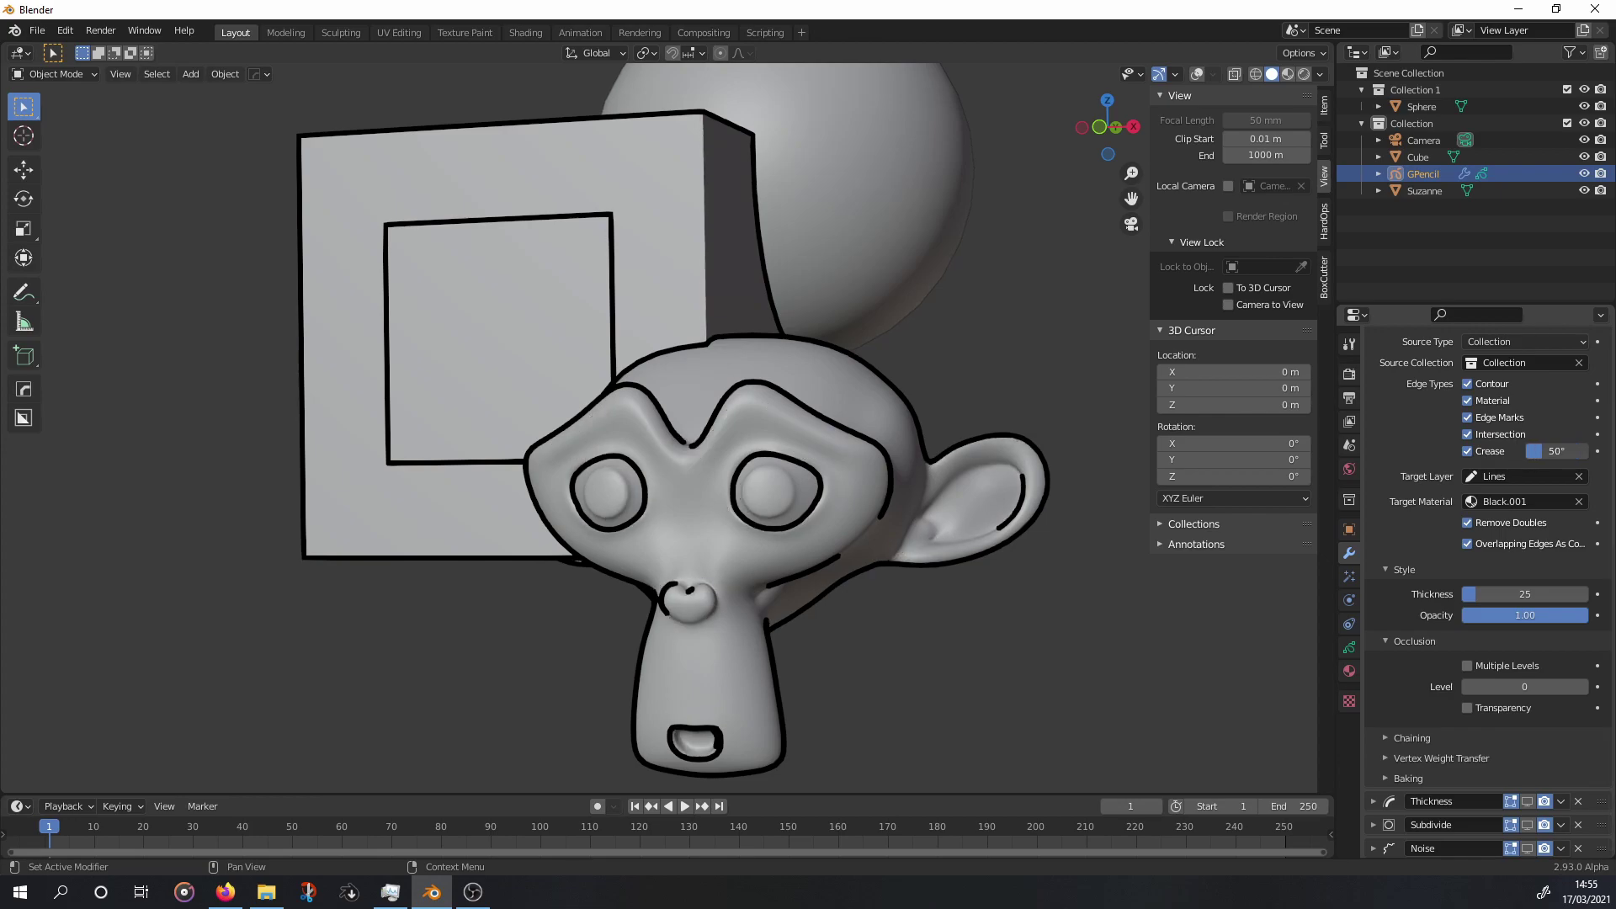
pyautogui.moveTo(1556, 451); pyautogui.dragTo(1567, 451)
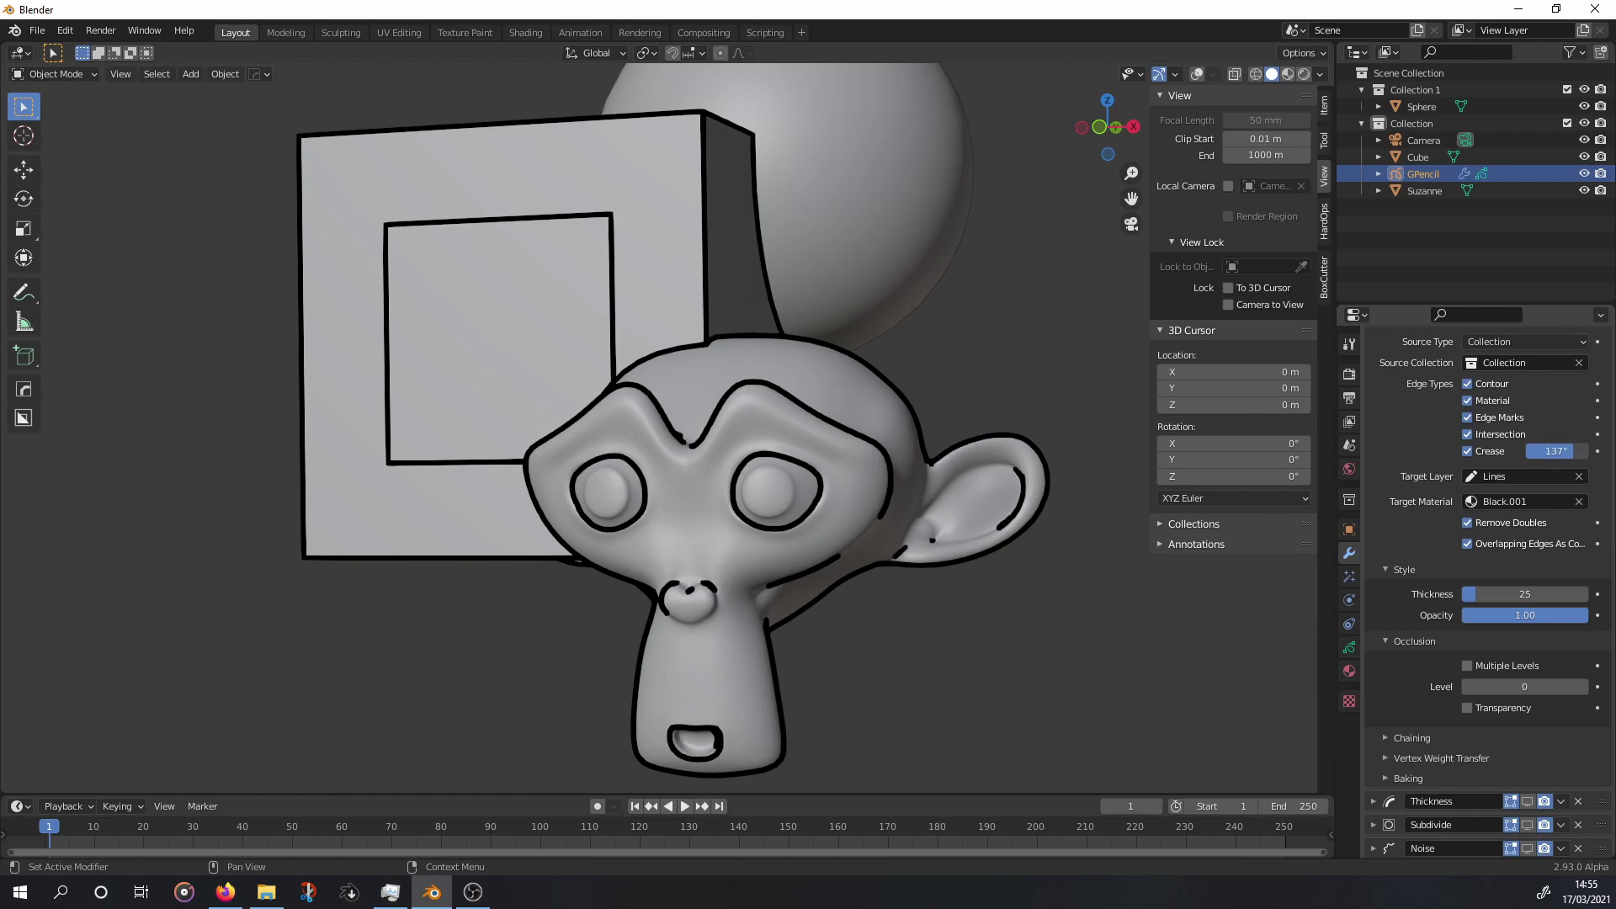
pyautogui.scroll(-4, 759, 371)
pyautogui.moveTo(759, 370)
pyautogui.mouseDown(button='middle')
pyautogui.moveTo(795, 395)
pyautogui.moveTo(554, 486)
pyautogui.moveTo(799, 493)
pyautogui.mouseUp(button='middle')
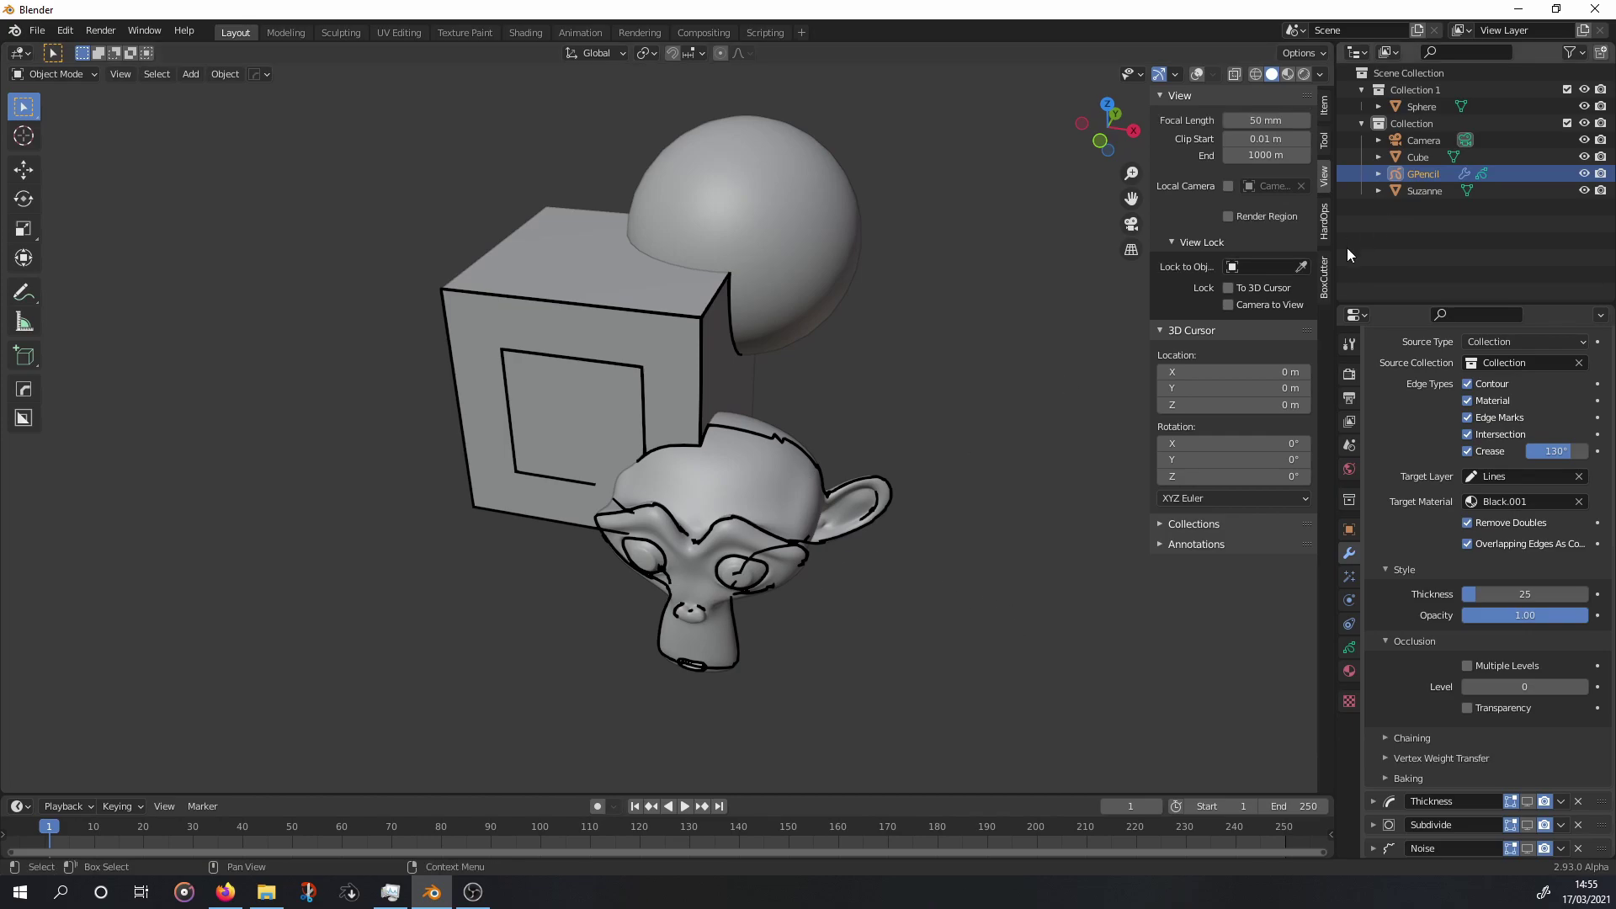
# Turn on viewport overlays, select the Camera and set the pivot point to 3D Cursor.
pyautogui.scroll(-4, 885, 298)
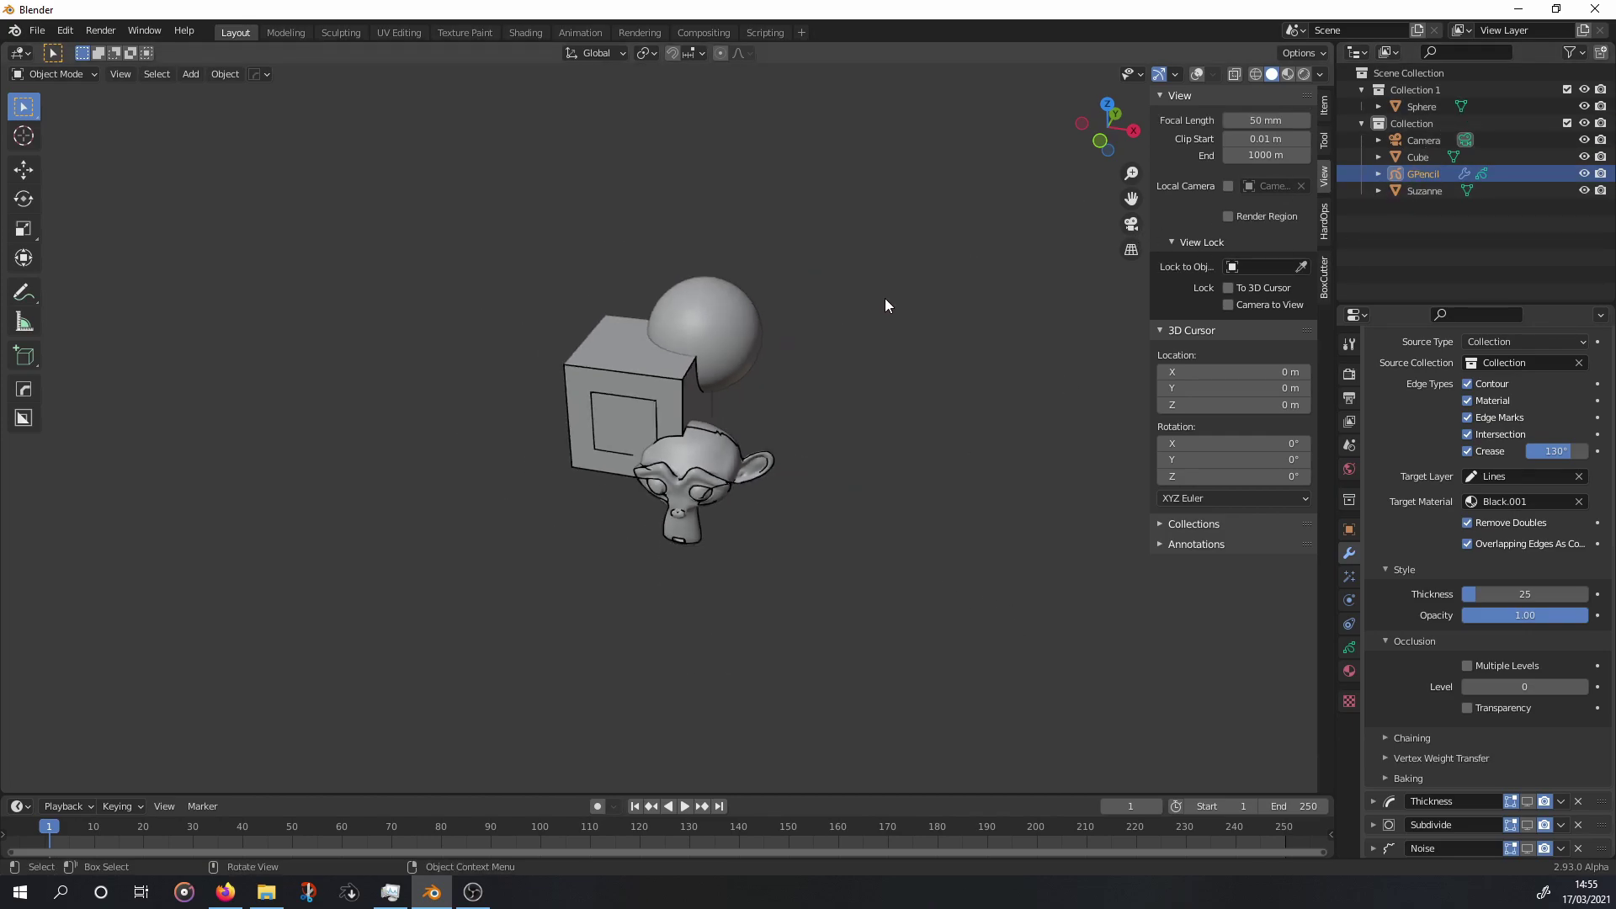
pyautogui.click(1192, 74)
pyautogui.scroll(2, 693, 333)
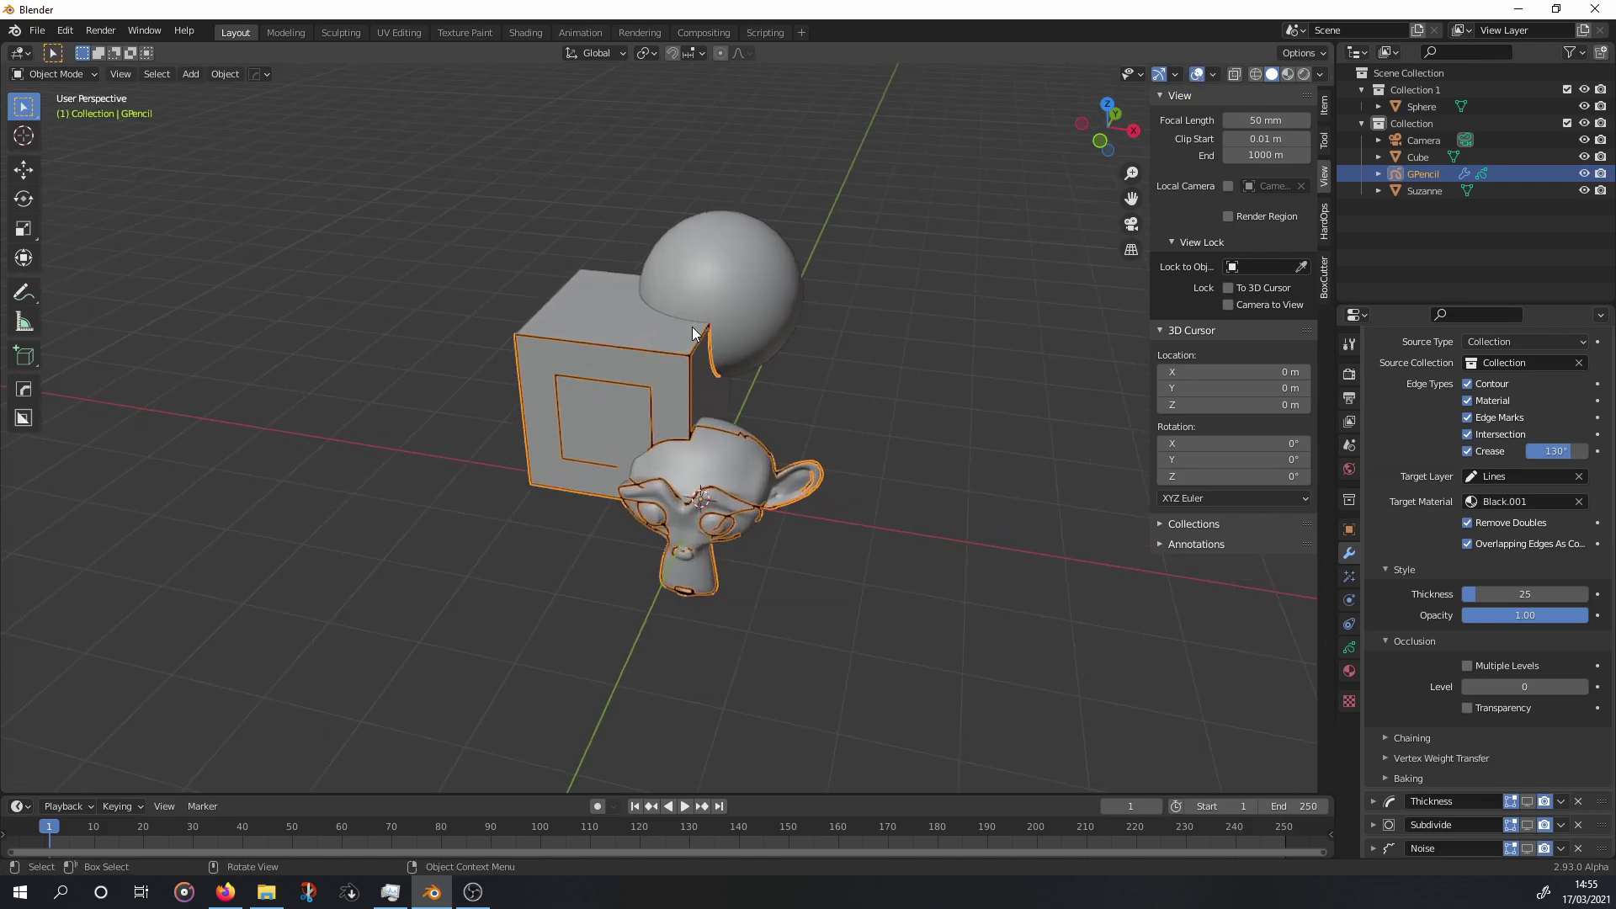
pyautogui.moveTo(937, 410)
pyautogui.mouseDown(button='middle')
pyautogui.moveTo(713, 425)
pyautogui.moveTo(789, 477)
pyautogui.mouseUp(button='middle')
pyautogui.scroll(-2, 790, 477)
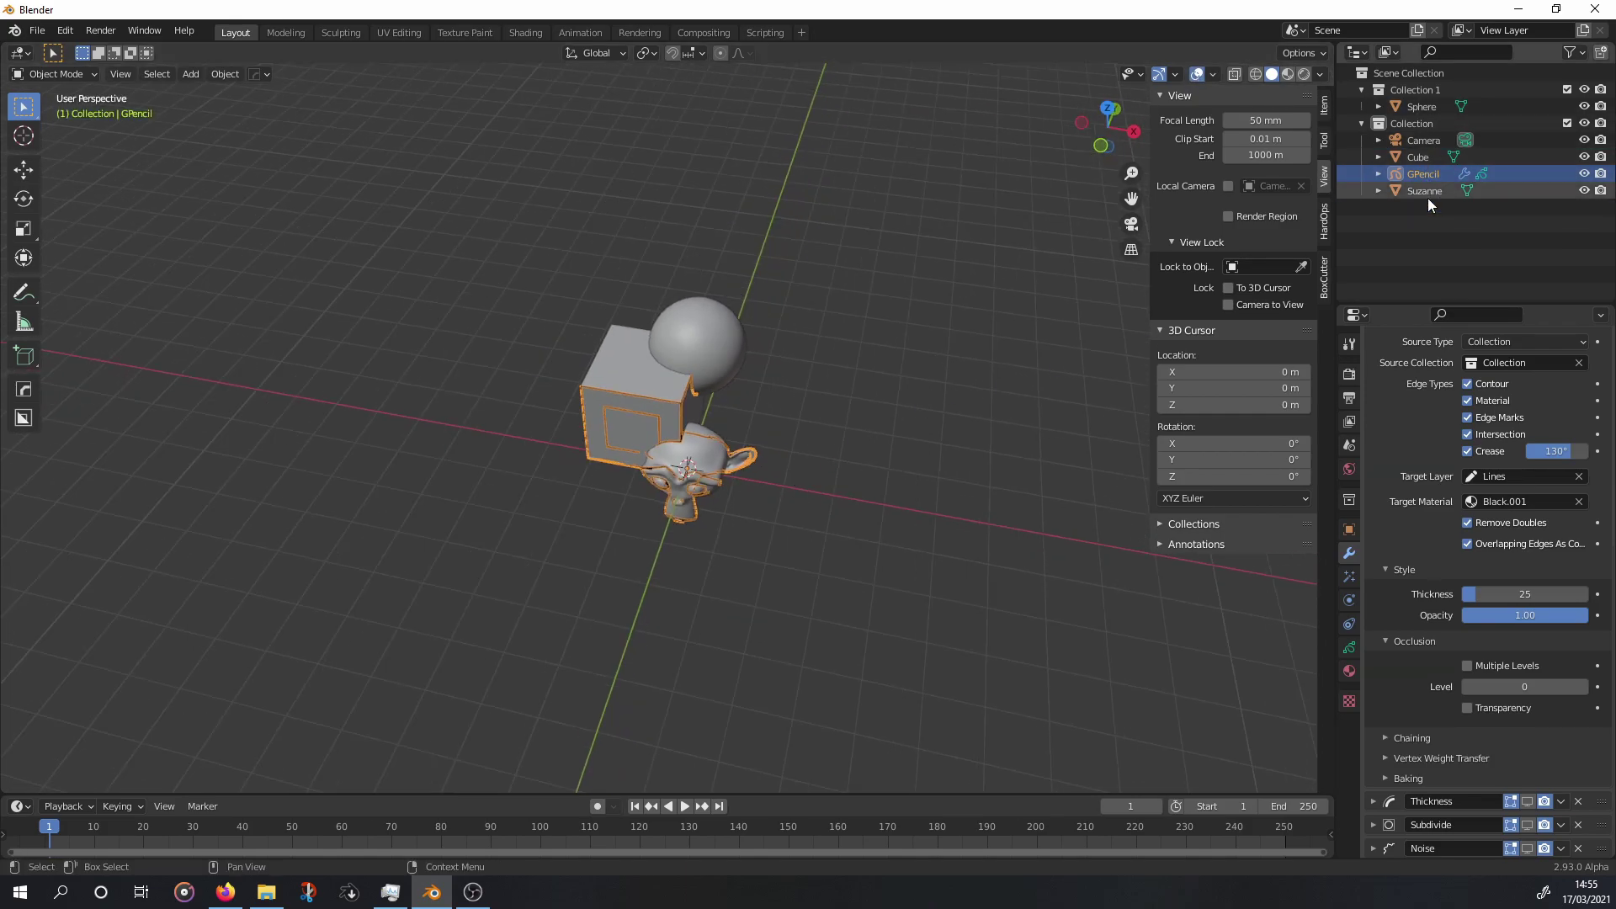
pyautogui.click(1422, 142)
pyautogui.scroll(-2, 759, 441)
pyautogui.moveTo(759, 441); pyautogui.dragTo(734, 458, button='middle')
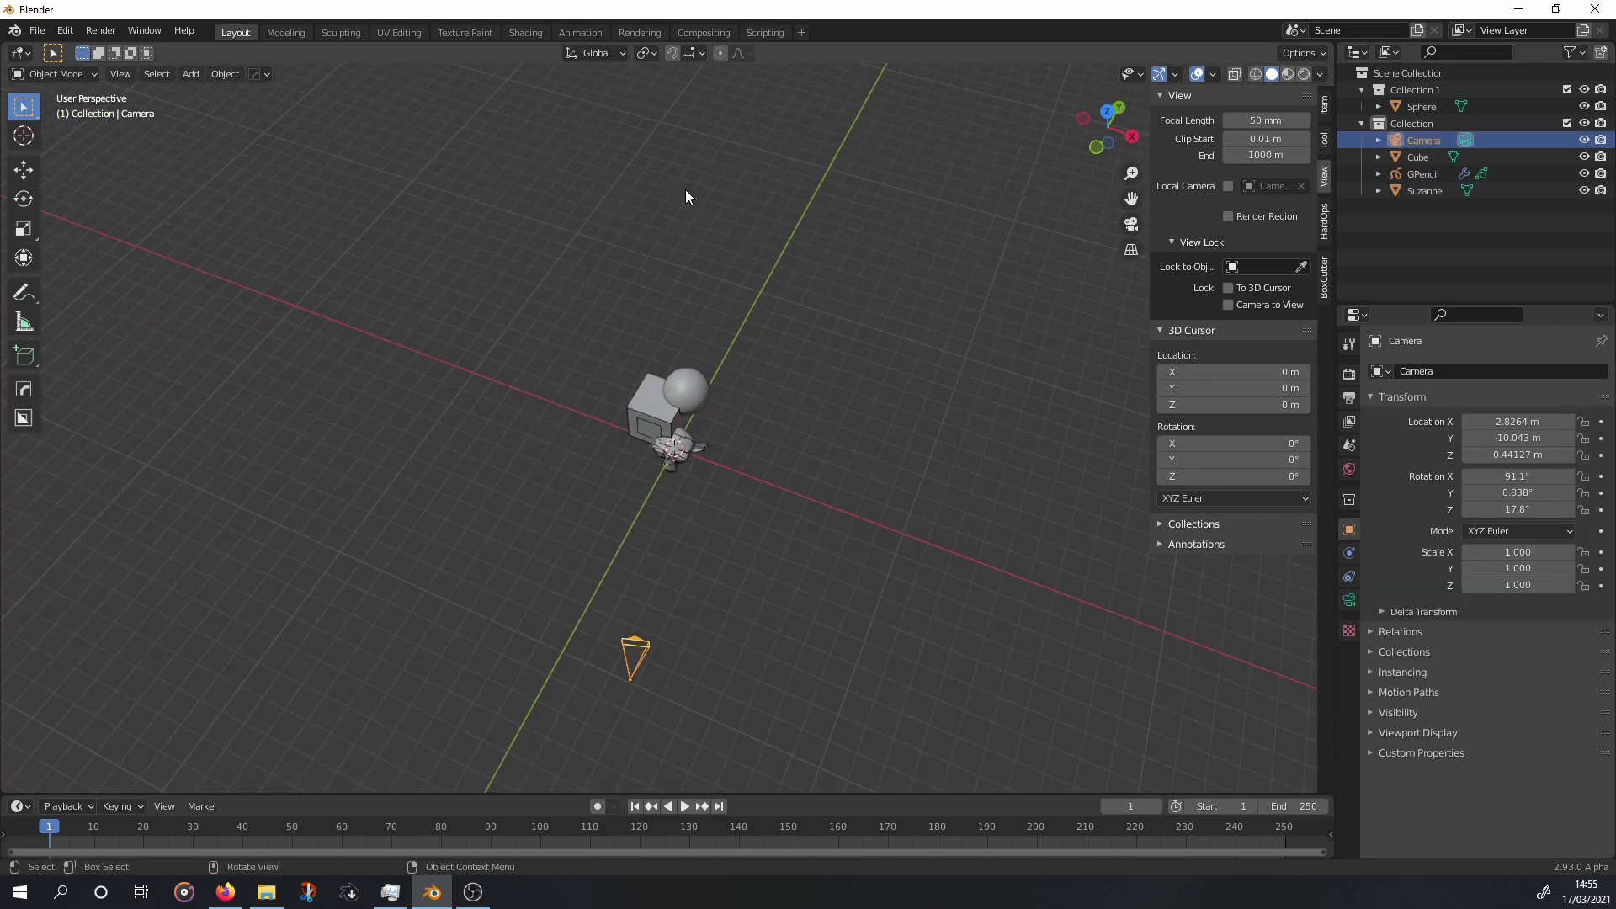
pyautogui.click(645, 55)
pyautogui.click(645, 91)
# Keyframe the camera at frame 1 and, rotated around Z, at frame 36, then play it back.
pyautogui.moveTo(720, 462)
pyautogui.mouseDown(button='middle')
pyautogui.moveTo(744, 482)
pyautogui.moveTo(720, 443)
pyautogui.mouseUp(button='middle')
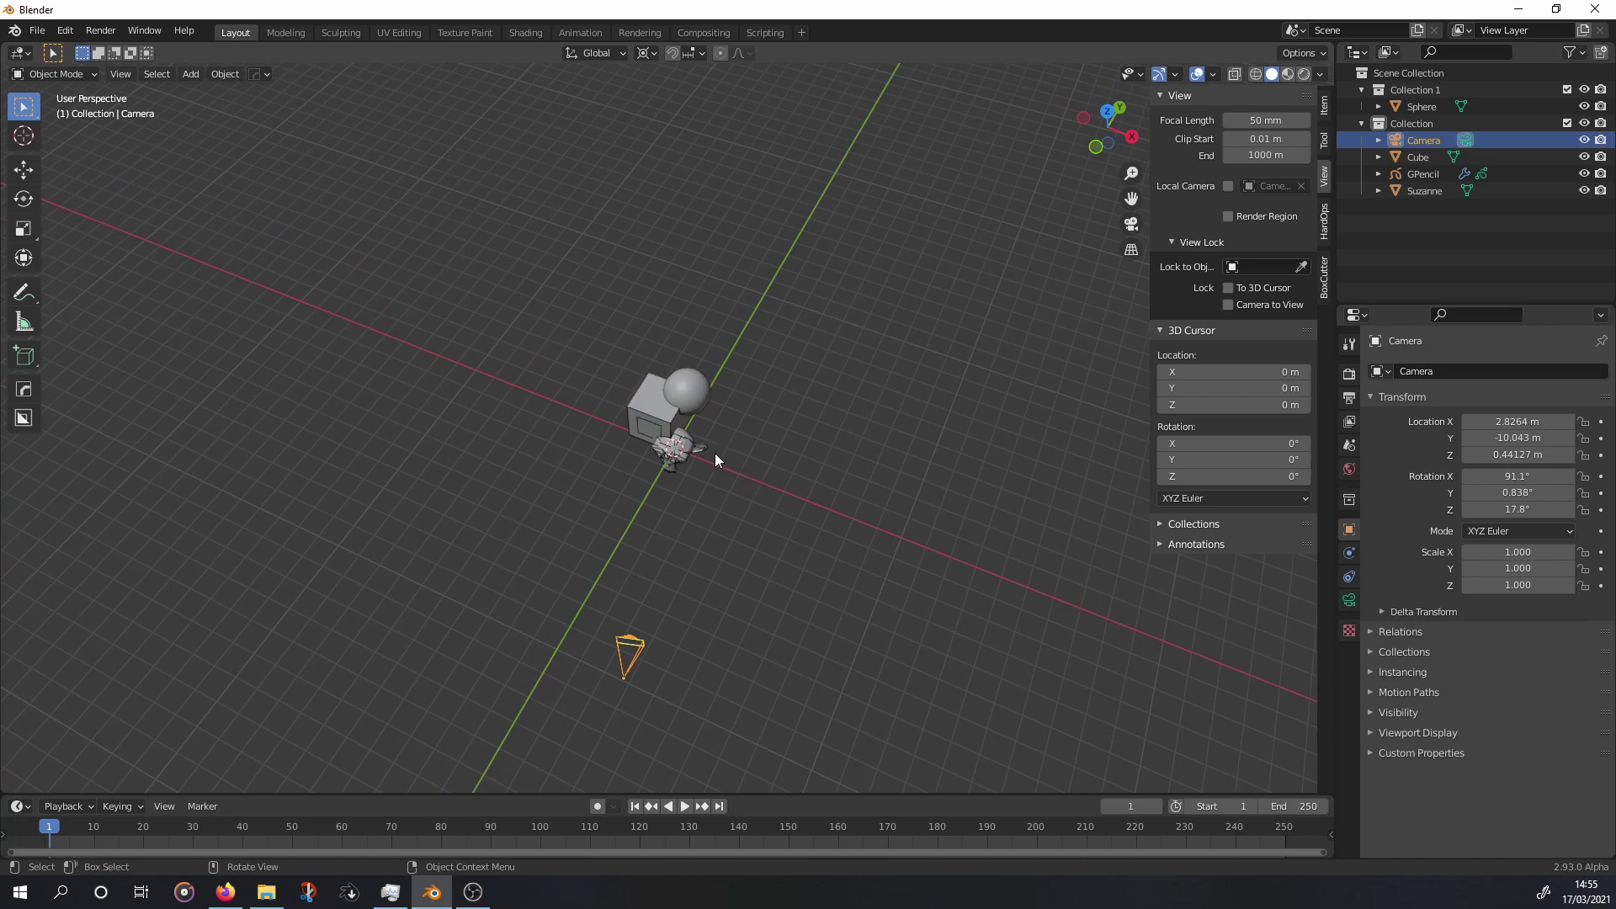
pyautogui.press('i')
pyautogui.click(707, 474)
pyautogui.click(222, 827)
pyautogui.press('r')
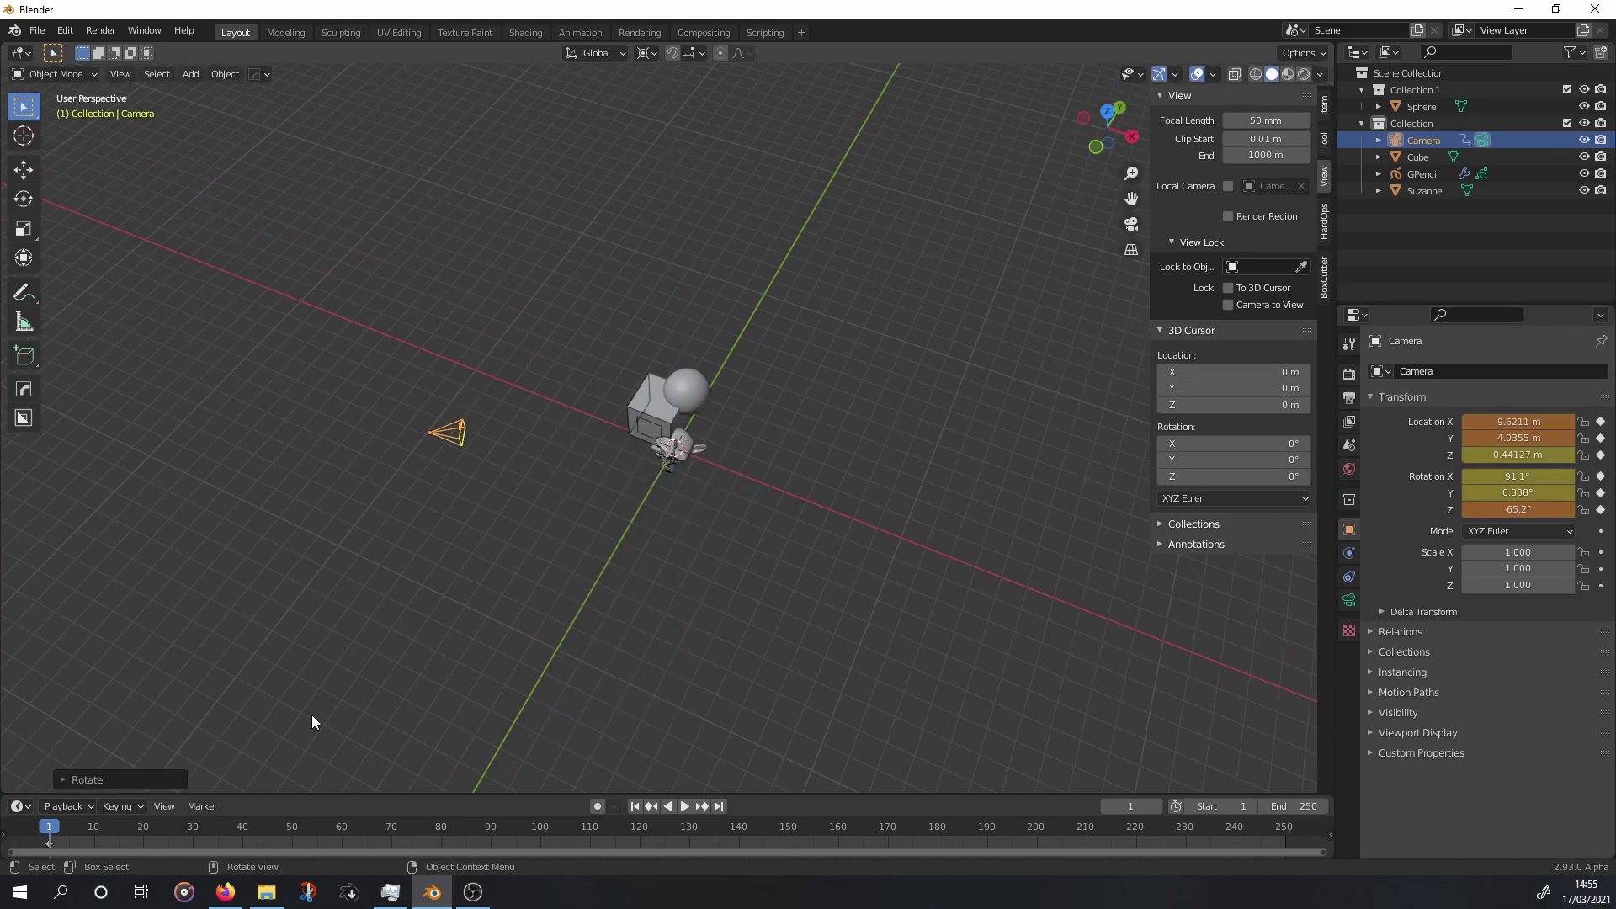
pyautogui.click(705, 536)
pyautogui.press('i')
pyautogui.click(660, 535)
pyautogui.press('KP_0')
pyautogui.hotkey('shift', 'Left')
pyautogui.press('space')
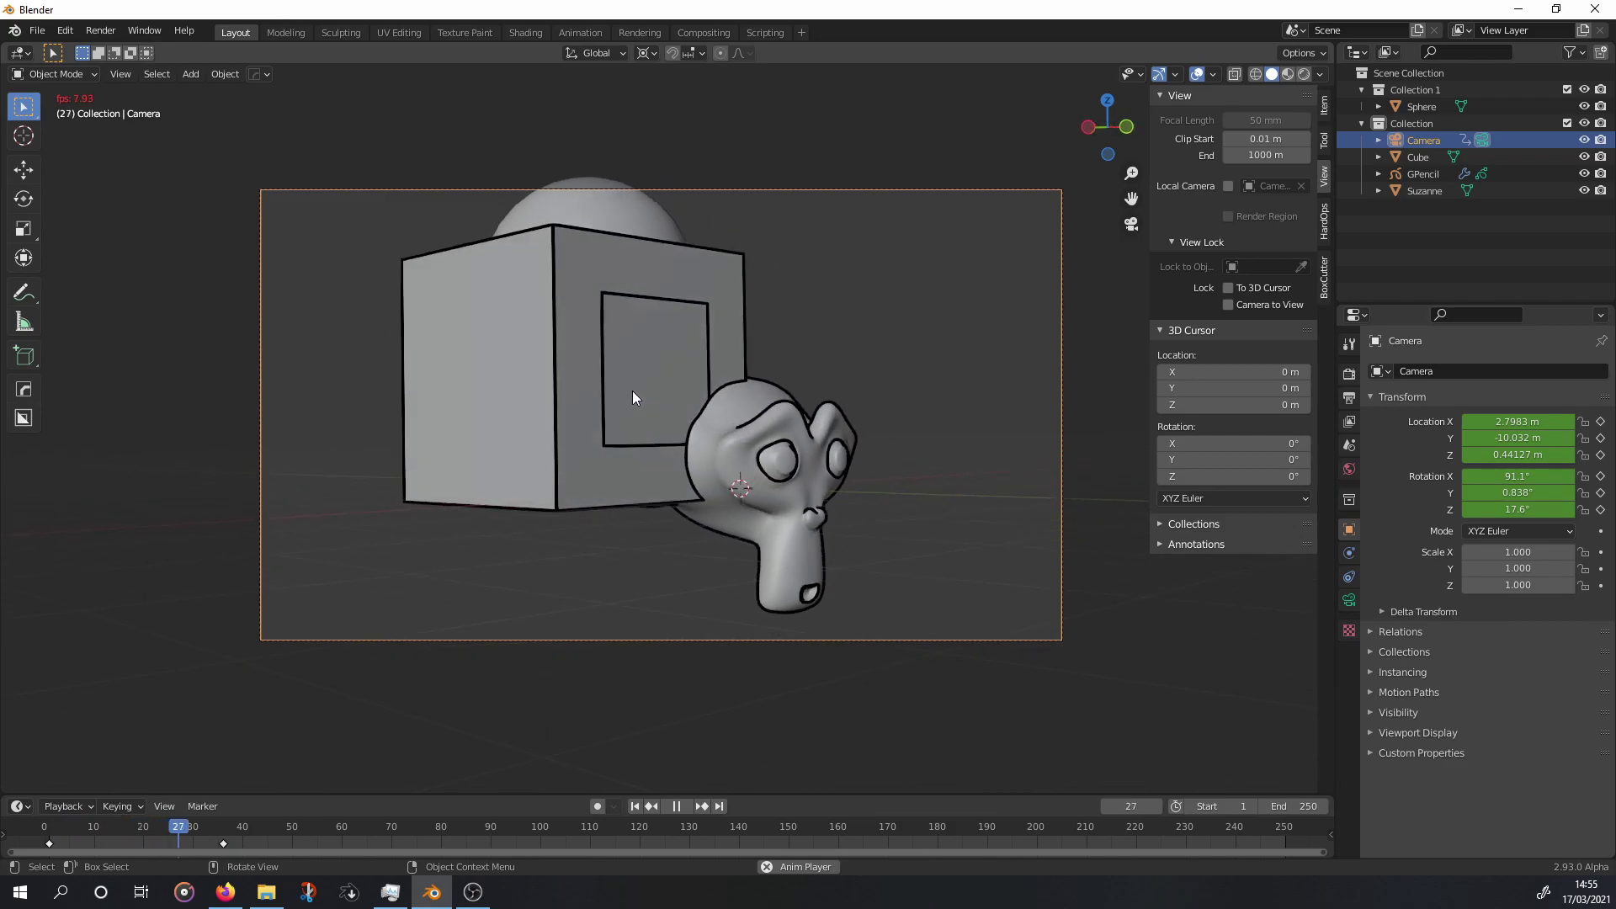
pyautogui.press('space')
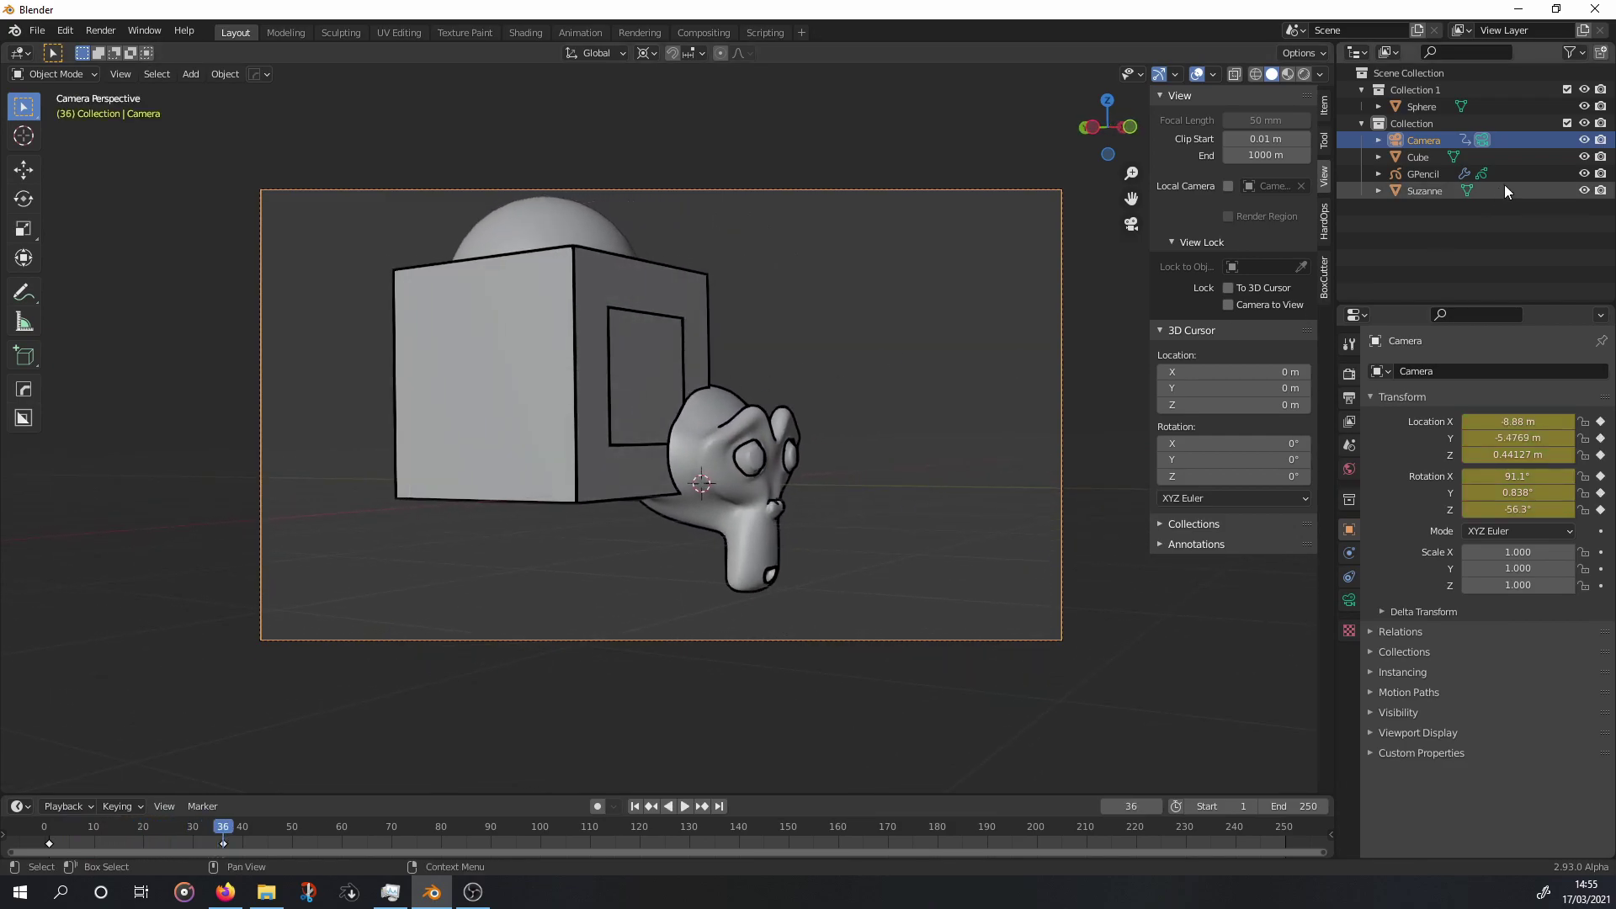
# Play the animation with the grease pencil outlines hidden, then show them again.
pyautogui.click(1583, 174)
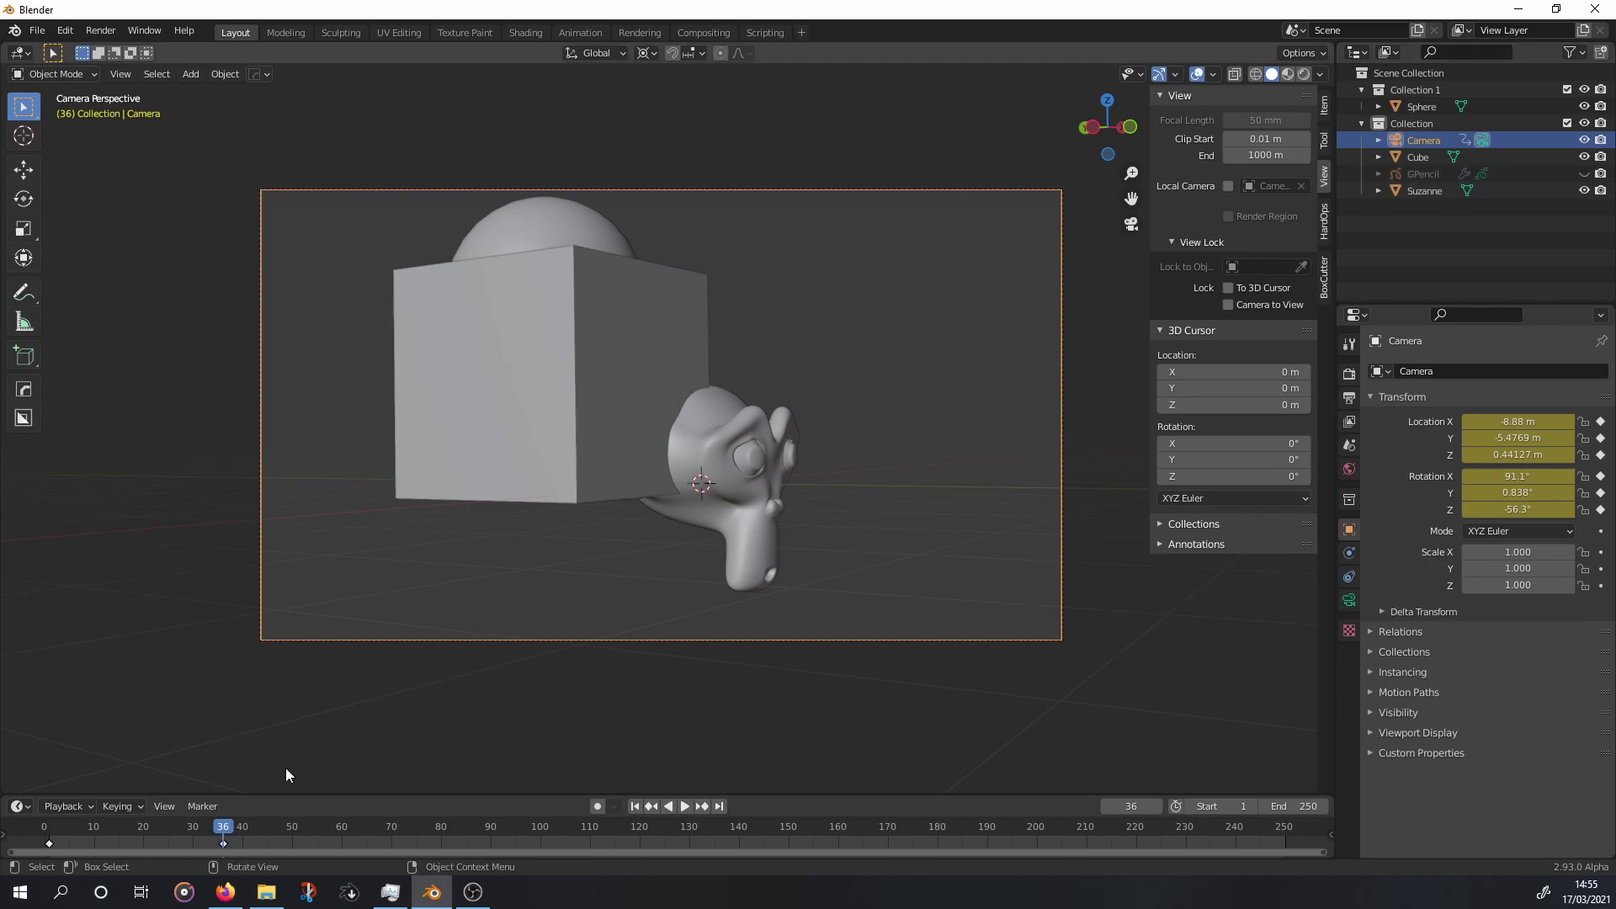
pyautogui.moveTo(233, 837); pyautogui.dragTo(64, 836)
pyautogui.press('space')
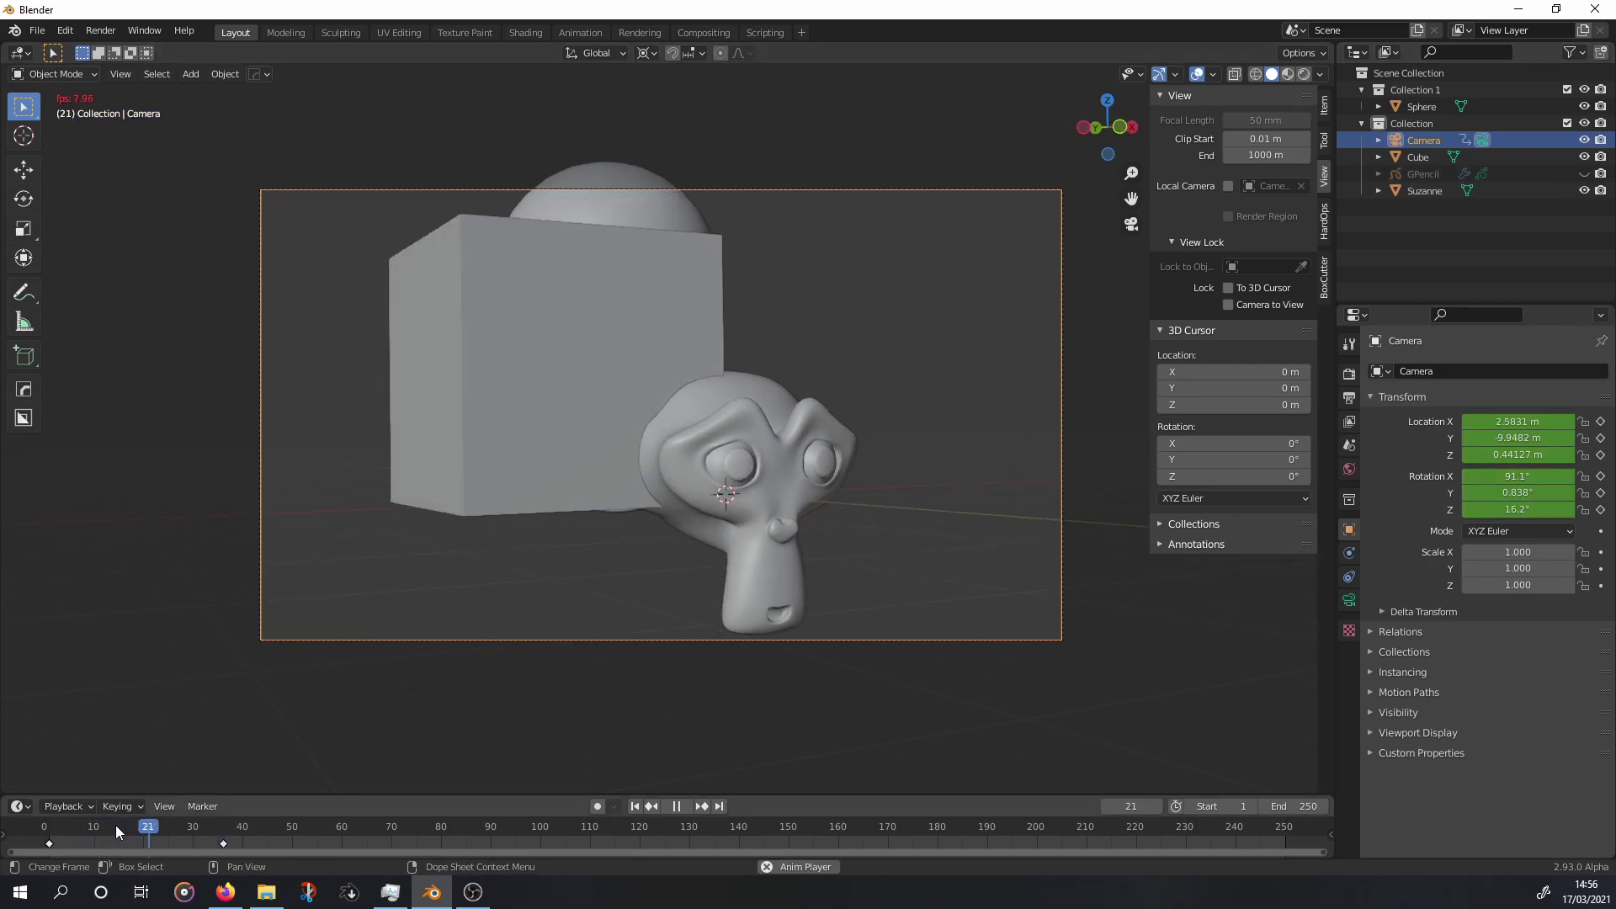
pyautogui.press('space')
pyautogui.click(1583, 173)
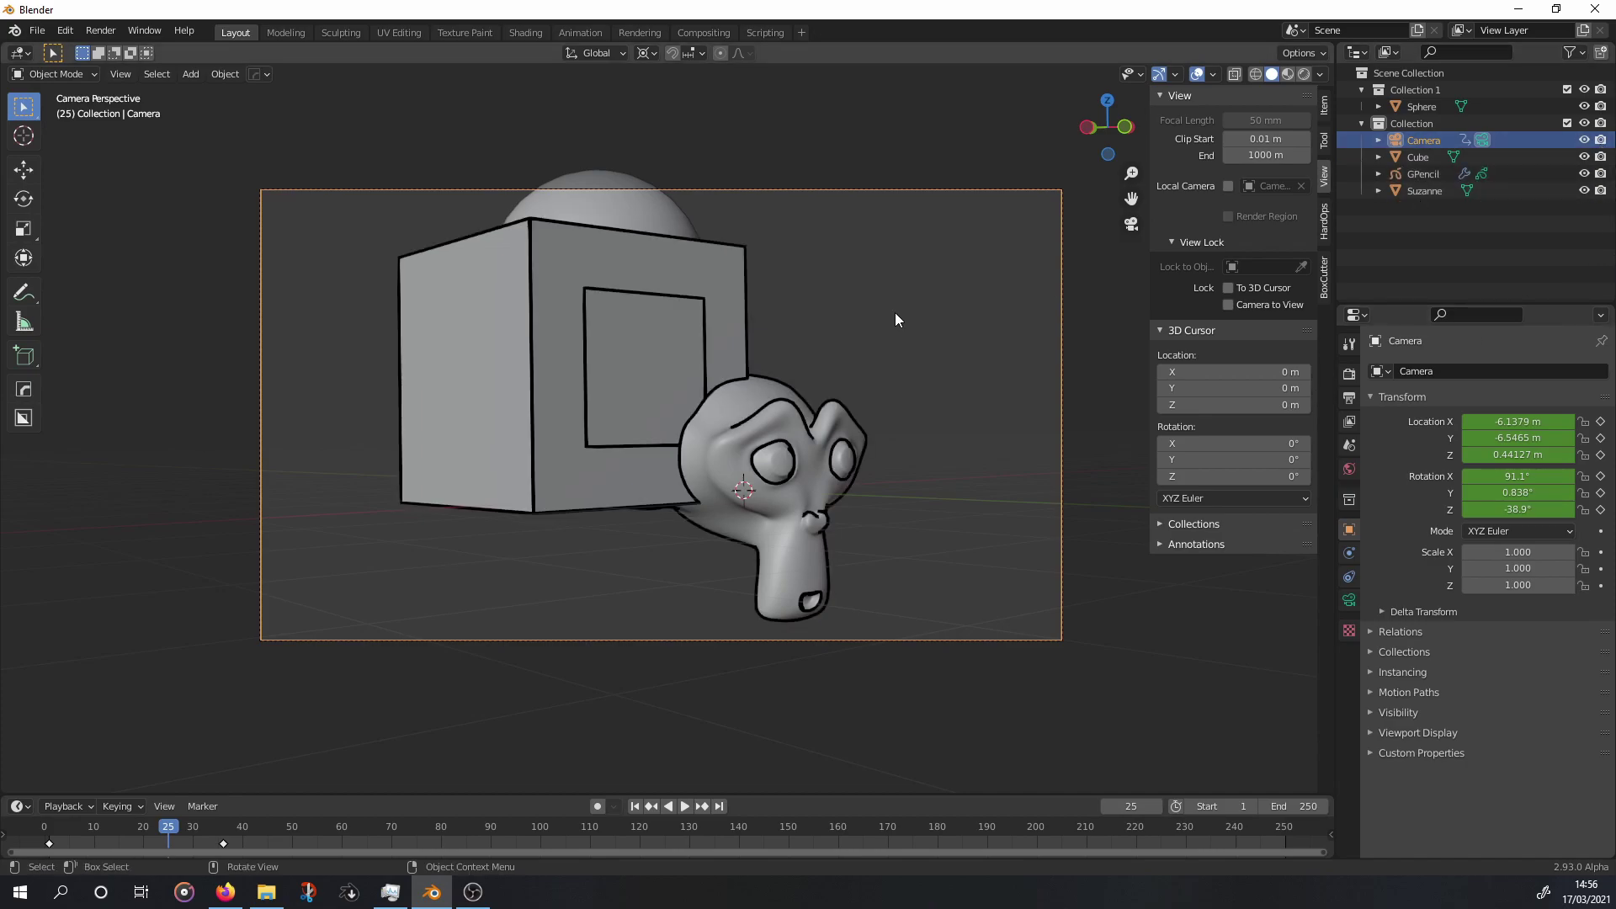
pyautogui.moveTo(896, 311)
pyautogui.mouseDown(button='middle')
pyautogui.moveTo(513, 436)
pyautogui.moveTo(717, 396)
pyautogui.moveTo(634, 426)
pyautogui.moveTo(766, 403)
pyautogui.moveTo(703, 431)
pyautogui.moveTo(767, 342)
pyautogui.mouseUp(button='middle')
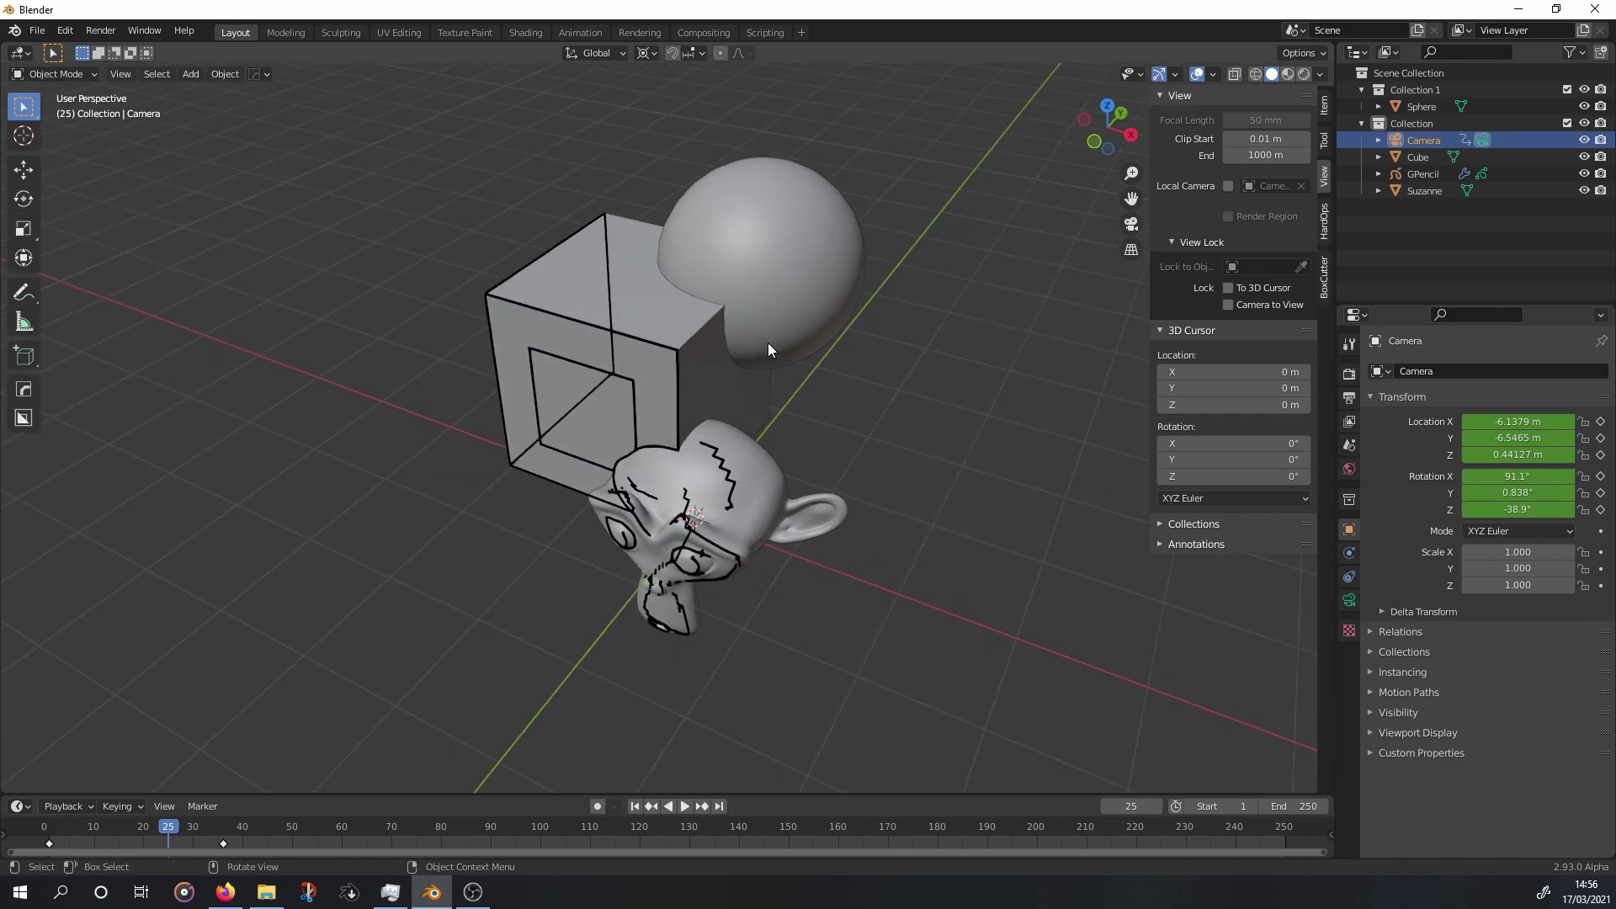
# Move the Sphere into Collection and cut it from the Cube with a HardOps Difference boolean (Ctrl+Minus).
pyautogui.scroll(2, 767, 342)
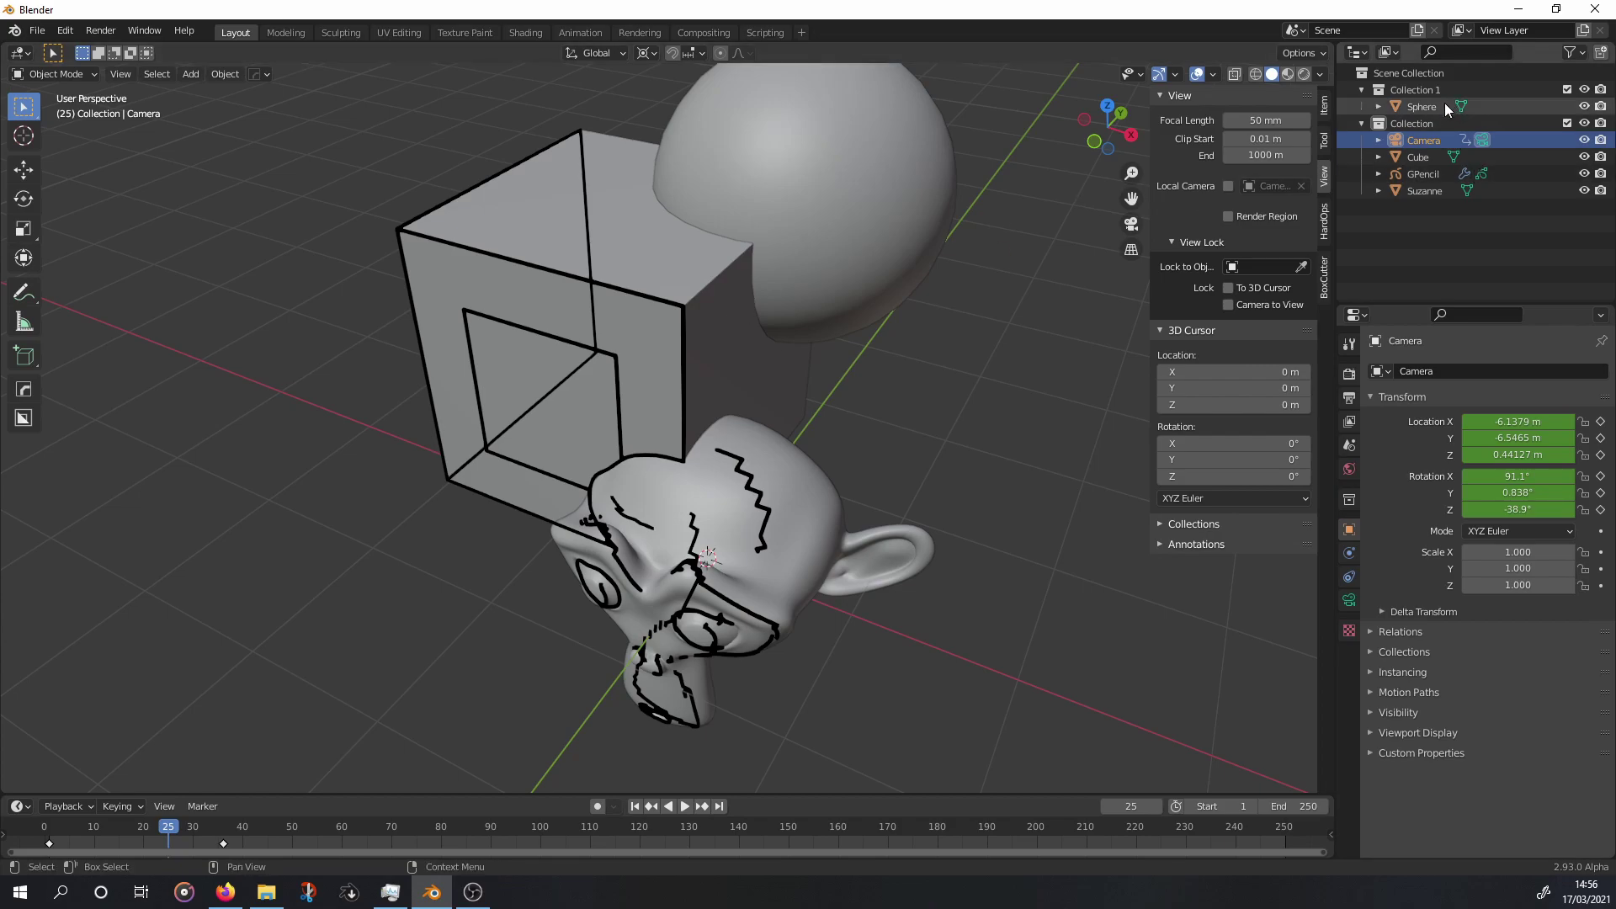
pyautogui.moveTo(1443, 104); pyautogui.dragTo(1417, 119)
pyautogui.moveTo(736, 306)
pyautogui.mouseDown(button='middle')
pyautogui.moveTo(776, 270)
pyautogui.moveTo(770, 252)
pyautogui.mouseUp(button='middle')
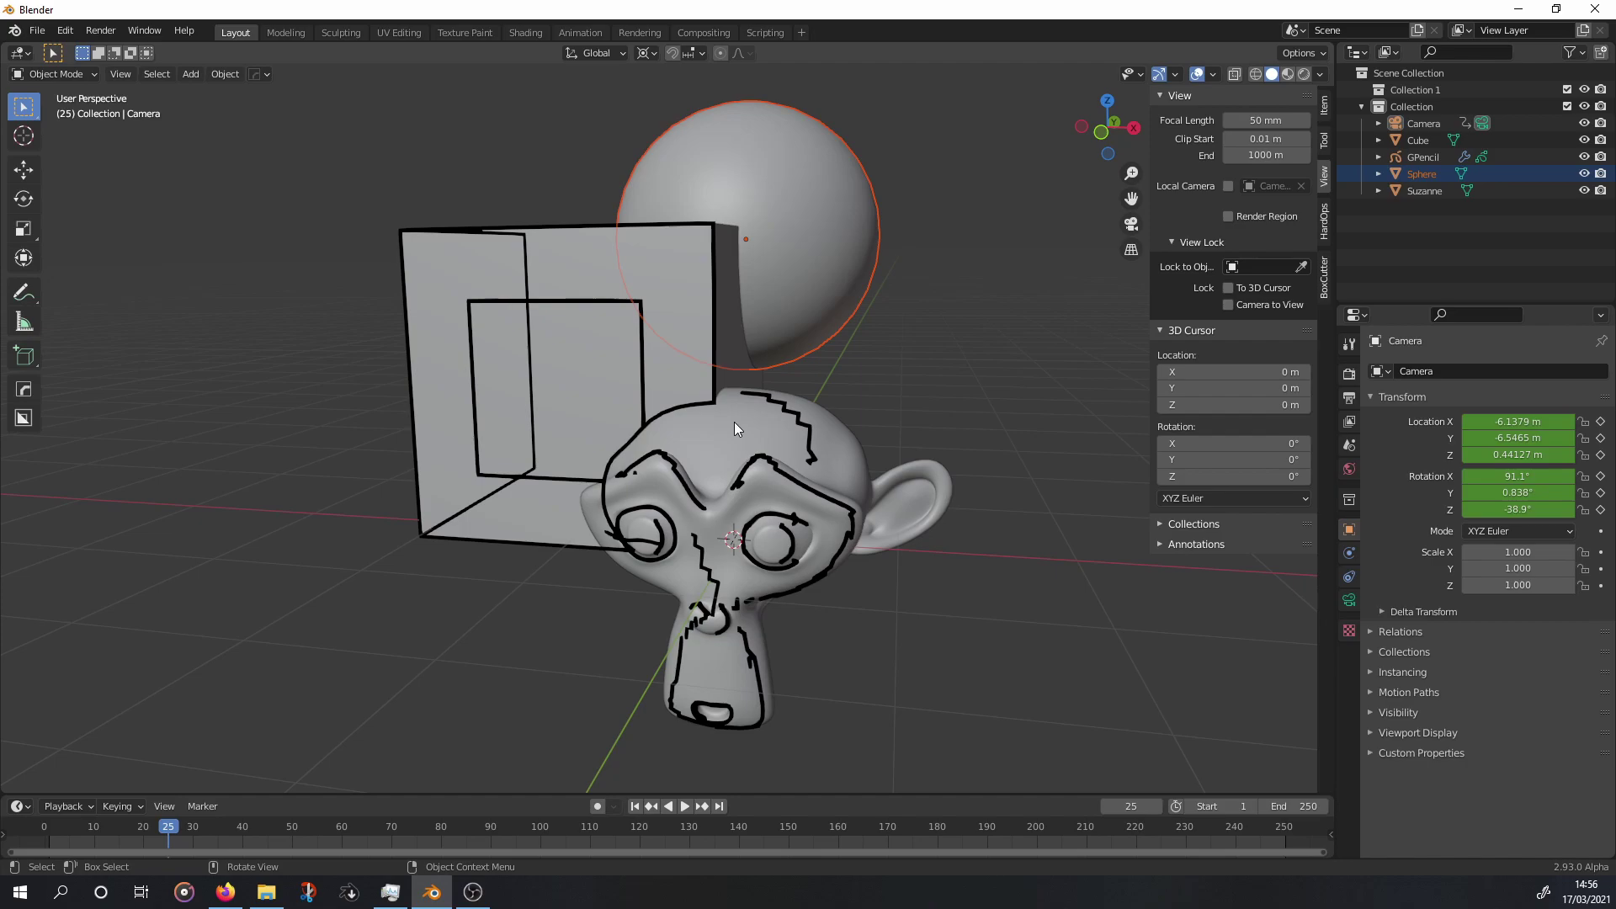
pyautogui.moveTo(584, 421)
pyautogui.mouseDown(button='middle')
pyautogui.moveTo(879, 448)
pyautogui.moveTo(717, 315)
pyautogui.mouseUp(button='middle')
pyautogui.keyDown('shift'); pyautogui.click(714, 311); pyautogui.keyUp('shift')
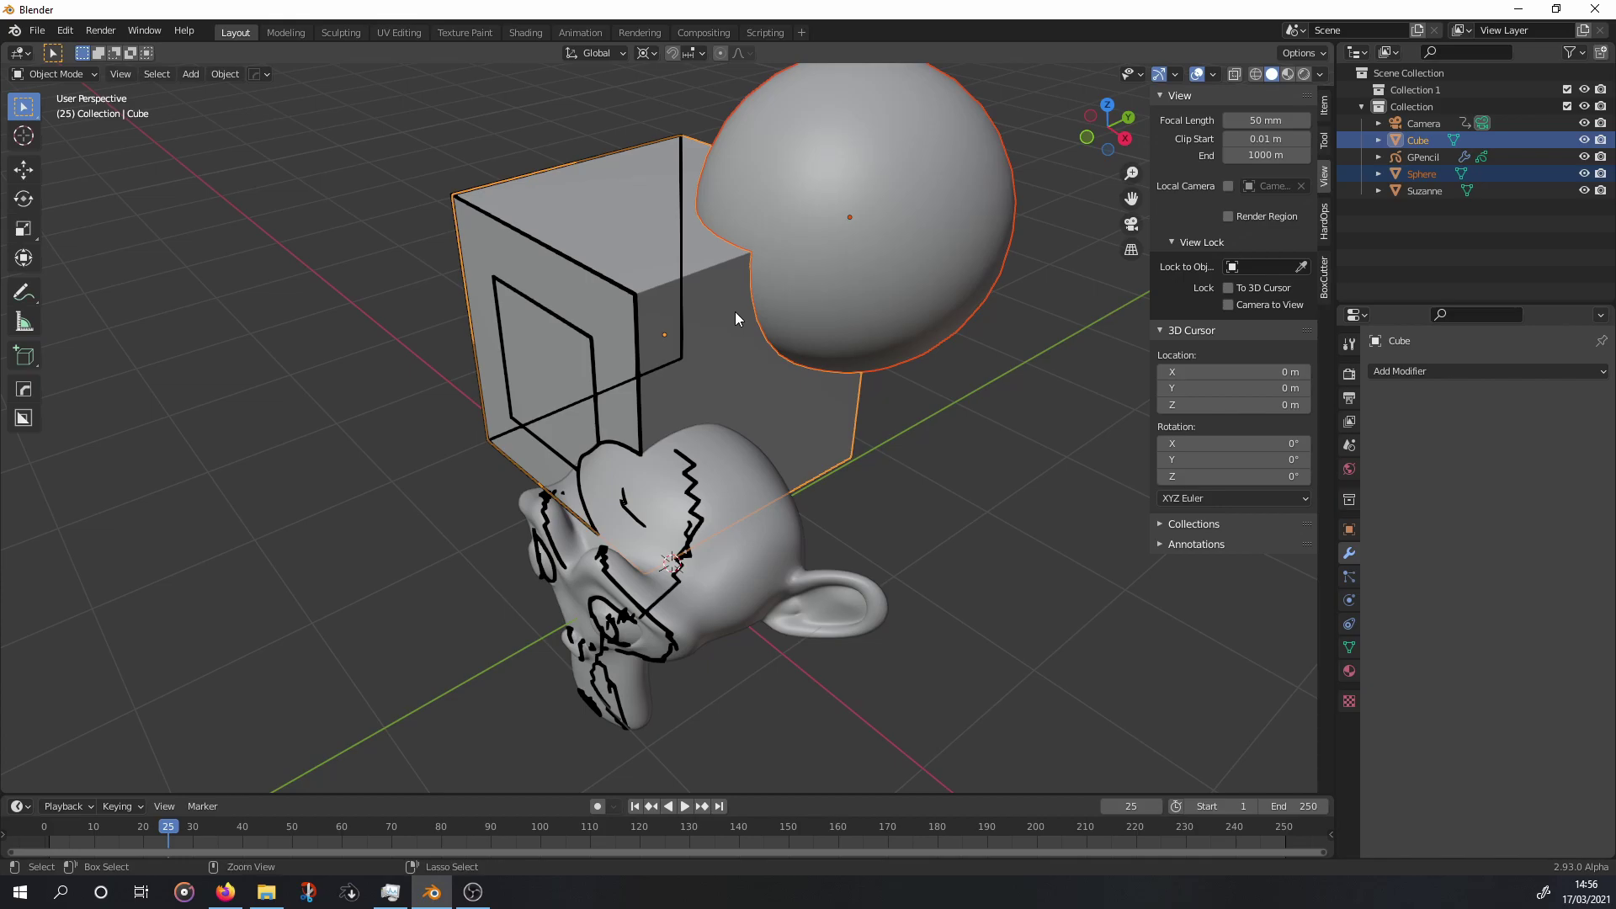
pyautogui.press('ctrl+KP_Subtract')
pyautogui.moveTo(697, 312)
pyautogui.mouseDown(button='middle')
pyautogui.moveTo(898, 239)
pyautogui.moveTo(876, 220)
pyautogui.moveTo(841, 219)
pyautogui.moveTo(883, 253)
pyautogui.moveTo(774, 219)
pyautogui.moveTo(872, 239)
pyautogui.moveTo(1193, 245)
pyautogui.mouseUp(button='middle')
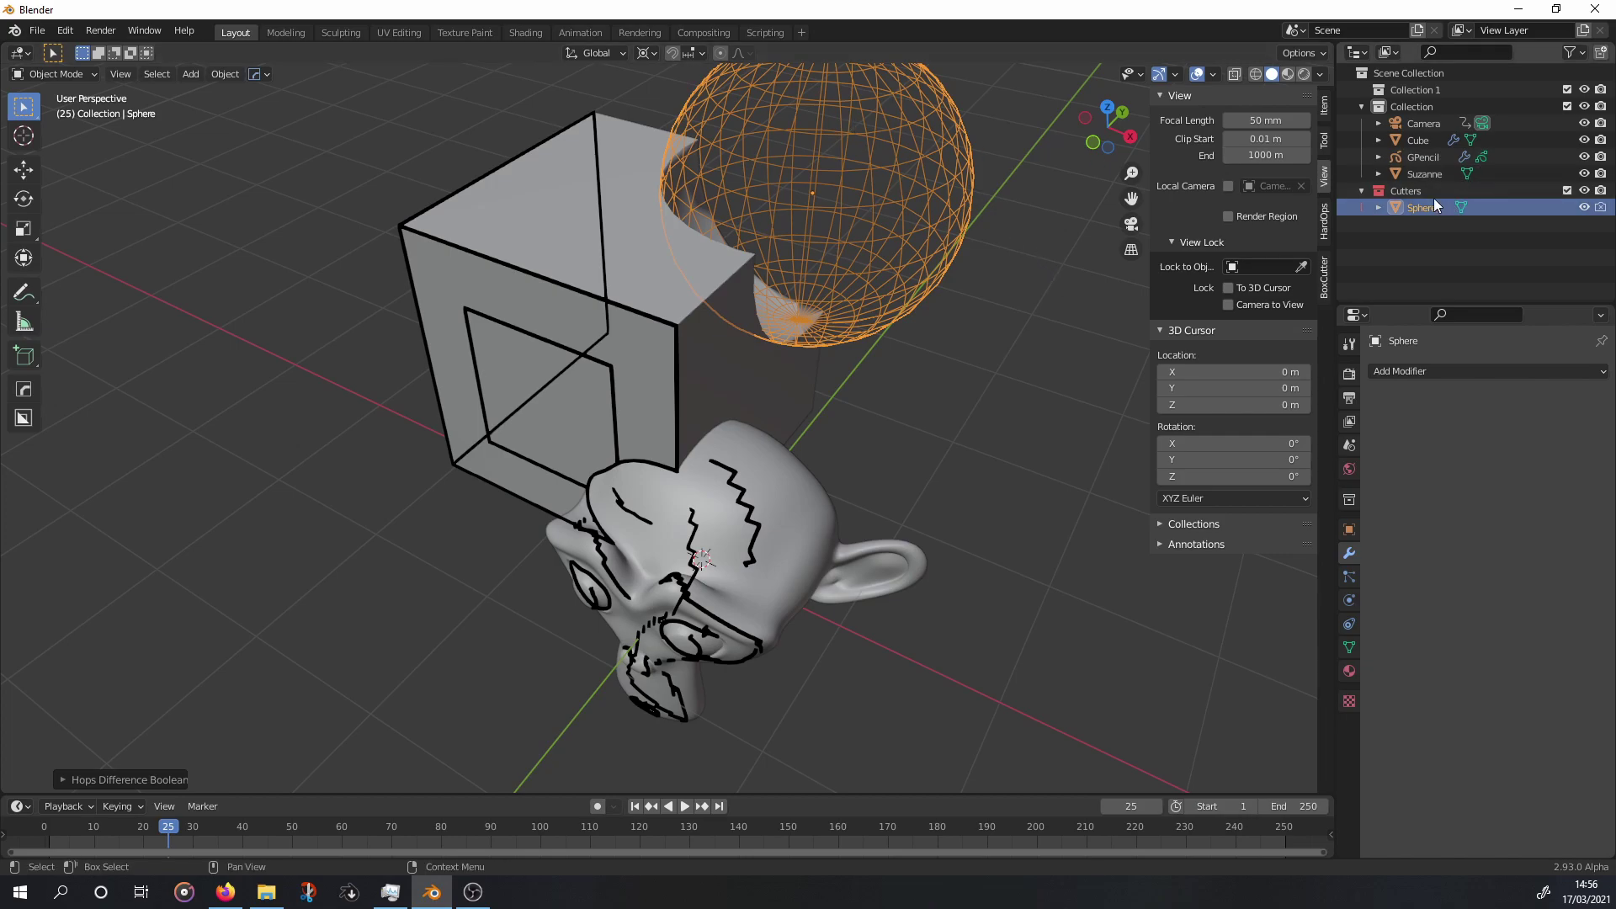
pyautogui.keyDown('shift'); pyautogui.moveTo(932, 272); pyautogui.dragTo(932, 351, button='middle'); pyautogui.keyUp('shift')
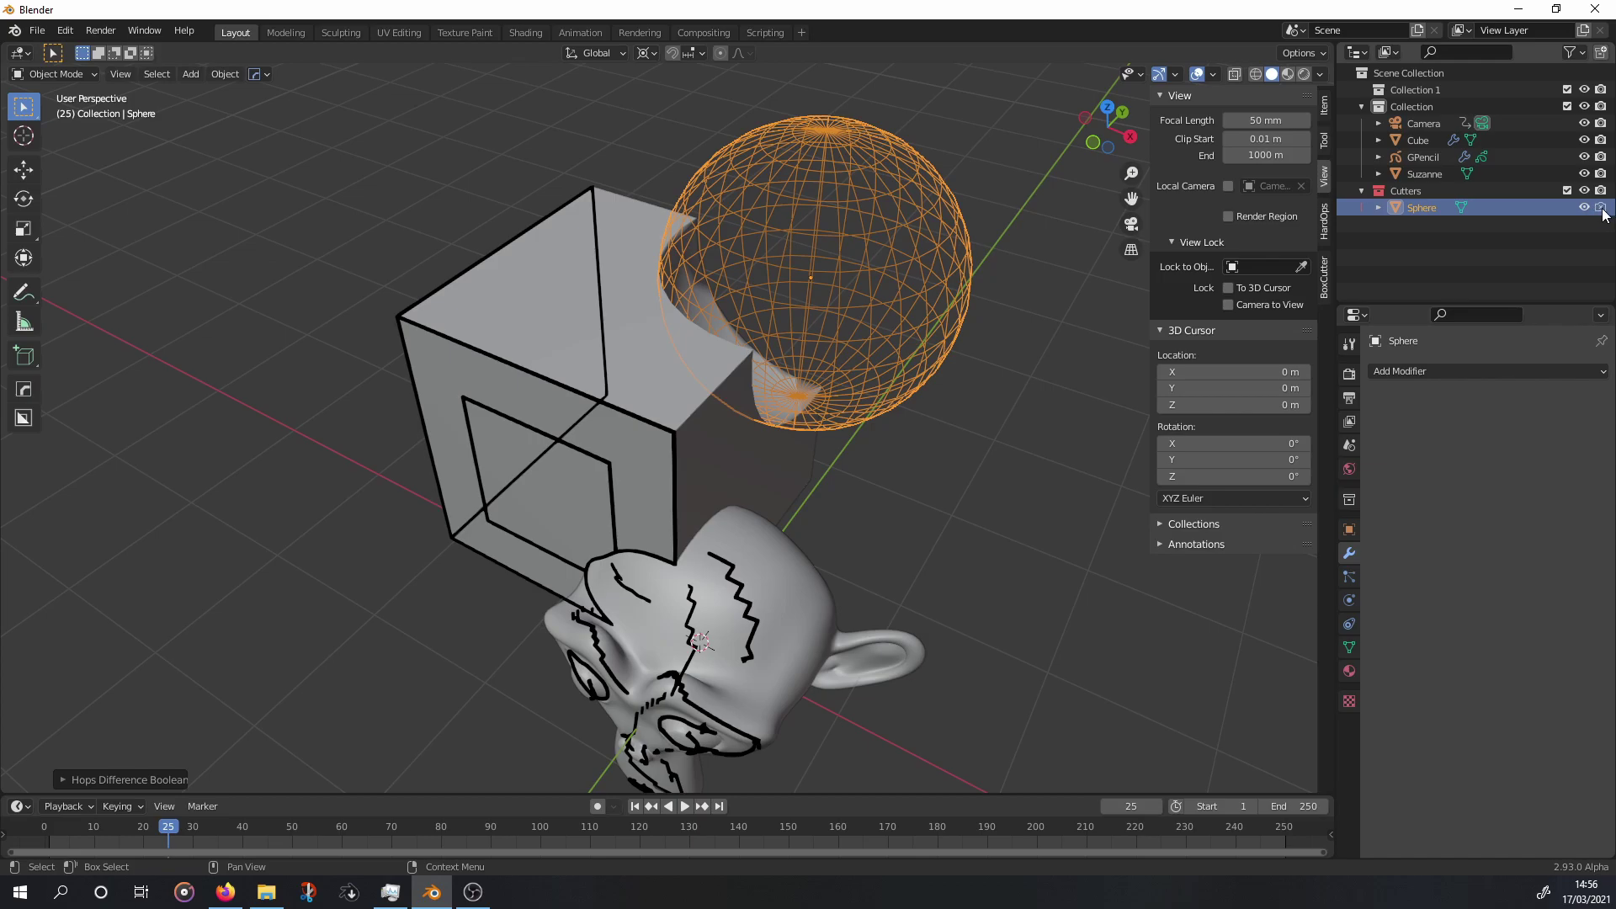
pyautogui.moveTo(603, 387)
pyautogui.mouseDown(button='middle')
pyautogui.moveTo(719, 387)
pyautogui.moveTo(658, 321)
pyautogui.moveTo(689, 336)
pyautogui.mouseUp(button='middle')
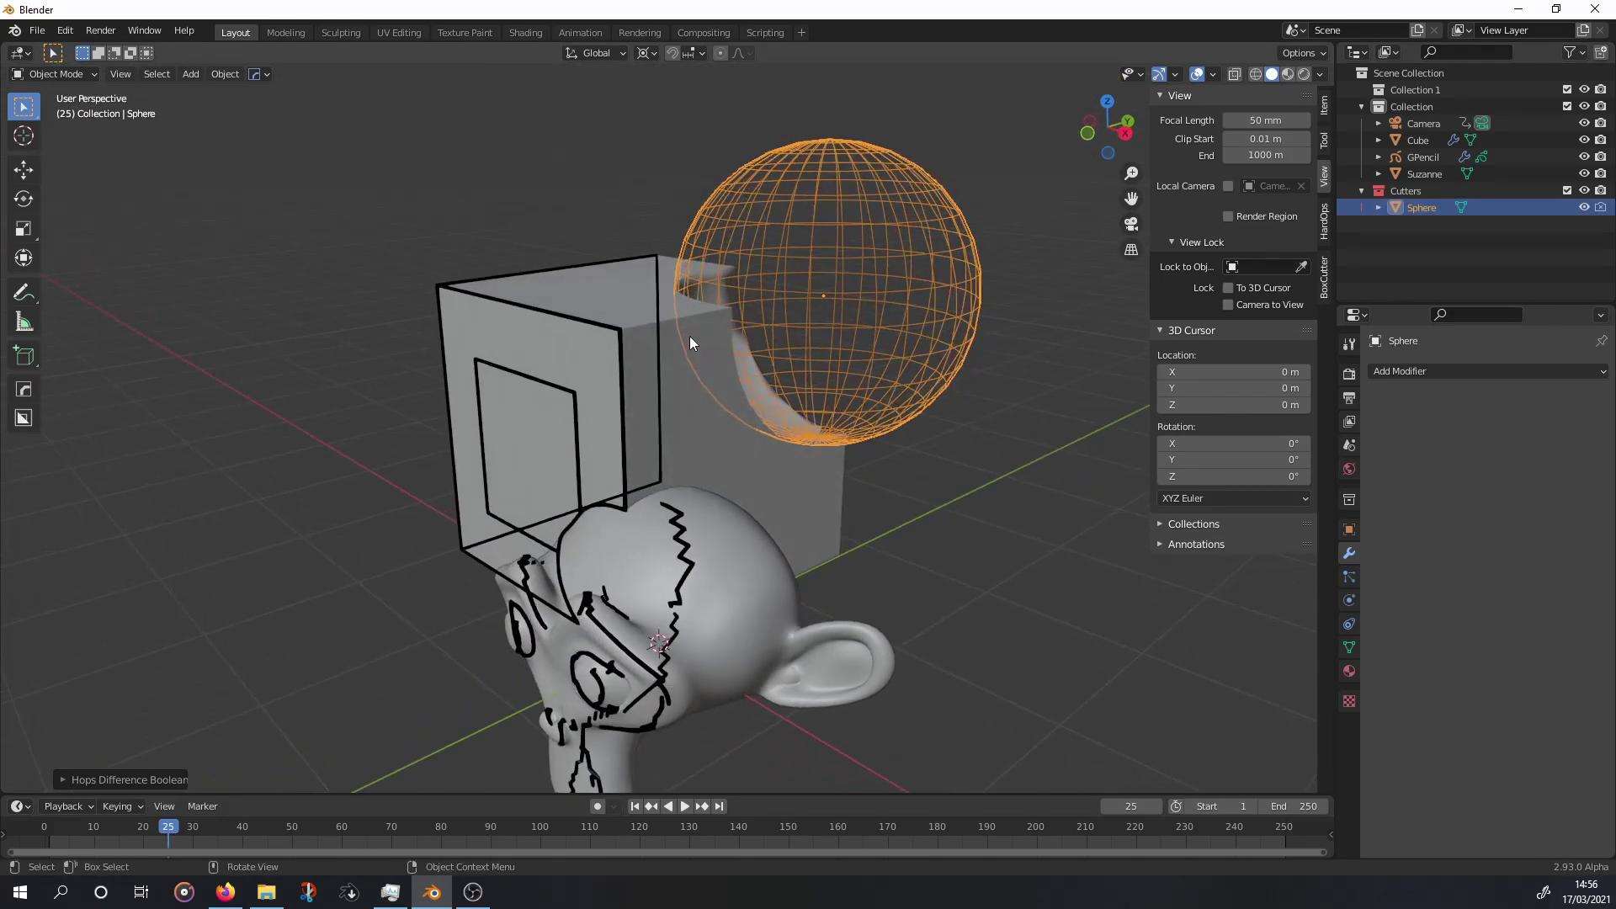
# Go back to frame 2 and move the sphere cutter down into the cube's top using Bounding Box Center pivot.
pyautogui.press('KP_0')
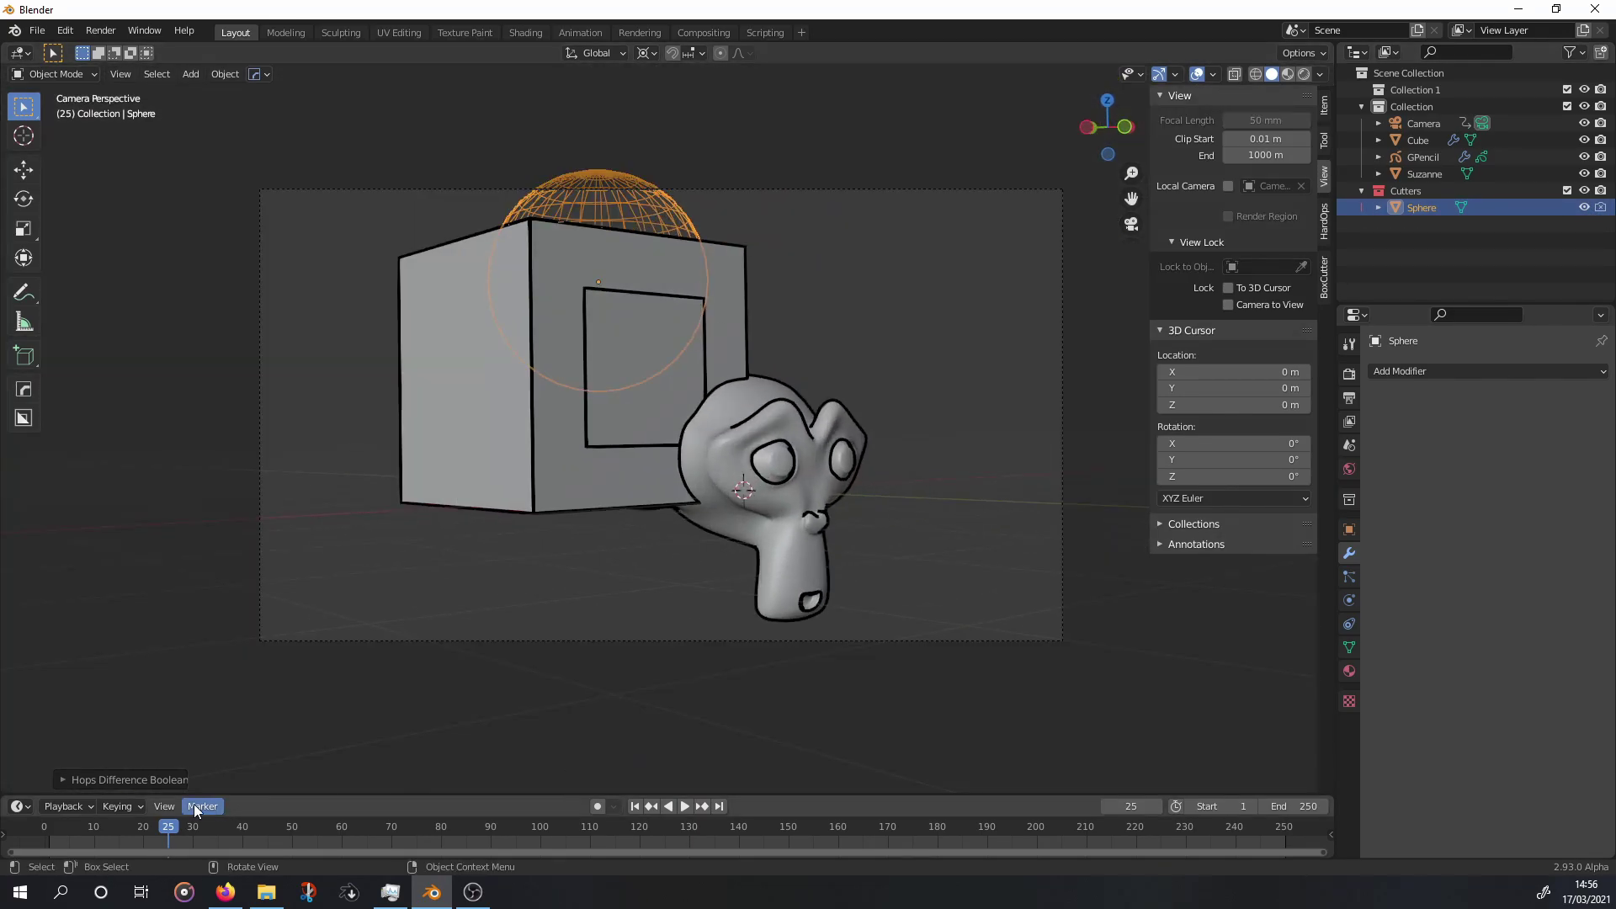
pyautogui.moveTo(168, 829); pyautogui.dragTo(53, 834)
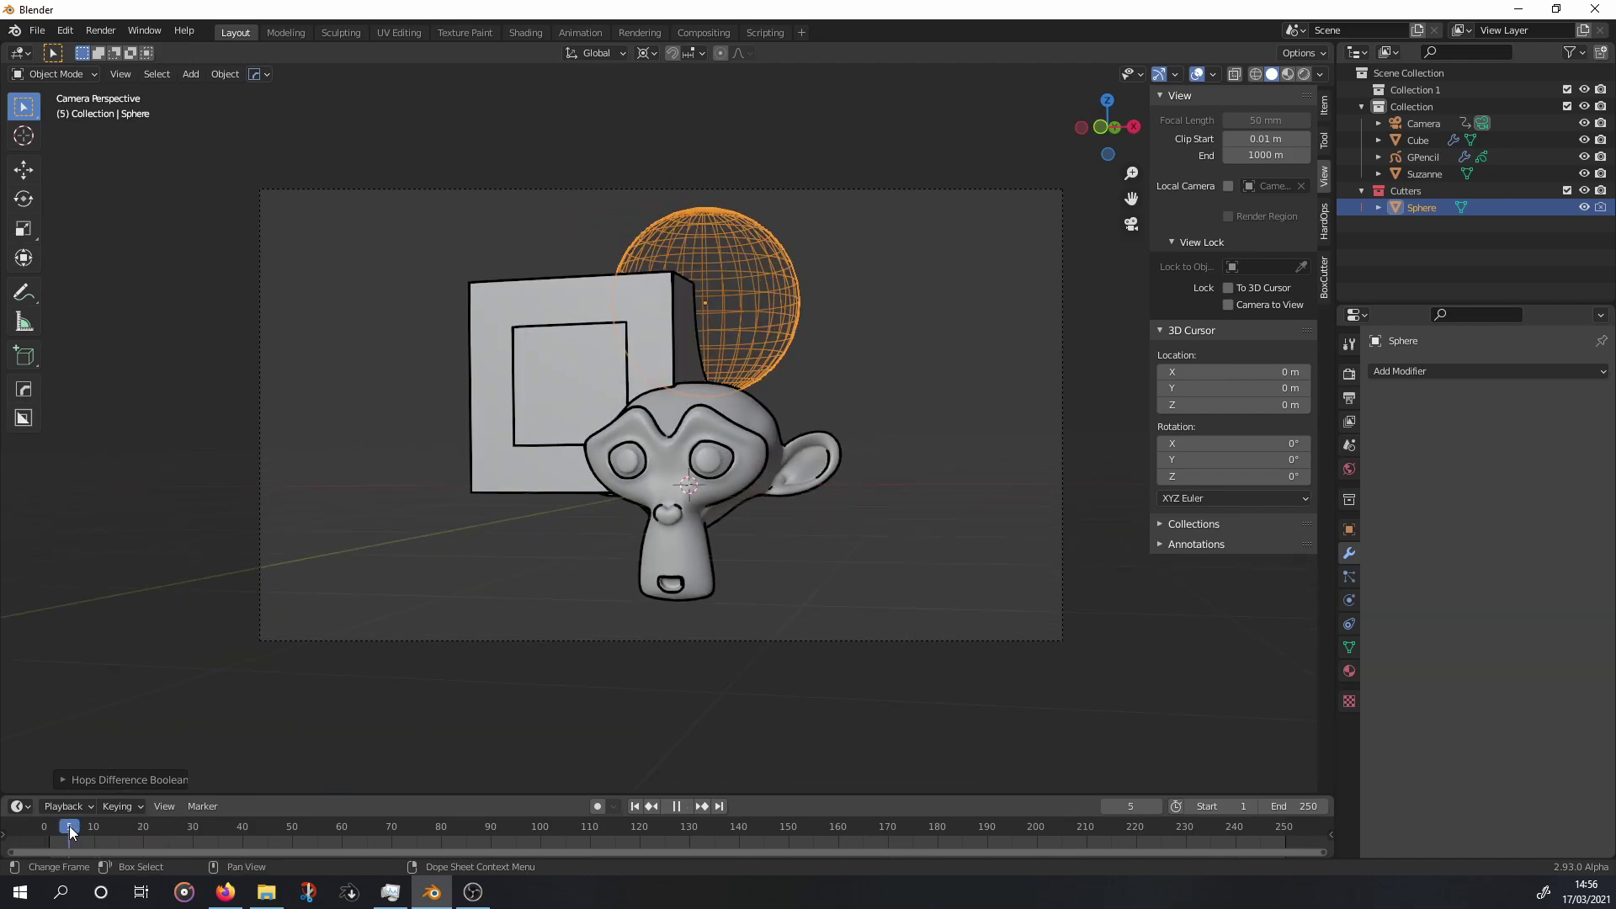
pyautogui.moveTo(726, 234)
pyautogui.mouseDown(button='middle')
pyautogui.moveTo(761, 323)
pyautogui.moveTo(690, 328)
pyautogui.moveTo(859, 316)
pyautogui.moveTo(746, 301)
pyautogui.mouseUp(button='middle')
pyautogui.press('KP_0')
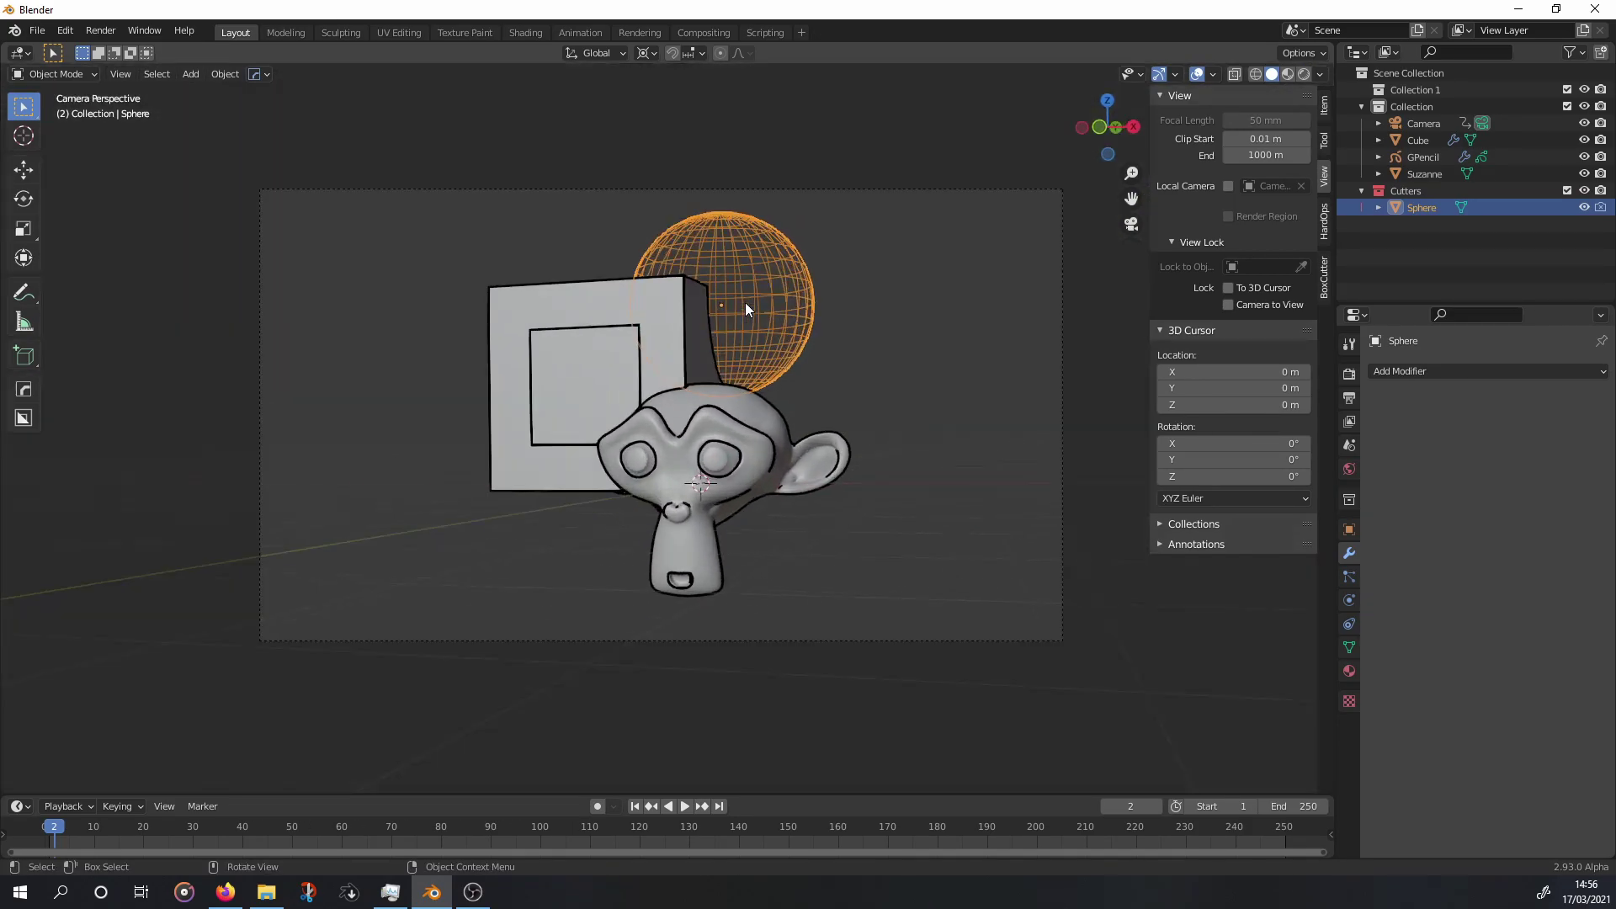
pyautogui.scroll(3, 781, 320)
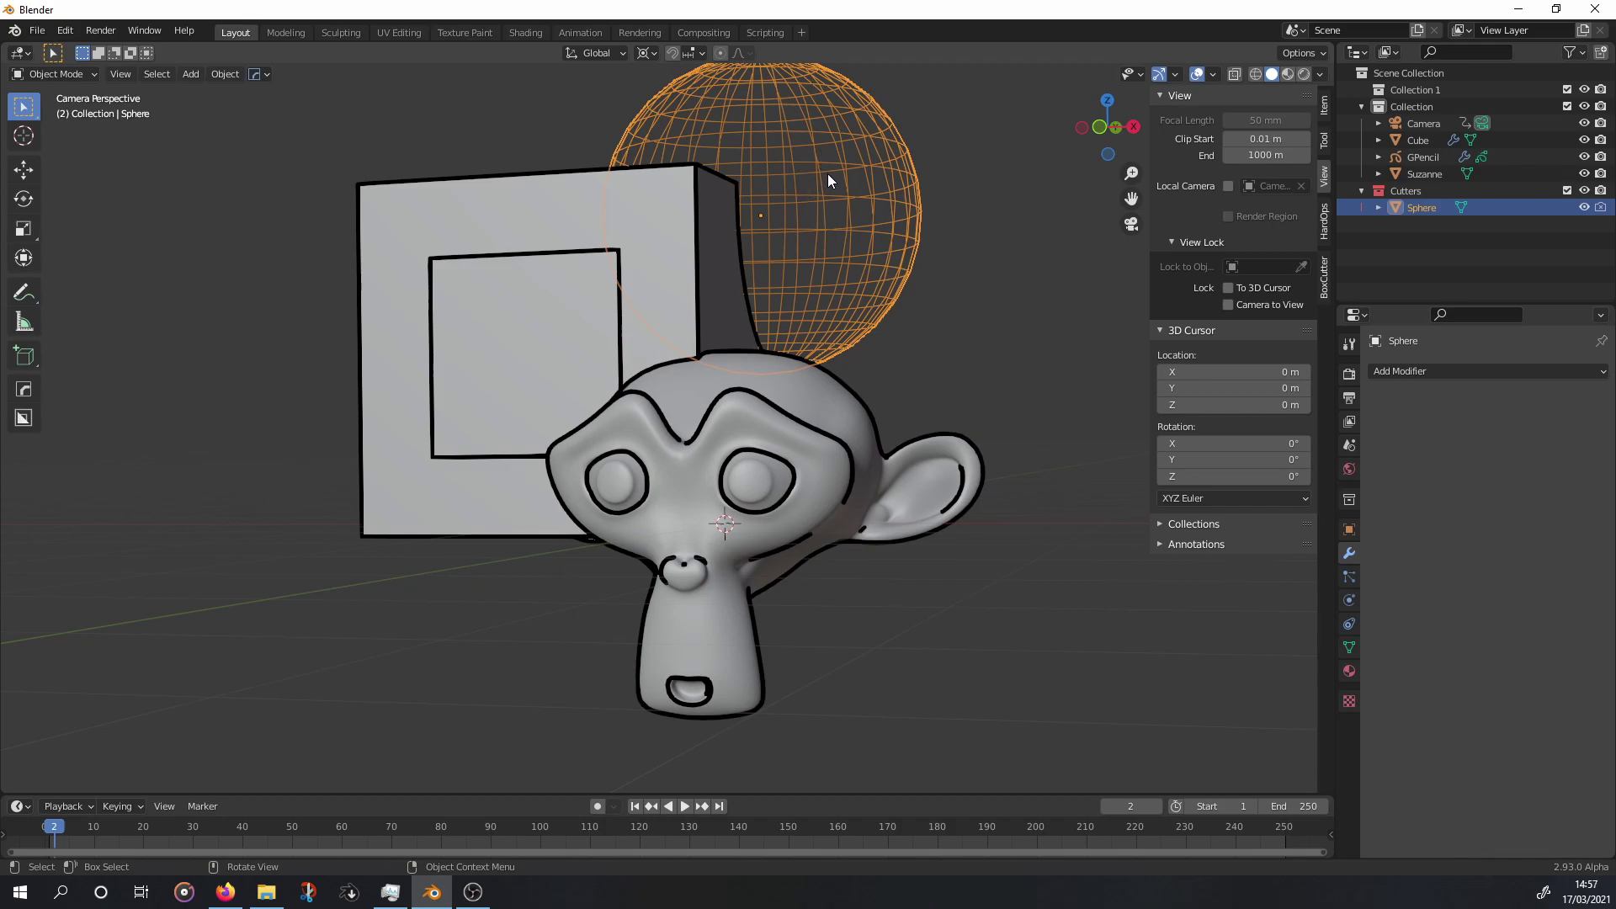
pyautogui.moveTo(828, 178)
pyautogui.mouseDown(button='middle')
pyautogui.moveTo(736, 279)
pyautogui.moveTo(713, 276)
pyautogui.mouseUp(button='middle')
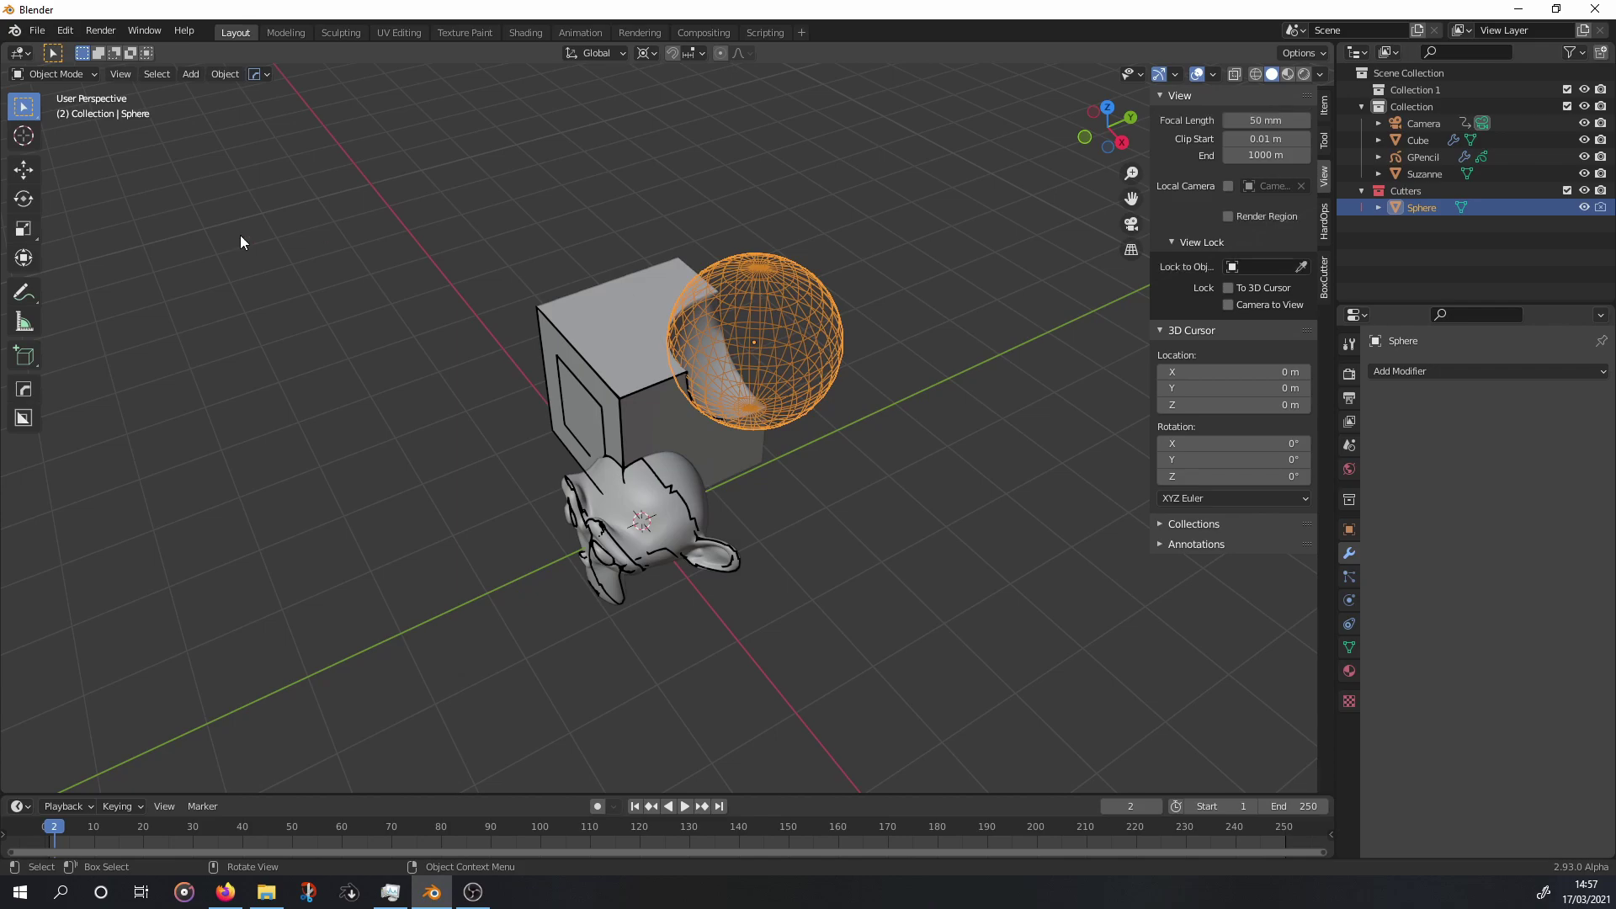
pyautogui.click(24, 169)
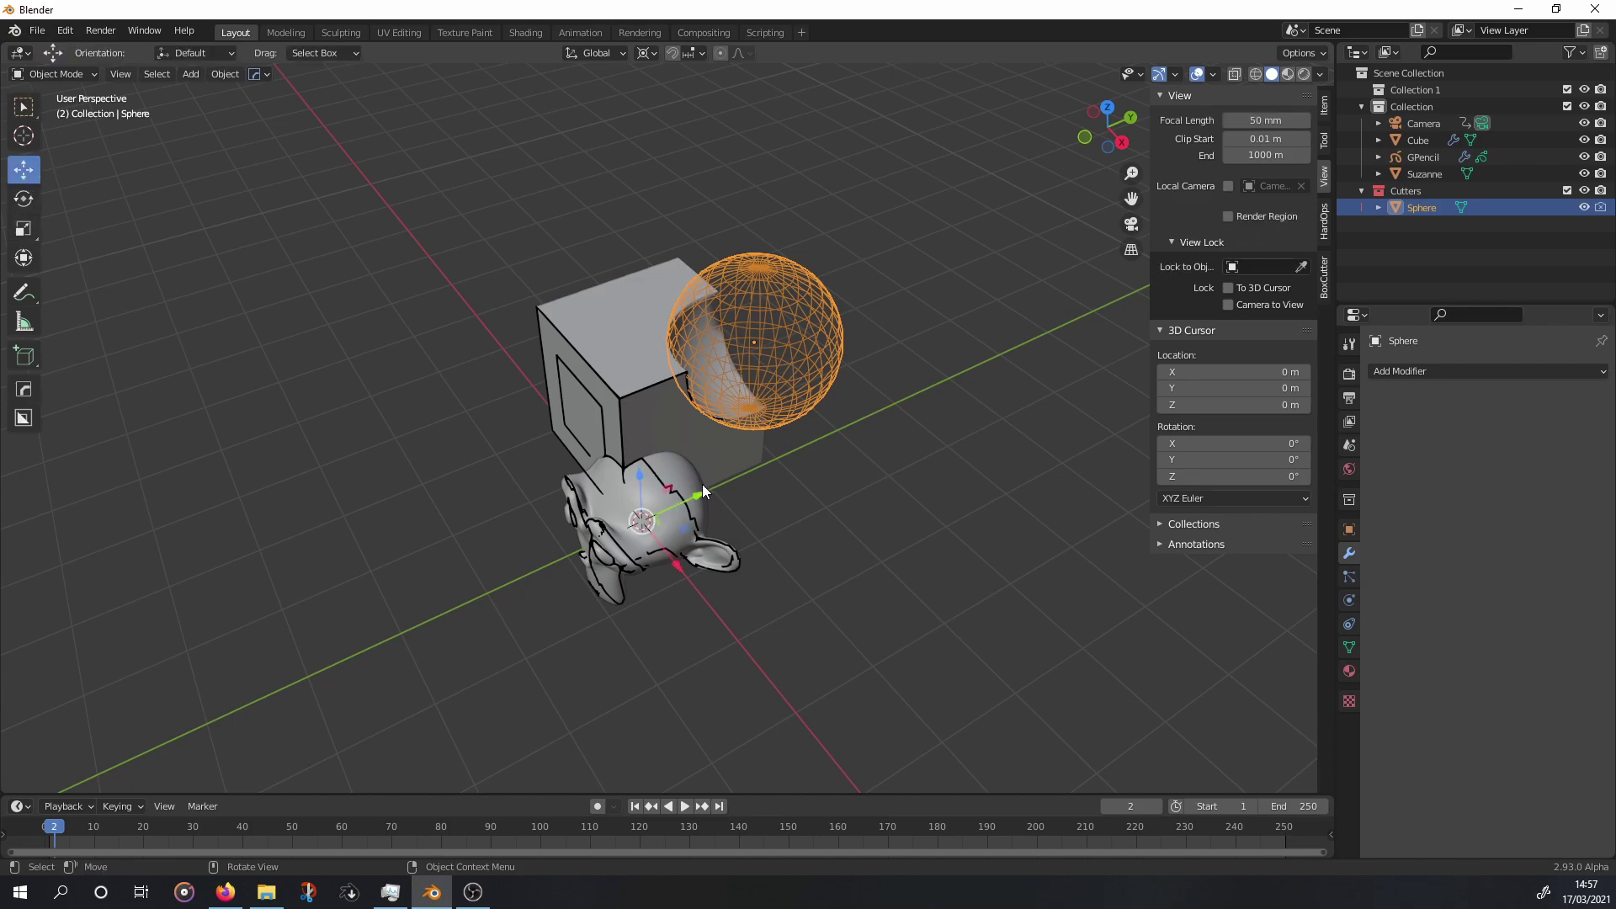
pyautogui.click(659, 53)
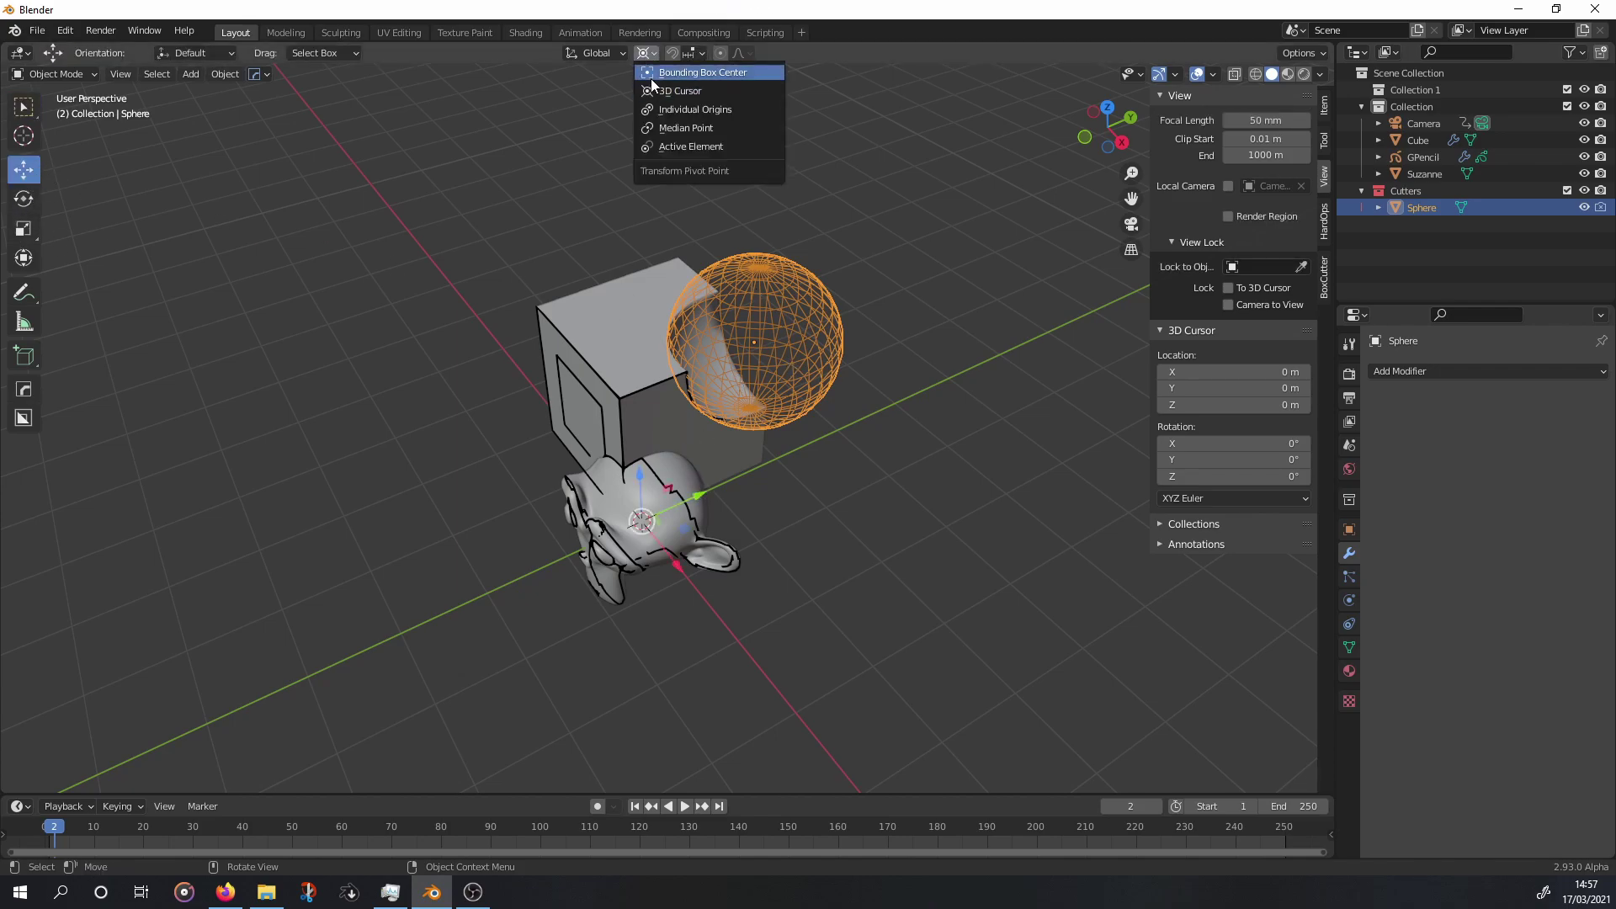
pyautogui.click(654, 73)
pyautogui.moveTo(794, 326)
pyautogui.mouseDown()
pyautogui.moveTo(682, 426)
pyautogui.moveTo(674, 383)
pyautogui.mouseUp()
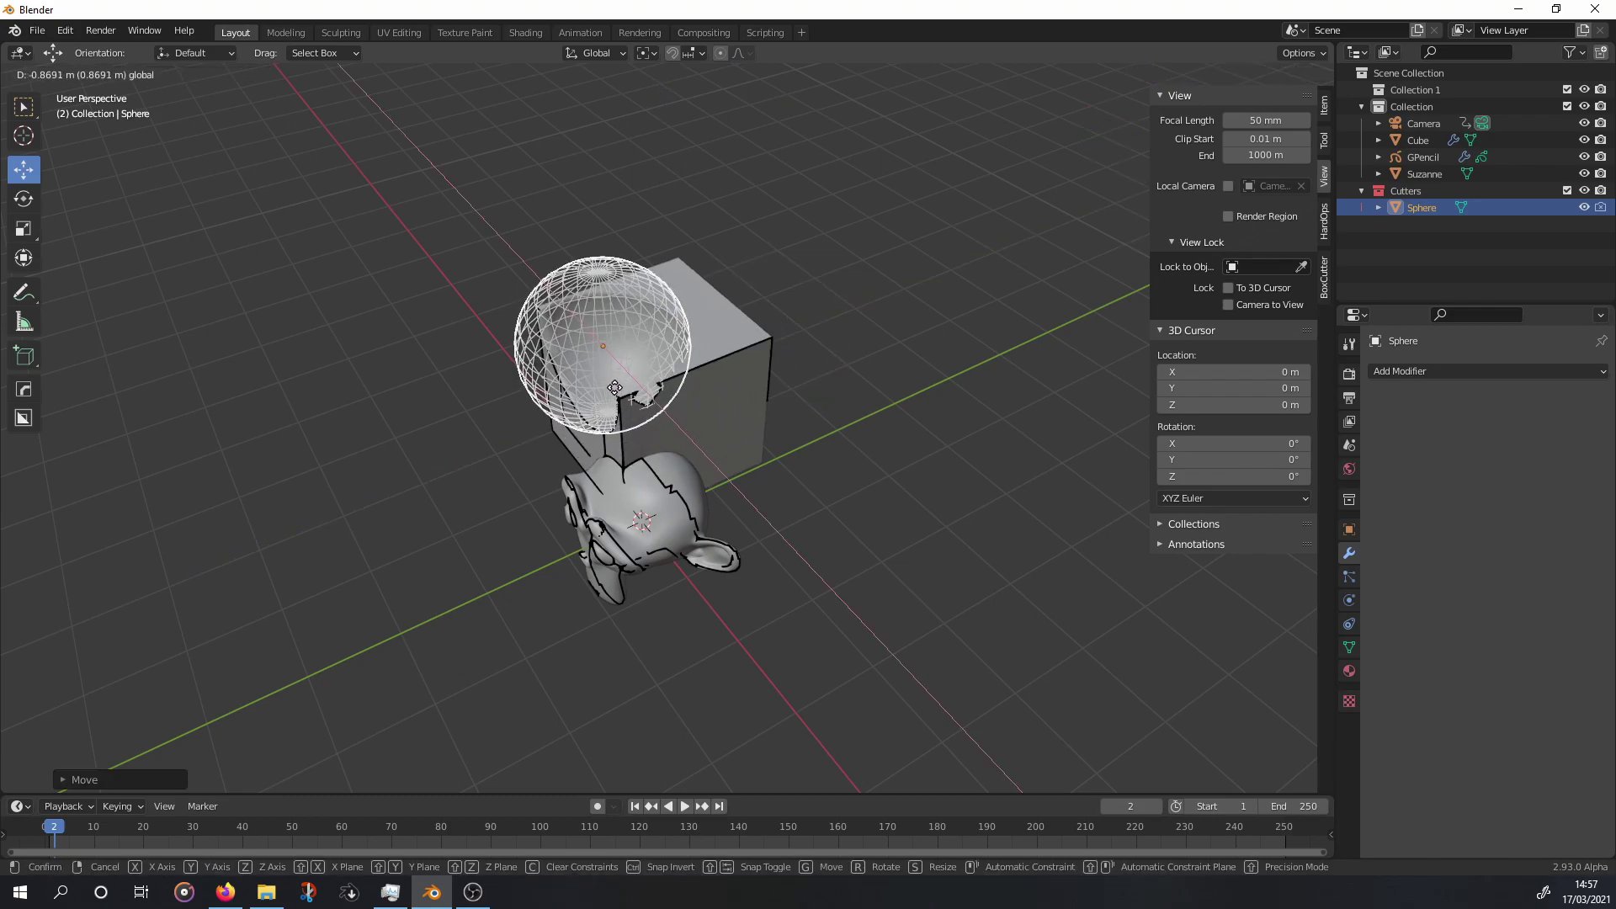
pyautogui.press('KP_0')
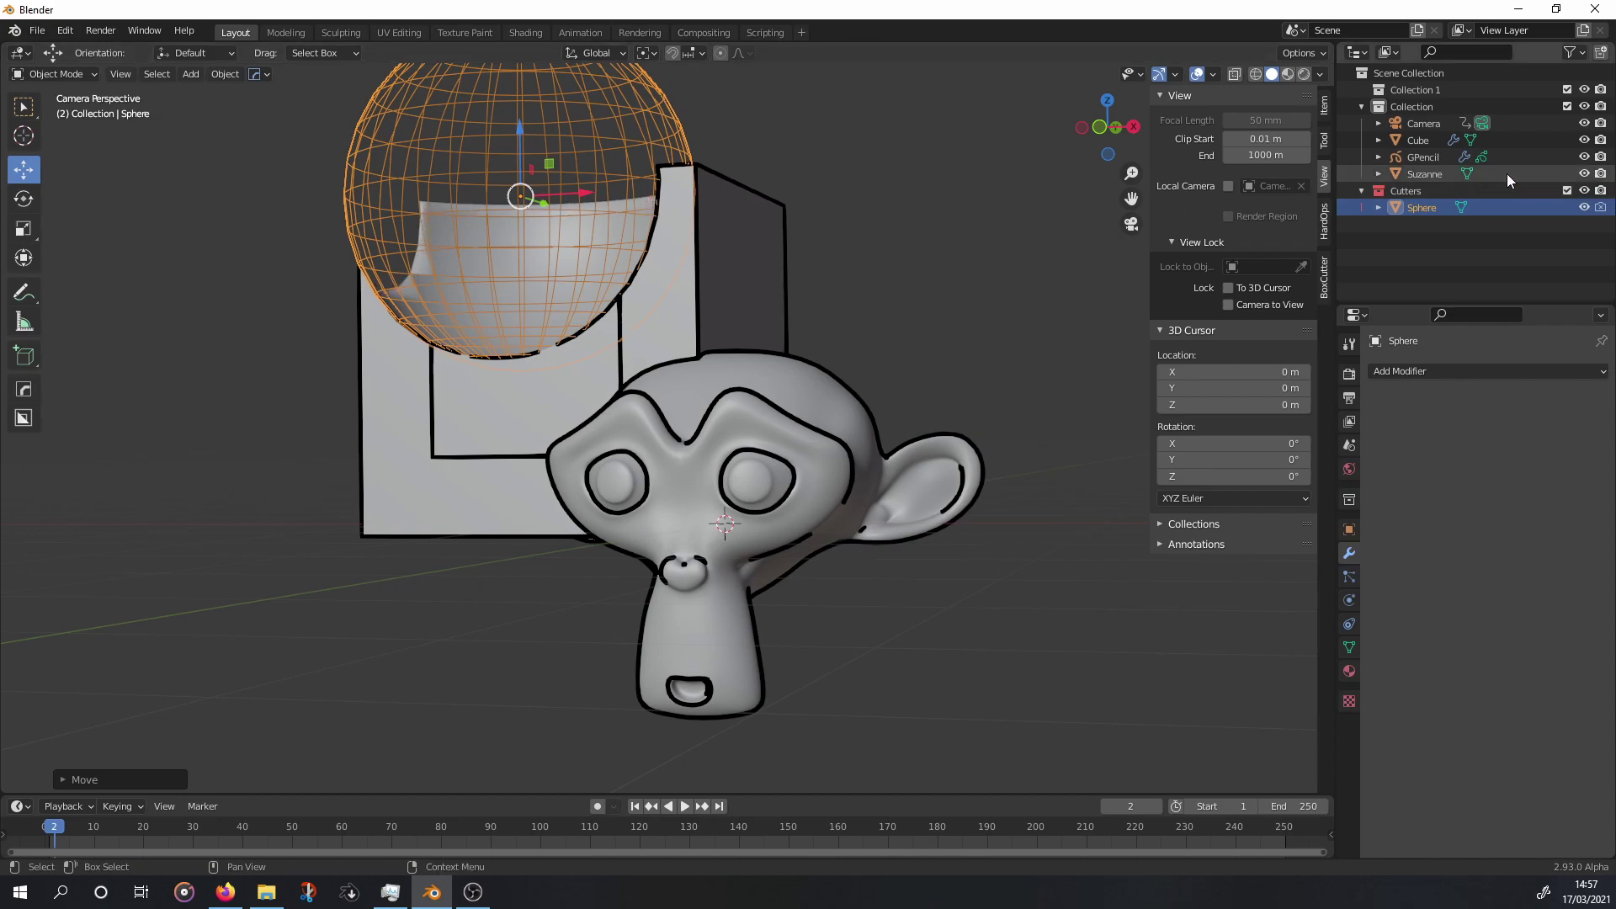
# Hide the Cutters and enable Multiple Levels occlusion on the GPencil Line Art.
pyautogui.click(1583, 190)
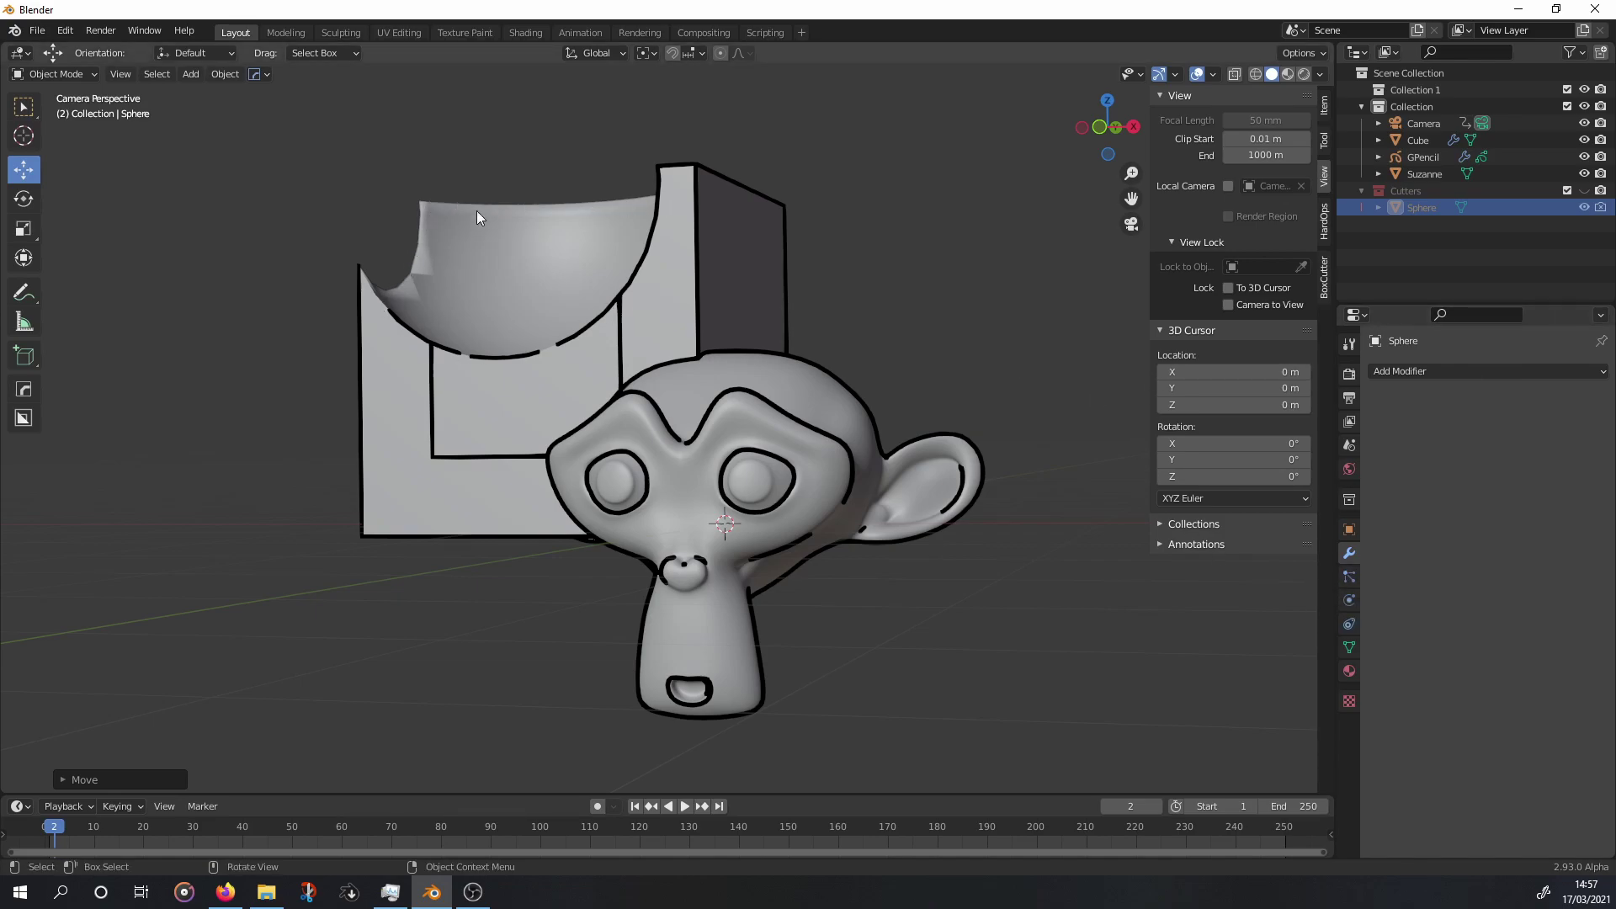
pyautogui.click(1410, 158)
pyautogui.scroll(-3, 1442, 668)
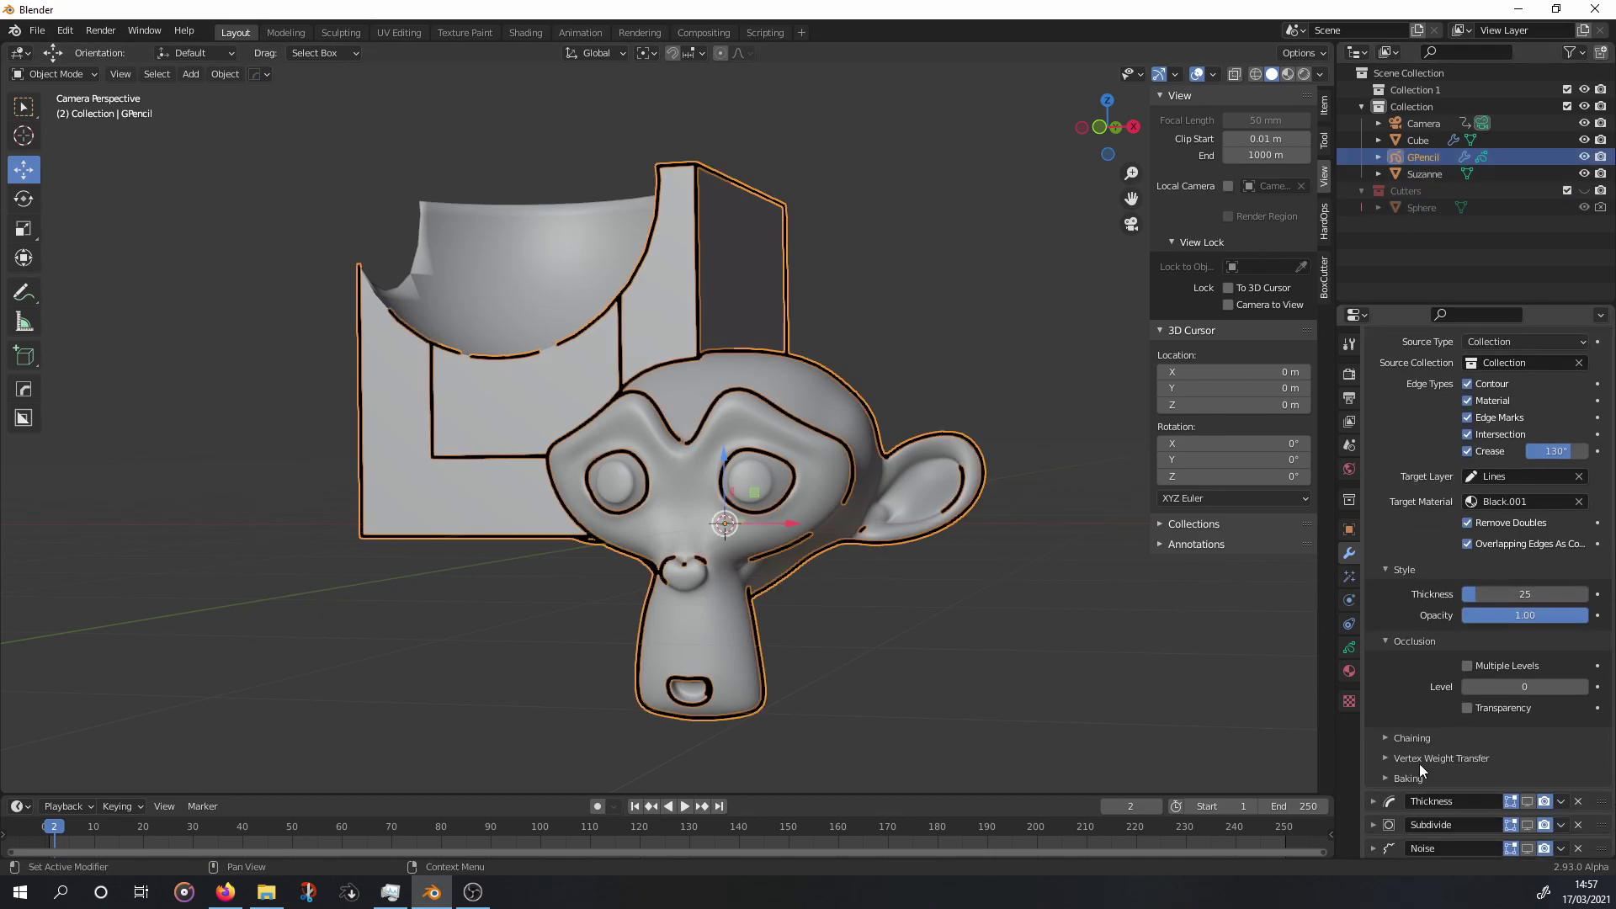
pyautogui.click(1467, 666)
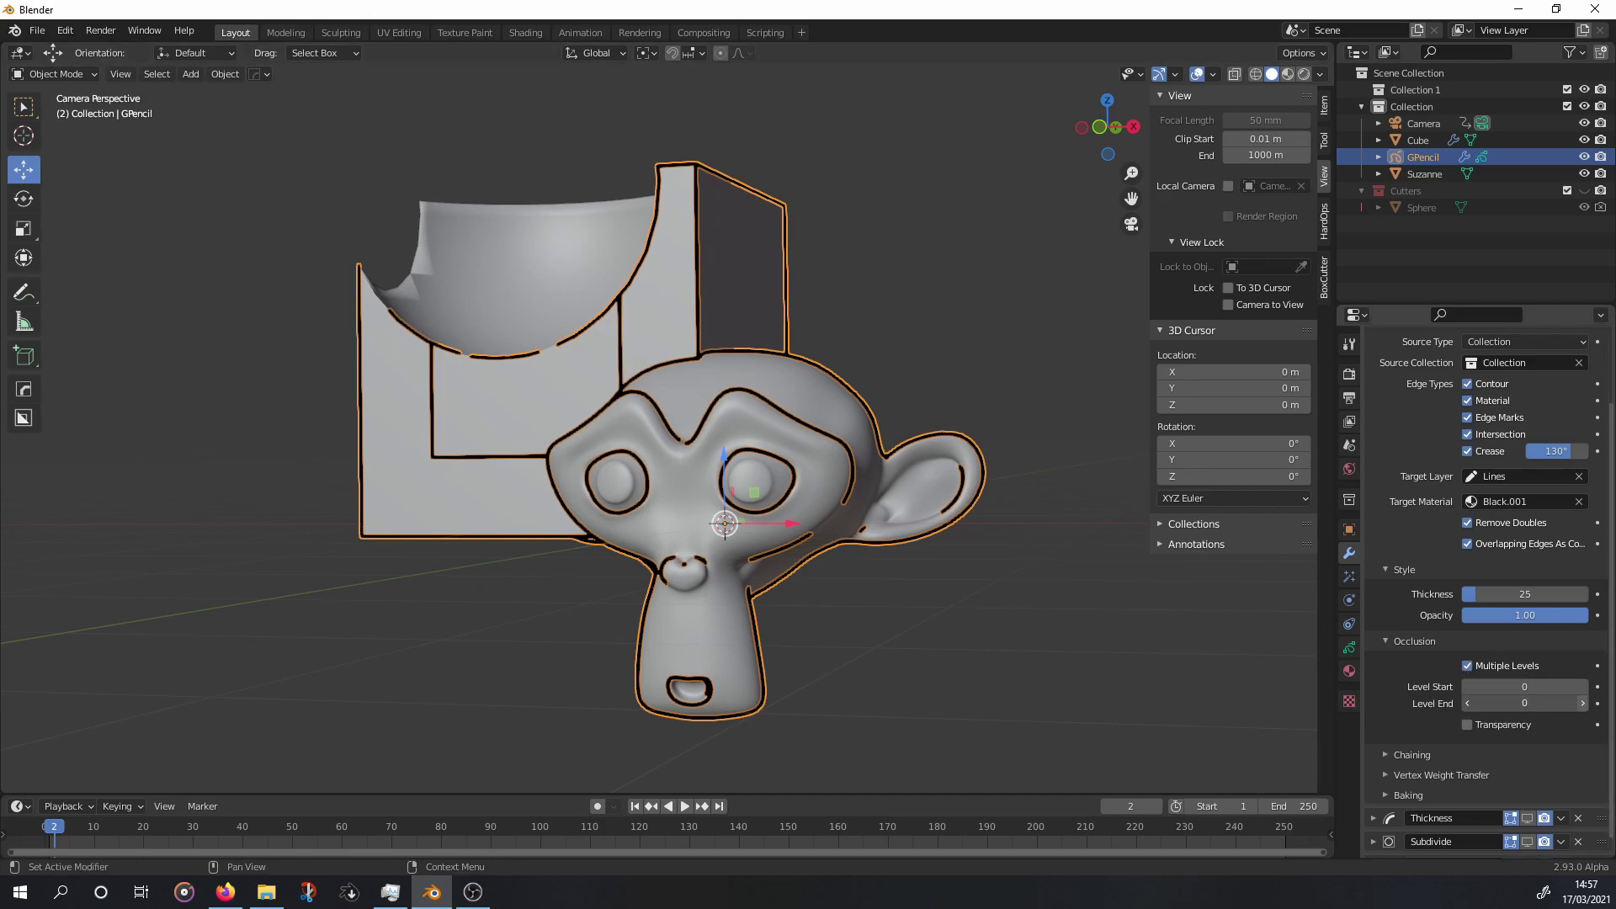
# Set Line Art occlusion Level End to 1 and inspect the hidden broken strokes from several angles.
pyautogui.click(1583, 703)
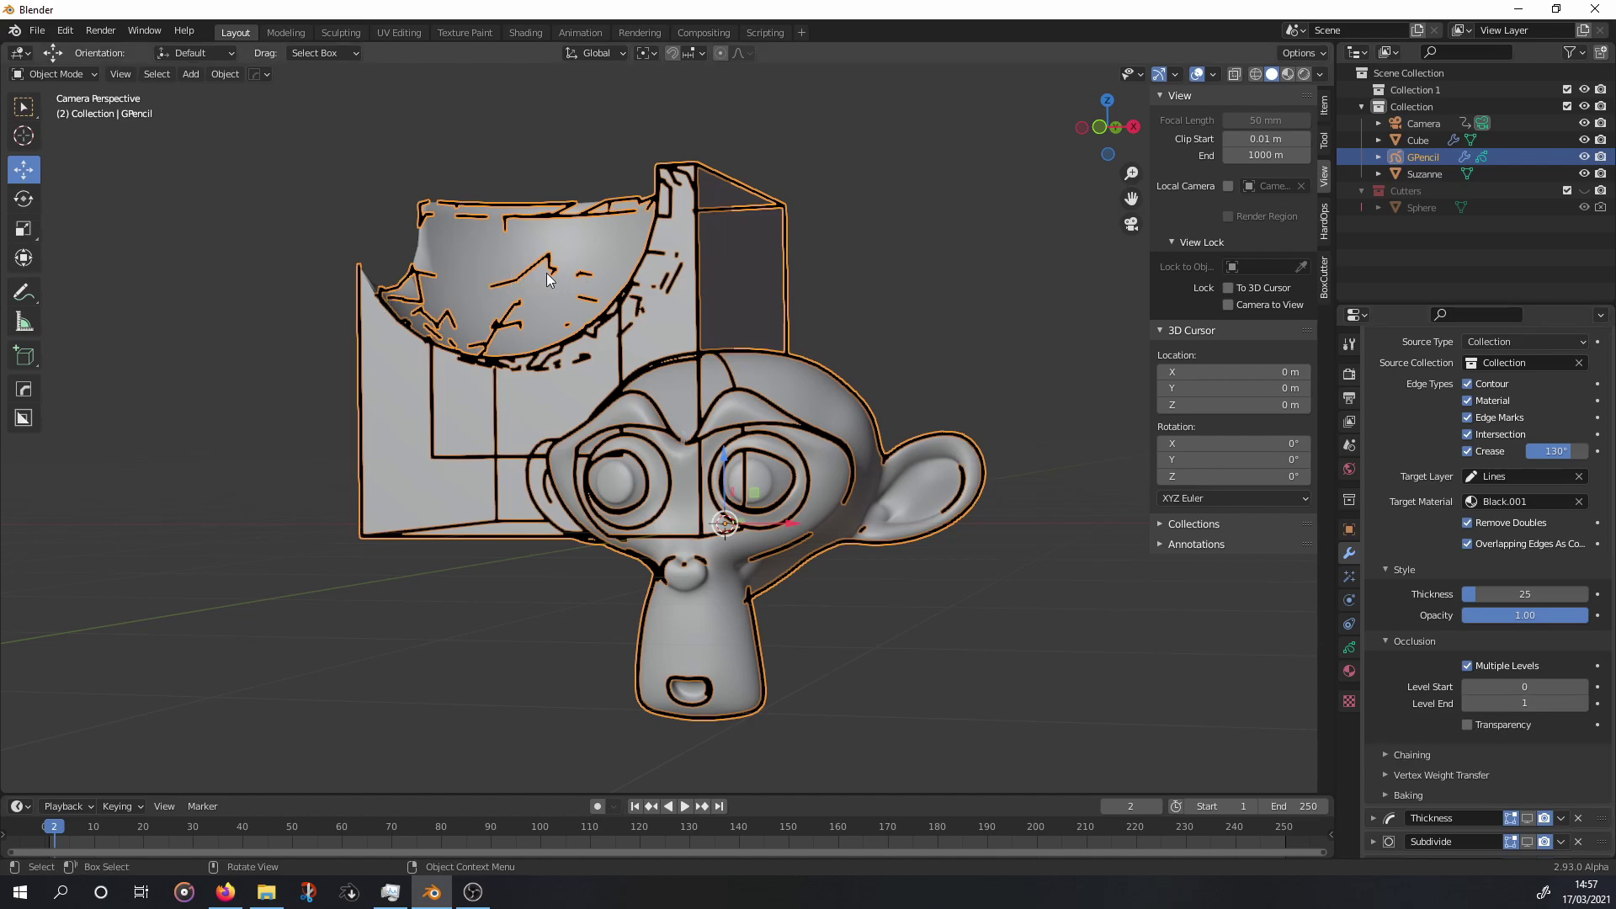
pyautogui.moveTo(547, 273); pyautogui.dragTo(564, 361, button='middle')
pyautogui.scroll(3, 564, 361)
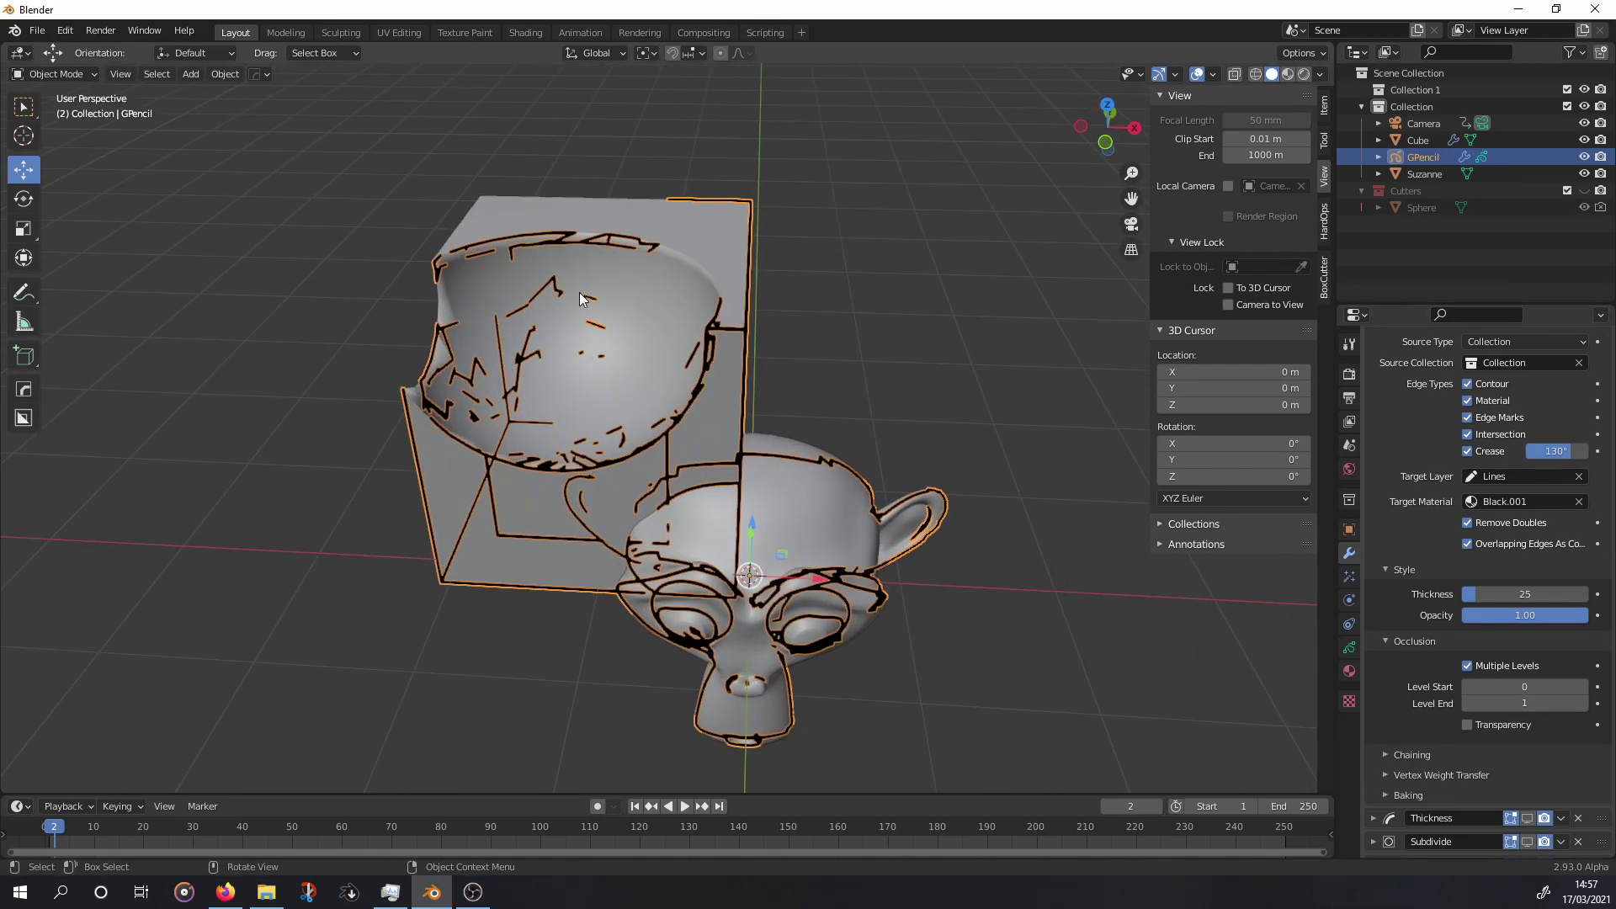
pyautogui.moveTo(579, 292)
pyautogui.mouseDown(button='middle')
pyautogui.moveTo(600, 241)
pyautogui.moveTo(568, 239)
pyautogui.mouseUp(button='middle')
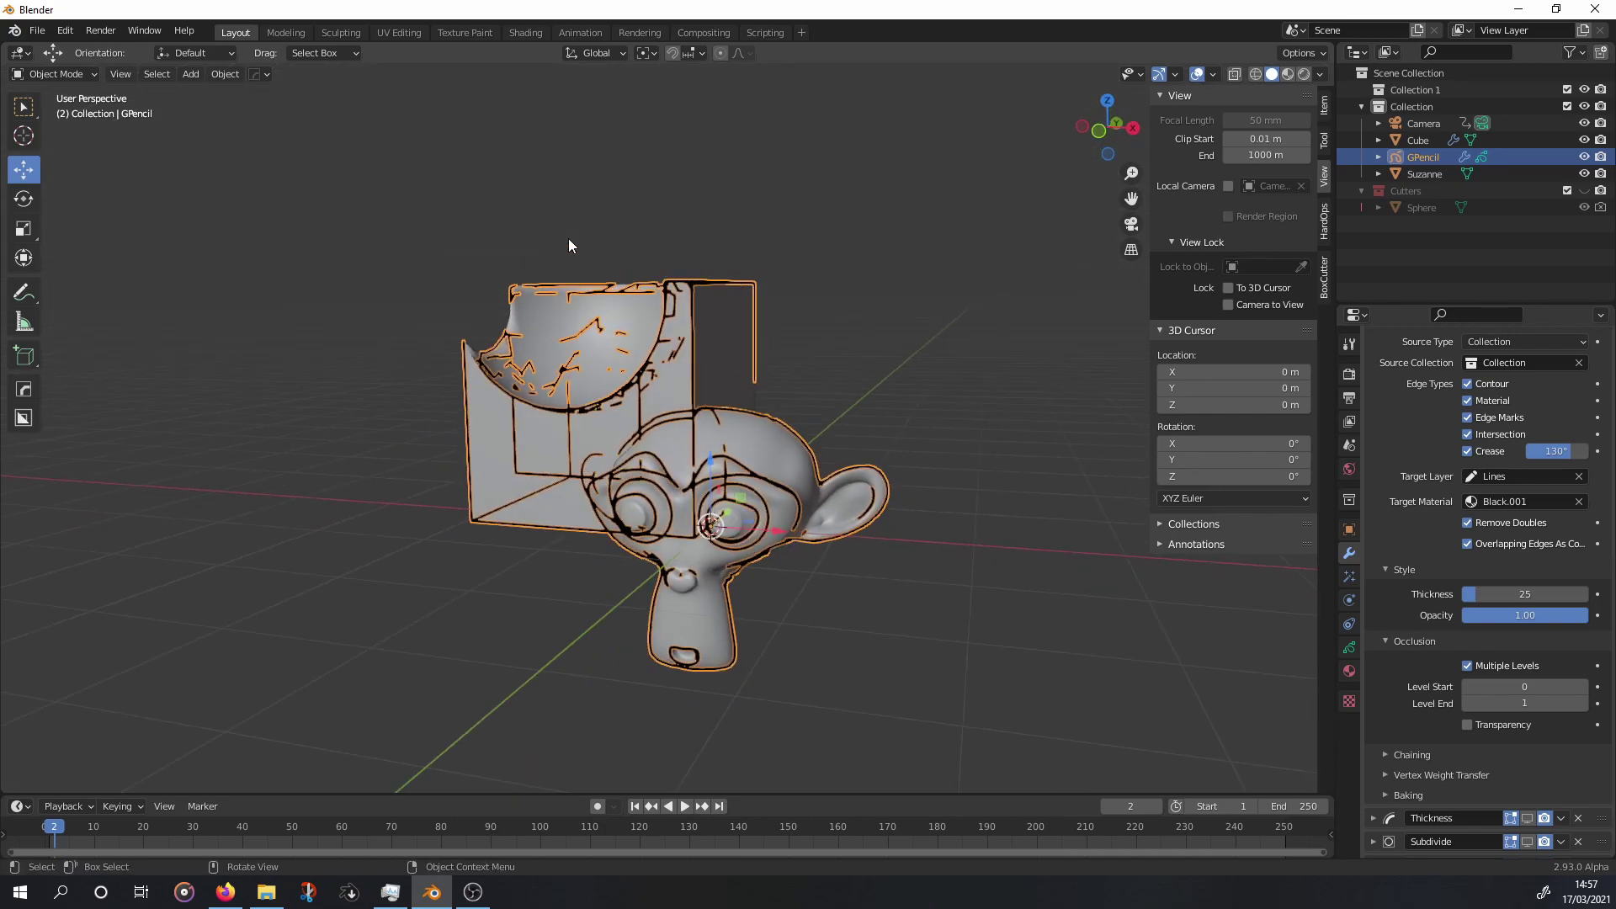
pyautogui.press('KP_0')
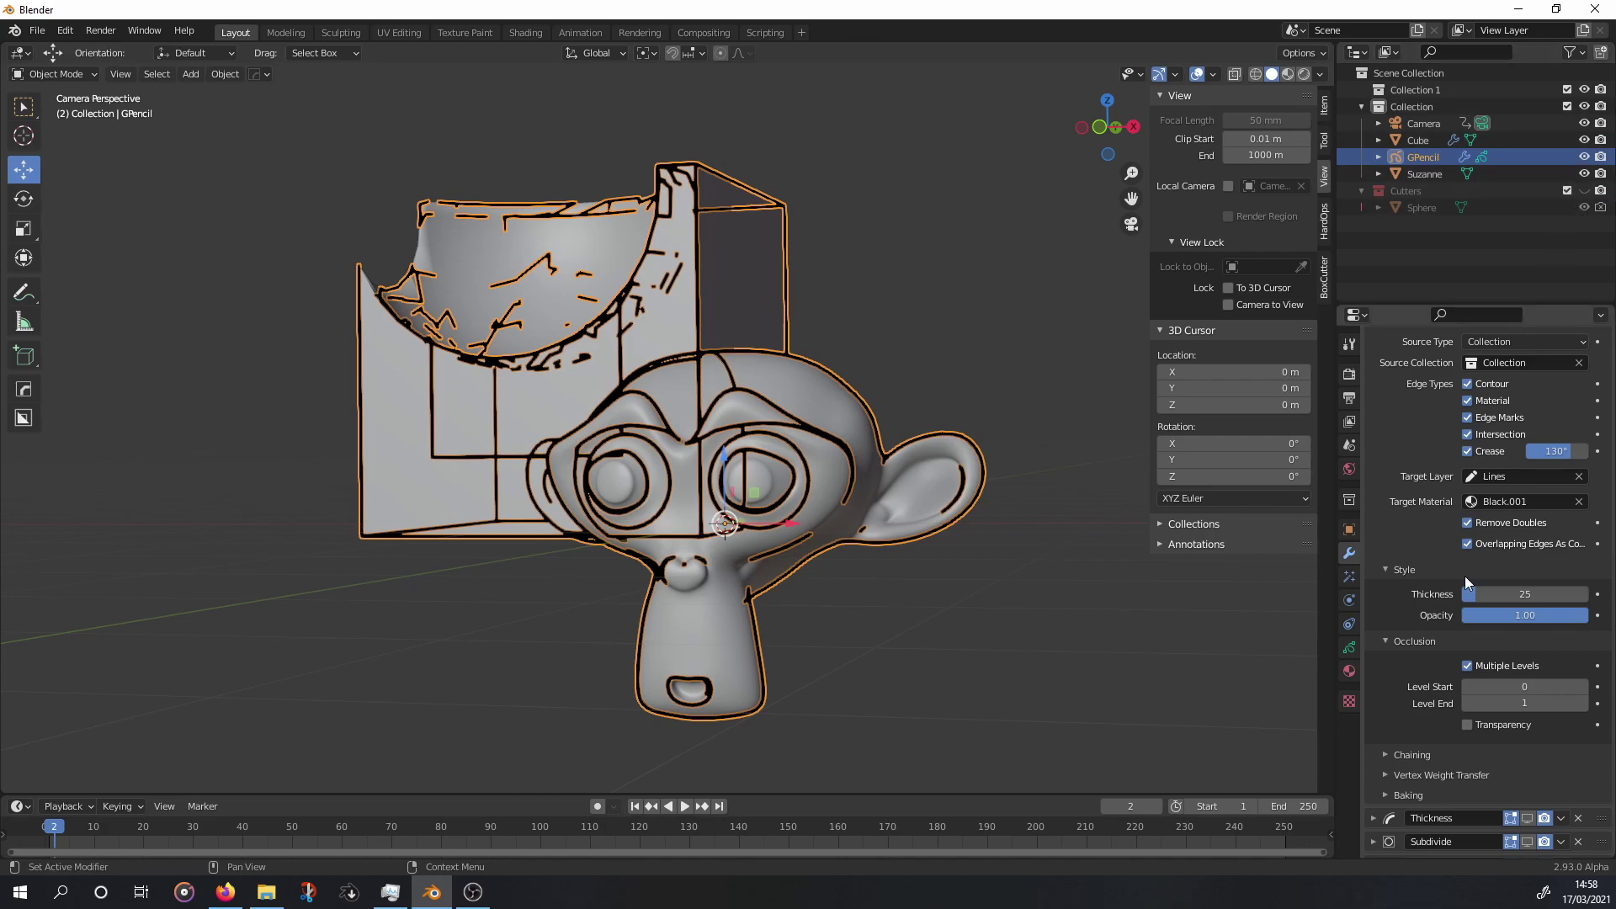
# Apply the cube's Boolean modifier to make the spherical scoop permanent.
pyautogui.click(715, 320)
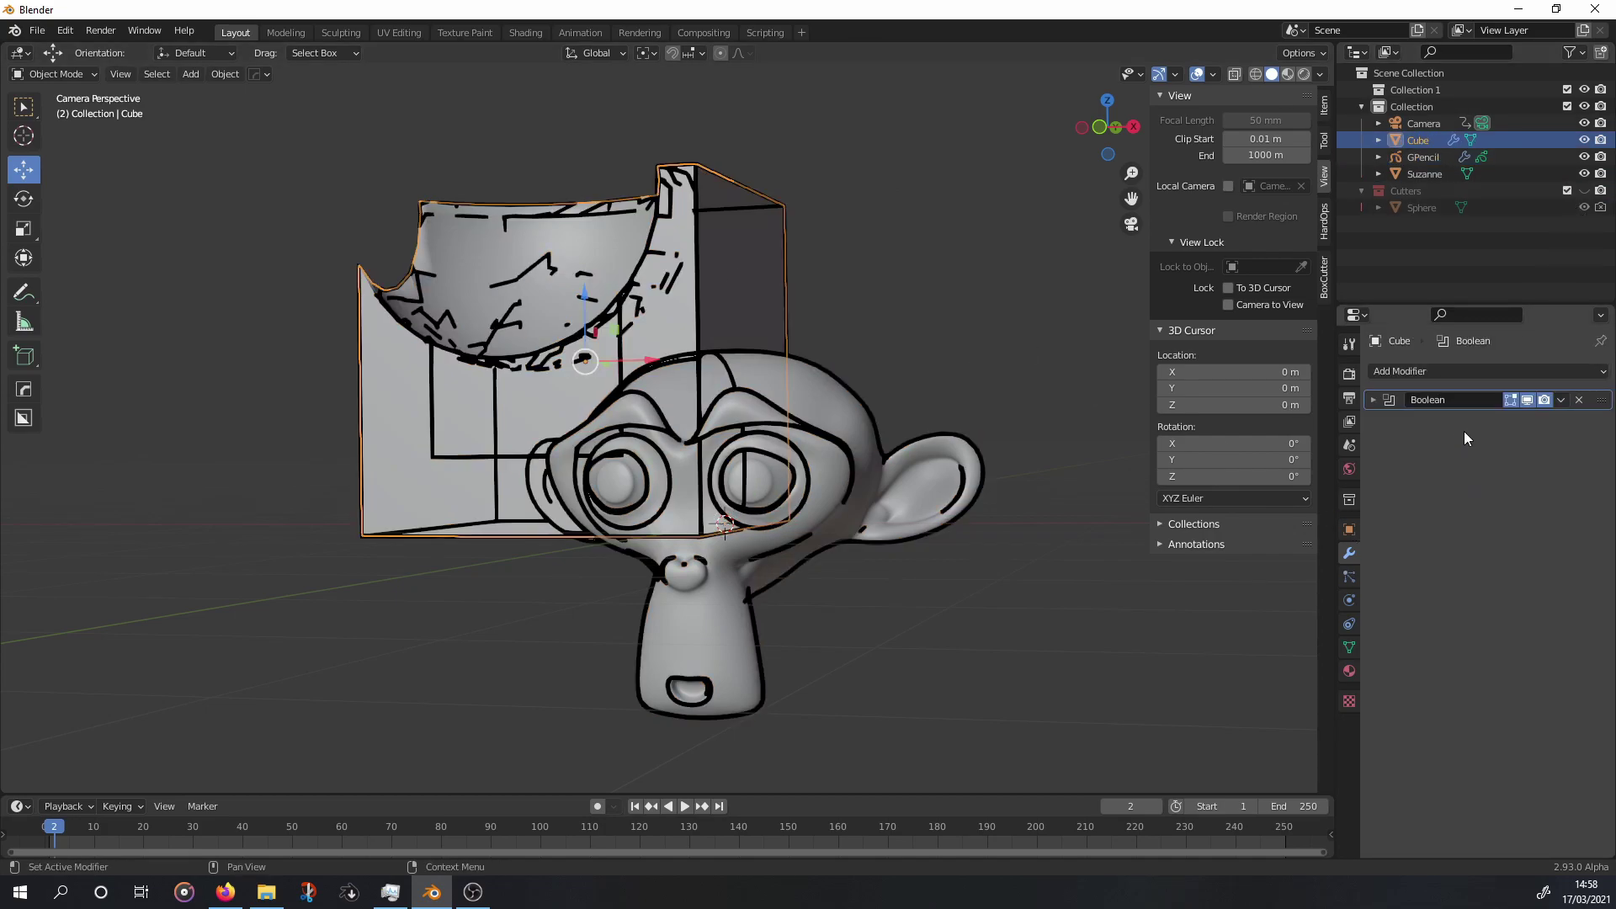
pyautogui.click(1562, 399)
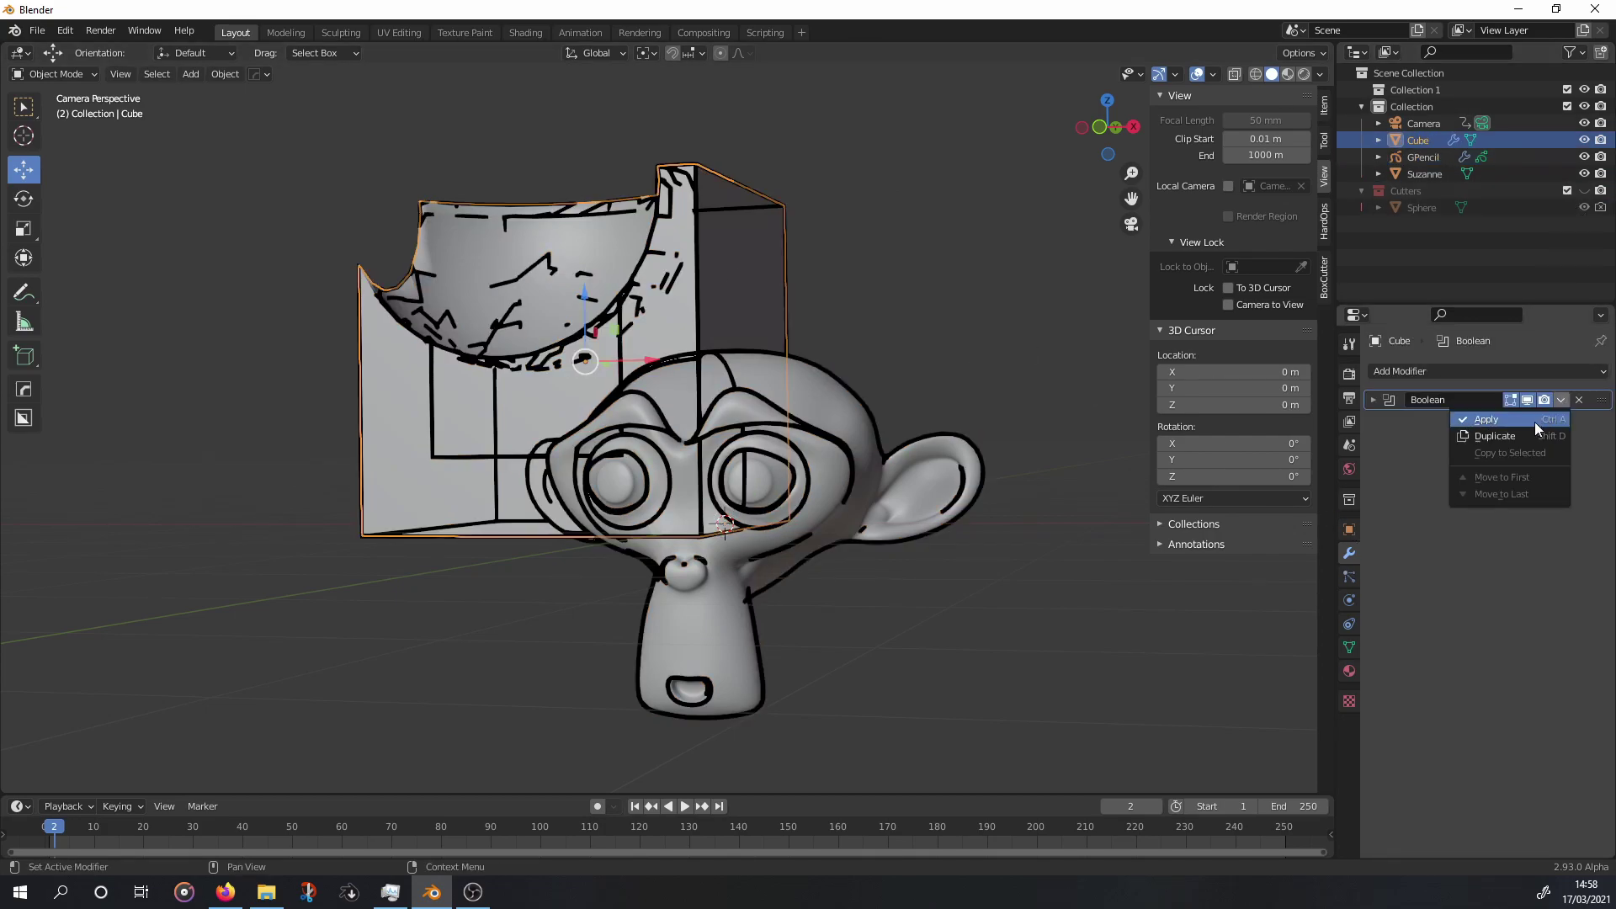
pyautogui.click(1533, 422)
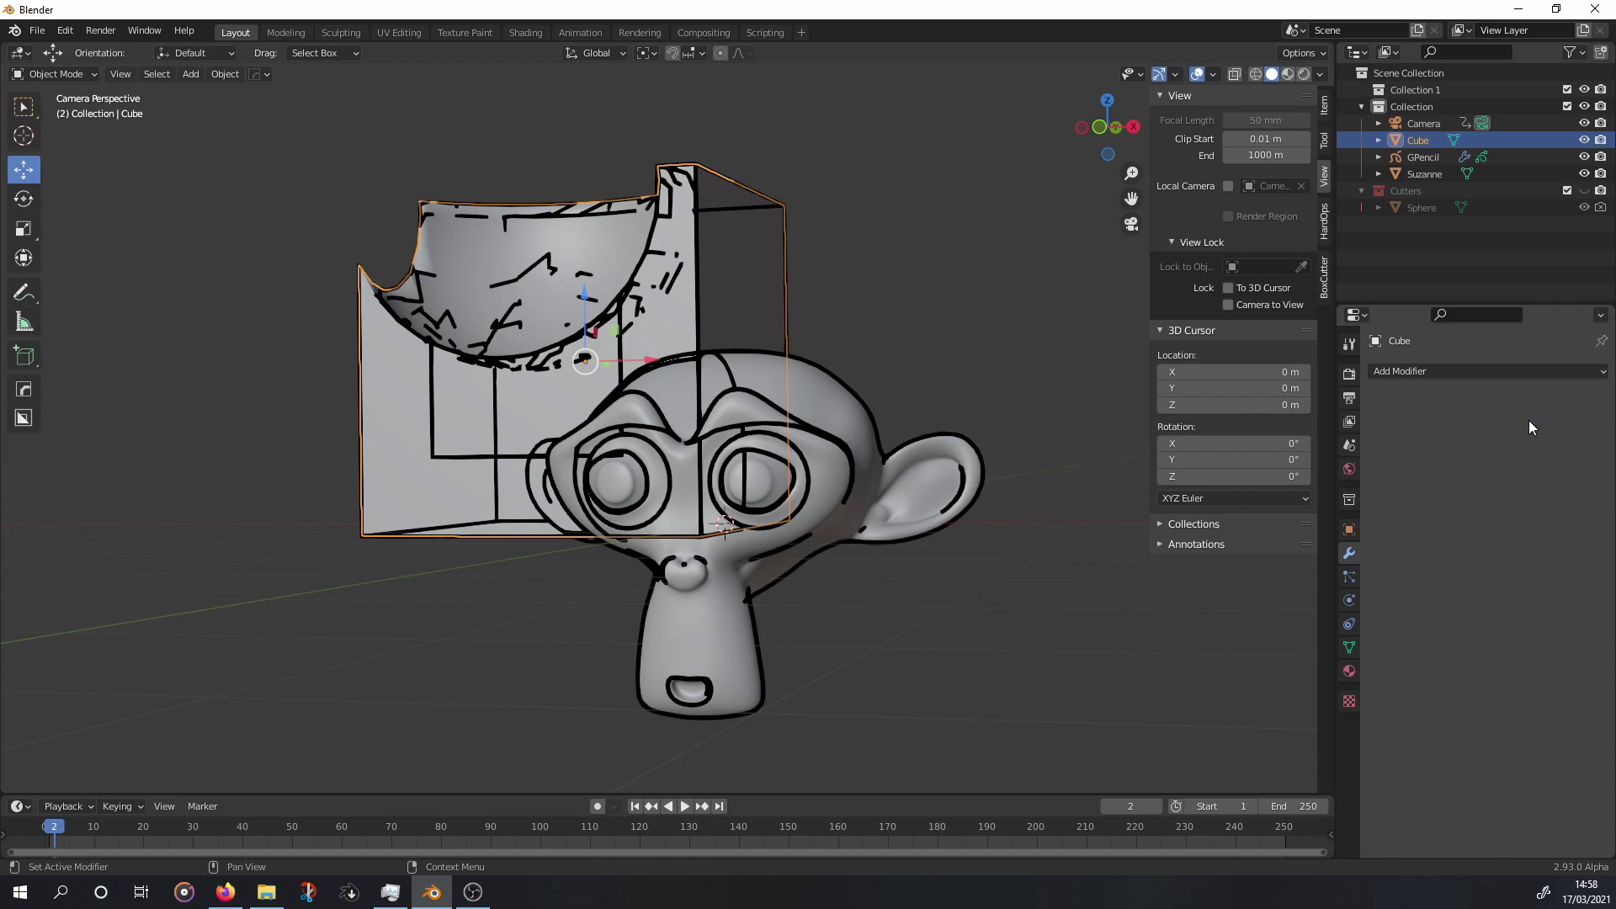
# Unhide and delete the Sphere cutter from the Cutters collection, then reselect GPencil.
pyautogui.click(1515, 192)
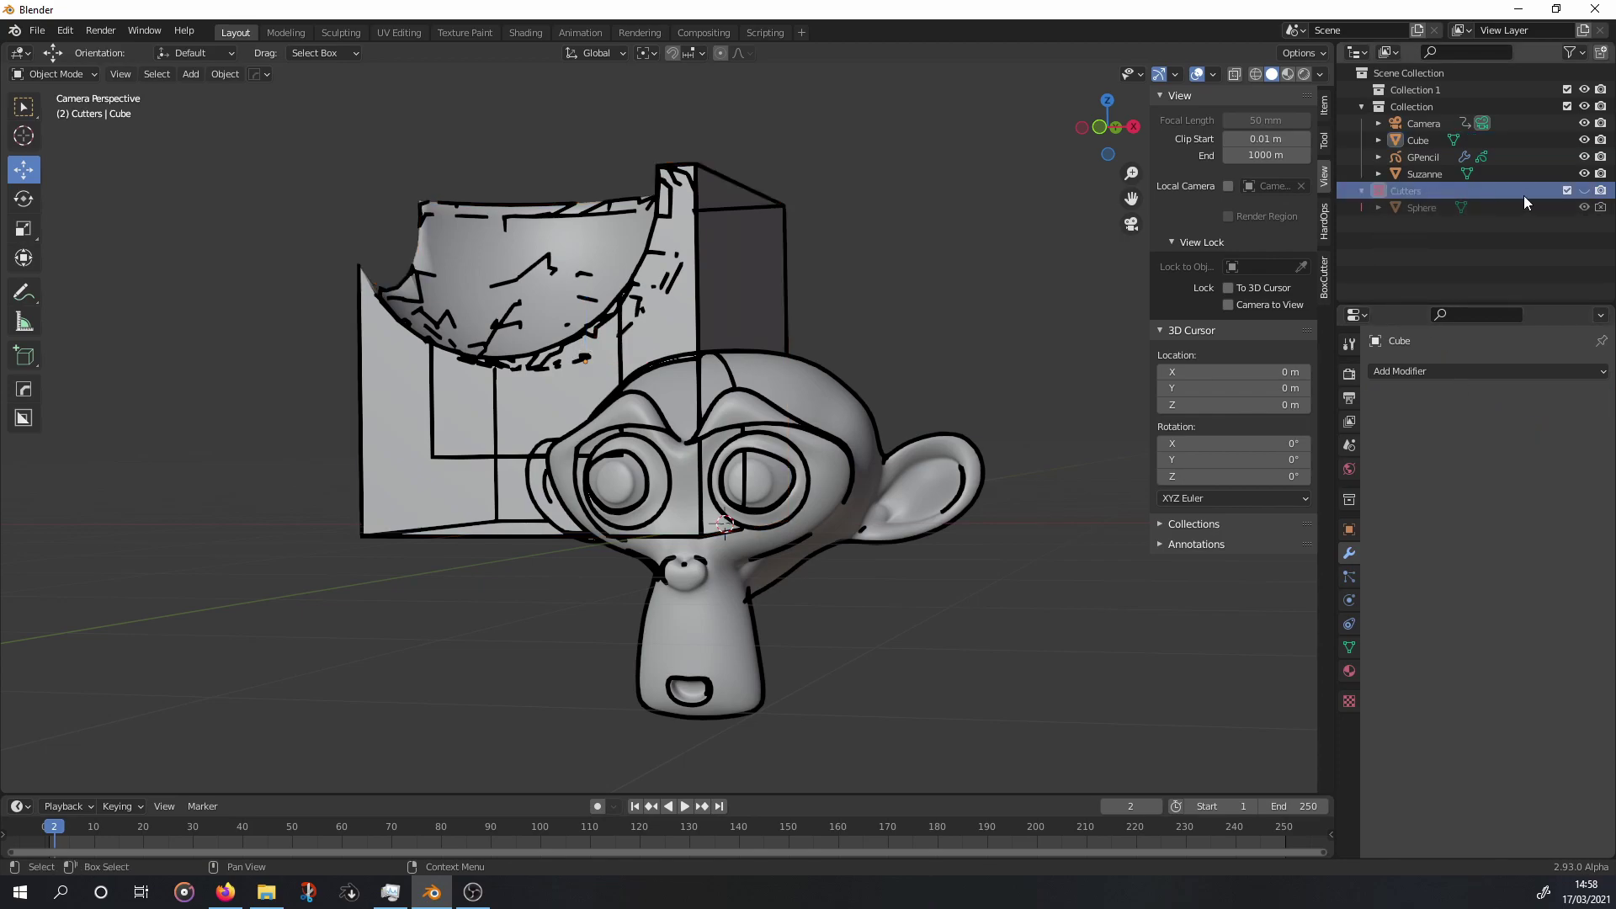
pyautogui.click(1583, 207)
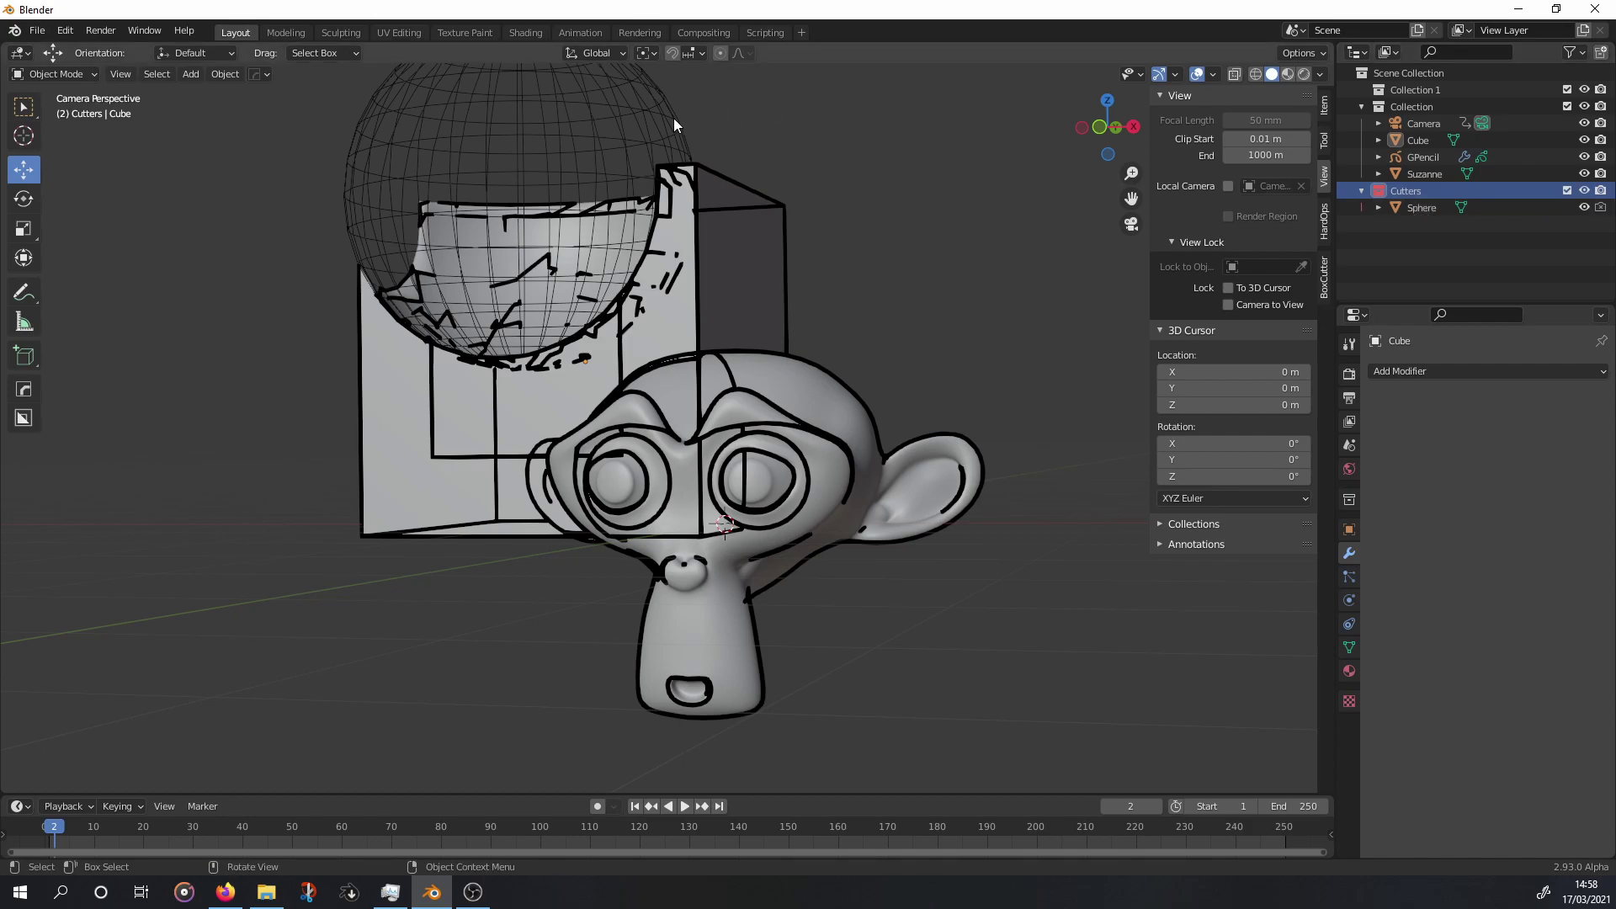
pyautogui.click(638, 124)
pyautogui.press('Delete')
pyautogui.click(591, 260)
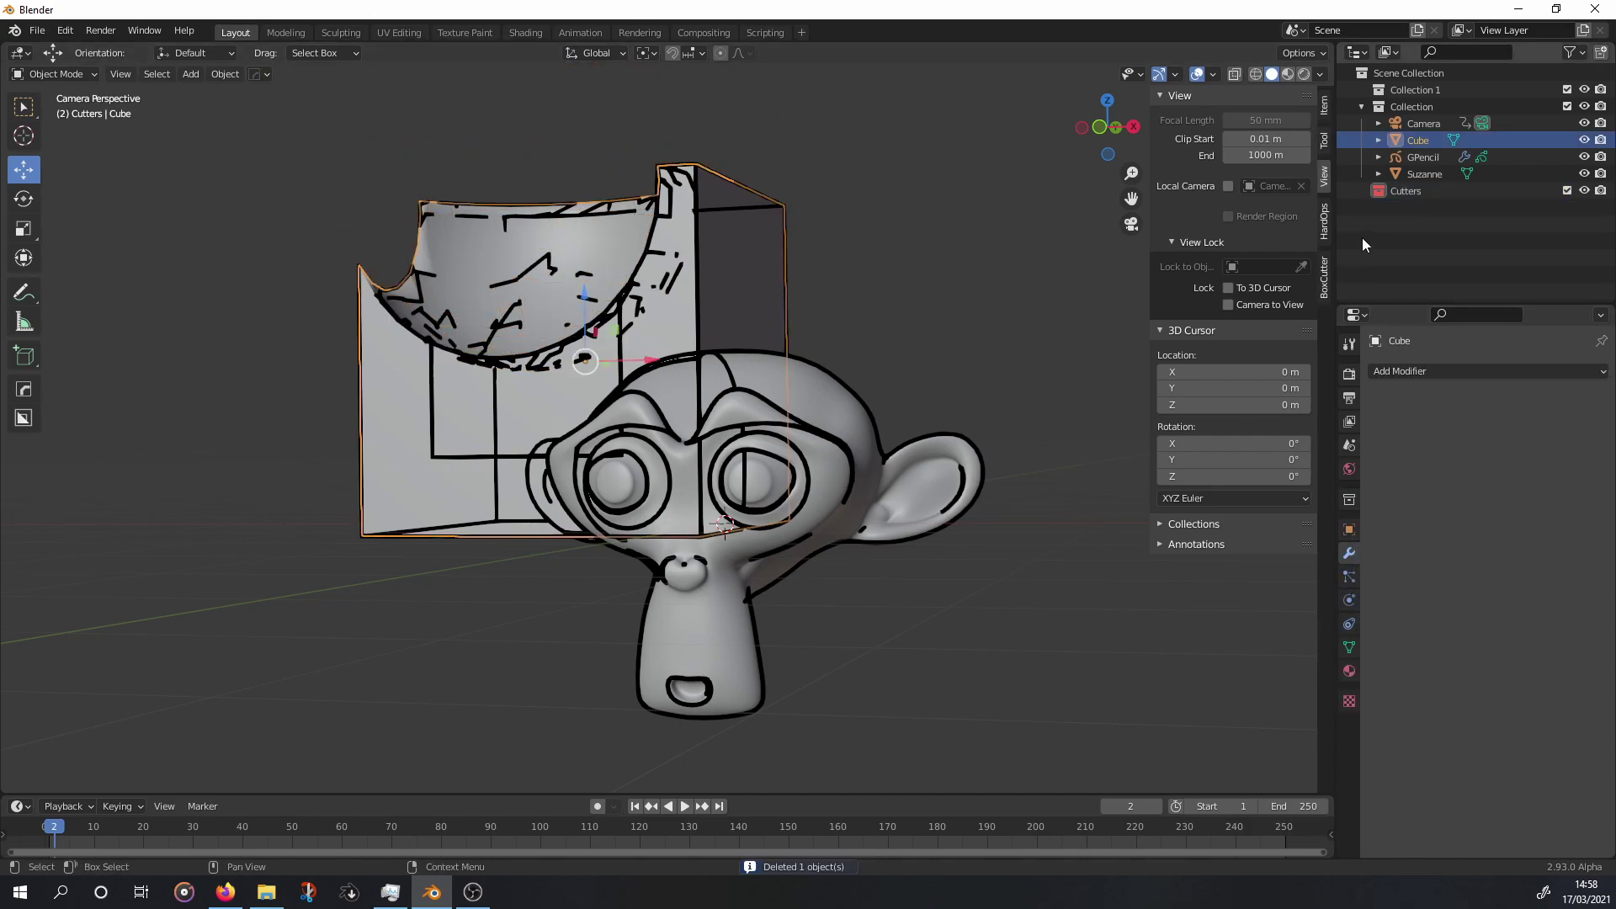
pyautogui.click(1407, 158)
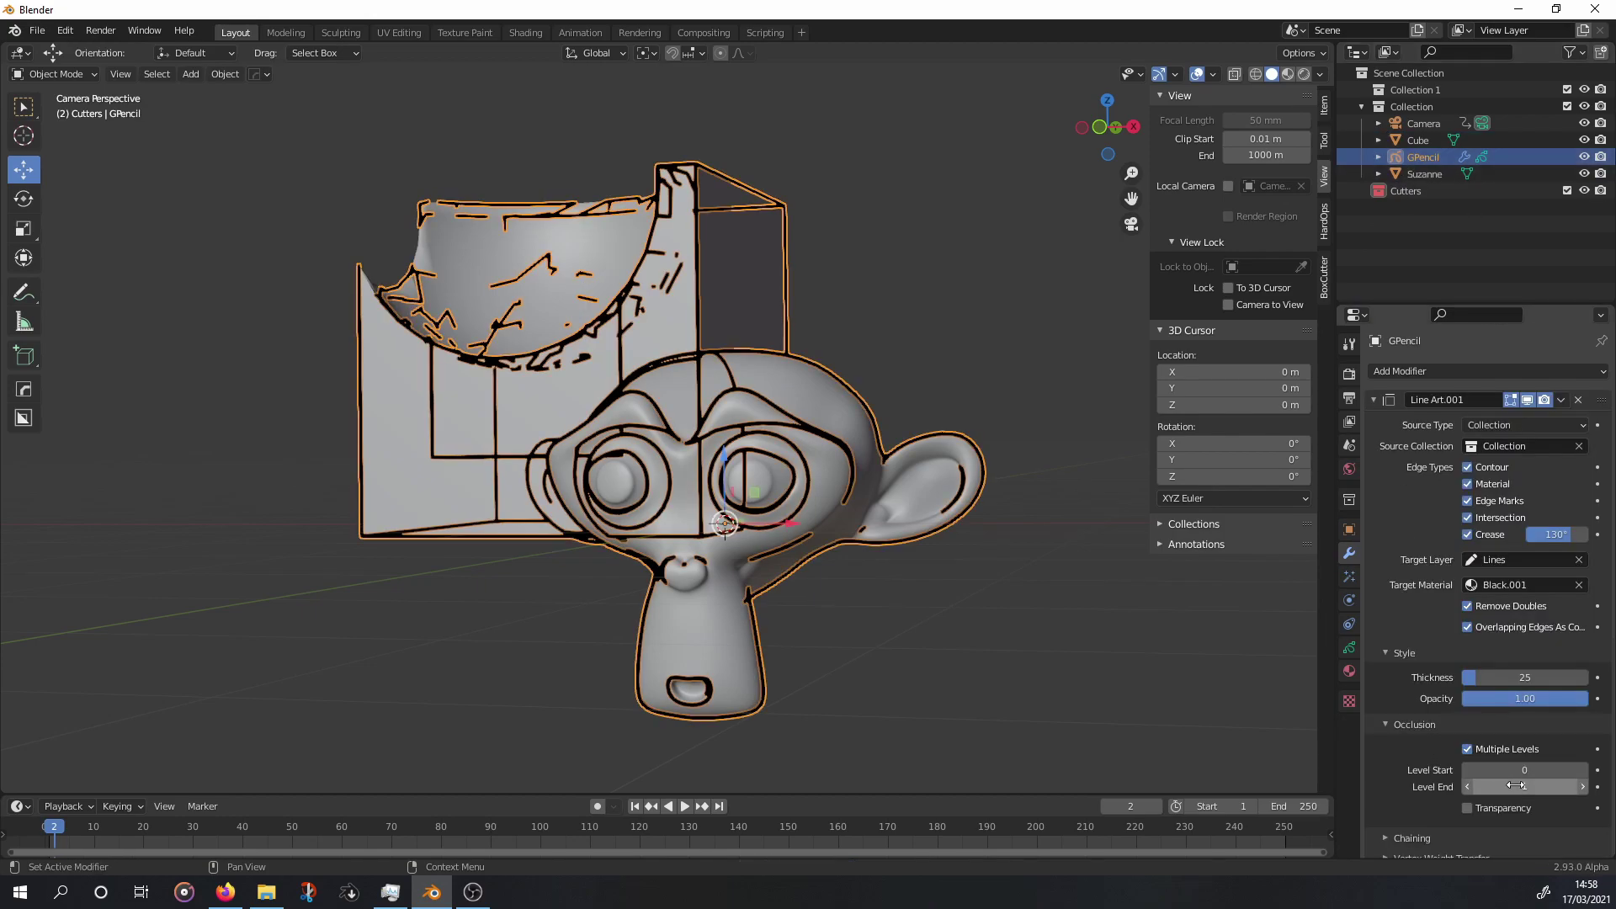
# Set Line Art Level End back to 0 and show the File > Open Recent list.
pyautogui.moveTo(1525, 786); pyautogui.dragTo(1506, 786)
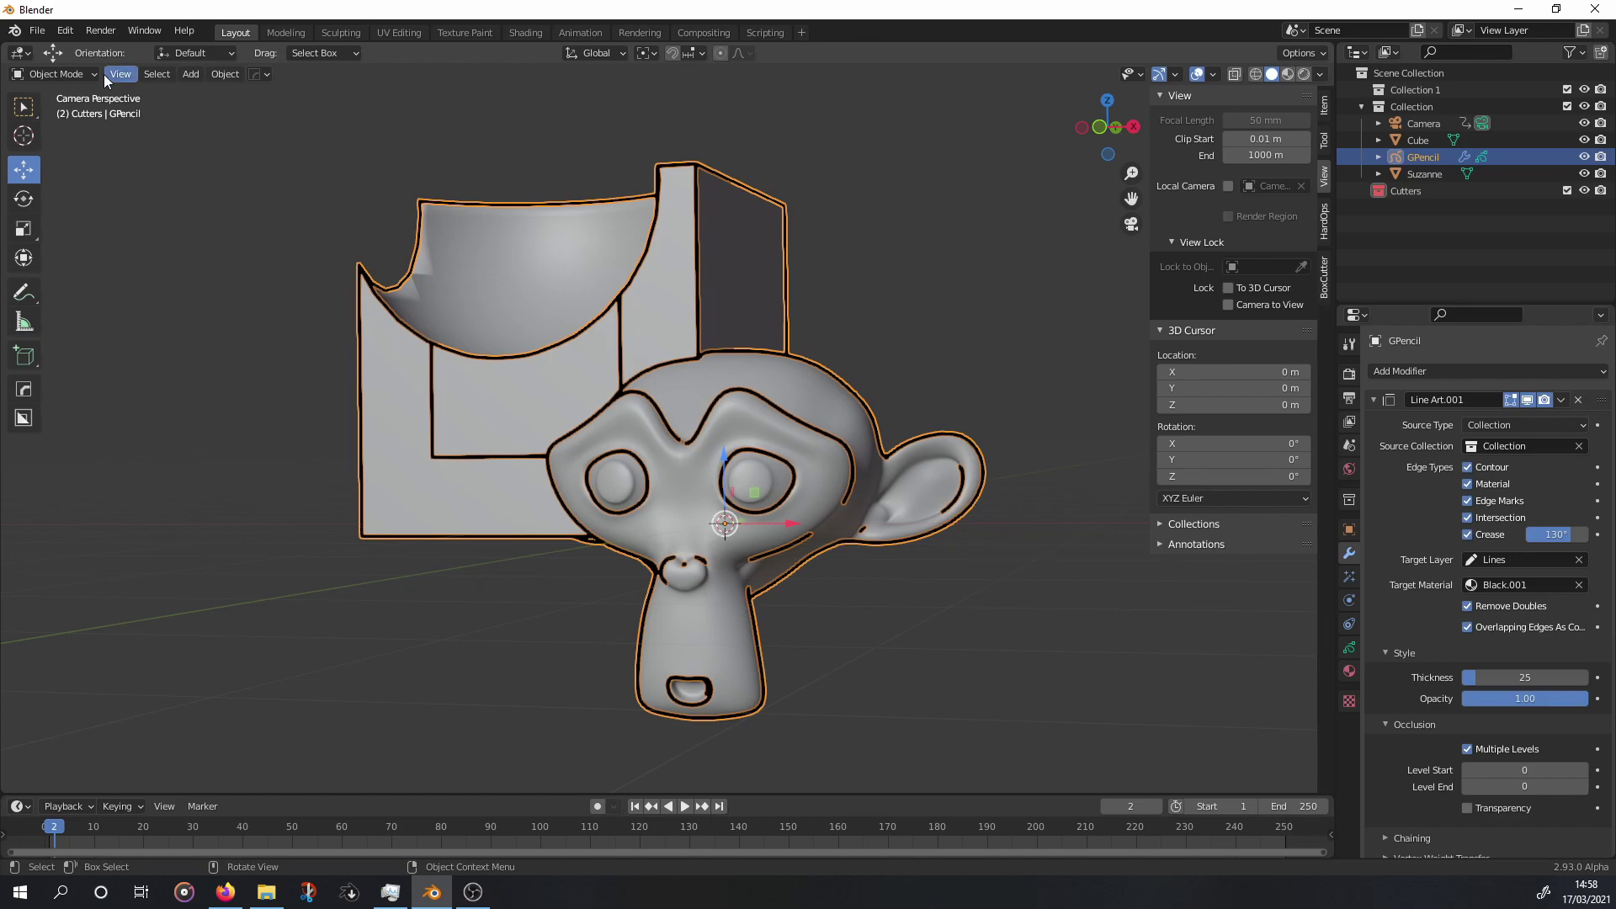
pyautogui.click(37, 30)
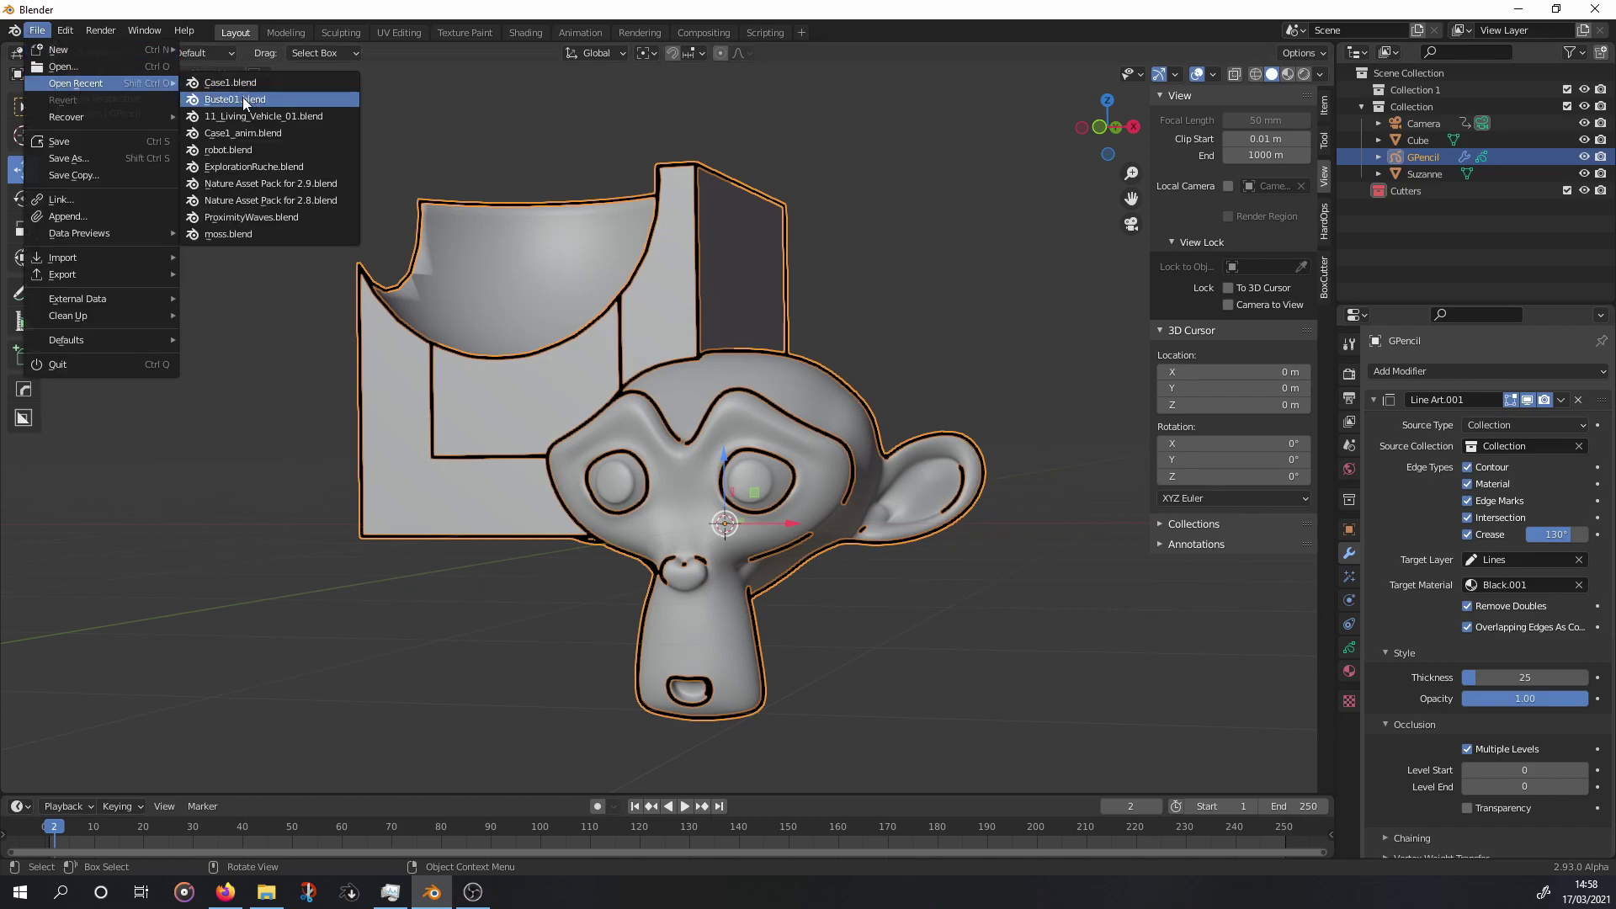
# Open the recent Case1.blend without saving the monkey scene, then view it in Material Preview shading.
pyautogui.click(238, 83)
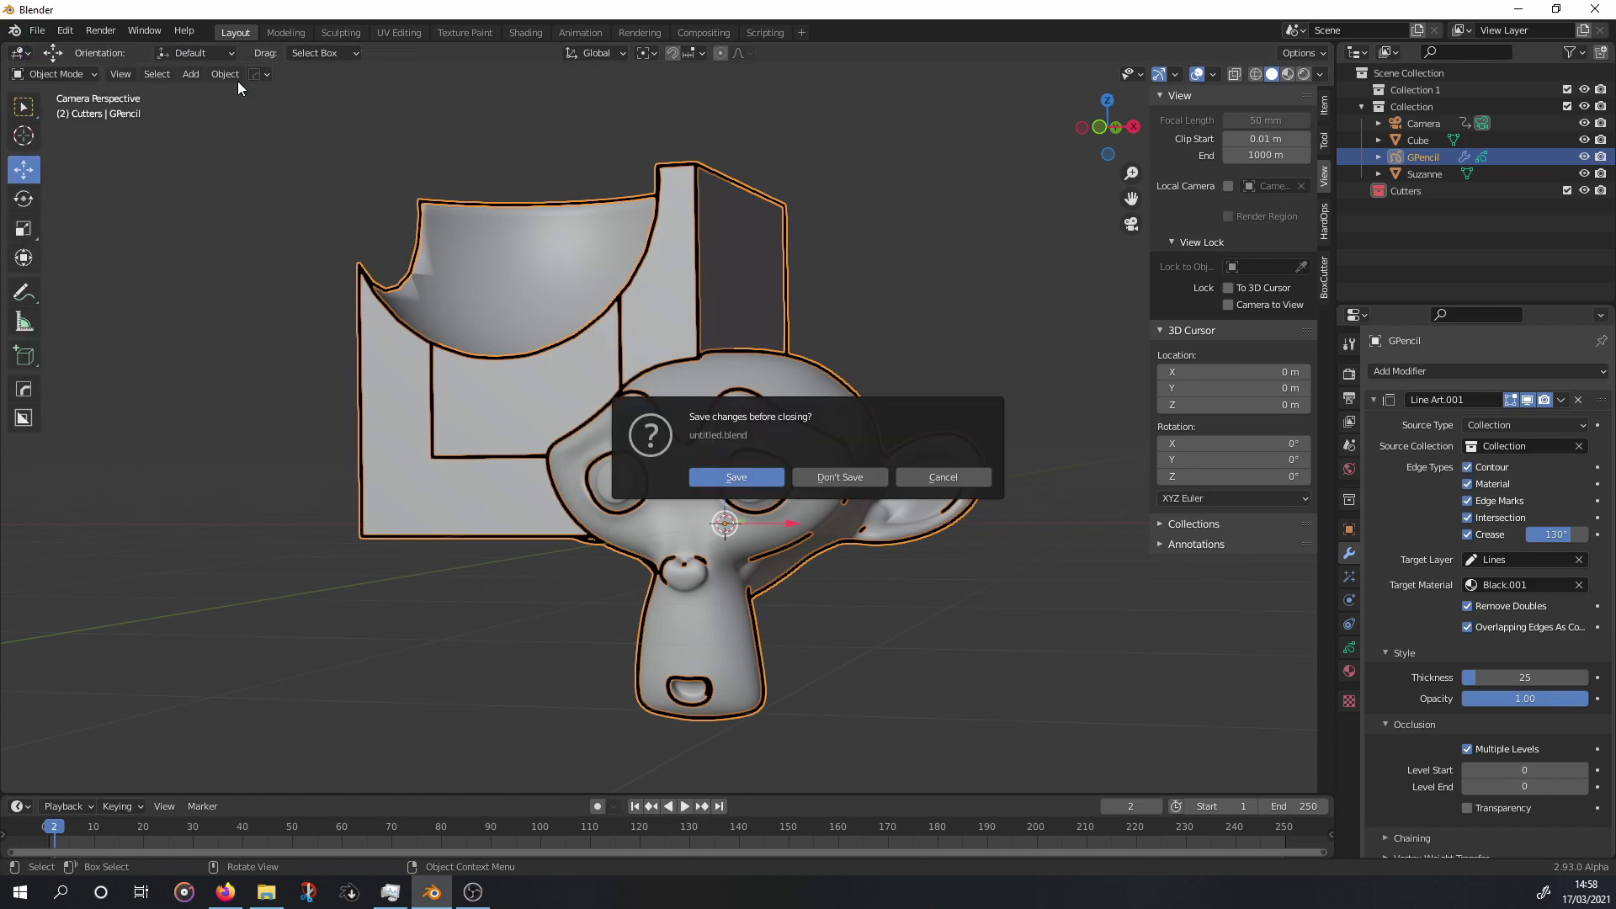
pyautogui.click(823, 478)
pyautogui.scroll(3, 755, 387)
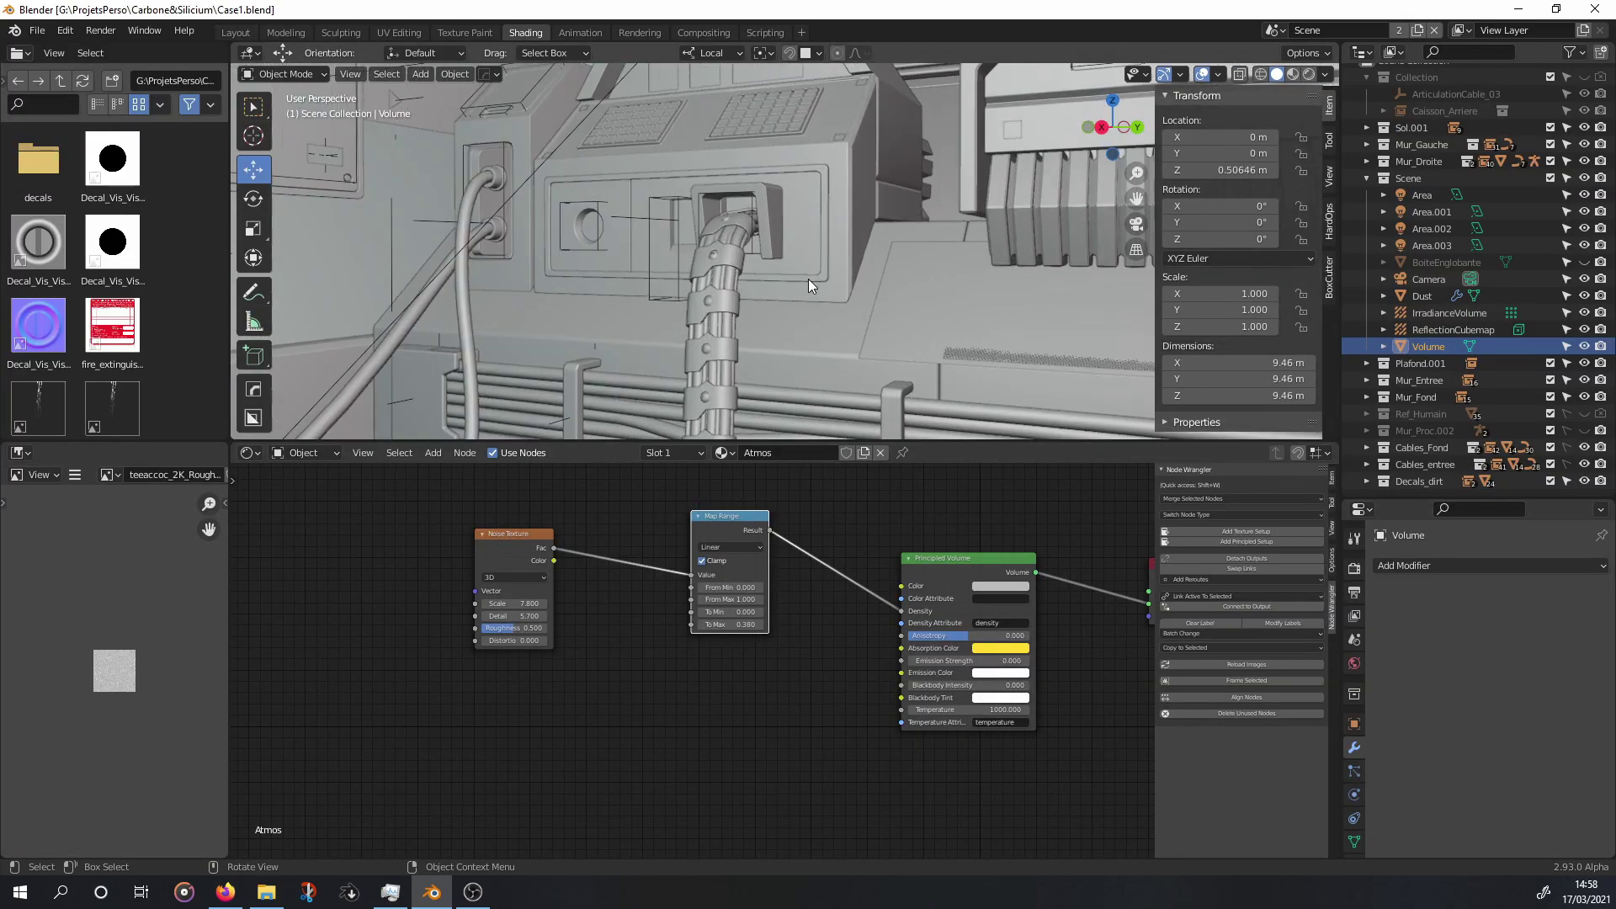
pyautogui.scroll(2, 808, 279)
pyautogui.moveTo(703, 310)
pyautogui.mouseDown(button='middle')
pyautogui.moveTo(1259, 381)
pyautogui.moveTo(670, 240)
pyautogui.moveTo(753, 249)
pyautogui.moveTo(756, 295)
pyautogui.moveTo(781, 284)
pyautogui.mouseUp(button='middle')
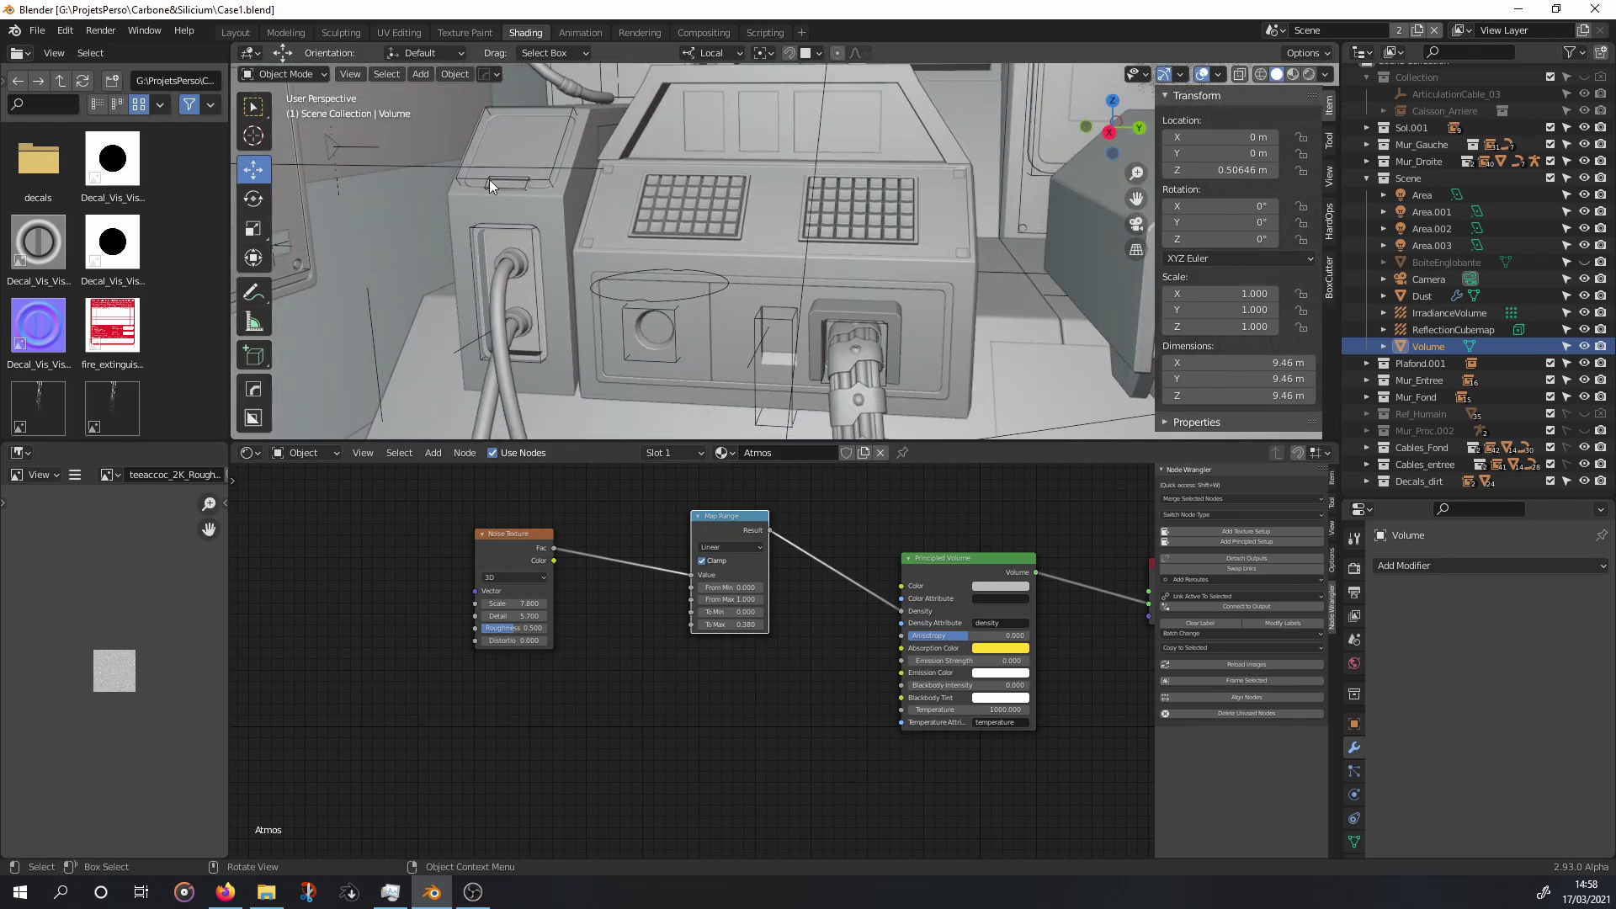
pyautogui.moveTo(890, 224)
pyautogui.mouseDown(button='middle')
pyautogui.moveTo(1266, 357)
pyautogui.moveTo(693, 422)
pyautogui.moveTo(710, 32)
pyautogui.moveTo(739, 144)
pyautogui.moveTo(594, 230)
pyautogui.moveTo(1043, 436)
pyautogui.moveTo(1145, 336)
pyautogui.mouseUp(button='middle')
pyautogui.scroll(5, 711, 148)
pyautogui.scroll(-5, 711, 148)
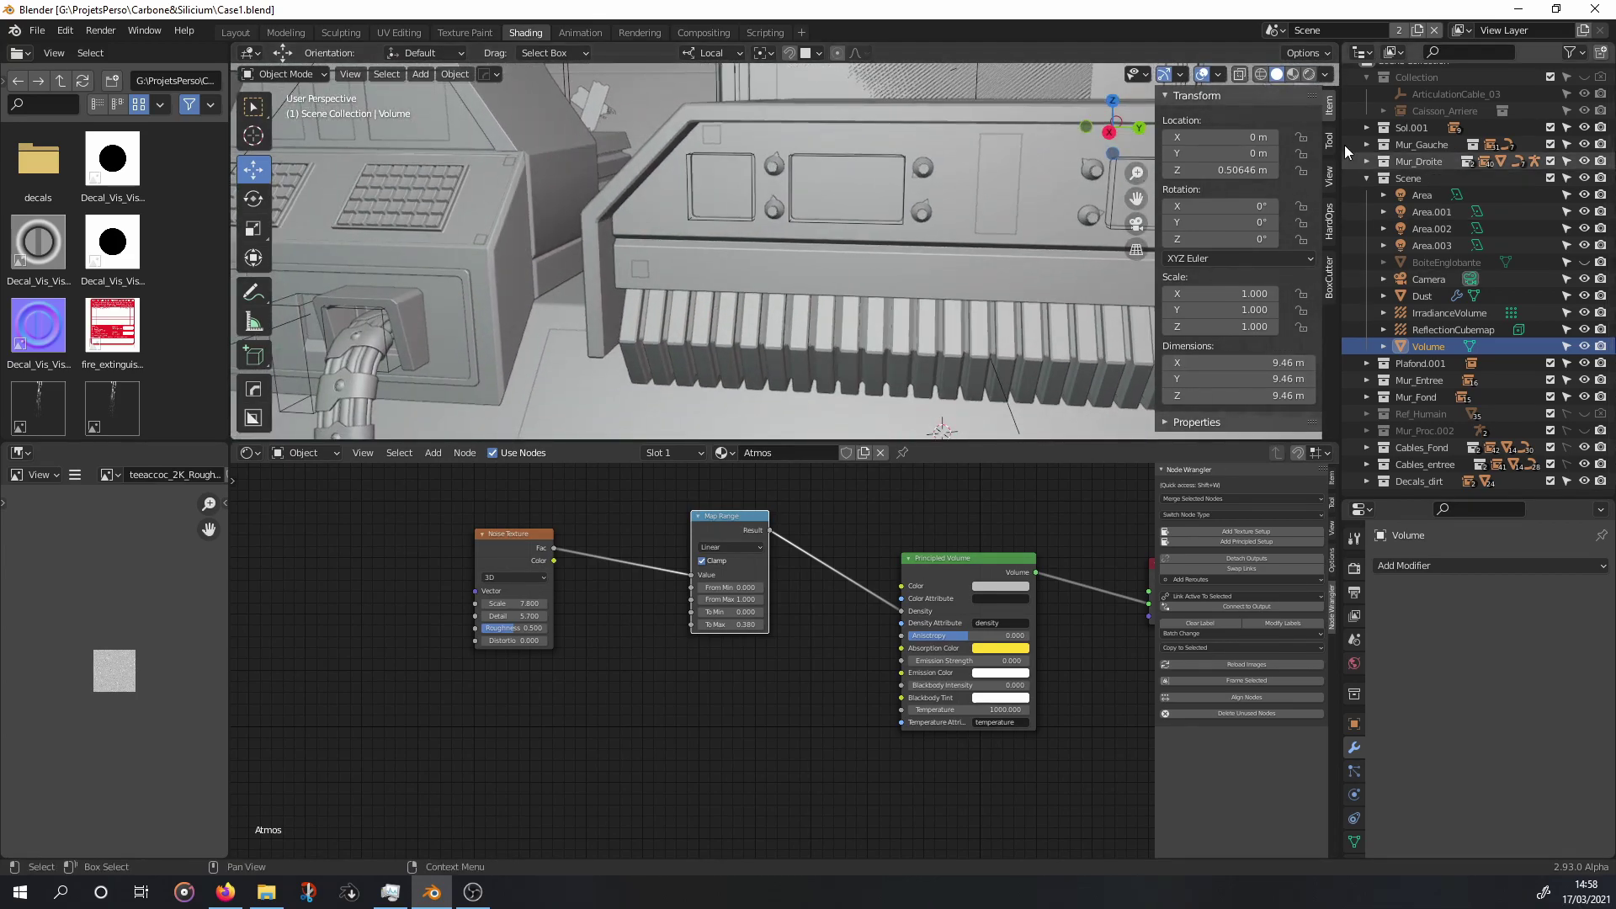
pyautogui.click(1291, 74)
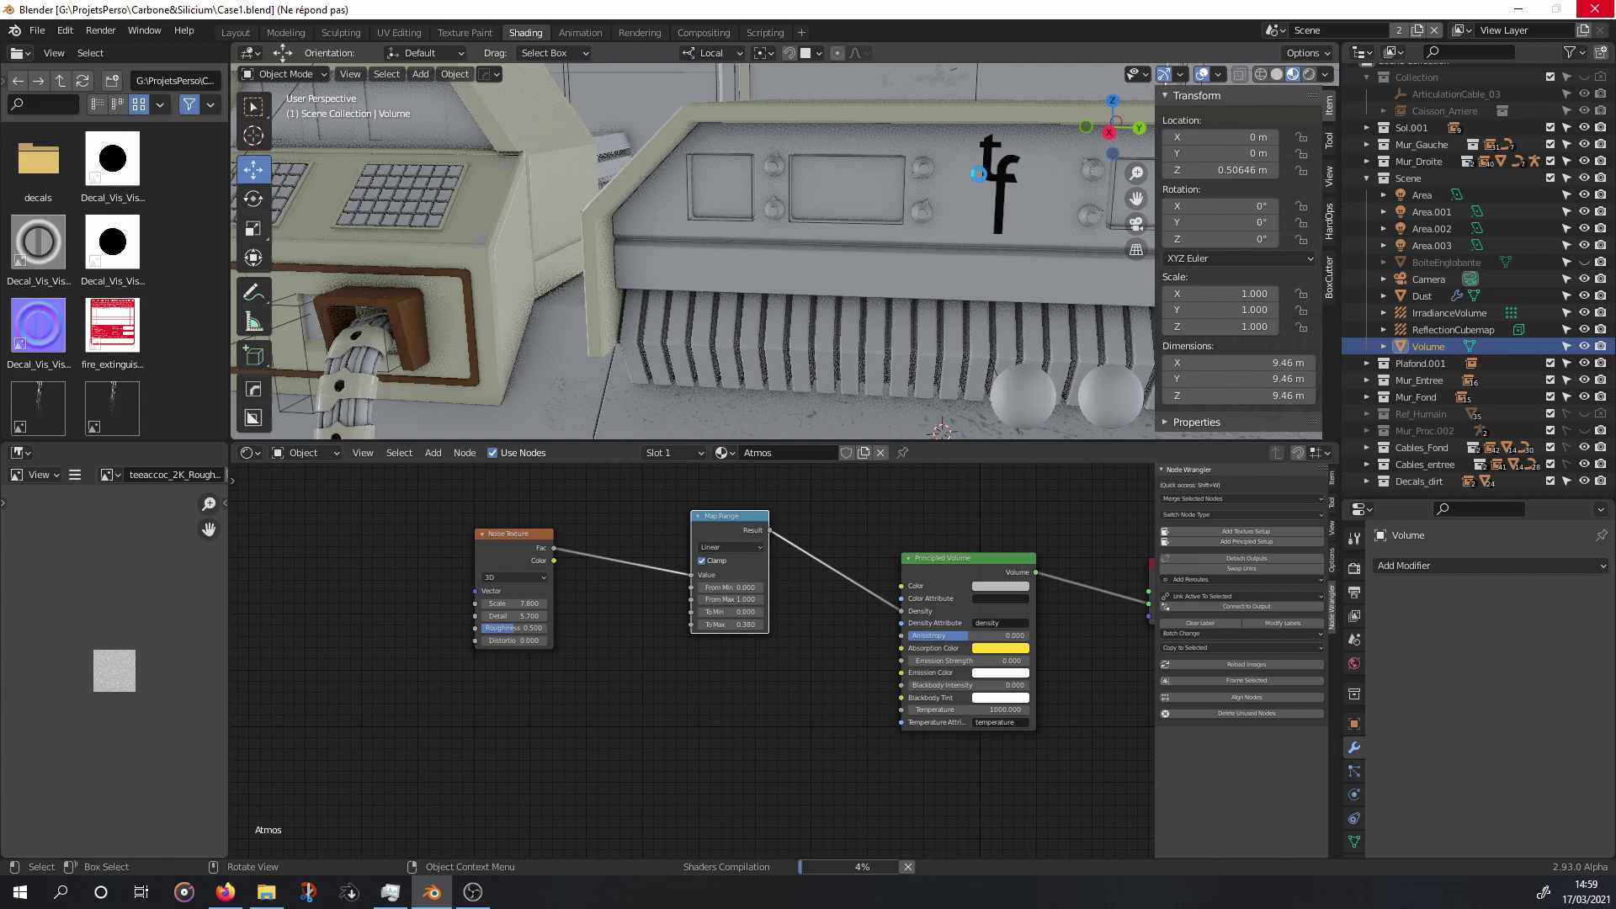
# Move the wall stain decal 0.0789 m sideways along X.
pyautogui.click(931, 252)
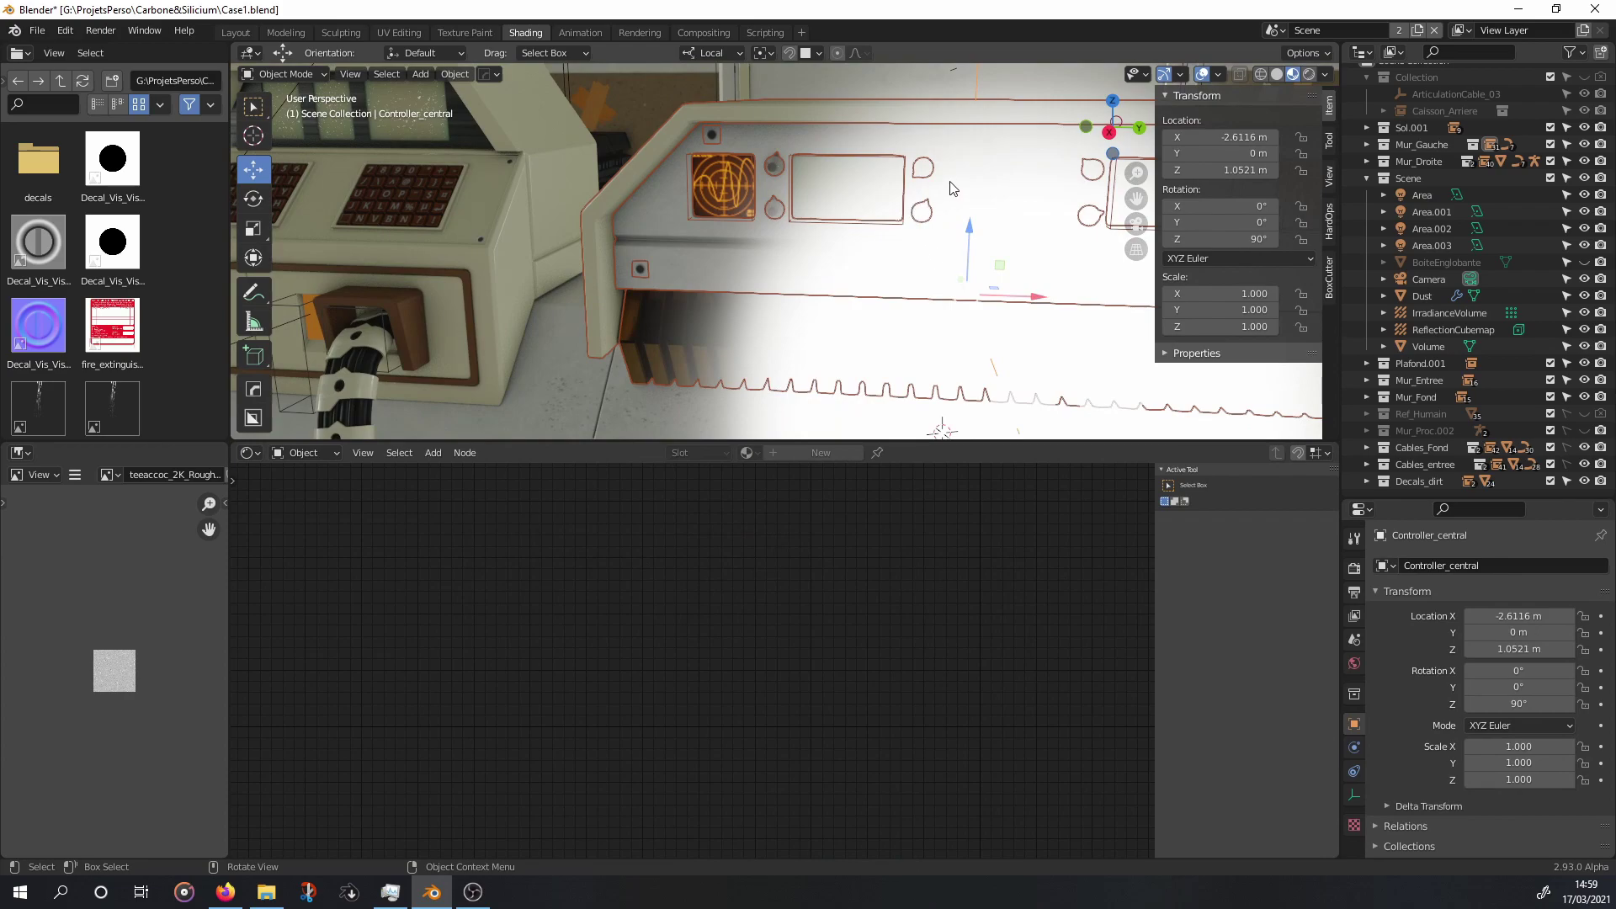
pyautogui.scroll(2, 934, 244)
pyautogui.moveTo(695, 98)
pyautogui.mouseDown(button='middle')
pyautogui.moveTo(896, 114)
pyautogui.moveTo(869, 252)
pyautogui.moveTo(744, 288)
pyautogui.moveTo(805, 199)
pyautogui.moveTo(744, 184)
pyautogui.moveTo(940, 193)
pyautogui.moveTo(729, 196)
pyautogui.mouseUp(button='middle')
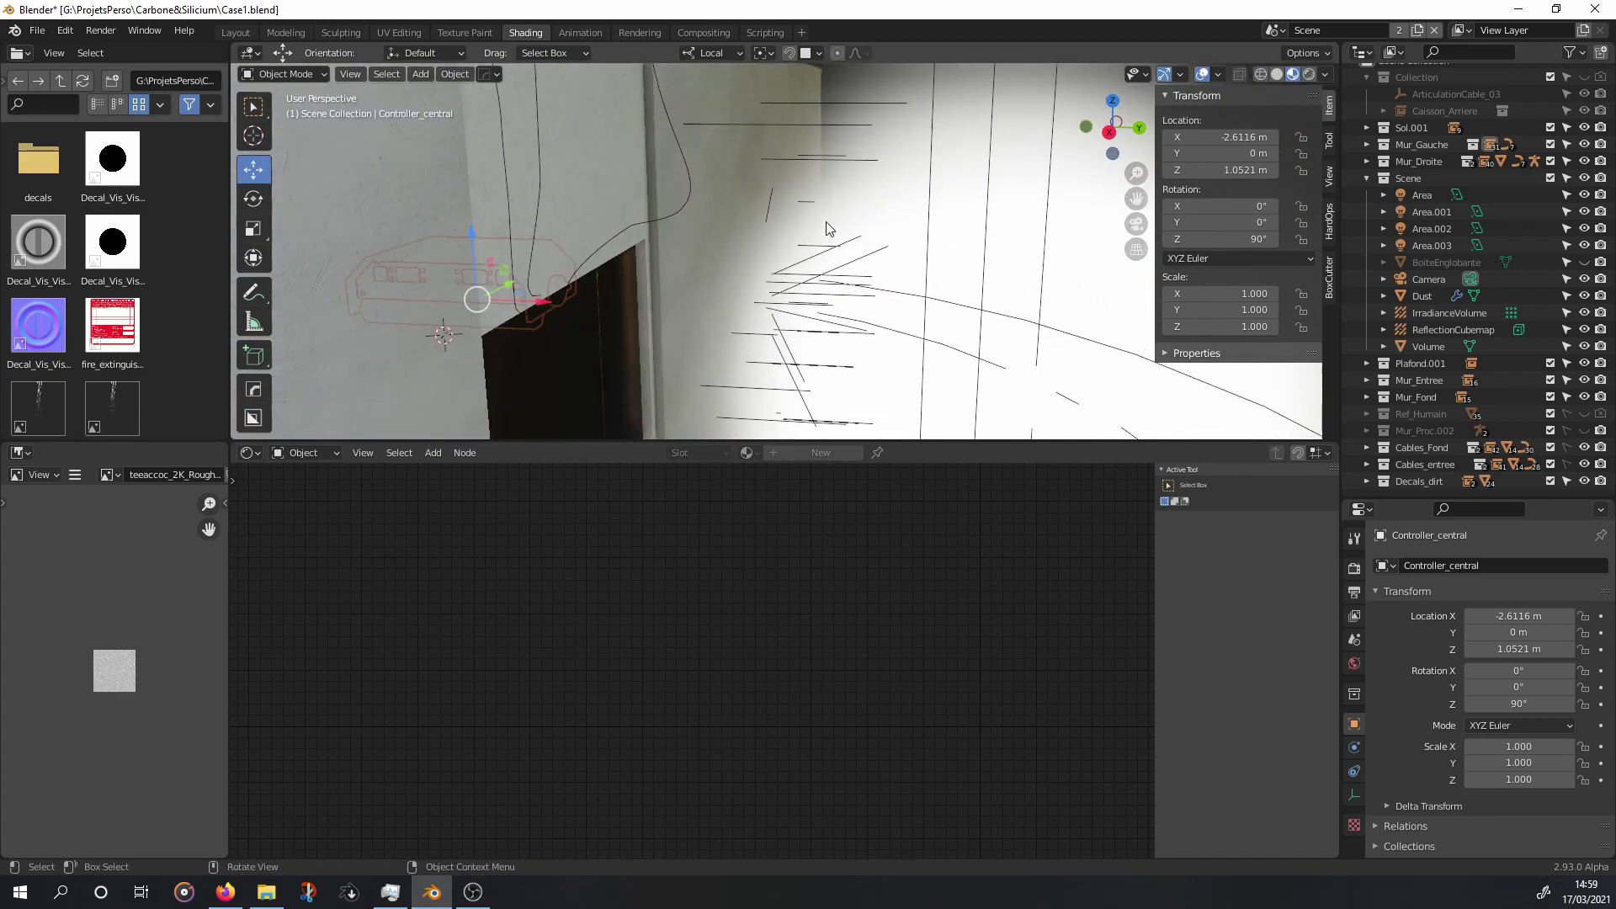
pyautogui.click(727, 190)
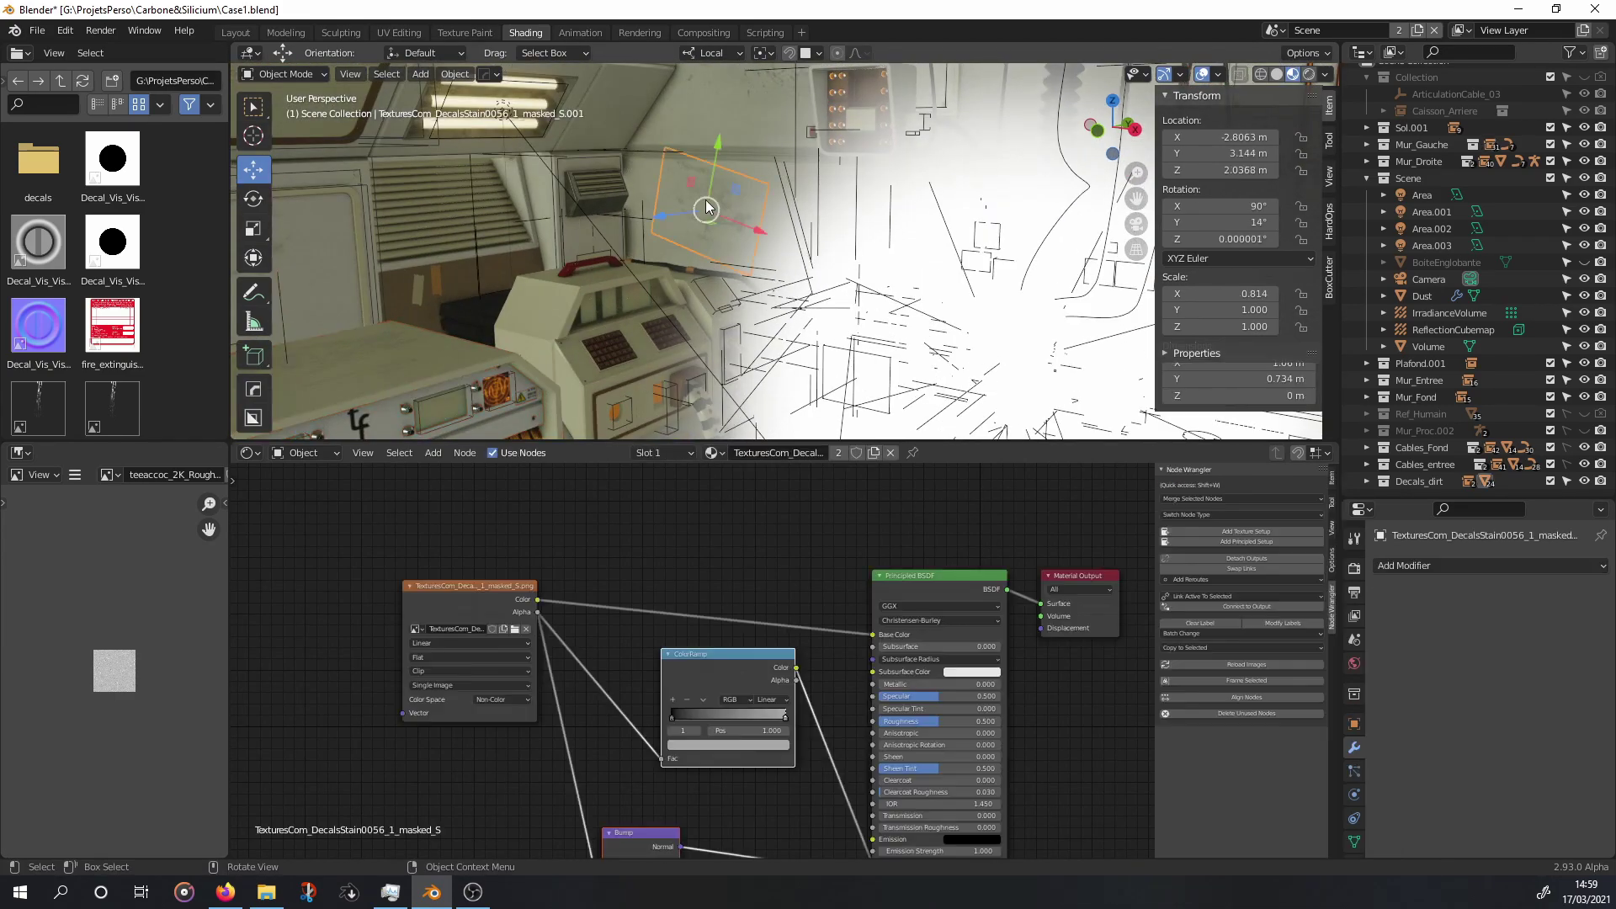
pyautogui.scroll(5, 732, 194)
pyautogui.moveTo(695, 200); pyautogui.dragTo(753, 200)
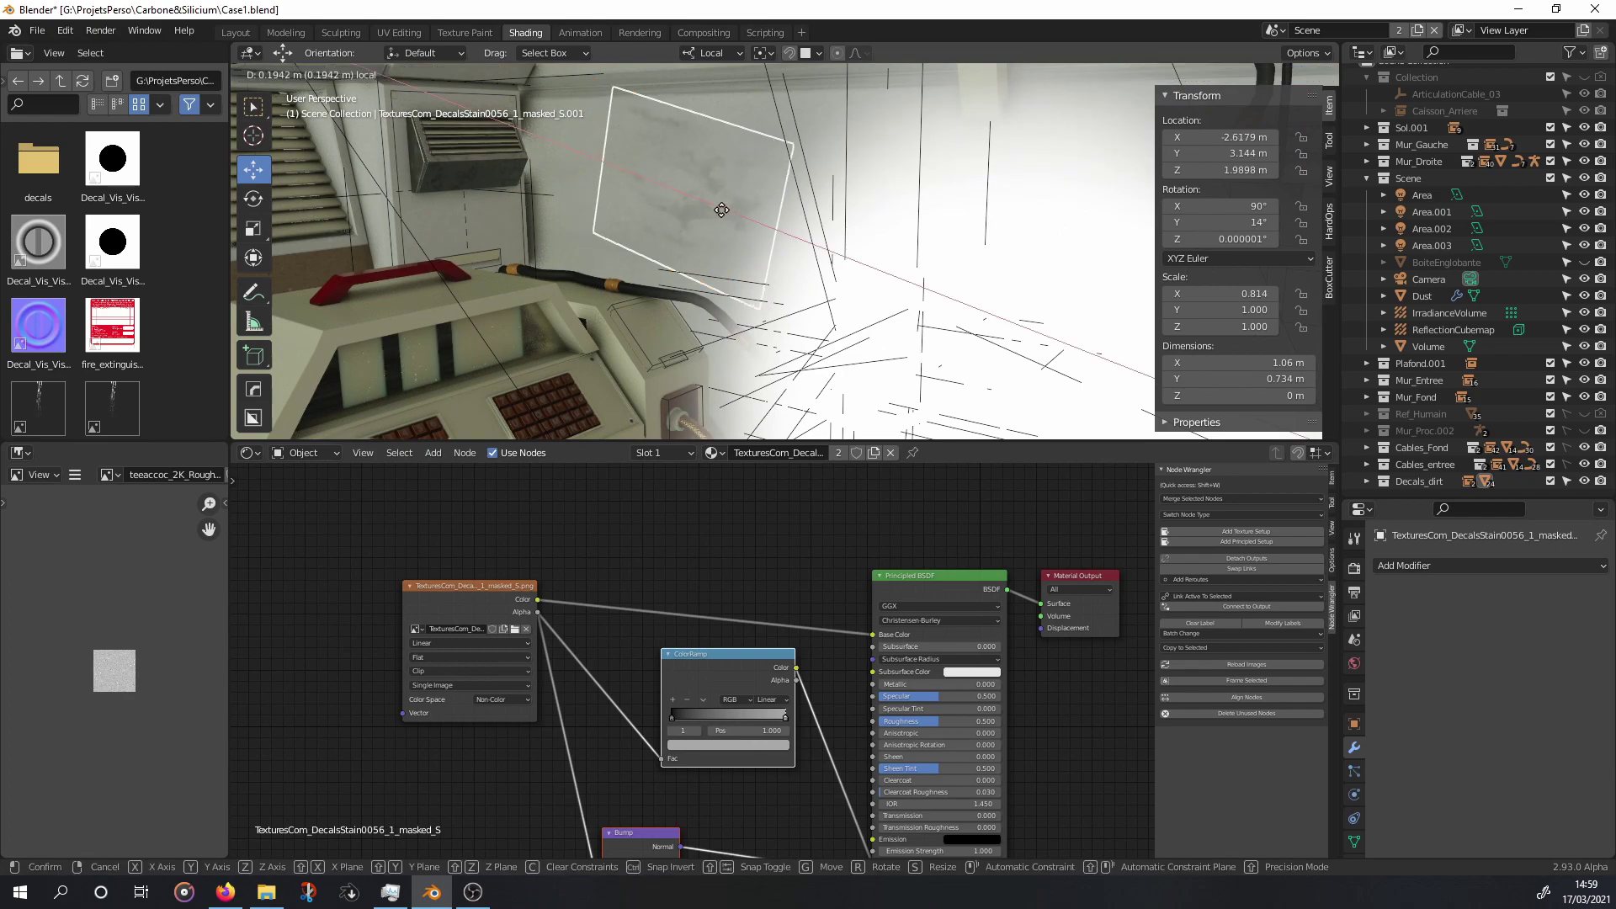
pyautogui.scroll(-3, 811, 245)
pyautogui.scroll(4, 810, 246)
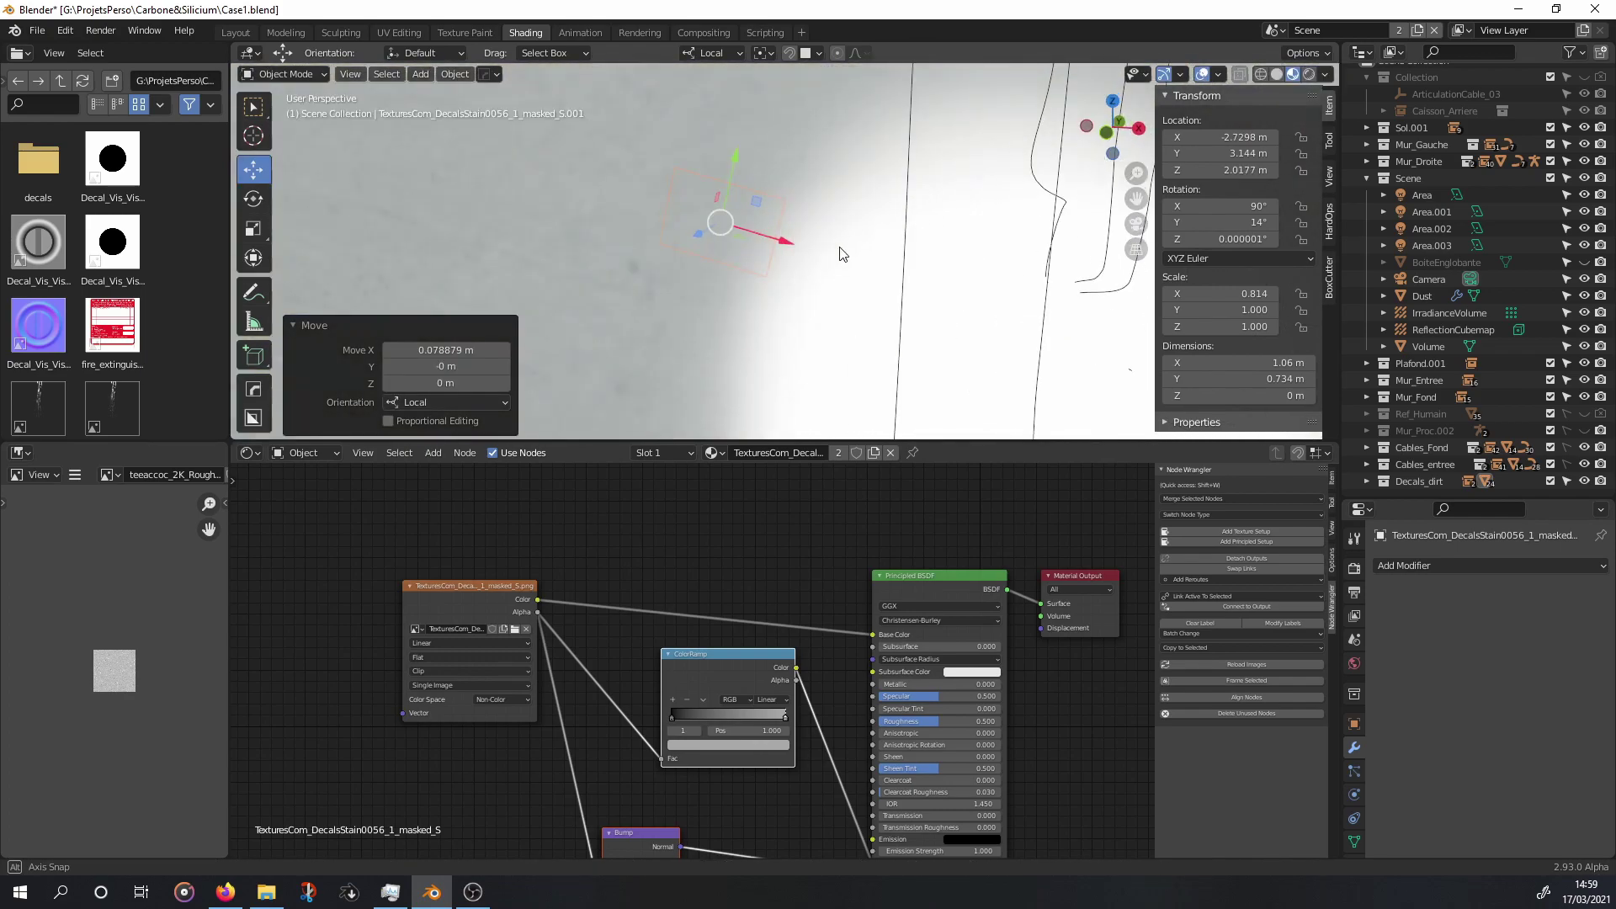
pyautogui.scroll(-4, 750, 246)
pyautogui.scroll(4, 753, 236)
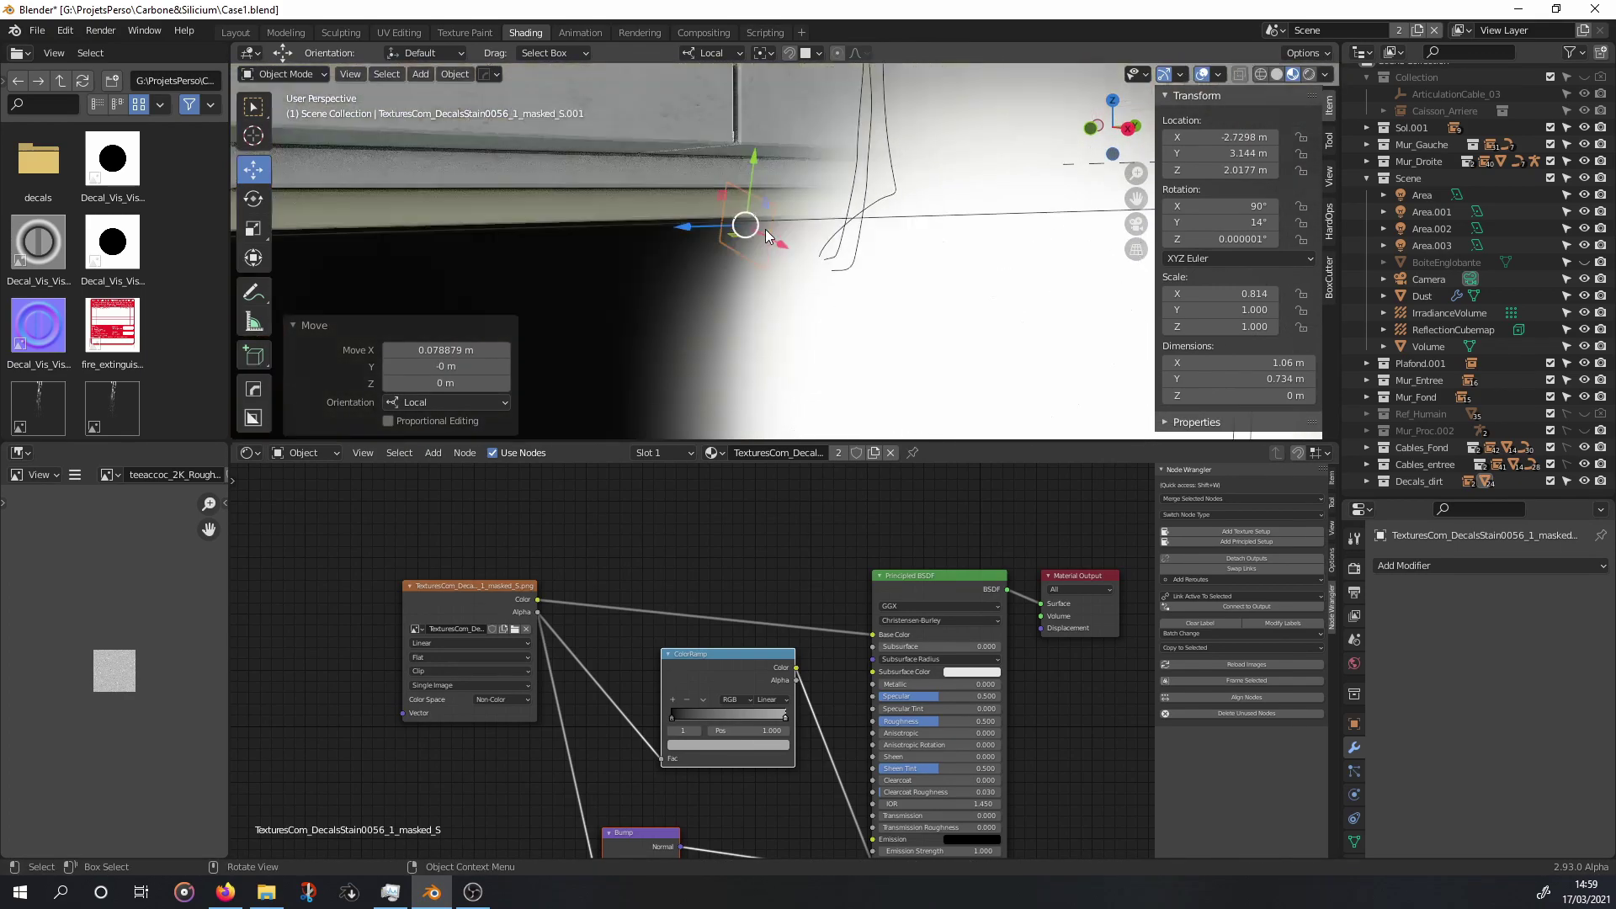
pyautogui.scroll(-4, 738, 221)
# From the camera view, add a Scene Line Art Grease Pencil object.
pyautogui.press('KP_0')
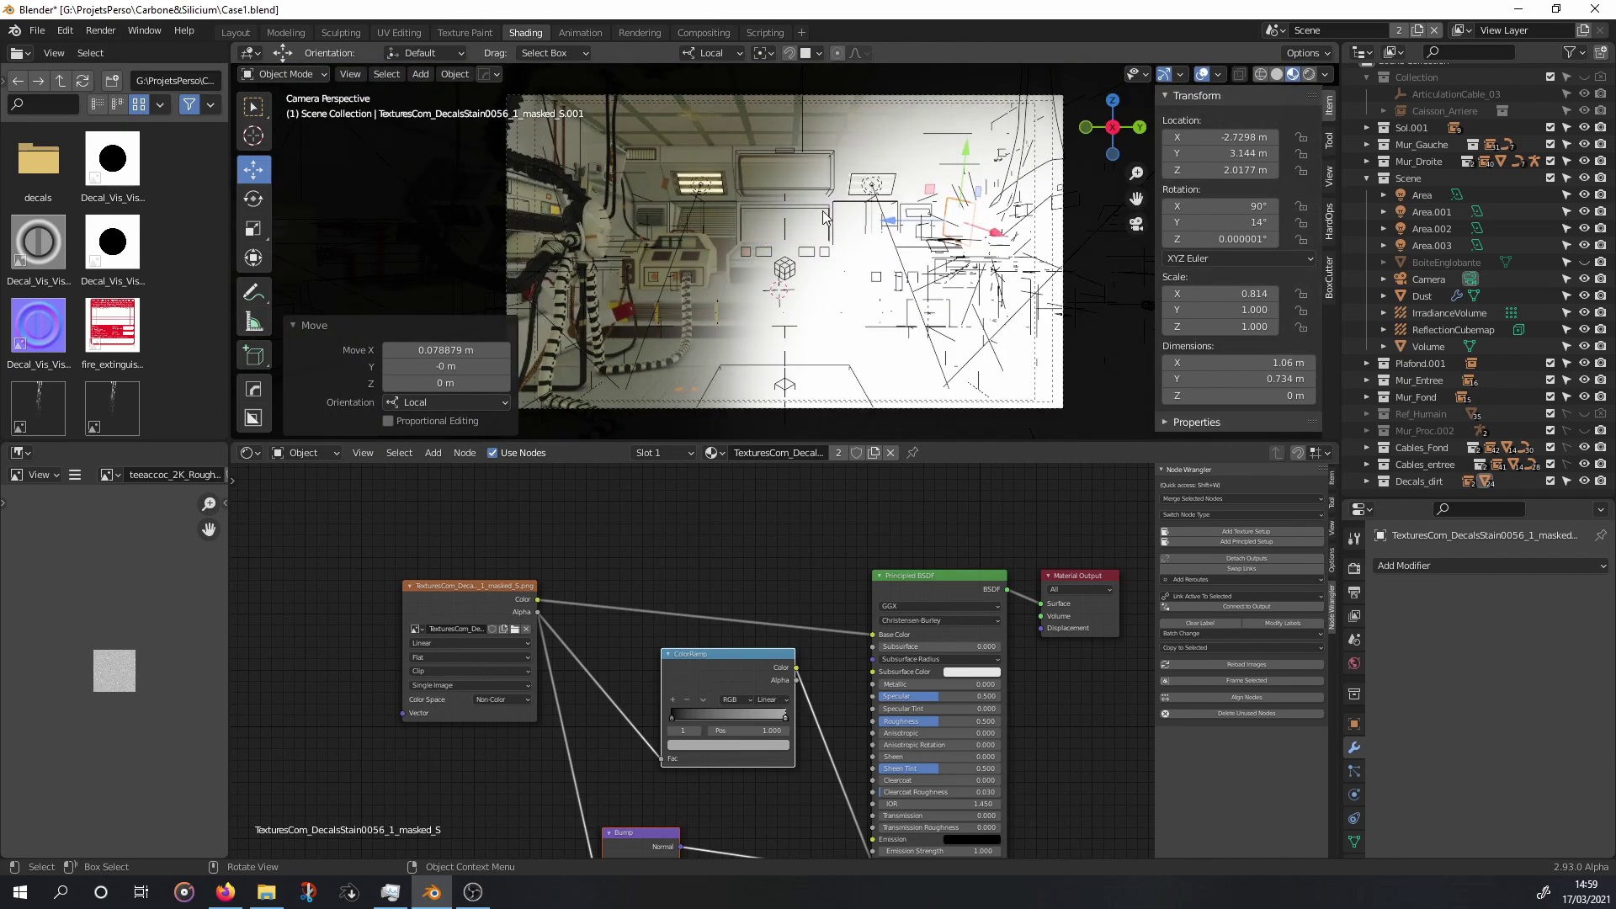
pyautogui.scroll(2, 822, 211)
pyautogui.hotkey('shift', 'a')
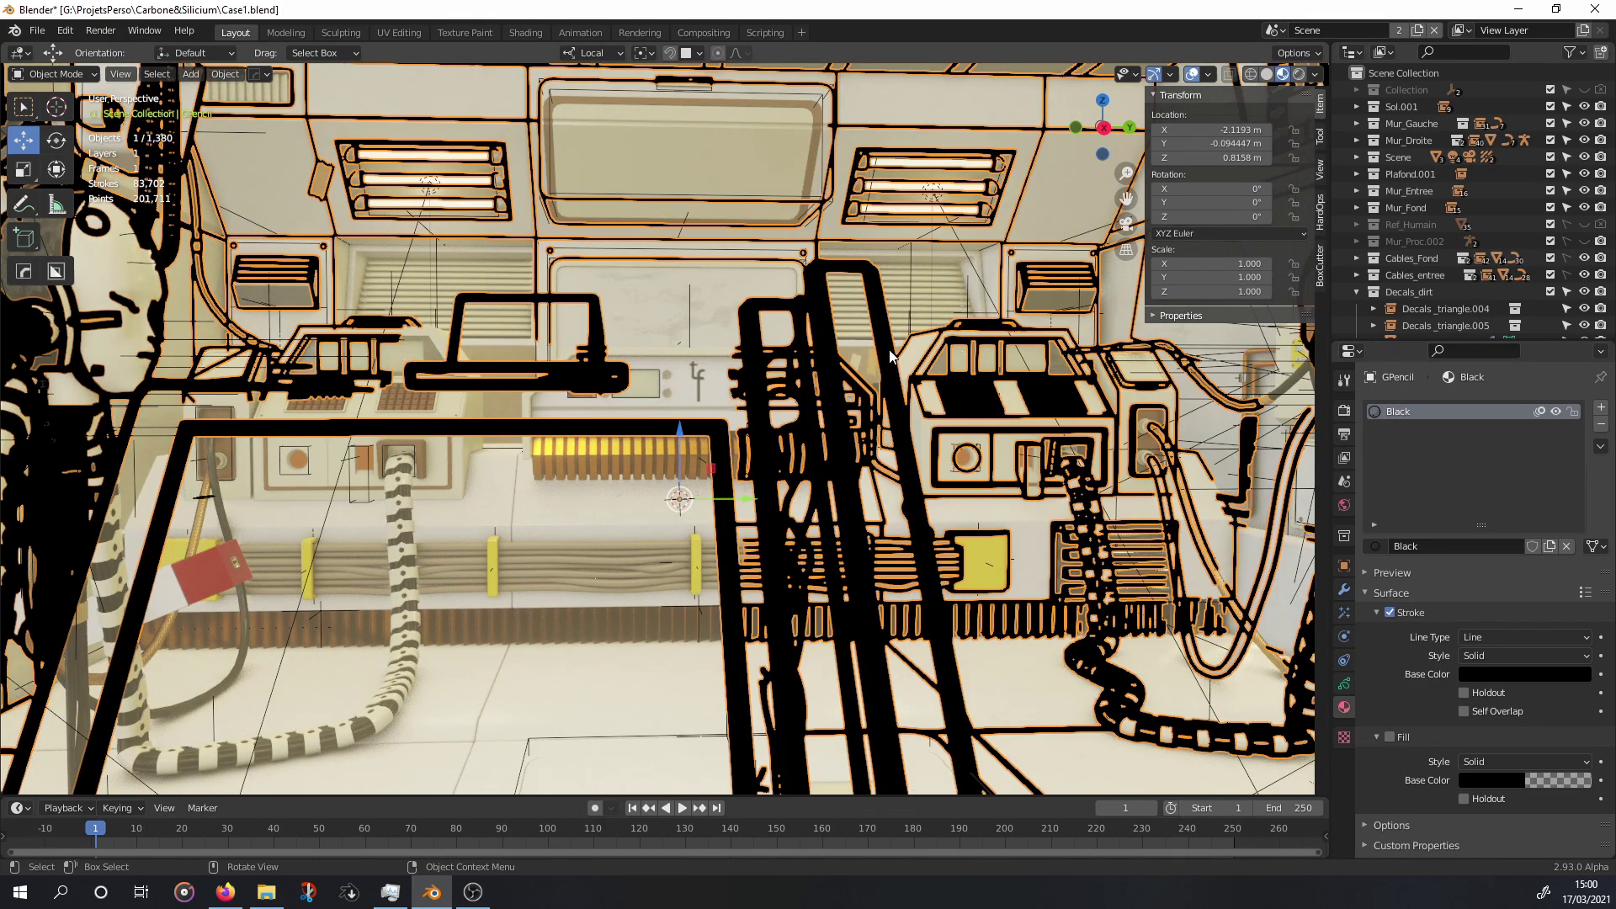
# Unhide Collection's objects and delete the Caisson_Arriere back panel.
pyautogui.press('KP_0')
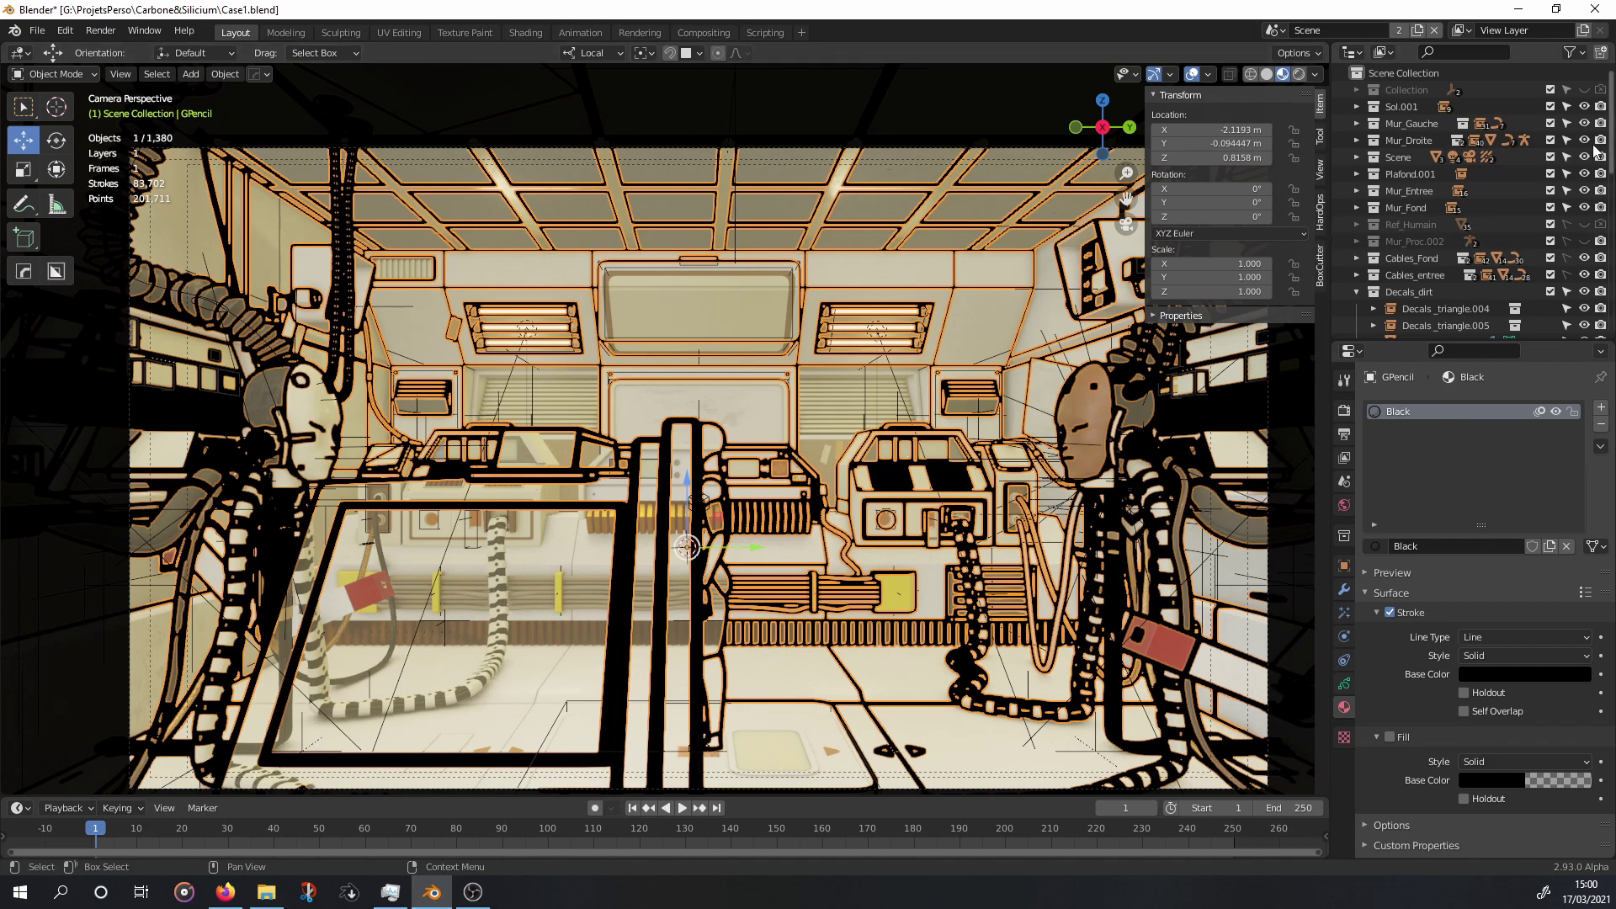
pyautogui.click(1583, 90)
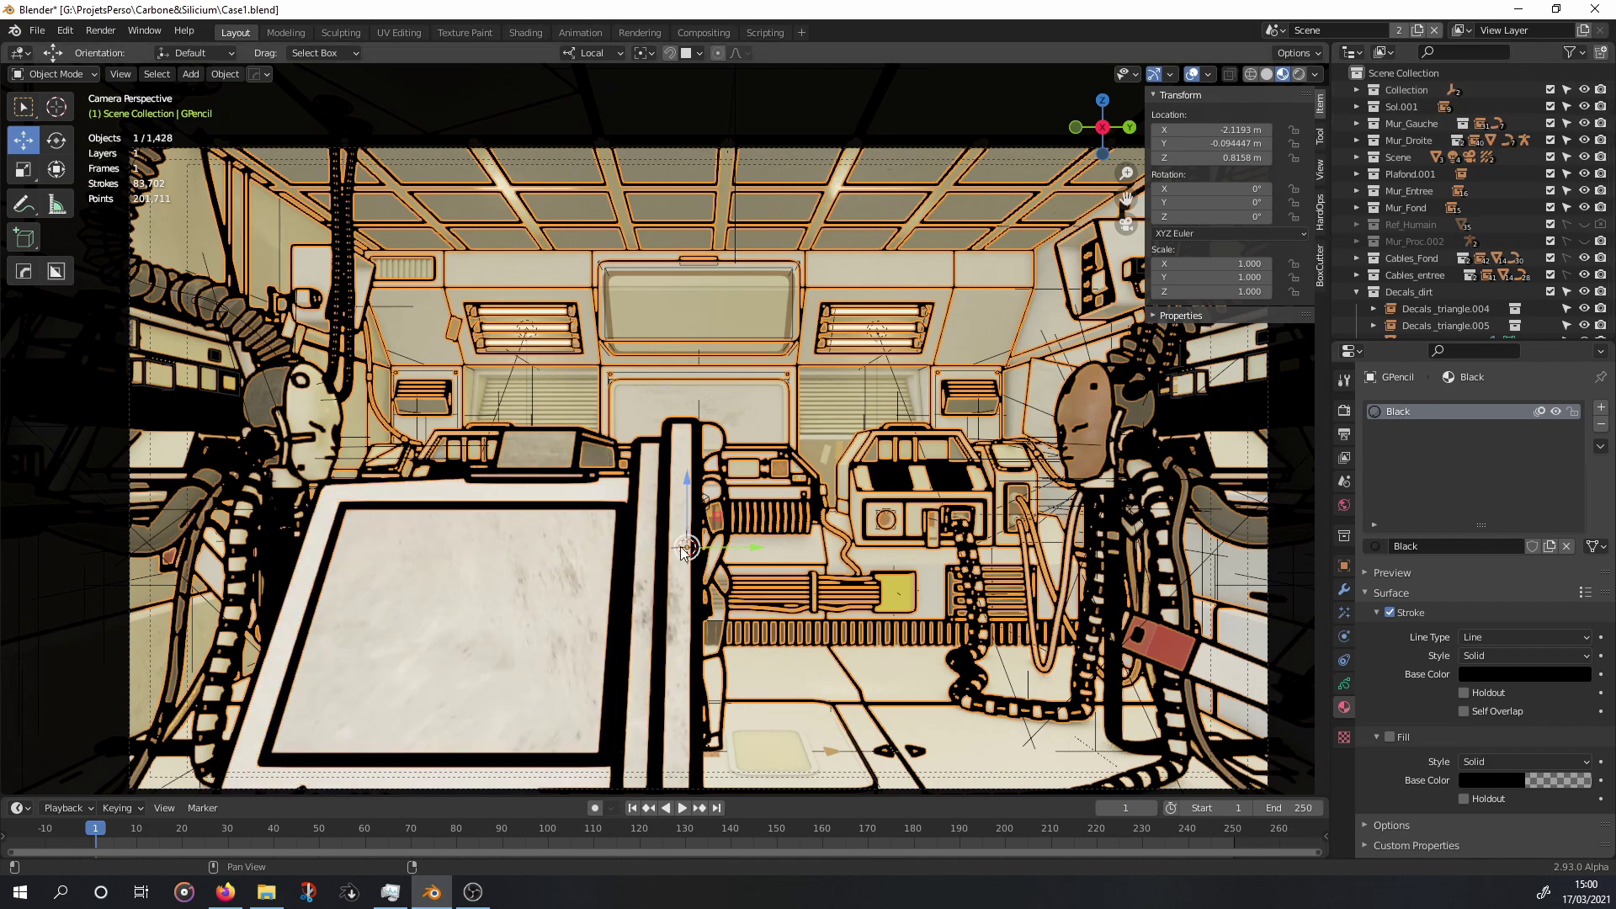
pyautogui.click(600, 537)
pyautogui.press('Delete')
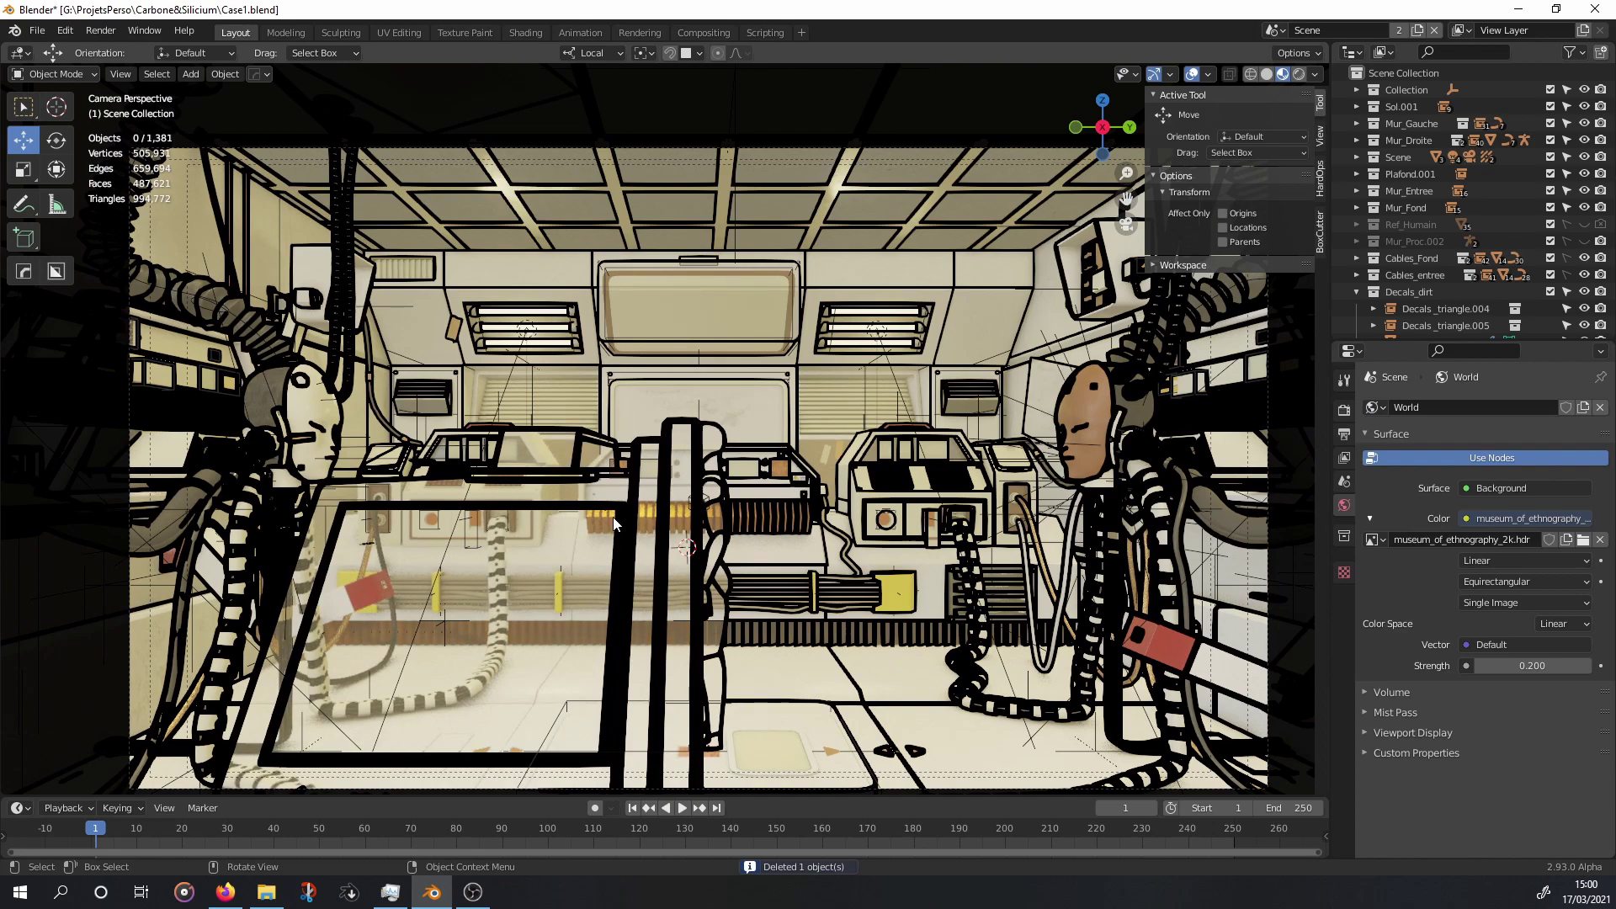
# Delete the single leftover object inside Collection.
pyautogui.click(1357, 90)
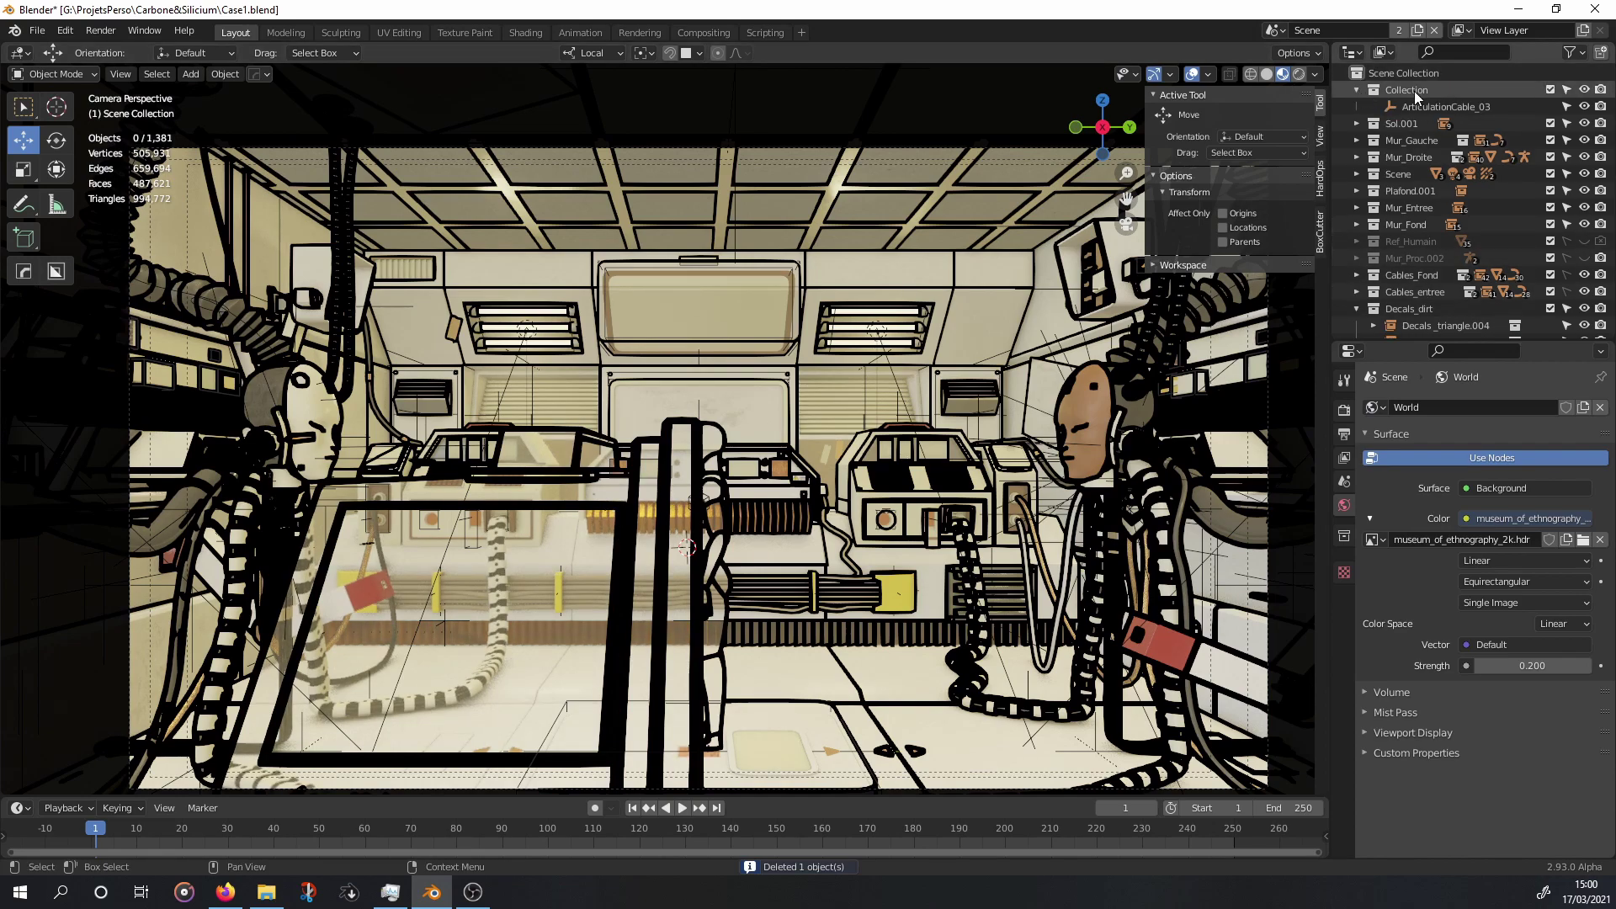
pyautogui.click(1422, 107)
pyautogui.press('Delete')
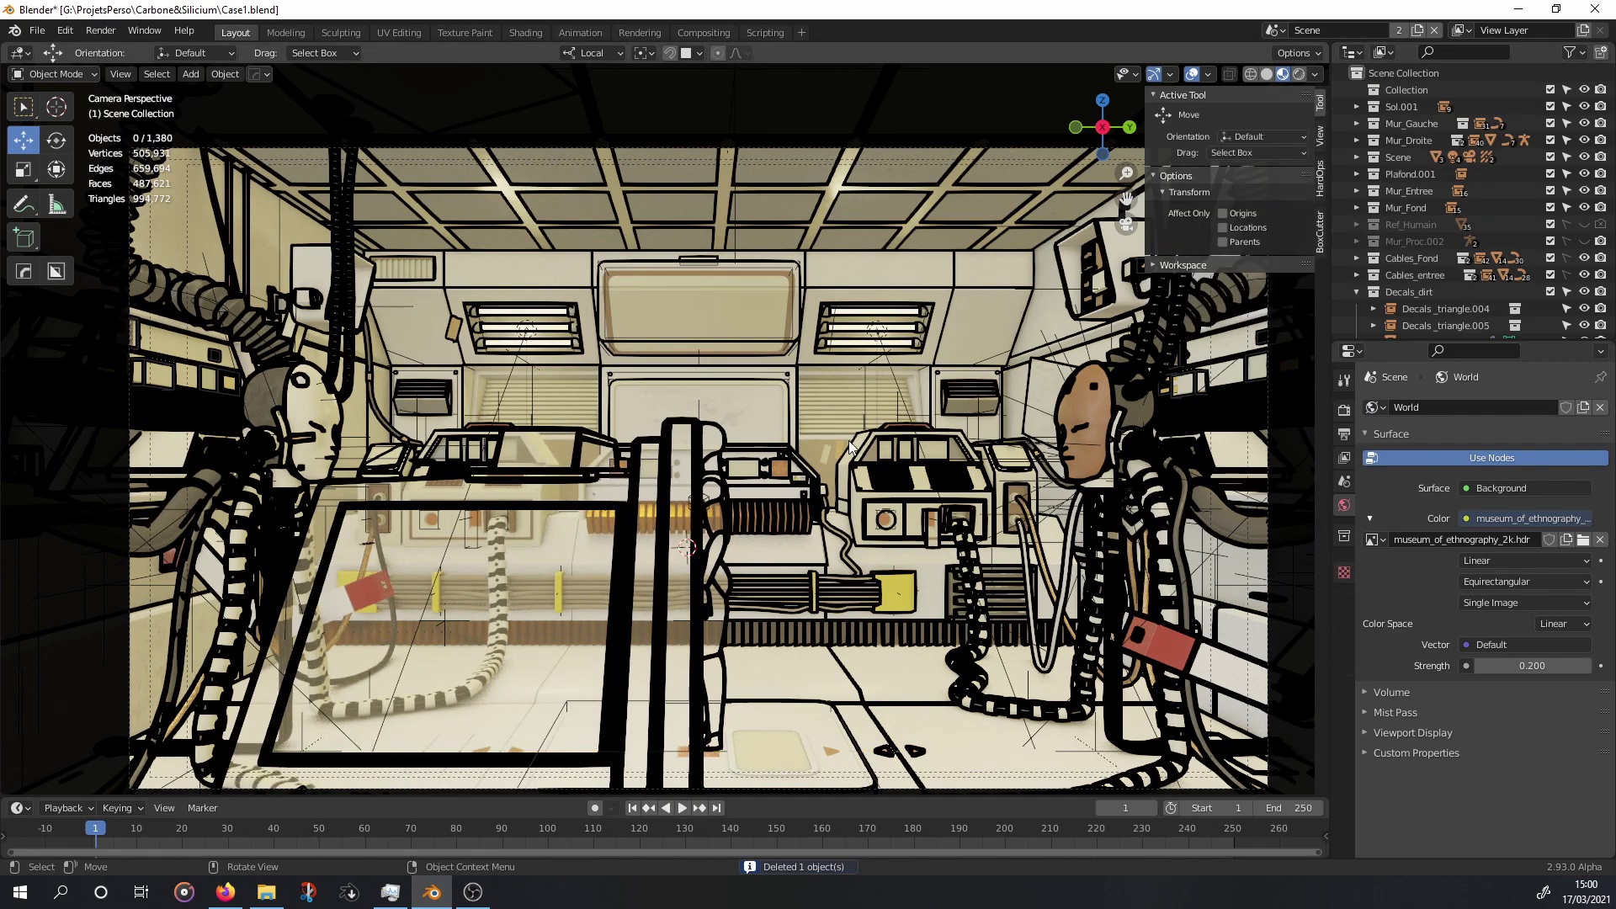
# Orbit, pan and zoom in on the central console and desks to inspect the Line Art strokes.
pyautogui.moveTo(1017, 416)
pyautogui.mouseDown(button='middle')
pyautogui.moveTo(912, 457)
pyautogui.moveTo(937, 461)
pyautogui.moveTo(711, 512)
pyautogui.mouseUp(button='middle')
pyautogui.press('KP_0')
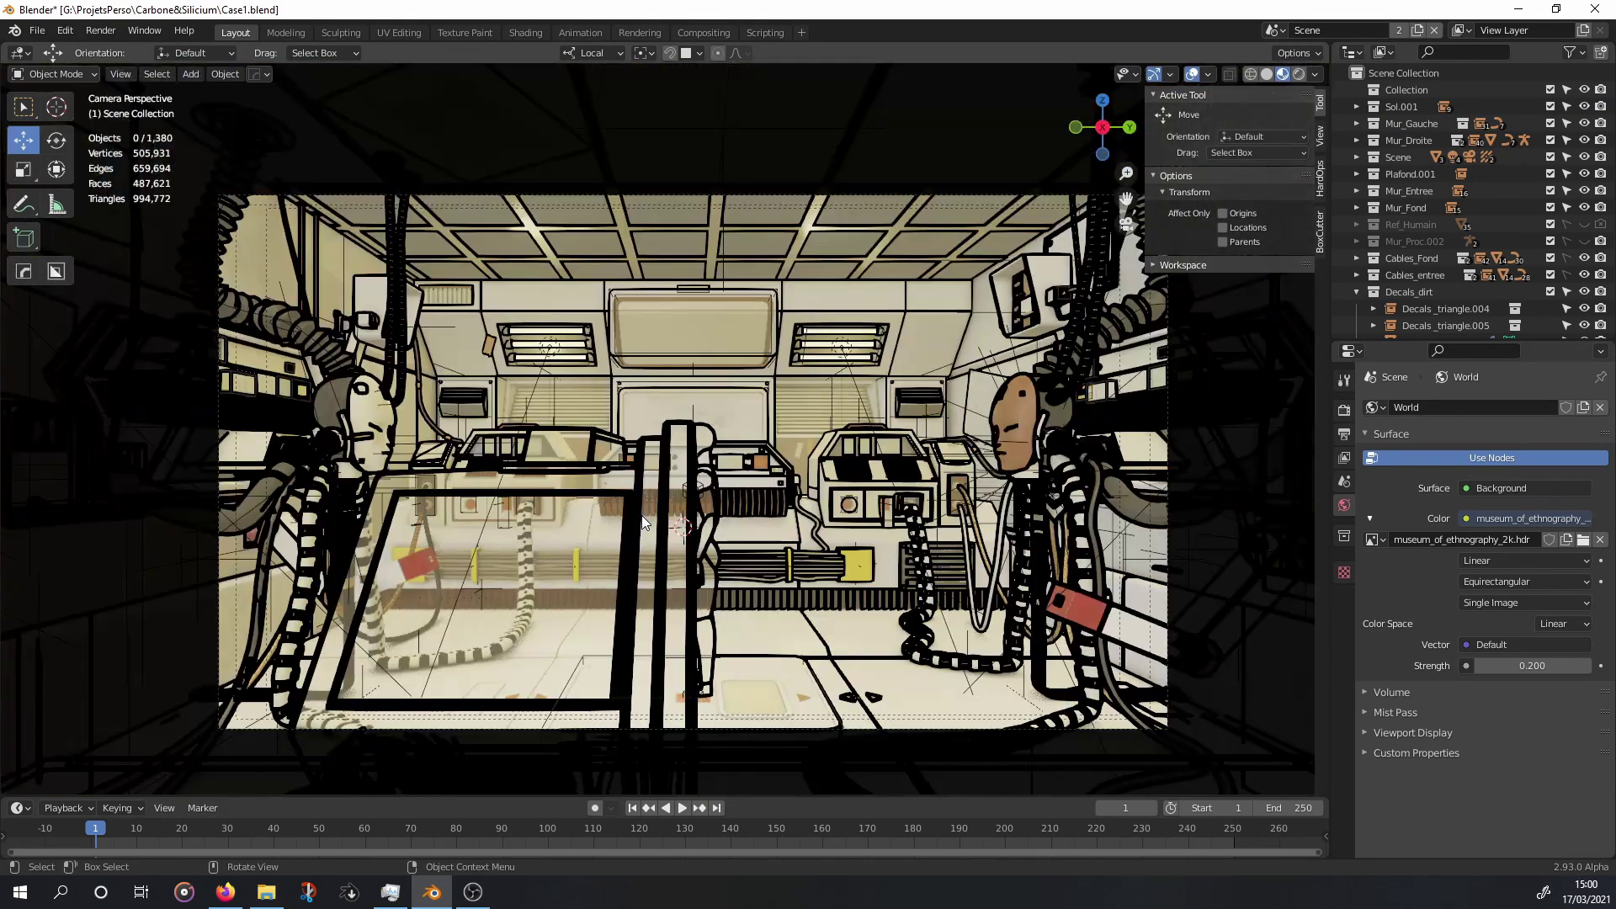
pyautogui.scroll(2, 605, 586)
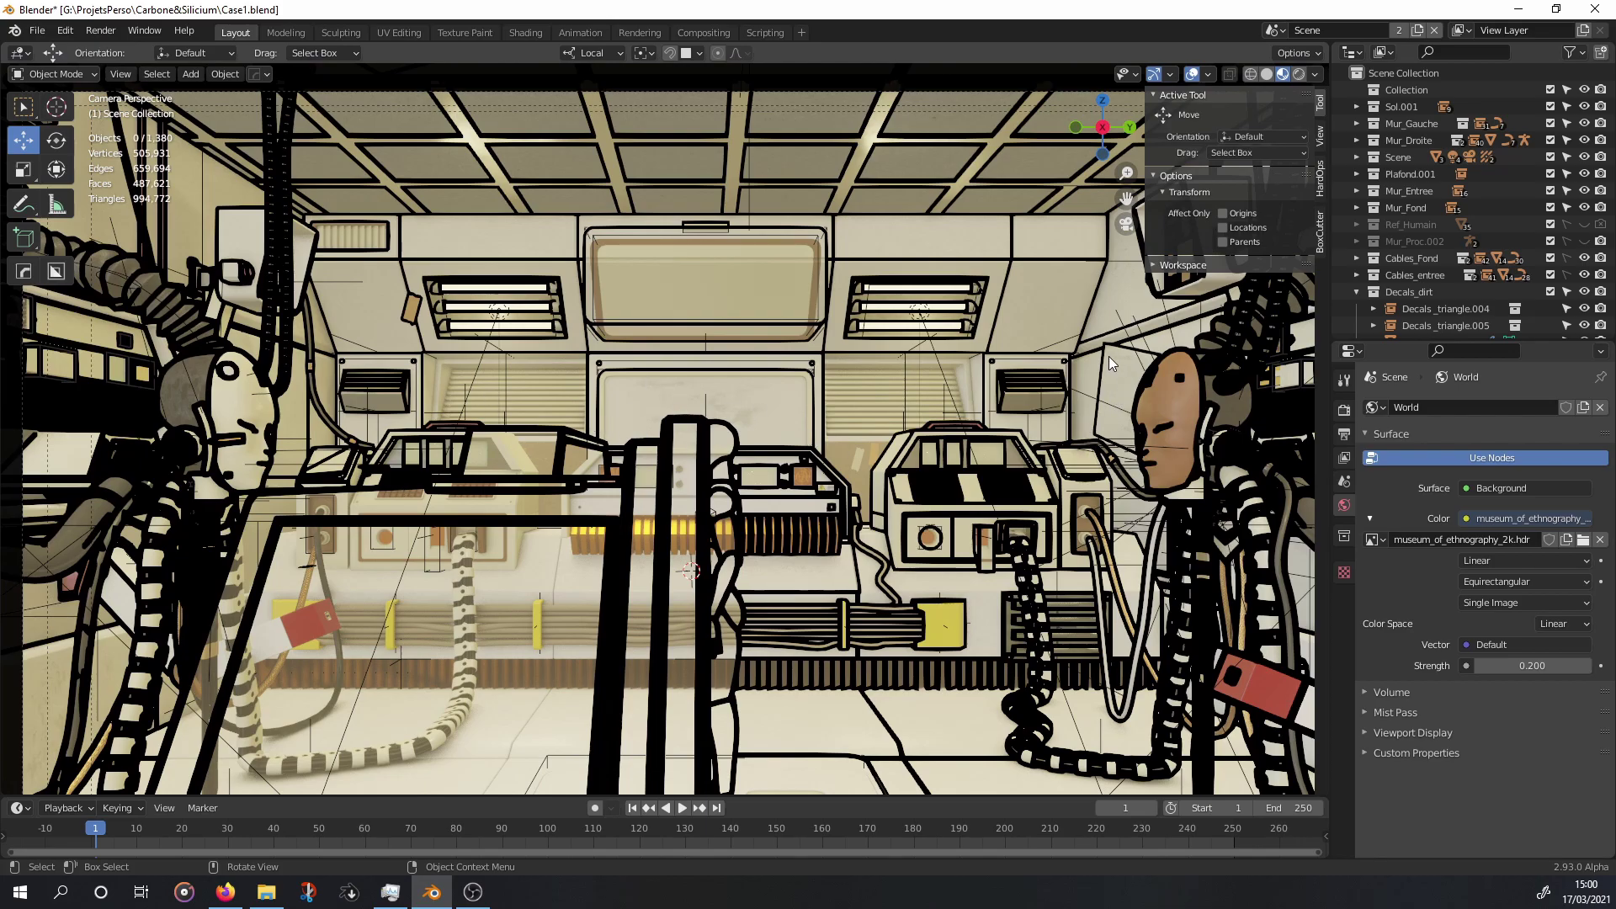
pyautogui.moveTo(1109, 363)
pyautogui.mouseDown(button='middle')
pyautogui.moveTo(1118, 391)
pyautogui.moveTo(1126, 357)
pyautogui.moveTo(878, 422)
pyautogui.moveTo(983, 418)
pyautogui.moveTo(992, 237)
pyautogui.mouseUp(button='middle')
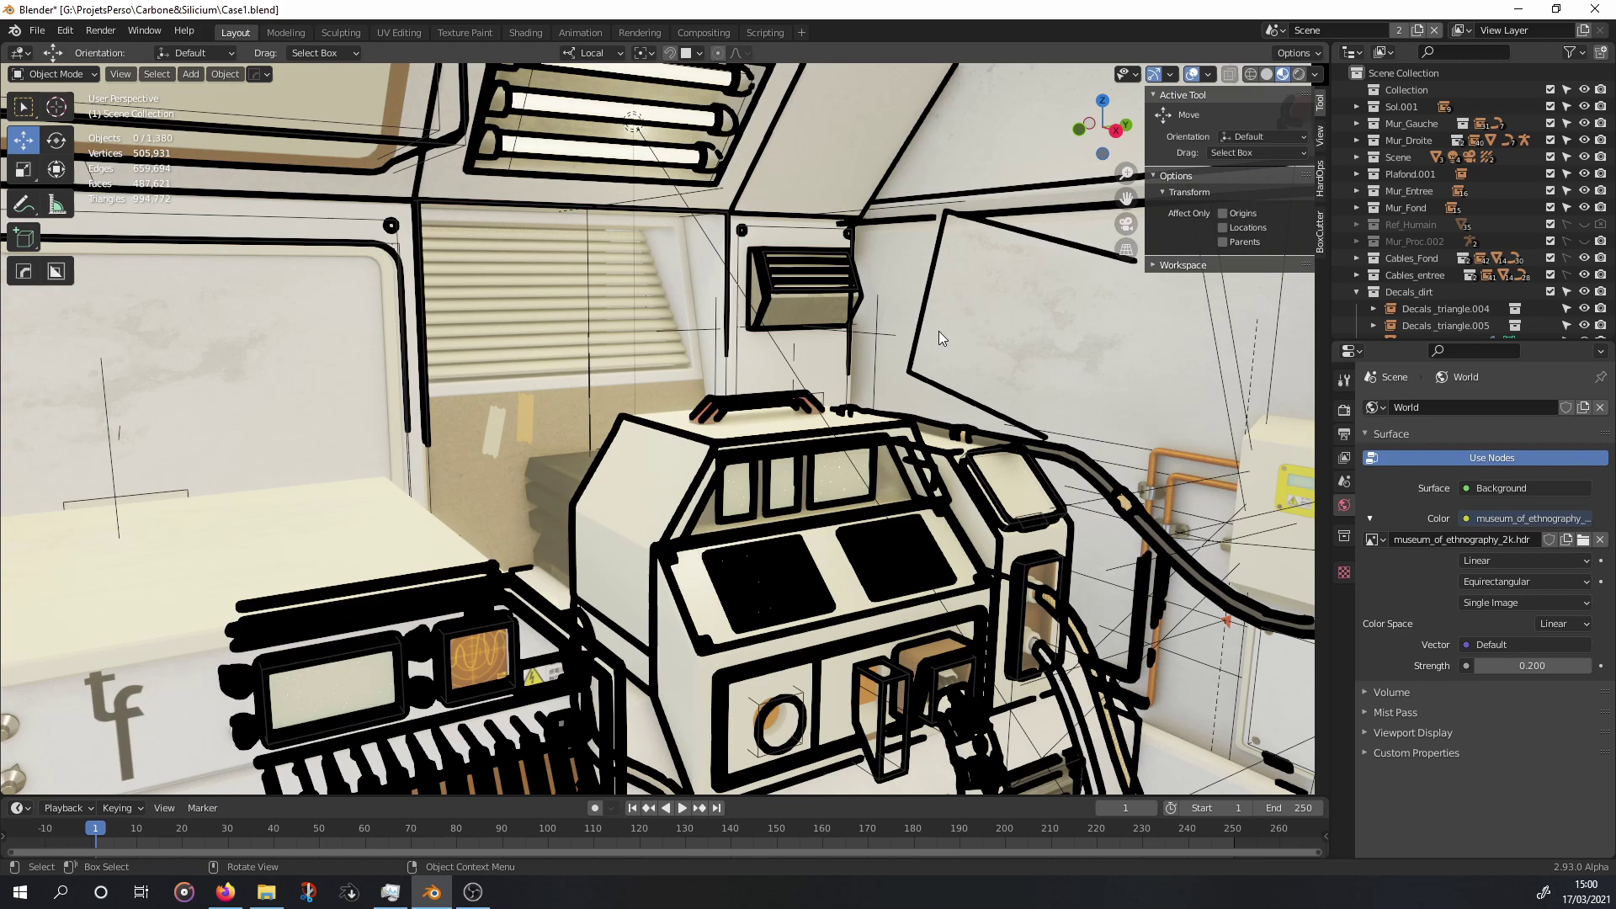
pyautogui.moveTo(807, 352)
pyautogui.mouseDown(button='middle')
pyautogui.moveTo(916, 344)
pyautogui.moveTo(611, 467)
pyautogui.moveTo(859, 404)
pyautogui.mouseUp(button='middle')
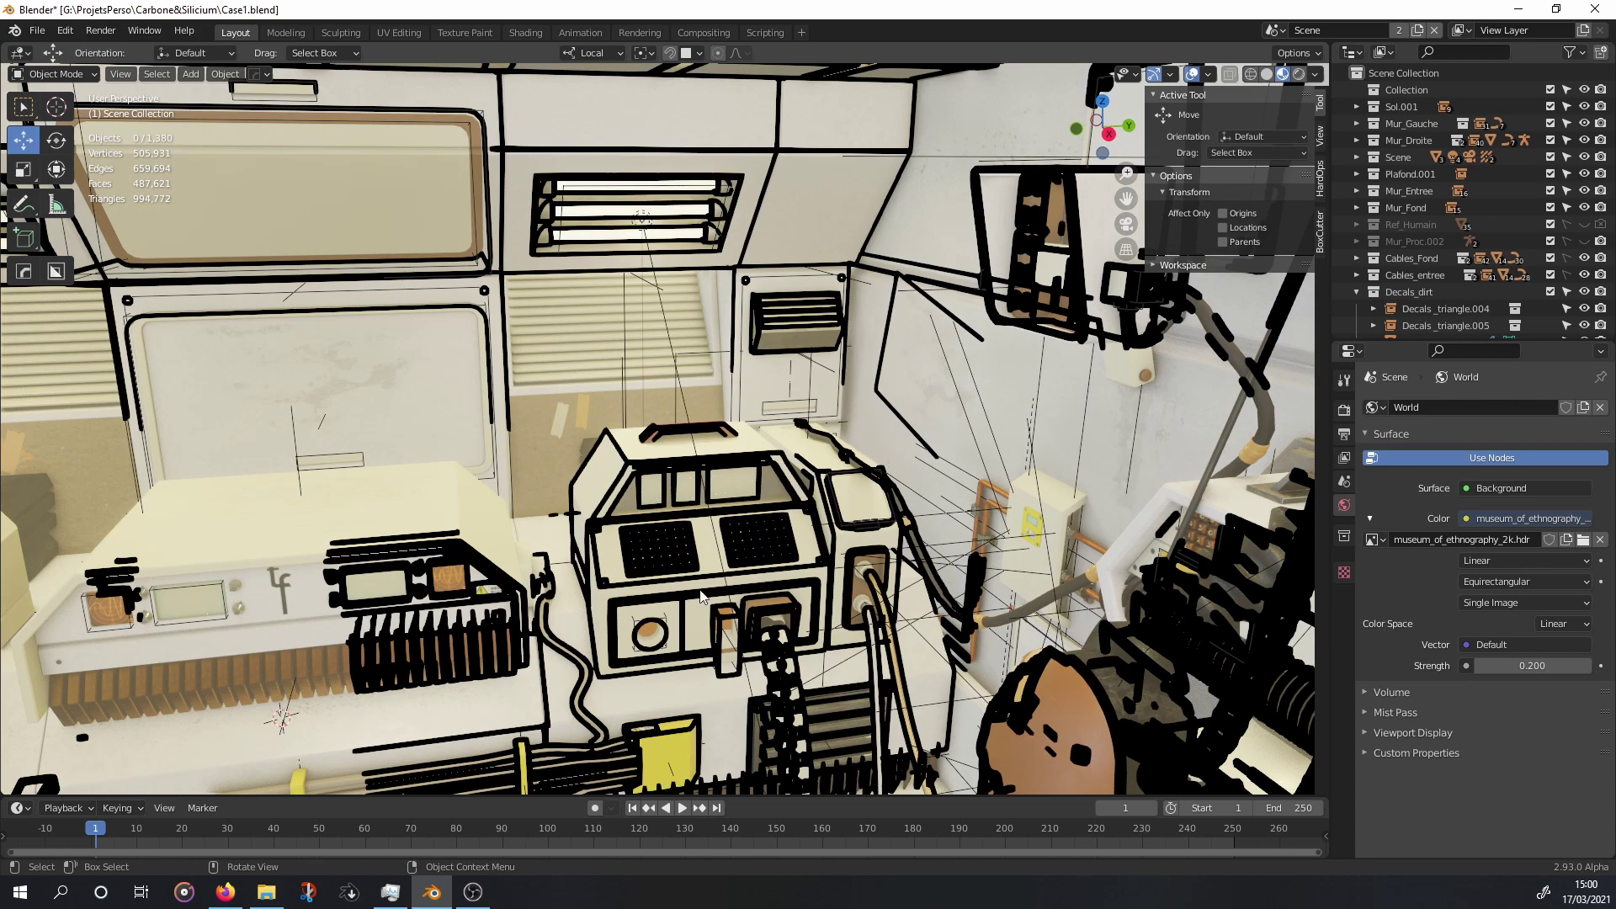
pyautogui.keyDown('shift'); pyautogui.moveTo(701, 596); pyautogui.dragTo(803, 524, button='middle'); pyautogui.keyUp('shift')
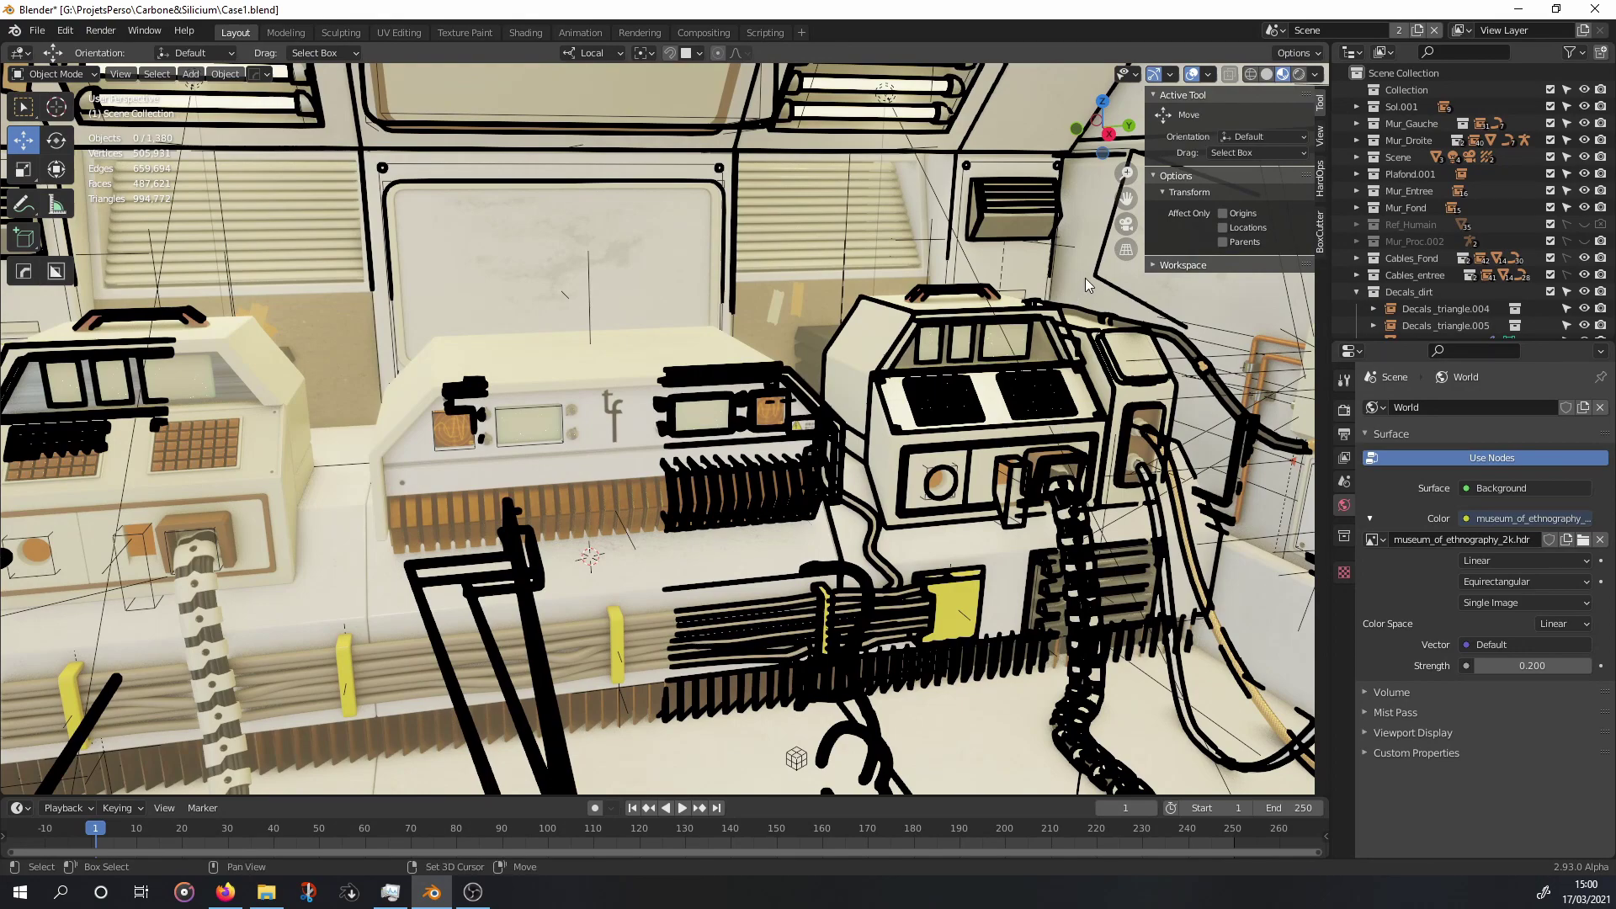
pyautogui.keyDown('shift'); pyautogui.moveTo(804, 523); pyautogui.dragTo(1039, 306, button='middle'); pyautogui.keyUp('shift')
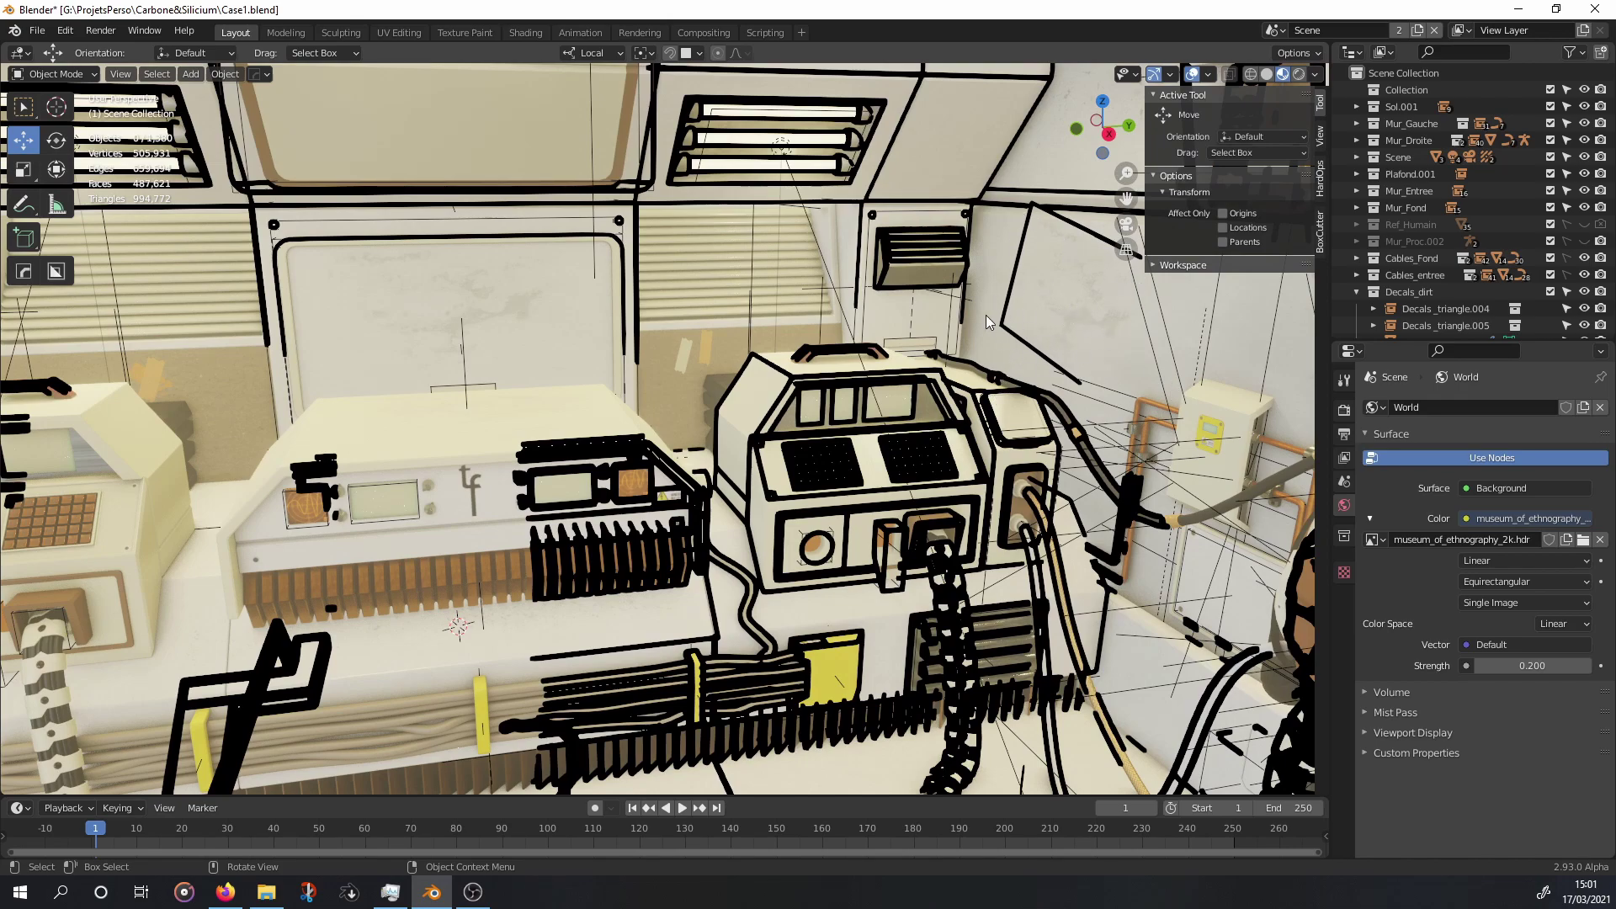
pyautogui.scroll(5, 451, 576)
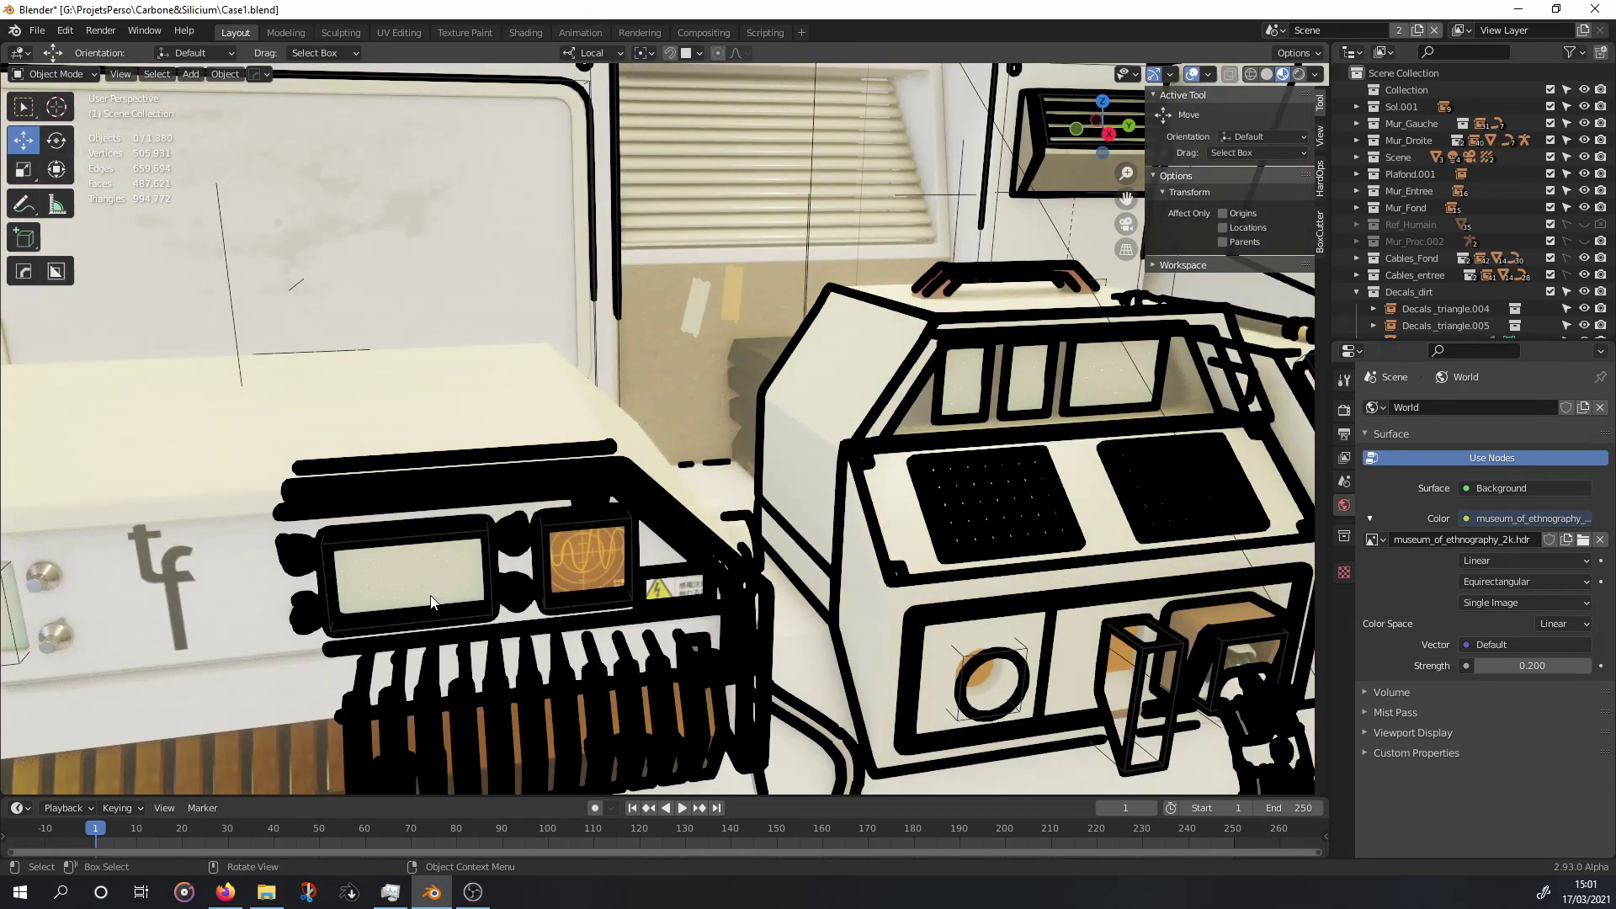
pyautogui.scroll(-5, 381, 594)
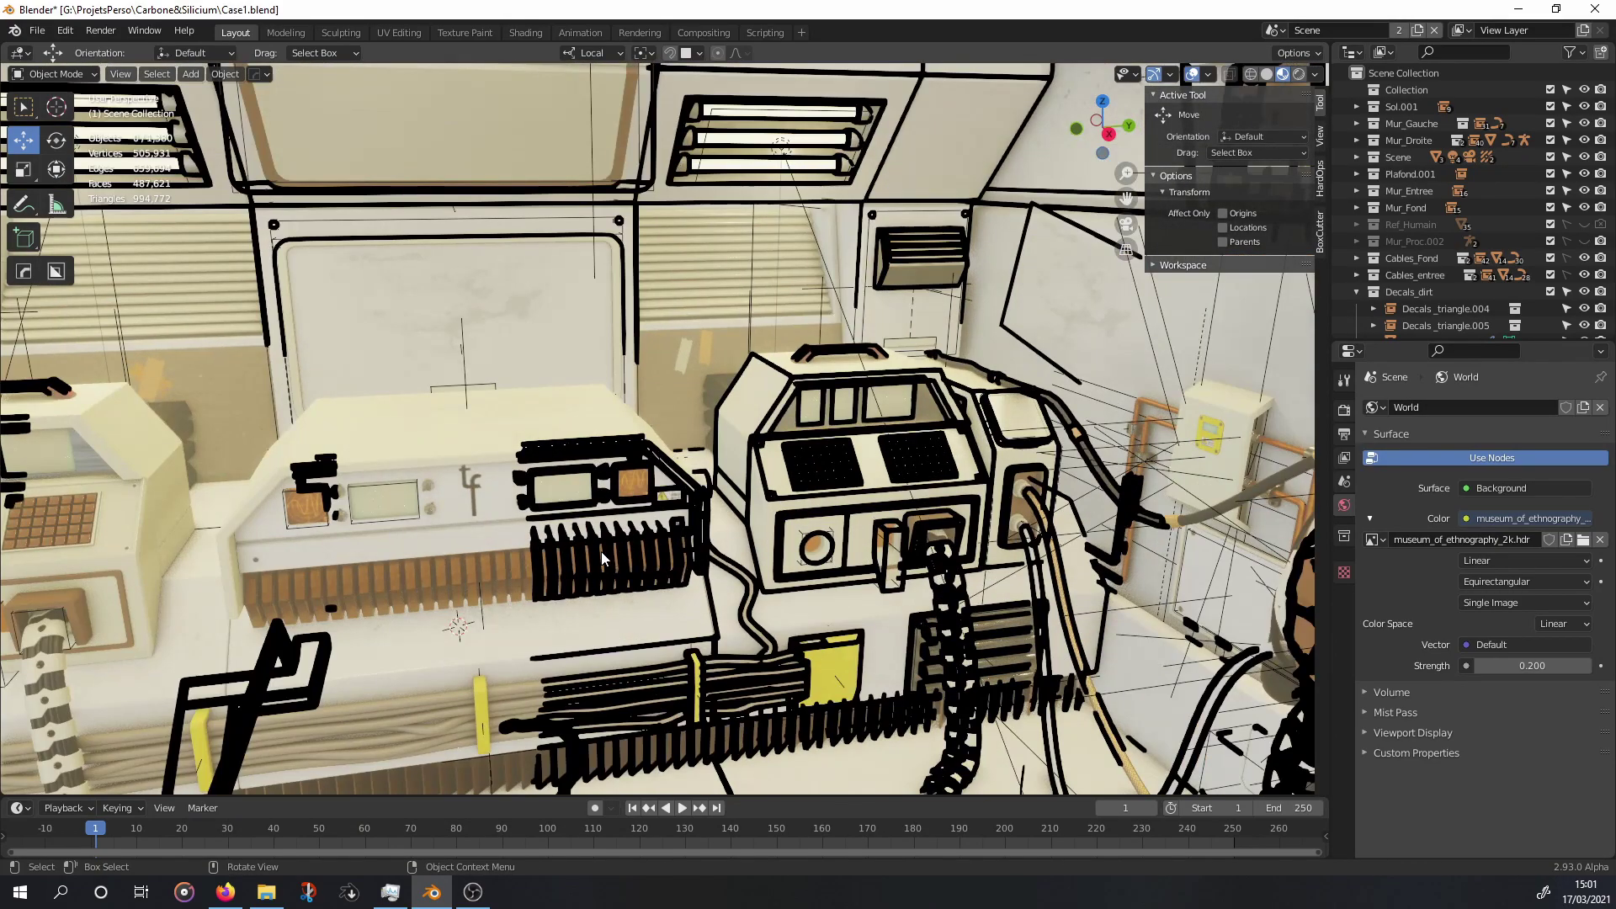